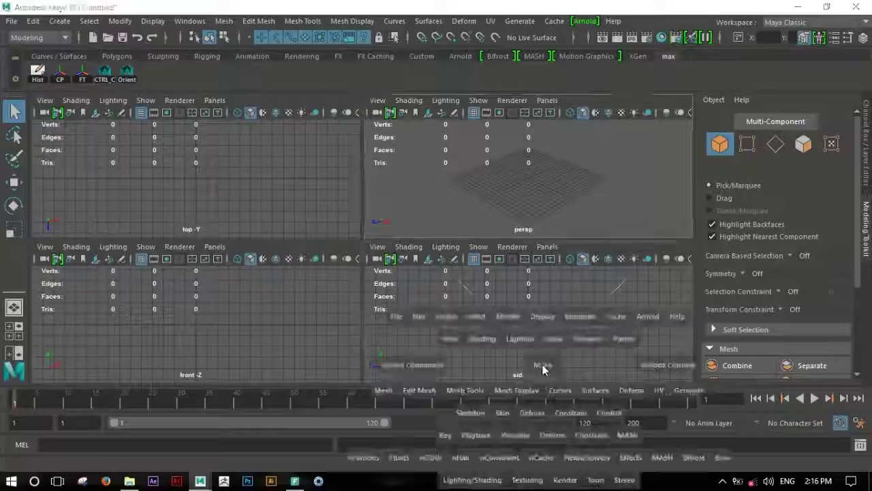
Load the sci-fi gun reference image as an image plane in the side view
{"action": "left_click", "coordinate": [96, 114]}
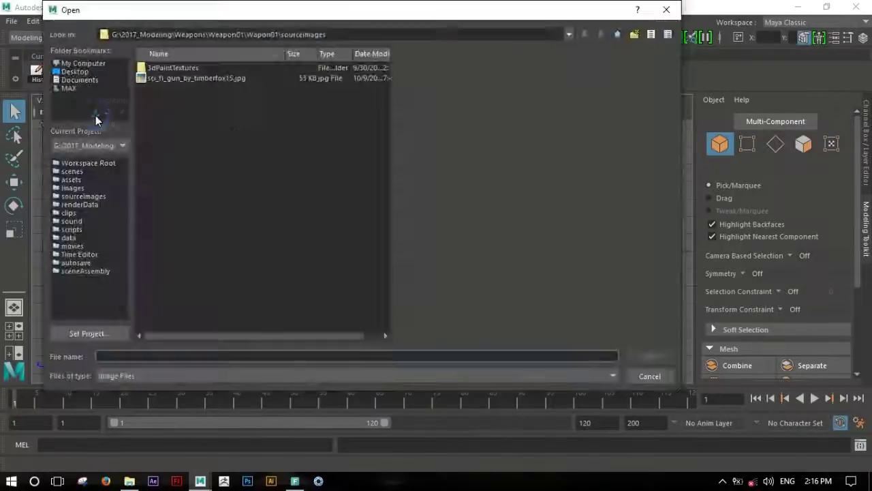
{"action": "left_click", "coordinate": [199, 79]}
{"action": "left_click", "coordinate": [648, 354]}
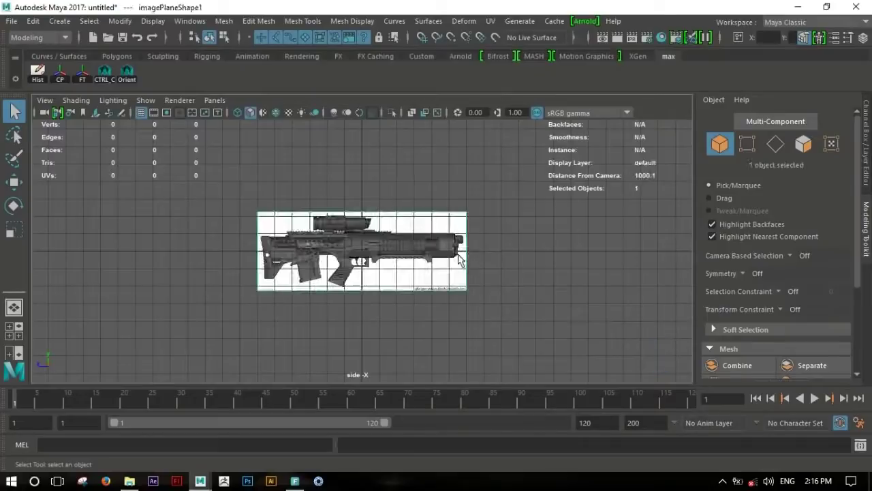
Scale the reference image plane up about 3.8 times
{"action": "scroll", "coordinate": [464, 274], "scroll_direction": "down", "scroll_amount": 2}
{"action": "scroll", "coordinate": [437, 255], "scroll_direction": "down", "scroll_amount": 1}
{"action": "scroll", "coordinate": [409, 266], "scroll_direction": "down", "scroll_amount": 2}
{"action": "key", "text": "r"}
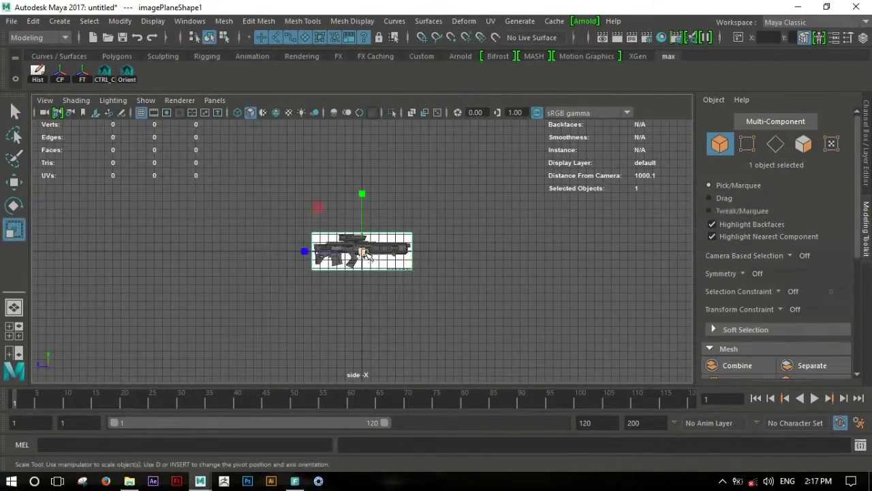
{"action": "left_click_drag", "start_coordinate": [364, 253], "coordinate": [516, 325]}
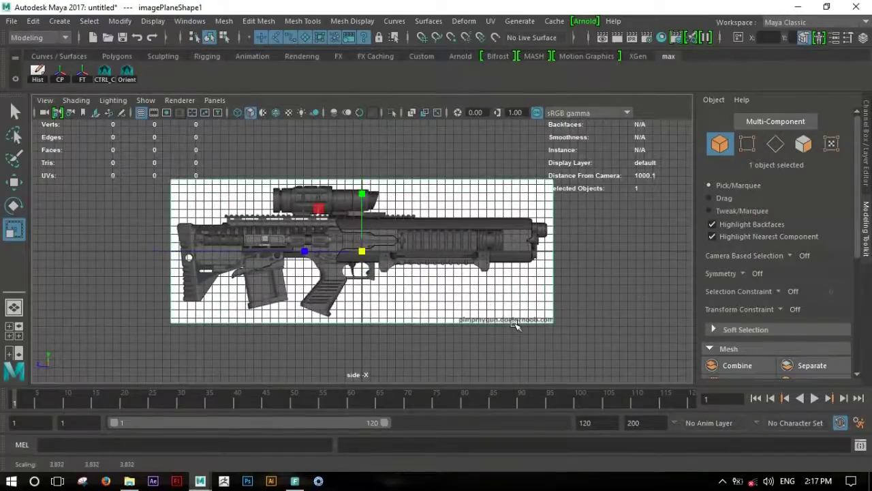
{"action": "key", "text": "w"}
{"action": "left_click", "coordinate": [487, 298]}
Frame the handguard and barrel in the side view and switch to the Polygons shelf
{"action": "scroll", "coordinate": [370, 244], "scroll_direction": "up", "scroll_amount": 3}
{"action": "scroll", "coordinate": [370, 244], "scroll_direction": "up", "scroll_amount": 1}
{"action": "scroll", "coordinate": [370, 244], "scroll_direction": "up", "scroll_amount": 2}
{"action": "mouse_move", "coordinate": [370, 244]}
{"action": "middle_mouse_down", "text": "alt"}
{"action": "mouse_move", "coordinate": [302, 276]}
{"action": "mouse_move", "coordinate": [356, 273]}
{"action": "middle_mouse_up", "text": "alt"}
{"action": "scroll", "coordinate": [408, 279], "scroll_direction": "up", "scroll_amount": 1}
{"action": "scroll", "coordinate": [341, 266], "scroll_direction": "down", "scroll_amount": 1}
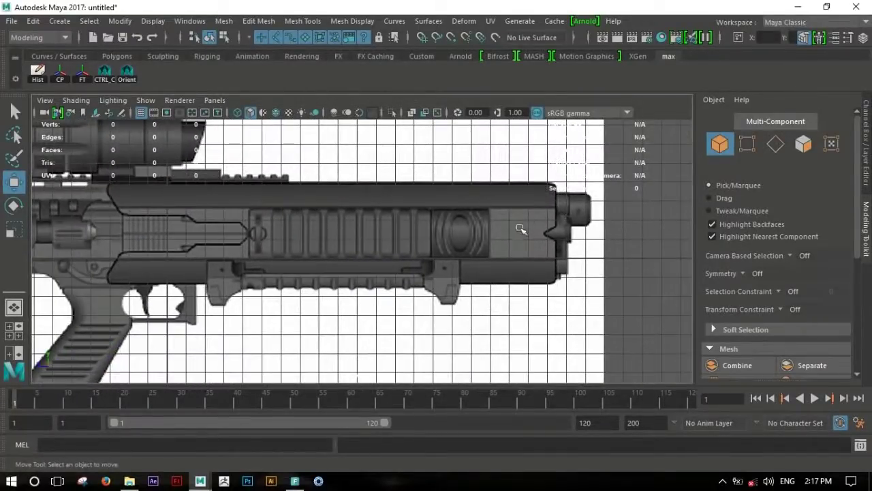
{"action": "middle_click_drag", "start_coordinate": [456, 195], "coordinate": [483, 205], "text": "alt"}
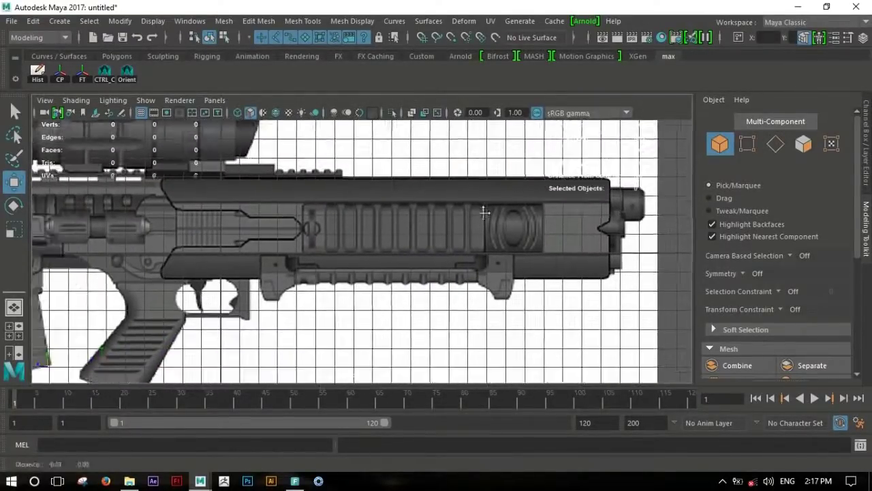
{"action": "left_click", "coordinate": [120, 59]}
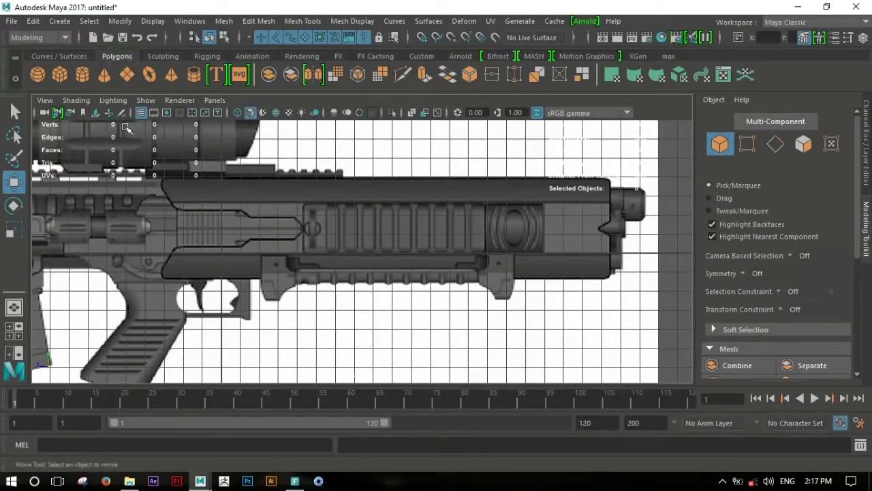
Create a polygon plane and set its Rotate Z to 90 in the Channel Box
{"action": "left_click", "coordinate": [129, 76]}
{"action": "middle_click_drag", "start_coordinate": [408, 239], "coordinate": [508, 239], "text": "alt"}
{"action": "key", "text": "e"}
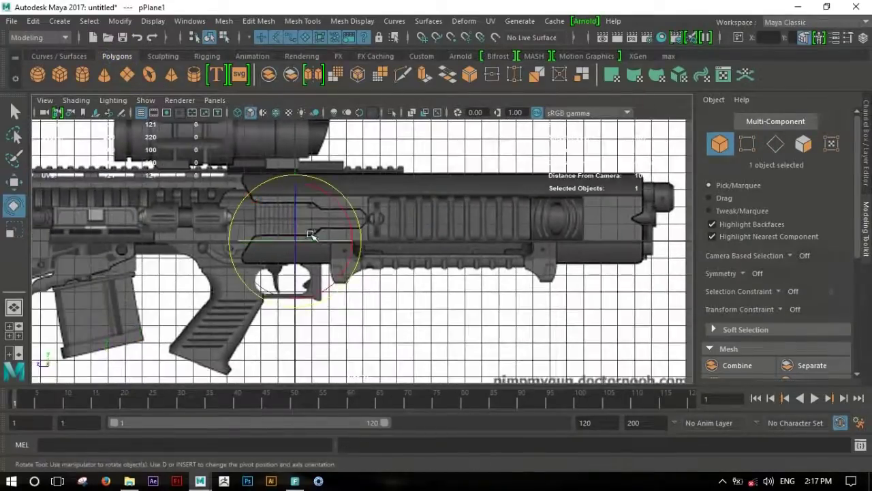
{"action": "left_click", "coordinate": [867, 121]}
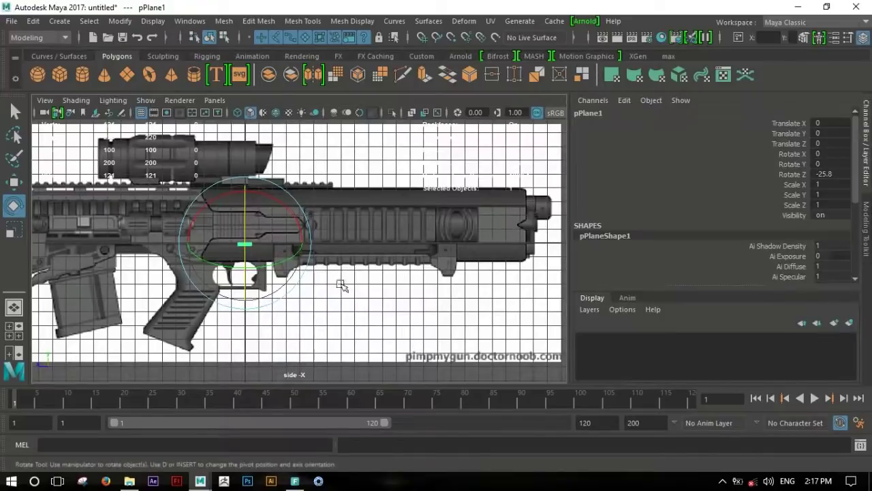
{"action": "left_click_drag", "start_coordinate": [245, 203], "coordinate": [834, 176]}
{"action": "key", "text": "Return"}
Set the plane's width and height subdivisions to 1 each
{"action": "scroll", "coordinate": [669, 251], "scroll_direction": "down", "scroll_amount": 4}
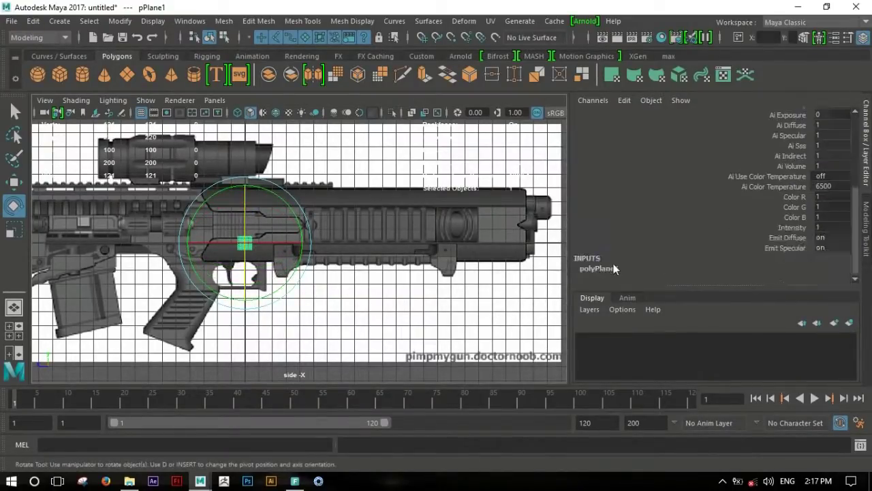
{"action": "key", "text": "f"}
{"action": "scroll", "coordinate": [806, 203], "scroll_direction": "down", "scroll_amount": 2}
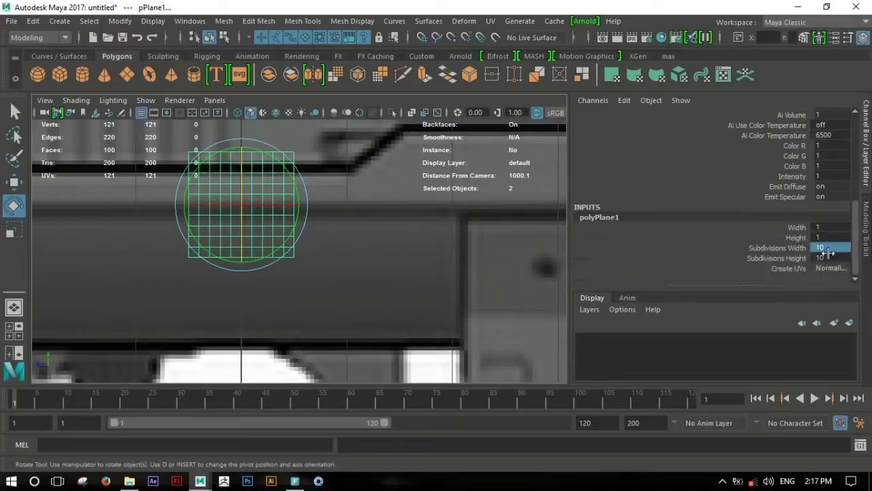
{"action": "type", "text": "1"}
{"action": "key", "text": "Return"}
{"action": "scroll", "coordinate": [327, 252], "scroll_direction": "down", "scroll_amount": 3}
{"action": "scroll", "coordinate": [205, 265], "scroll_direction": "down", "scroll_amount": 3}
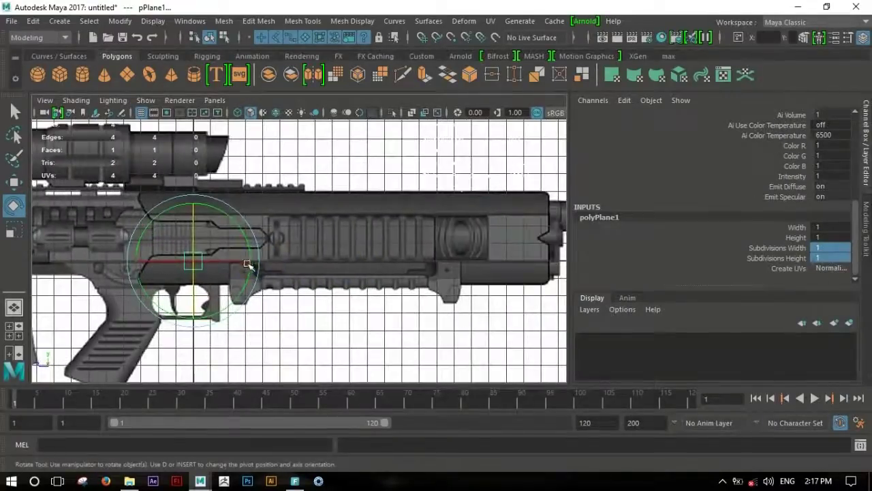
{"action": "key", "text": "w"}
{"action": "scroll", "coordinate": [448, 288], "scroll_direction": "up", "scroll_amount": 3}
Move the plane's vertices to stretch it from the ribbed panel to the handguard's front end
{"action": "left_click_drag", "start_coordinate": [345, 247], "coordinate": [423, 215]}
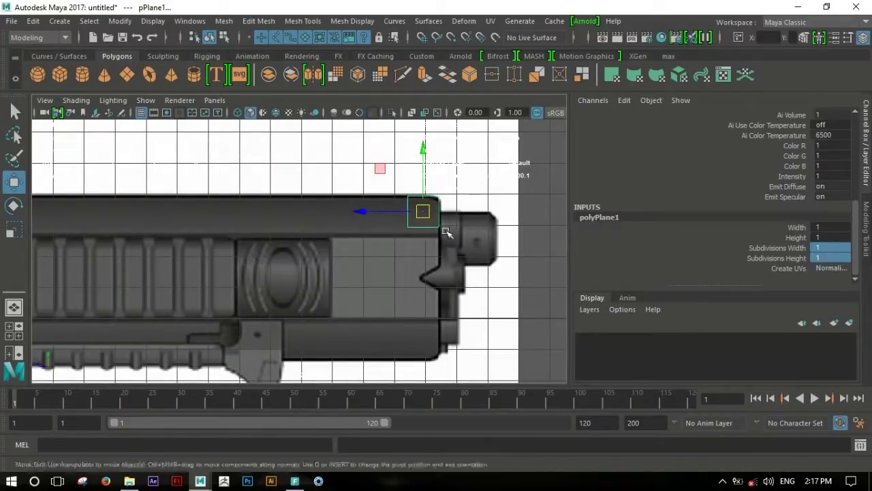
{"action": "mouse_move", "coordinate": [419, 119]}
{"action": "right_mouse_down"}
{"action": "mouse_move", "coordinate": [463, 217]}
{"action": "mouse_move", "coordinate": [381, 172]}
{"action": "right_mouse_up"}
{"action": "left_click_drag", "start_coordinate": [405, 205], "coordinate": [404, 259]}
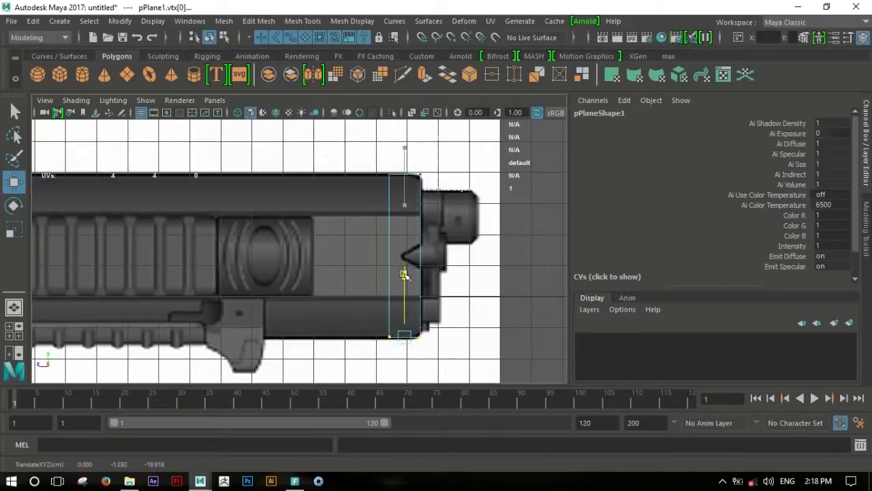
{"action": "key", "text": "ctrl+space"}
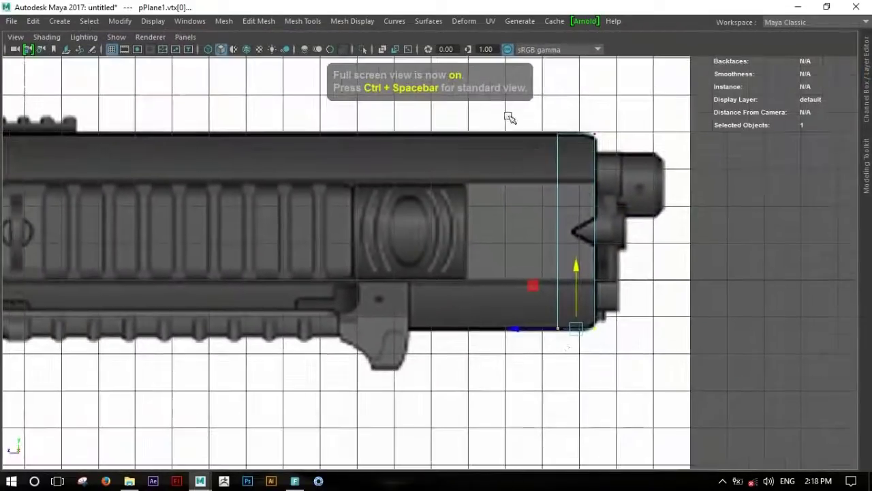
{"action": "left_click_drag", "start_coordinate": [510, 117], "coordinate": [569, 341]}
{"action": "middle_click_drag", "start_coordinate": [502, 335], "coordinate": [674, 334], "text": "alt"}
{"action": "left_click_drag", "start_coordinate": [715, 235], "coordinate": [160, 244]}
{"action": "mouse_move", "coordinate": [395, 297]}
{"action": "middle_mouse_down", "text": "alt"}
{"action": "mouse_move", "coordinate": [525, 298]}
{"action": "mouse_move", "coordinate": [447, 300]}
{"action": "middle_mouse_up", "text": "alt"}
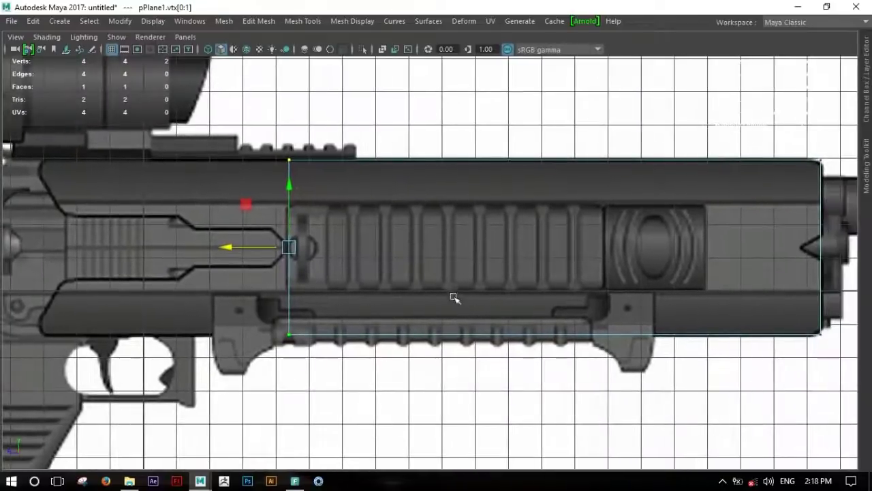
Multi-Cut two horizontal edges across the plane, splitting it into three strips
{"action": "scroll", "coordinate": [623, 228], "scroll_direction": "down", "scroll_amount": 2}
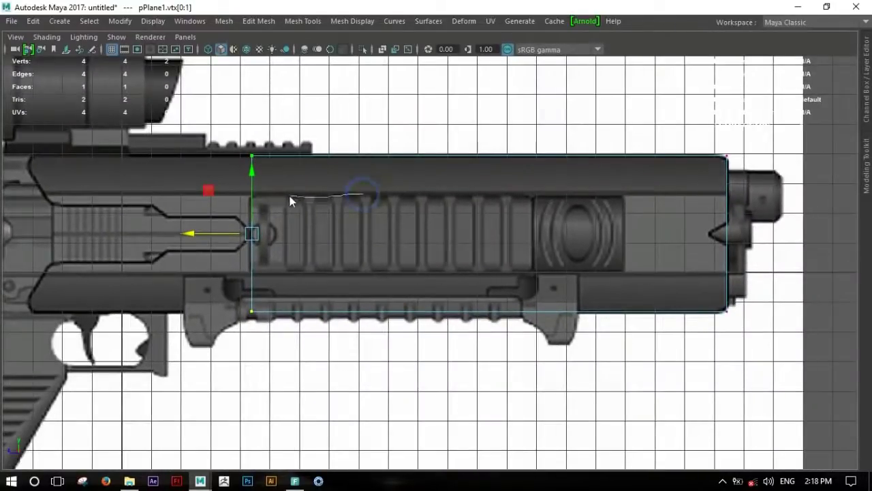
{"action": "left_click", "coordinate": [252, 194]}
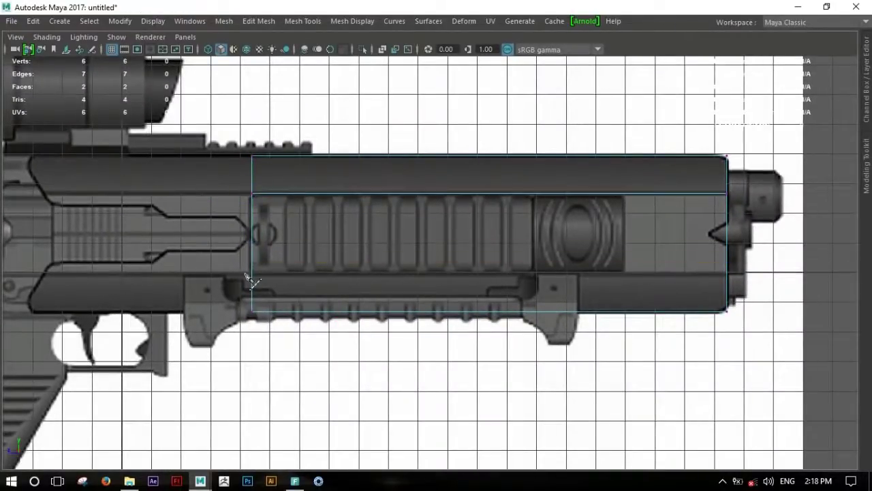
{"action": "left_click", "coordinate": [252, 274]}
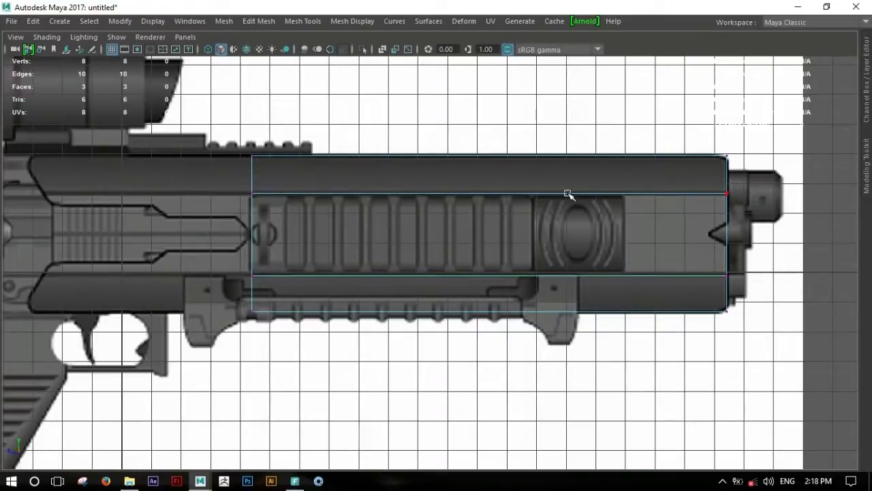
{"action": "key", "text": "w"}
{"action": "left_click", "coordinate": [542, 194]}
{"action": "left_click", "coordinate": [554, 273], "text": "shift"}
{"action": "key", "text": "space"}
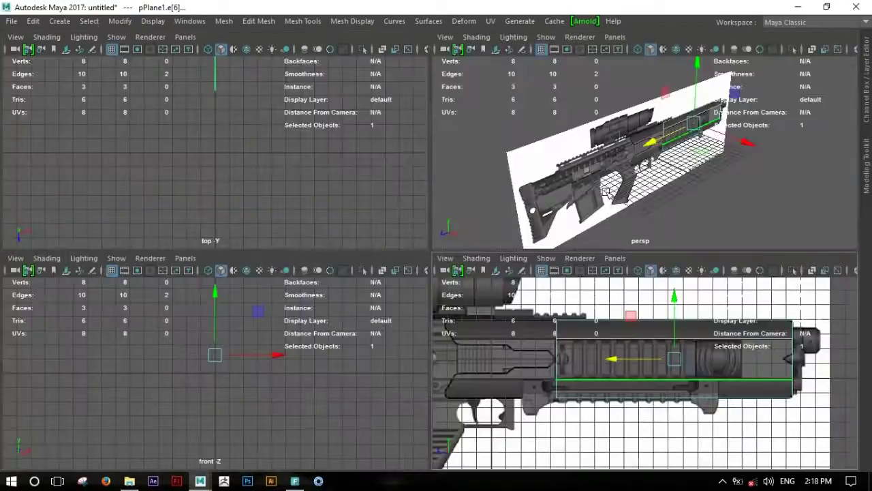
In the perspective view, reverse the handguard plane's normals so it shows grey
{"action": "key", "text": "space"}
{"action": "left_click_drag", "start_coordinate": [558, 251], "coordinate": [388, 243], "text": "alt"}
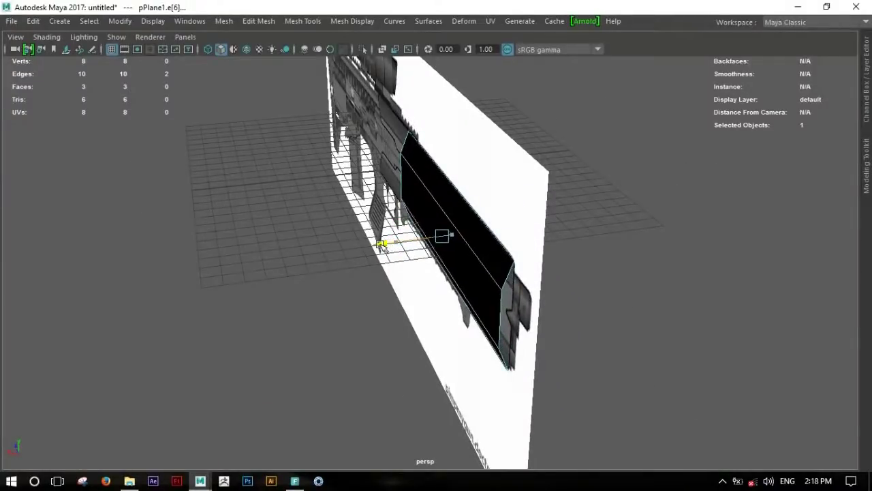
{"action": "left_click_drag", "start_coordinate": [383, 244], "coordinate": [410, 237], "text": "alt"}
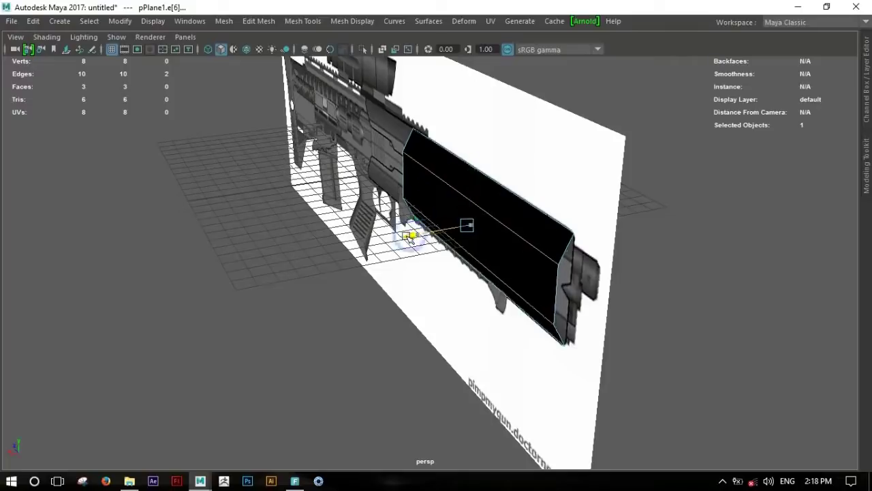
{"action": "left_click_drag", "start_coordinate": [410, 237], "coordinate": [471, 232], "text": "alt"}
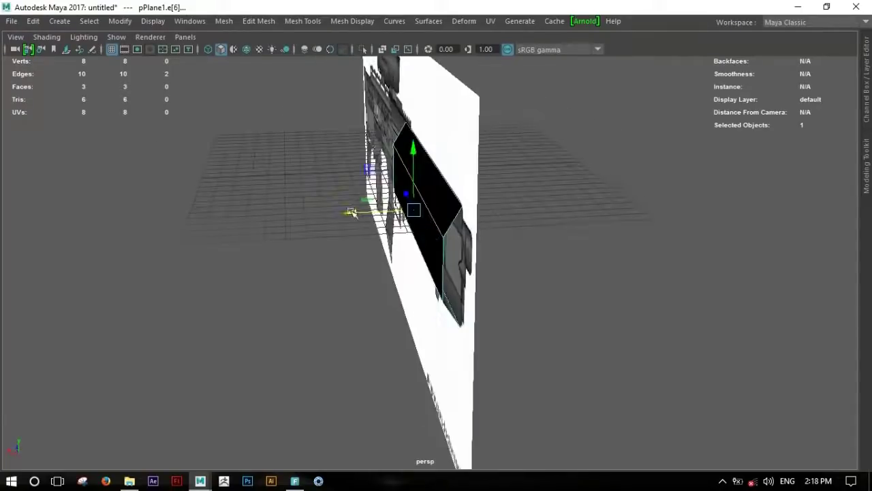
{"action": "left_click_drag", "start_coordinate": [351, 212], "coordinate": [587, 251], "text": "alt"}
{"action": "left_click", "coordinate": [352, 21]}
{"action": "left_click", "coordinate": [376, 89]}
{"action": "left_click", "coordinate": [565, 252]}
Select the handguard plane and maximize the side view around it
{"action": "mouse_move", "coordinate": [564, 253]}
{"action": "left_mouse_down", "text": "alt"}
{"action": "mouse_move", "coordinate": [576, 233]}
{"action": "mouse_move", "coordinate": [518, 225]}
{"action": "left_mouse_up", "text": "alt"}
{"action": "left_click", "coordinate": [477, 218]}
{"action": "key", "text": "space"}
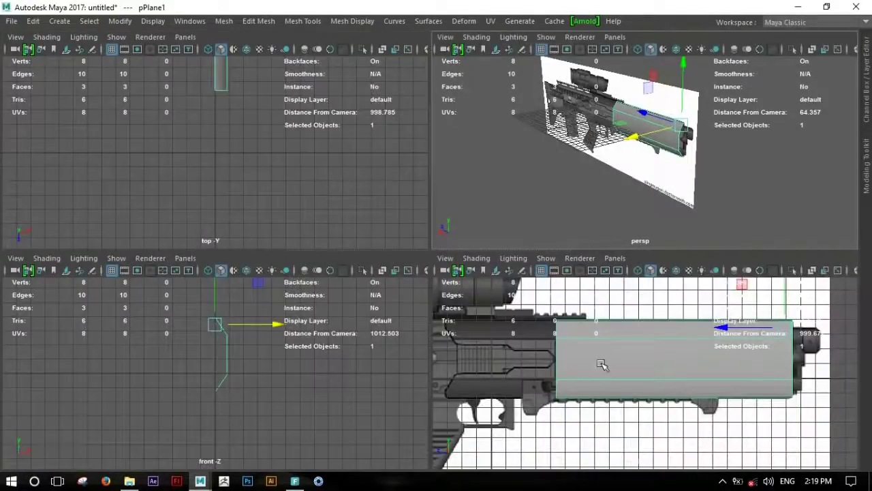
{"action": "key", "text": "space"}
{"action": "middle_click_drag", "start_coordinate": [502, 239], "coordinate": [545, 259], "text": "alt"}
Switch the side view to wireframe and cut another horizontal edge across the middle strip
{"action": "key", "text": "4"}
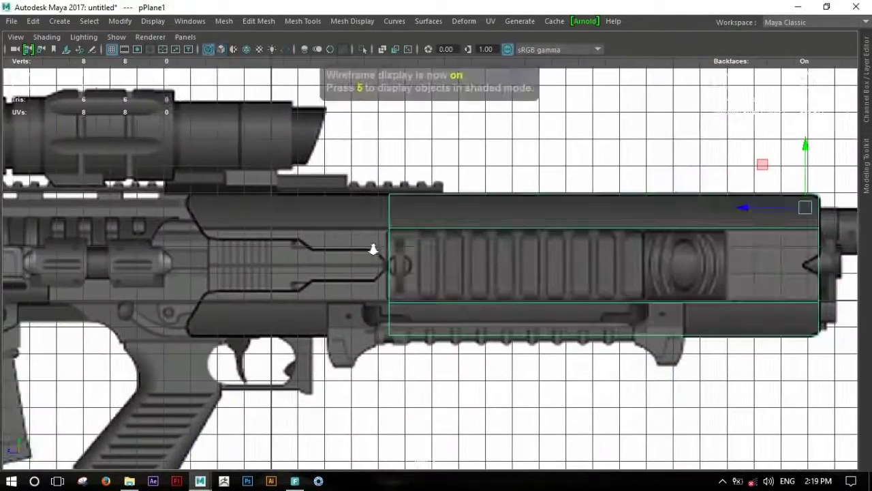
{"action": "scroll", "coordinate": [369, 250], "scroll_direction": "up", "scroll_amount": 2}
{"action": "scroll", "coordinate": [507, 259], "scroll_direction": "up", "scroll_amount": 2}
{"action": "right_click_drag", "start_coordinate": [423, 164], "coordinate": [362, 164], "text": "shift"}
{"action": "left_click", "coordinate": [566, 263], "text": "shift"}
{"action": "key", "text": "Return"}
Extrude the plane's upper and lower left edges back toward the grip
{"action": "middle_click_drag", "start_coordinate": [438, 230], "coordinate": [553, 234], "text": "alt"}
{"action": "middle_click_drag", "start_coordinate": [543, 192], "coordinate": [402, 197], "text": "alt"}
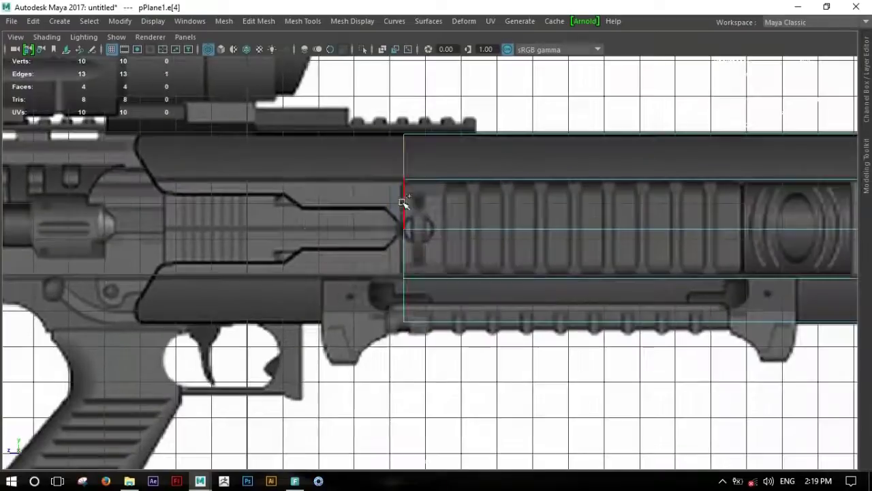
{"action": "right_click_drag", "start_coordinate": [403, 198], "coordinate": [385, 236], "text": "shift"}
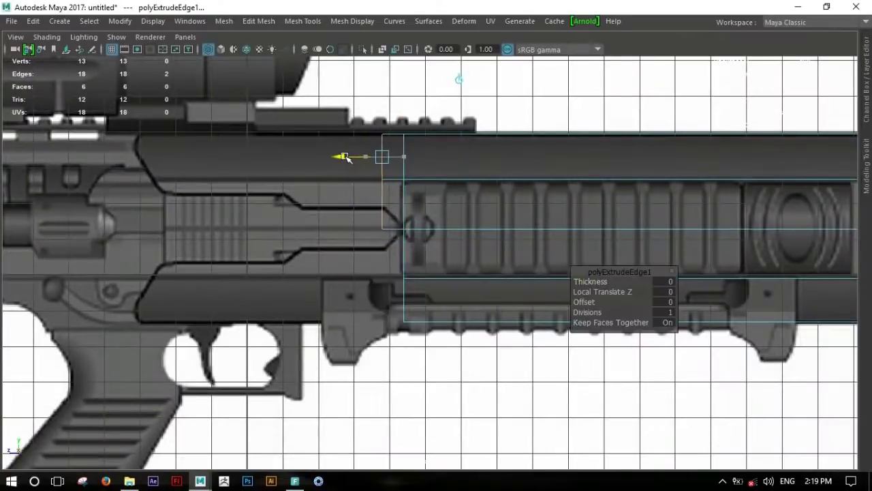
{"action": "left_click", "coordinate": [409, 306]}
{"action": "right_click_drag", "start_coordinate": [430, 312], "coordinate": [436, 311], "text": "shift"}
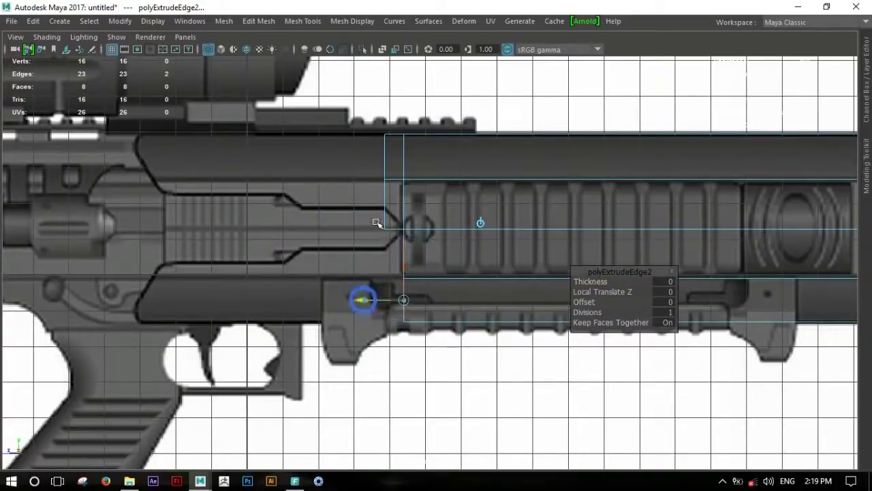
{"action": "scroll", "coordinate": [452, 253], "scroll_direction": "up", "scroll_amount": 3}
{"action": "middle_click_drag", "start_coordinate": [432, 234], "coordinate": [454, 230], "text": "alt"}
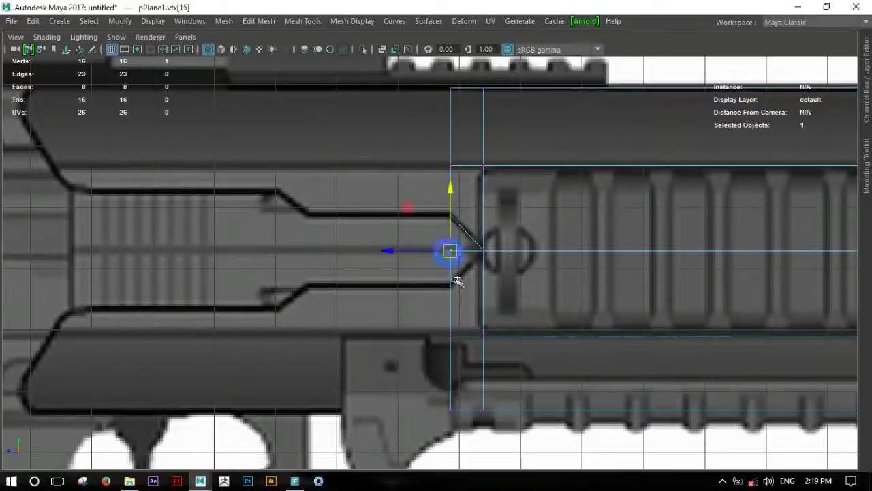
{"action": "scroll", "coordinate": [446, 222], "scroll_direction": "down", "scroll_amount": 2}
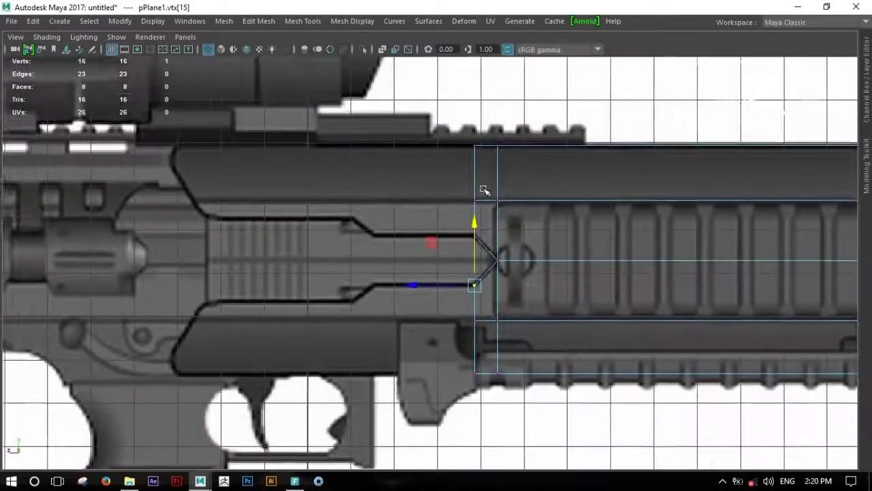
Extrude the four left vertical edges leftward and nudge one to form the pointed notch
{"action": "right_click_drag", "start_coordinate": [474, 141], "coordinate": [474, 141]}
{"action": "left_click_drag", "start_coordinate": [475, 157], "coordinate": [474, 367]}
{"action": "right_click_drag", "start_coordinate": [473, 301], "coordinate": [461, 292], "text": "shift"}
{"action": "left_click_drag", "start_coordinate": [428, 171], "coordinate": [329, 179]}
{"action": "middle_click_drag", "start_coordinate": [374, 201], "coordinate": [418, 200], "text": "alt"}
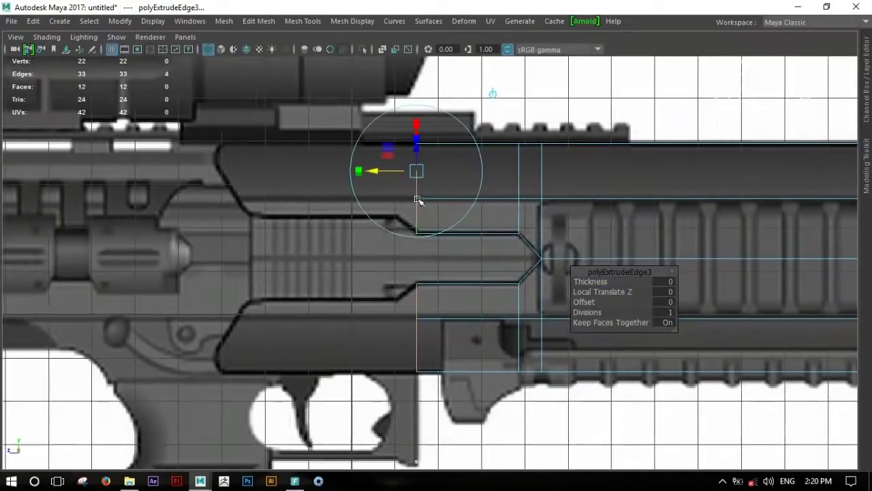
{"action": "left_click", "coordinate": [415, 343]}
{"action": "left_click_drag", "start_coordinate": [351, 257], "coordinate": [314, 264]}
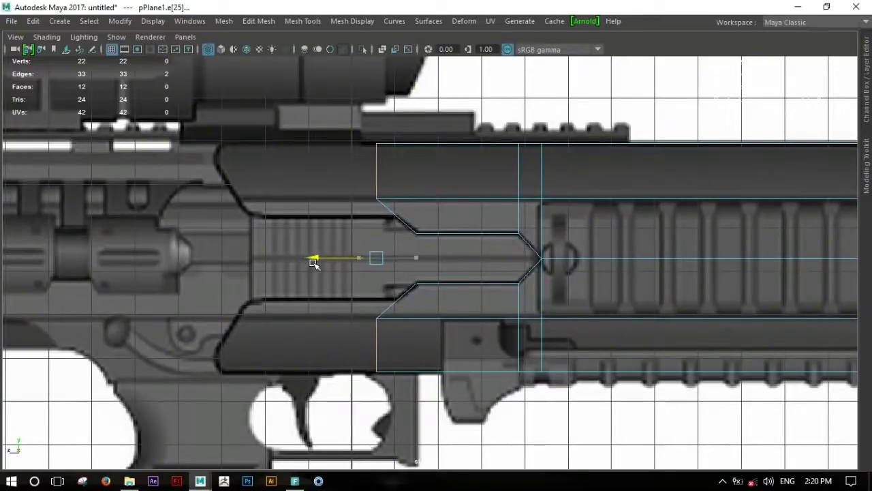
Insert two lengthwise edge loops through the panel
{"action": "scroll", "coordinate": [427, 307], "scroll_direction": "up", "scroll_amount": 3}
{"action": "right_click_drag", "start_coordinate": [399, 288], "coordinate": [399, 314], "text": "shift"}
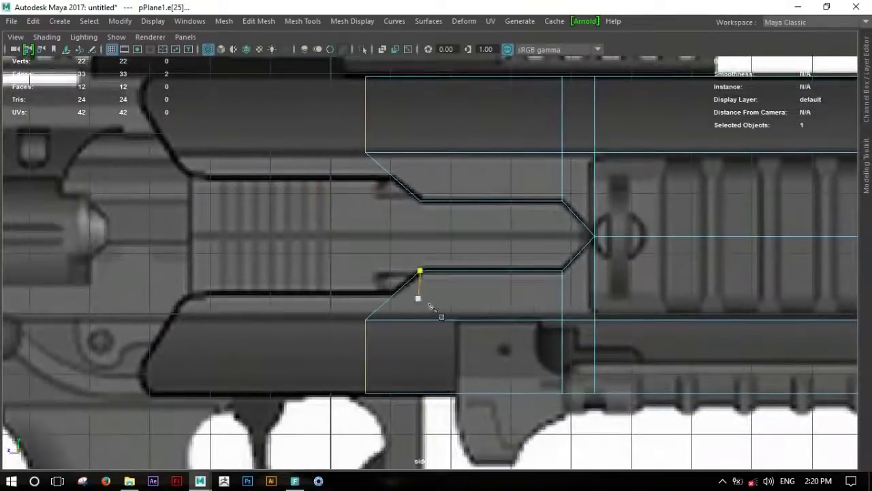
{"action": "left_click", "coordinate": [398, 297], "text": "ctrl"}
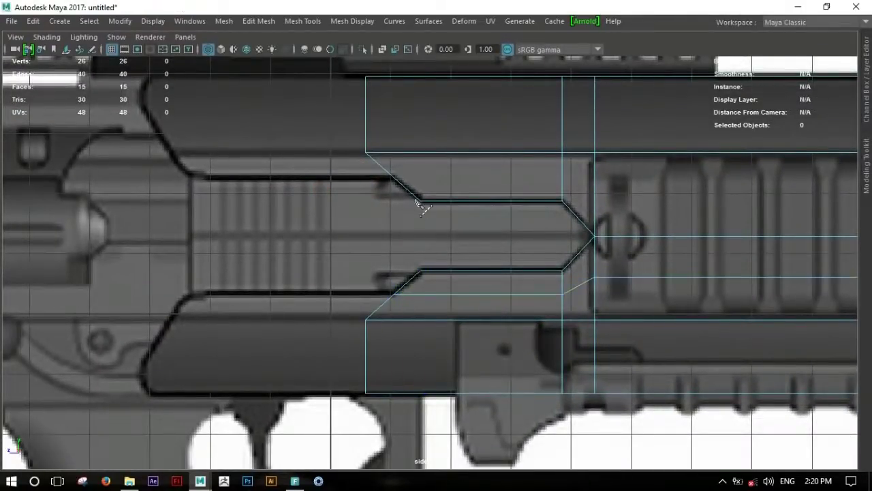
{"action": "left_click", "coordinate": [393, 175], "text": "ctrl"}
{"action": "scroll", "coordinate": [491, 234], "scroll_direction": "down", "scroll_amount": 3}
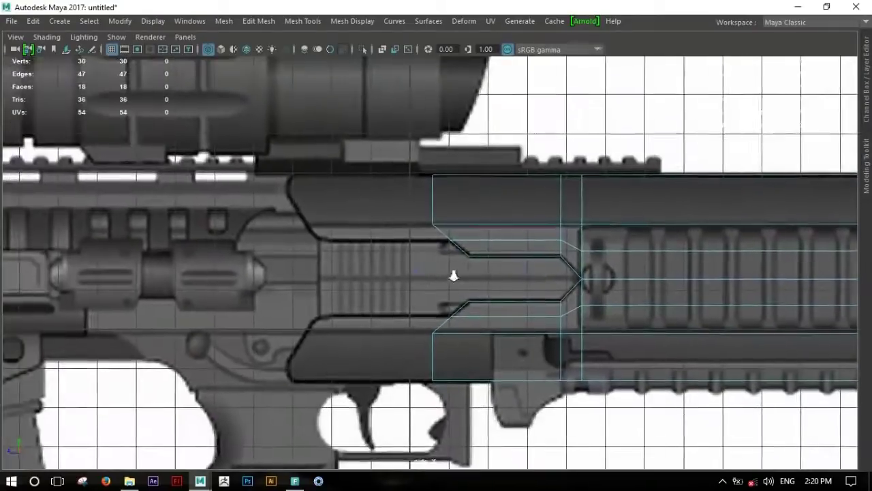
{"action": "scroll", "coordinate": [501, 263], "scroll_direction": "up", "scroll_amount": 1}
Extrude the top and bottom left-end edges and slide them left toward the reference
{"action": "left_click", "coordinate": [434, 164]}
{"action": "left_click", "coordinate": [436, 348], "text": "shift"}
{"action": "left_click_drag", "start_coordinate": [399, 268], "coordinate": [375, 266]}
{"action": "key", "text": "ctrl+z"}
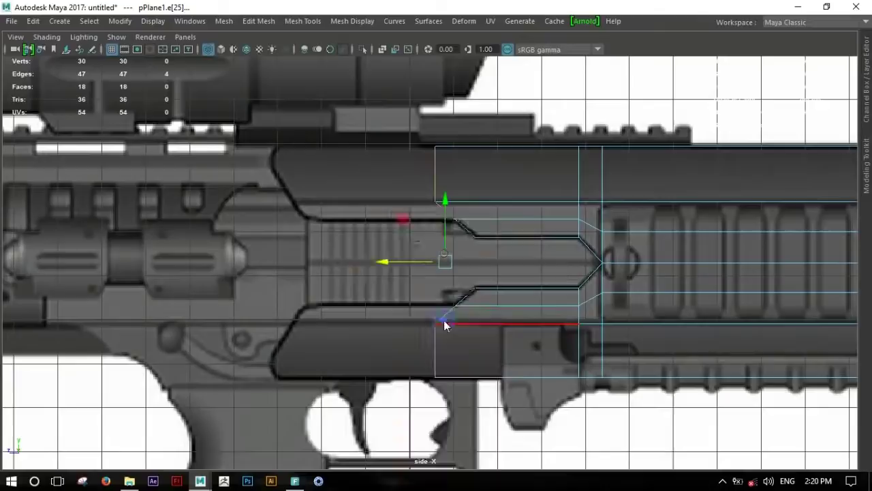
{"action": "key", "text": "ctrl+e"}
{"action": "mouse_move", "coordinate": [368, 176]}
{"action": "left_mouse_down"}
{"action": "mouse_move", "coordinate": [379, 177]}
{"action": "mouse_move", "coordinate": [357, 175]}
{"action": "left_mouse_up"}
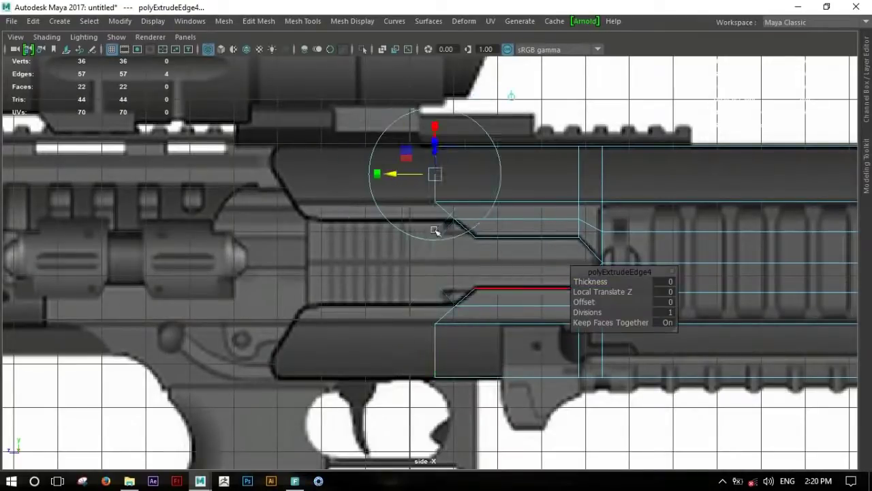
{"action": "key", "text": "w"}
{"action": "left_click_drag", "start_coordinate": [386, 259], "coordinate": [250, 264]}
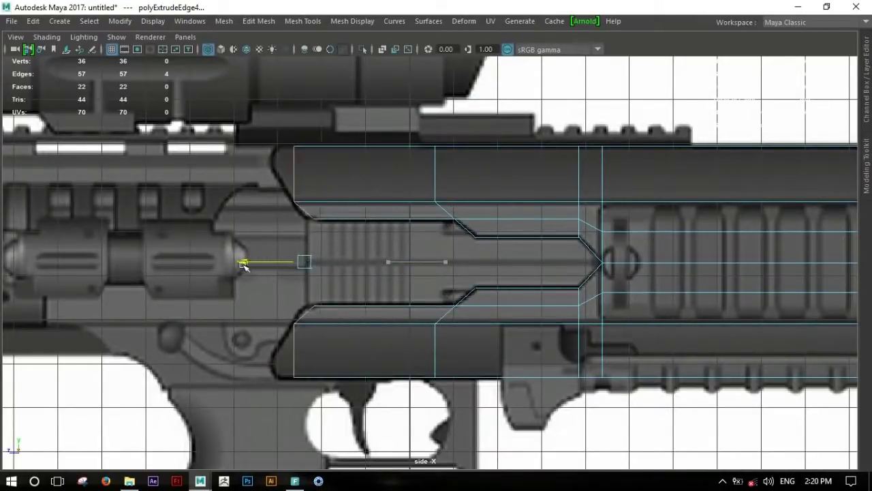
Move the strips' corner vertices left so their ends slant like the reference
{"action": "scroll", "coordinate": [496, 311], "scroll_direction": "up", "scroll_amount": 2}
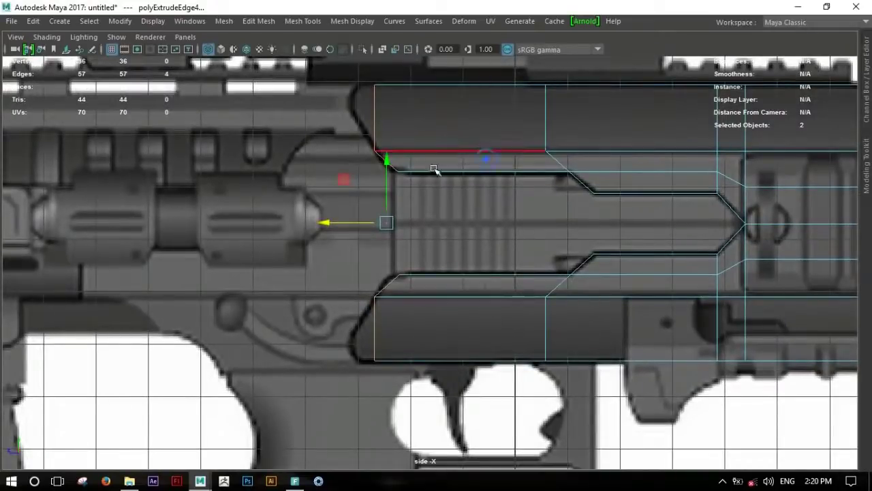
{"action": "left_click", "coordinate": [398, 170]}
{"action": "left_click_drag", "start_coordinate": [409, 286], "coordinate": [359, 249], "text": "shift"}
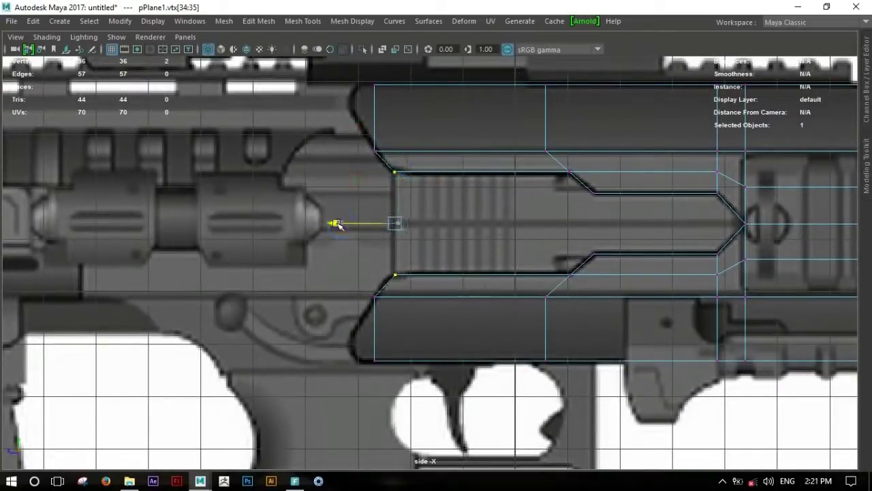
{"action": "middle_click_drag", "start_coordinate": [417, 335], "coordinate": [395, 326], "text": "alt"}
{"action": "left_click", "coordinate": [352, 350]}
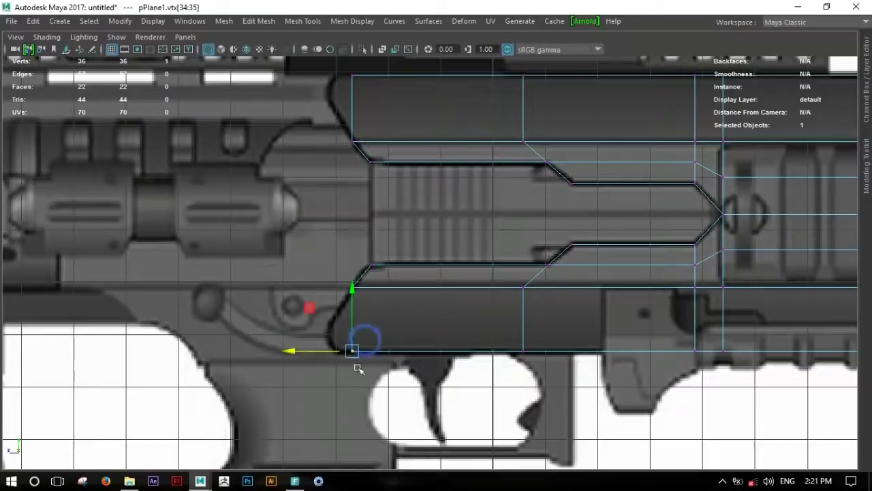
{"action": "middle_click_drag", "start_coordinate": [361, 363], "coordinate": [359, 427], "text": "alt"}
{"action": "left_click", "coordinate": [351, 139], "text": "shift"}
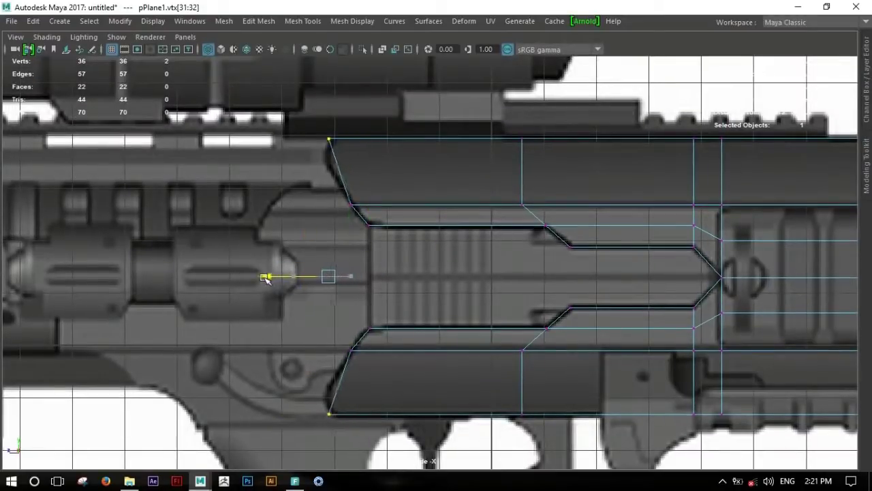
{"action": "middle_click_drag", "start_coordinate": [271, 281], "coordinate": [208, 268], "text": "alt"}
{"action": "right_click_drag", "start_coordinate": [276, 170], "coordinate": [225, 147], "text": "shift"}
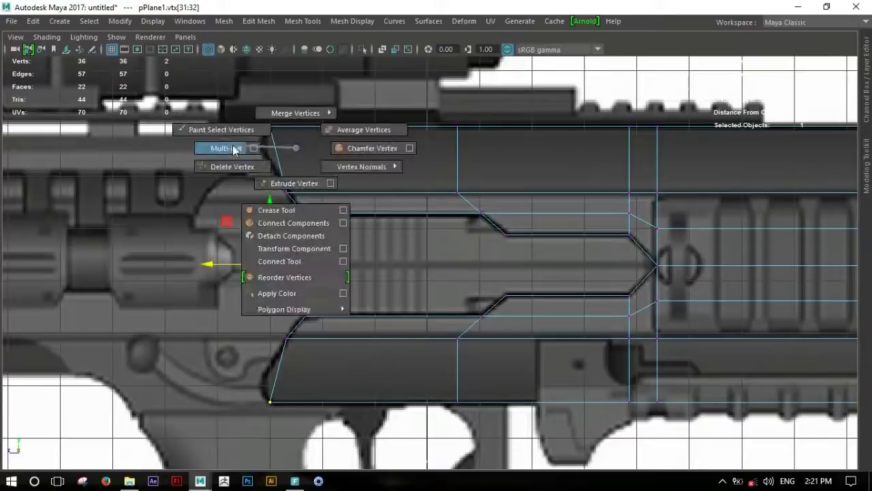
Add lengthwise loops through the top and bottom strips and nudge the tip vertices left
{"action": "left_click", "coordinate": [276, 154], "text": "ctrl"}
{"action": "left_click", "coordinate": [274, 374], "text": "ctrl"}
{"action": "left_click_drag", "start_coordinate": [304, 168], "coordinate": [270, 141], "text": "shift"}
{"action": "left_click_drag", "start_coordinate": [214, 264], "coordinate": [207, 264]}
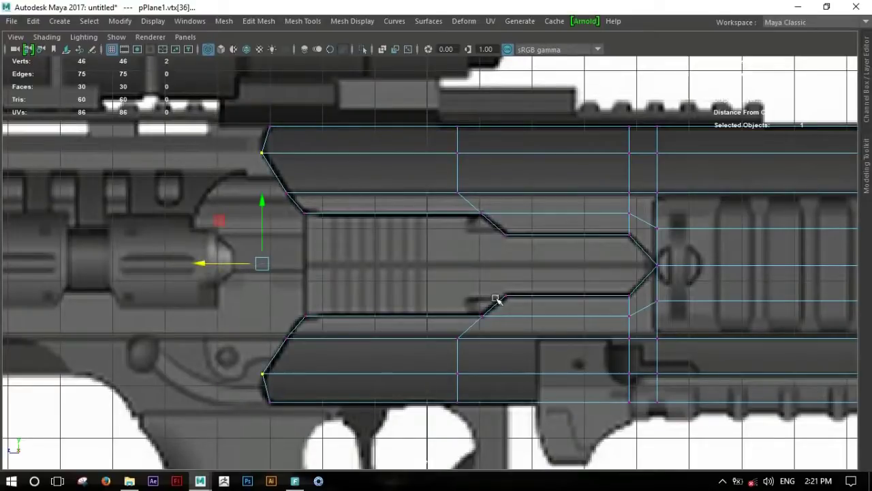
{"action": "scroll", "coordinate": [497, 300], "scroll_direction": "down", "scroll_amount": 3}
{"action": "scroll", "coordinate": [360, 193], "scroll_direction": "up", "scroll_amount": 2}
Cut a vertical edge loop across the strips near their left ends
{"action": "right_click_drag", "start_coordinate": [360, 193], "coordinate": [352, 184], "text": "shift"}
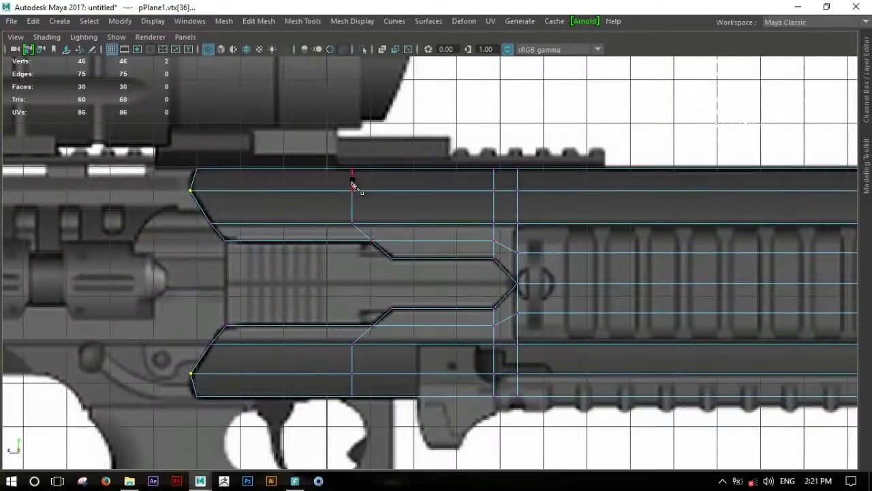
{"action": "left_click", "coordinate": [352, 181], "text": "ctrl"}
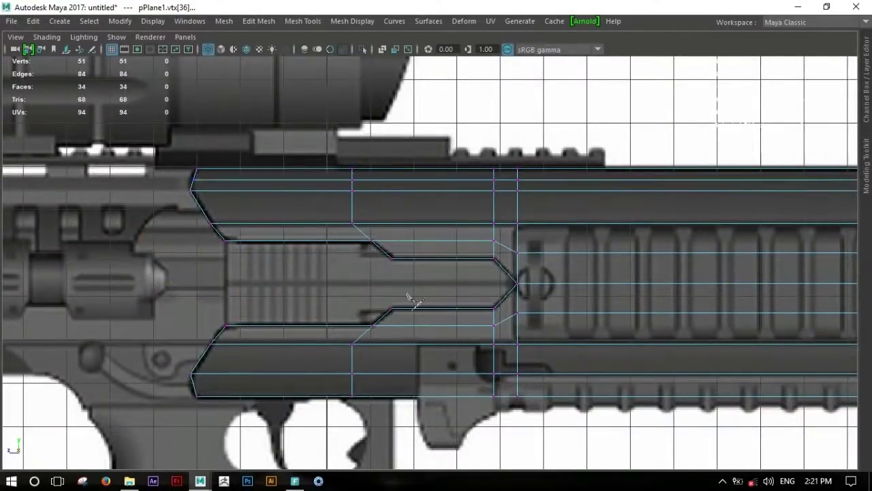
{"action": "scroll", "coordinate": [412, 296], "scroll_direction": "down", "scroll_amount": 3}
{"action": "scroll", "coordinate": [400, 220], "scroll_direction": "up", "scroll_amount": 4}
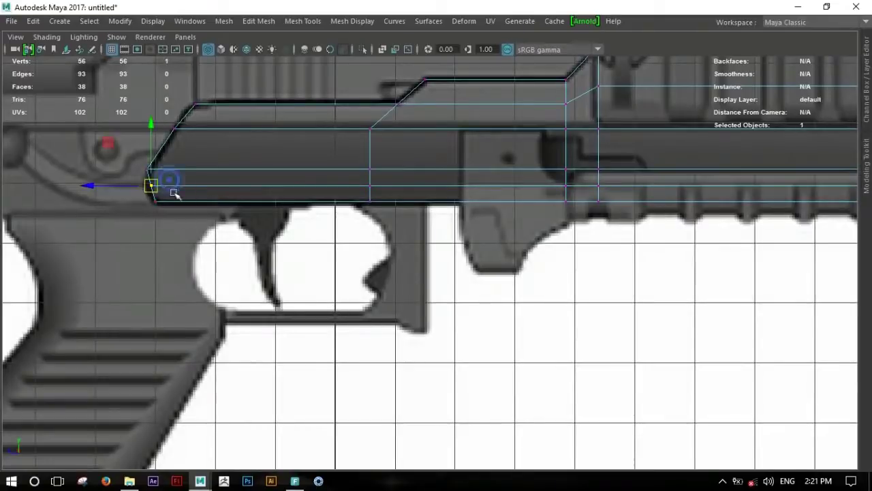
Pull both strips' left tip vertices onto the outline, then orbit the maximized perspective view
{"action": "left_click", "coordinate": [139, 197]}
{"action": "middle_click_drag", "start_coordinate": [140, 197], "coordinate": [345, 384], "text": "alt"}
{"action": "left_click_drag", "start_coordinate": [360, 80], "coordinate": [339, 92], "text": "shift"}
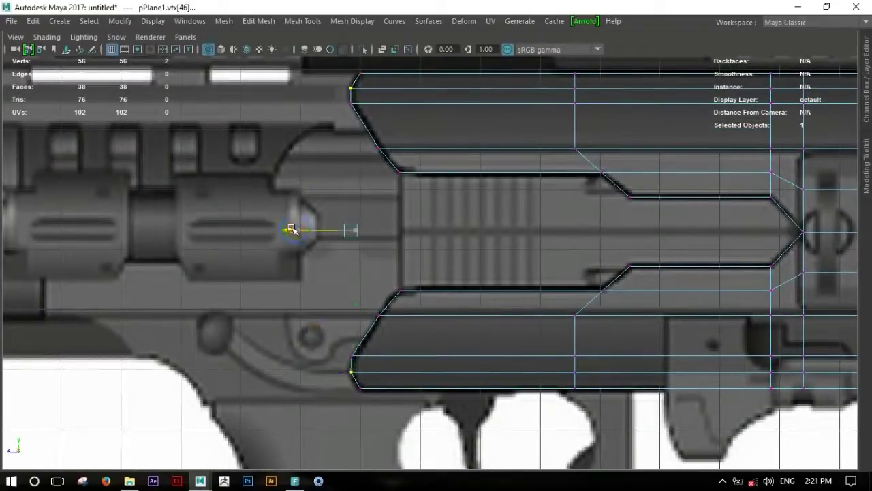
{"action": "right_click_drag", "start_coordinate": [666, 237], "coordinate": [563, 248], "text": "alt"}
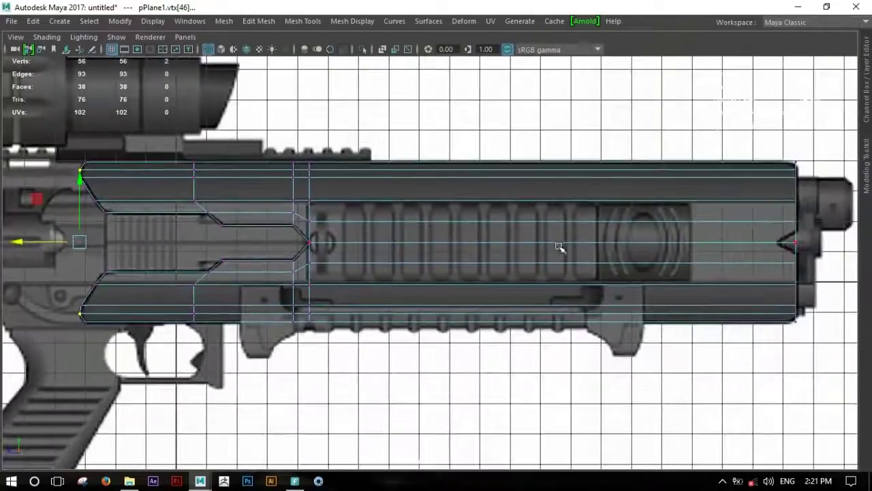
{"action": "key", "text": "space"}
{"action": "key", "text": "space"}
{"action": "left_click", "coordinate": [615, 225]}
{"action": "left_click_drag", "start_coordinate": [615, 225], "coordinate": [625, 253], "text": "alt"}
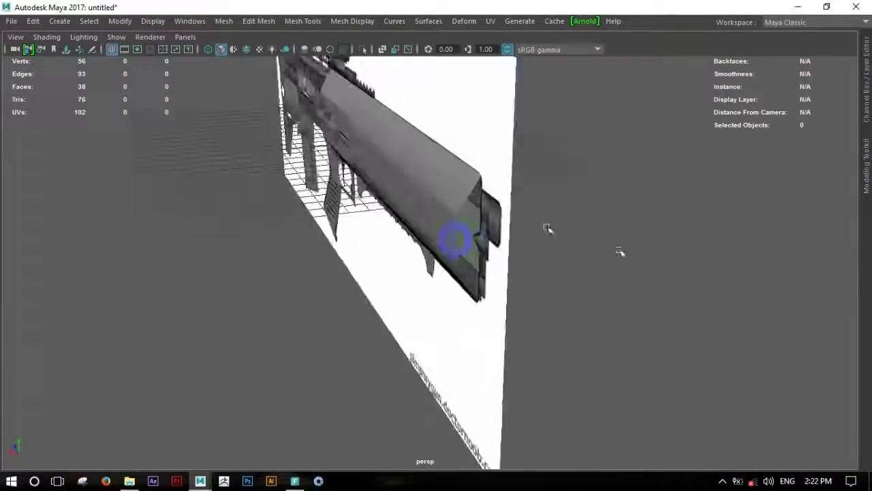
Extrude the panel's top edge and pull it back to form a top face
{"action": "left_click", "coordinate": [516, 154]}
{"action": "mouse_move", "coordinate": [593, 192]}
{"action": "left_mouse_down", "text": "alt"}
{"action": "mouse_move", "coordinate": [332, 217]}
{"action": "mouse_move", "coordinate": [618, 188]}
{"action": "mouse_move", "coordinate": [516, 240]}
{"action": "mouse_move", "coordinate": [638, 245]}
{"action": "left_mouse_up", "text": "alt"}
{"action": "left_click", "coordinate": [623, 244]}
{"action": "left_click", "coordinate": [578, 236]}
{"action": "mouse_move", "coordinate": [579, 235]}
{"action": "left_mouse_down", "text": "alt"}
{"action": "mouse_move", "coordinate": [497, 252]}
{"action": "mouse_move", "coordinate": [661, 168]}
{"action": "left_mouse_up", "text": "alt"}
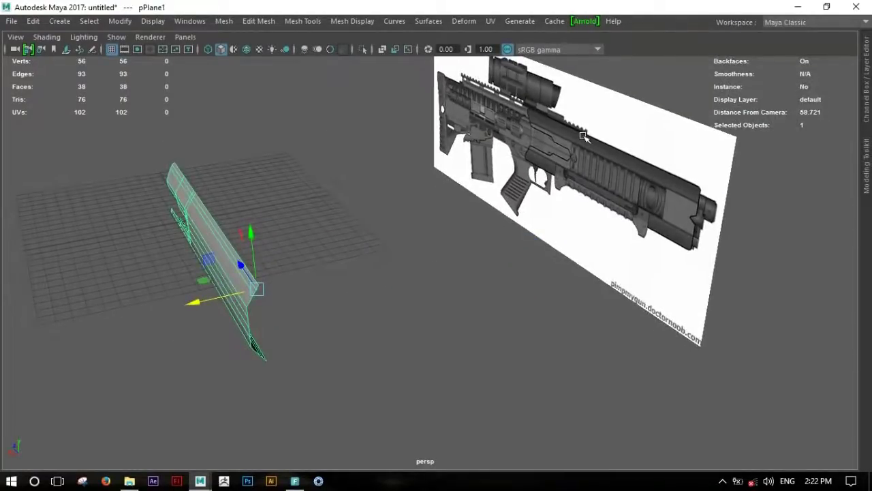
{"action": "mouse_move", "coordinate": [274, 251]}
{"action": "left_mouse_down", "text": "alt"}
{"action": "mouse_move", "coordinate": [370, 252]}
{"action": "mouse_move", "coordinate": [665, 127]}
{"action": "left_mouse_up", "text": "alt"}
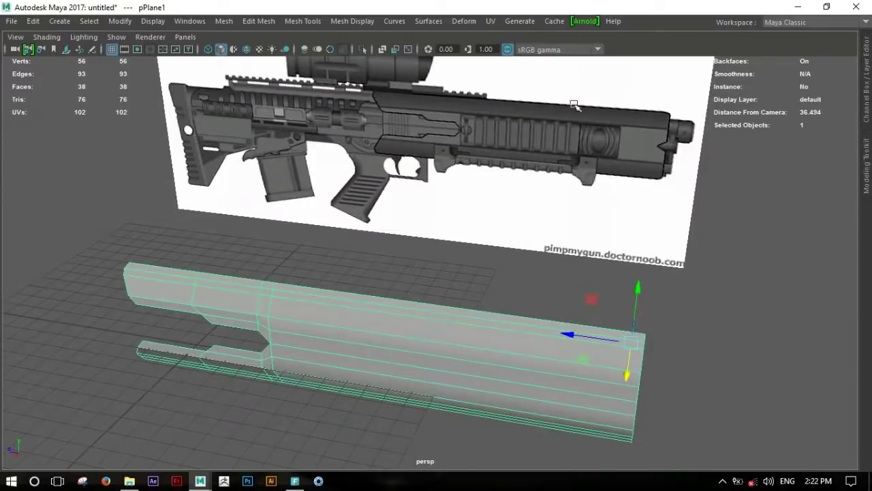
{"action": "mouse_move", "coordinate": [372, 90]}
{"action": "left_mouse_down", "text": "alt"}
{"action": "mouse_move", "coordinate": [360, 302]}
{"action": "mouse_move", "coordinate": [436, 317]}
{"action": "left_mouse_up", "text": "alt"}
{"action": "left_click", "coordinate": [201, 272]}
{"action": "left_click_drag", "start_coordinate": [311, 273], "coordinate": [370, 271], "text": "alt"}
{"action": "right_click_drag", "start_coordinate": [312, 247], "coordinate": [311, 280], "text": "shift"}
{"action": "mouse_move", "coordinate": [277, 243]}
{"action": "left_mouse_down"}
{"action": "mouse_move", "coordinate": [250, 240]}
{"action": "mouse_move", "coordinate": [266, 233]}
{"action": "left_mouse_up"}
Inspect the extruded panel by selecting several long and short edges, then return to object selection
{"action": "mouse_move", "coordinate": [357, 298]}
{"action": "left_mouse_down", "text": "alt"}
{"action": "mouse_move", "coordinate": [502, 259]}
{"action": "mouse_move", "coordinate": [452, 266]}
{"action": "mouse_move", "coordinate": [522, 278]}
{"action": "left_mouse_up", "text": "alt"}
{"action": "left_click", "coordinate": [583, 255]}
{"action": "mouse_move", "coordinate": [584, 254]}
{"action": "left_mouse_down", "text": "alt"}
{"action": "mouse_move", "coordinate": [638, 266]}
{"action": "mouse_move", "coordinate": [389, 243]}
{"action": "mouse_move", "coordinate": [481, 160]}
{"action": "left_mouse_up", "text": "alt"}
{"action": "left_click", "coordinate": [572, 194]}
{"action": "left_click_drag", "start_coordinate": [594, 213], "coordinate": [654, 189], "text": "alt"}
{"action": "left_click", "coordinate": [201, 238]}
{"action": "left_click", "coordinate": [408, 269]}
{"action": "left_click_drag", "start_coordinate": [409, 270], "coordinate": [653, 230], "text": "alt"}
{"action": "left_click", "coordinate": [652, 231], "text": "shift"}
{"action": "mouse_move", "coordinate": [367, 206]}
{"action": "left_mouse_down", "text": "alt"}
{"action": "mouse_move", "coordinate": [539, 247]}
{"action": "mouse_move", "coordinate": [452, 216]}
{"action": "mouse_move", "coordinate": [496, 201]}
{"action": "left_mouse_up", "text": "alt"}
{"action": "mouse_move", "coordinate": [496, 201]}
{"action": "right_mouse_down", "text": "shift"}
{"action": "mouse_move", "coordinate": [510, 287]}
{"action": "mouse_move", "coordinate": [463, 263]}
{"action": "right_mouse_up", "text": "shift"}
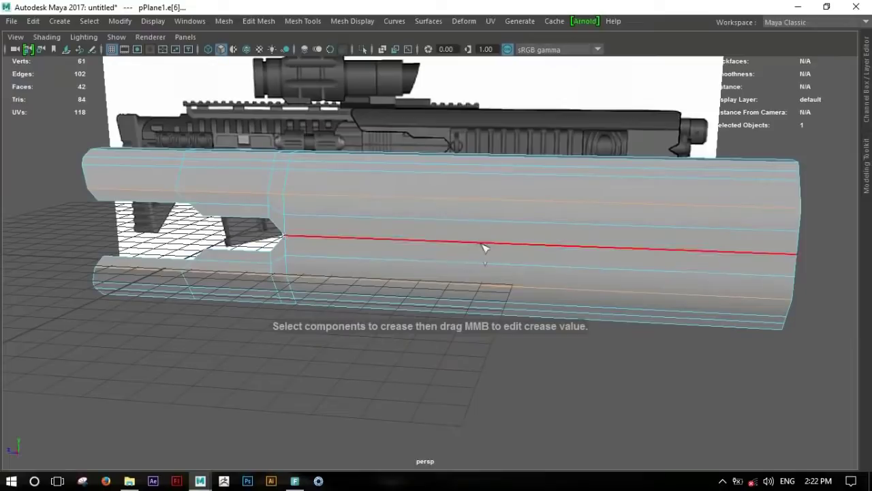
{"action": "mouse_move", "coordinate": [565, 280]}
{"action": "left_mouse_down", "text": "alt"}
{"action": "mouse_move", "coordinate": [584, 350]}
{"action": "mouse_move", "coordinate": [568, 255]}
{"action": "left_mouse_up", "text": "alt"}
{"action": "left_click", "coordinate": [568, 255]}
Cut two vertical loops across the barrel with Multi-Cut in the side view
{"action": "scroll", "coordinate": [634, 332], "scroll_direction": "down", "scroll_amount": 5}
{"action": "scroll", "coordinate": [660, 252], "scroll_direction": "up", "scroll_amount": 2}
{"action": "scroll", "coordinate": [659, 252], "scroll_direction": "up", "scroll_amount": 2}
{"action": "left_click", "coordinate": [659, 252]}
{"action": "left_click", "coordinate": [356, 237]}
{"action": "mouse_move", "coordinate": [357, 237]}
{"action": "middle_mouse_down", "text": "alt"}
{"action": "mouse_move", "coordinate": [424, 282]}
{"action": "mouse_move", "coordinate": [493, 285]}
{"action": "middle_mouse_up", "text": "alt"}
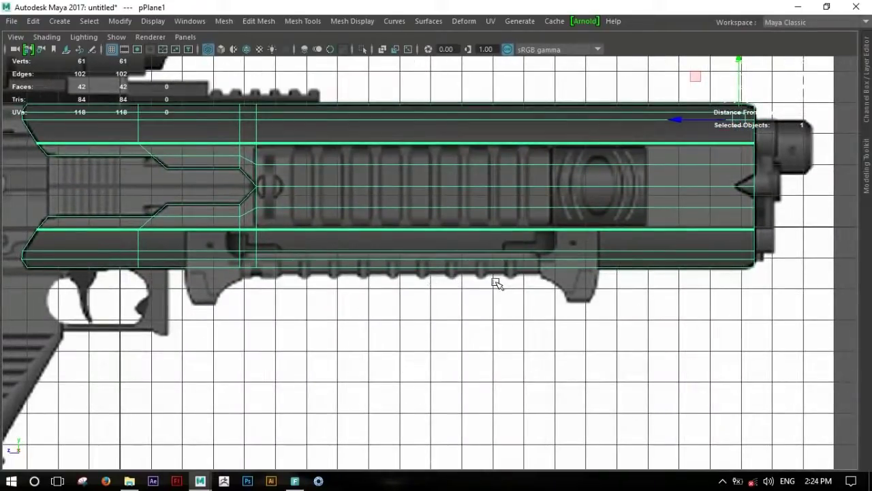
{"action": "scroll", "coordinate": [681, 276], "scroll_direction": "up", "scroll_amount": 2}
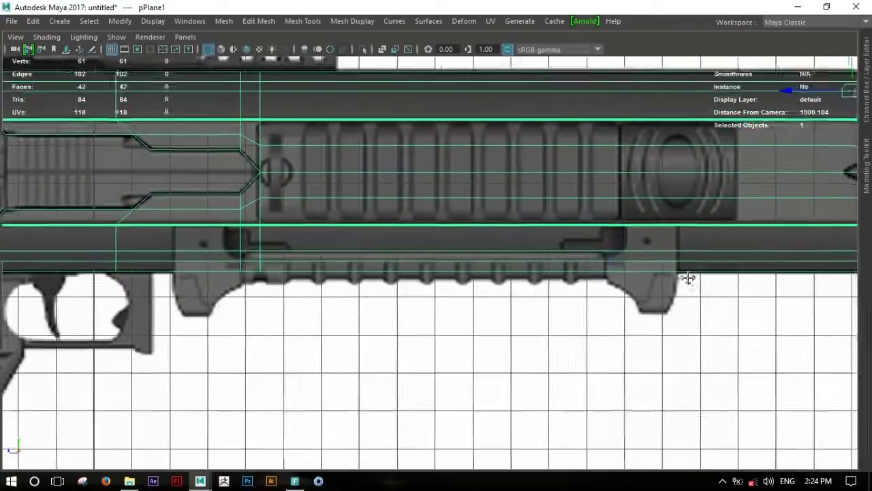
{"action": "right_click_drag", "start_coordinate": [664, 204], "coordinate": [586, 179], "text": "shift"}
{"action": "left_click", "coordinate": [681, 250]}
{"action": "left_click", "coordinate": [583, 246]}
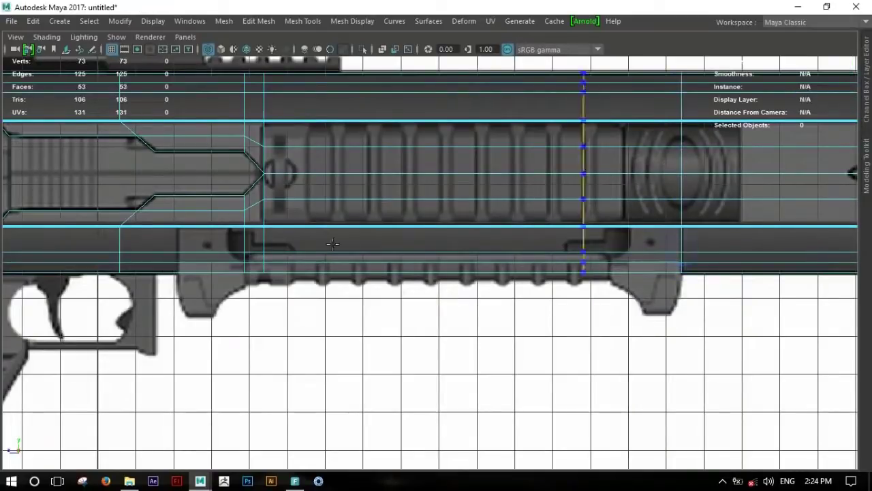
Select the rail faces along the panel's lower strip in face mode
{"action": "middle_click_drag", "start_coordinate": [485, 233], "coordinate": [514, 239], "text": "alt"}
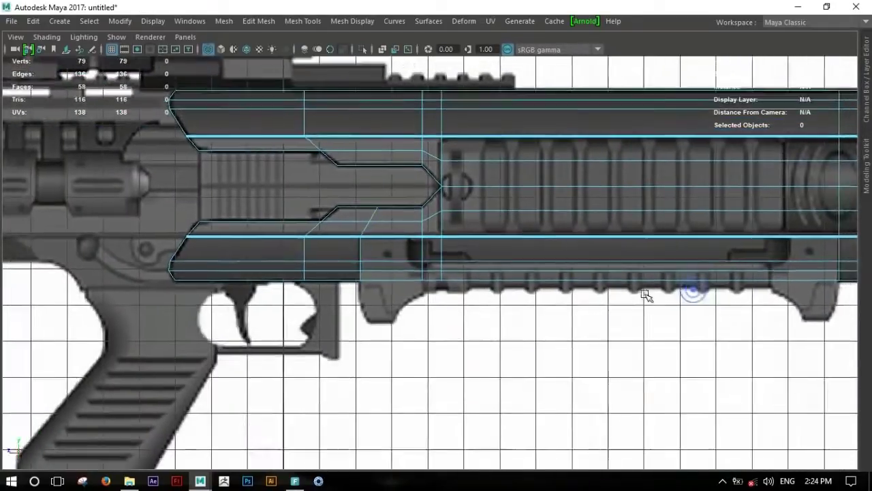
{"action": "middle_click_drag", "start_coordinate": [646, 295], "coordinate": [607, 271], "text": "alt"}
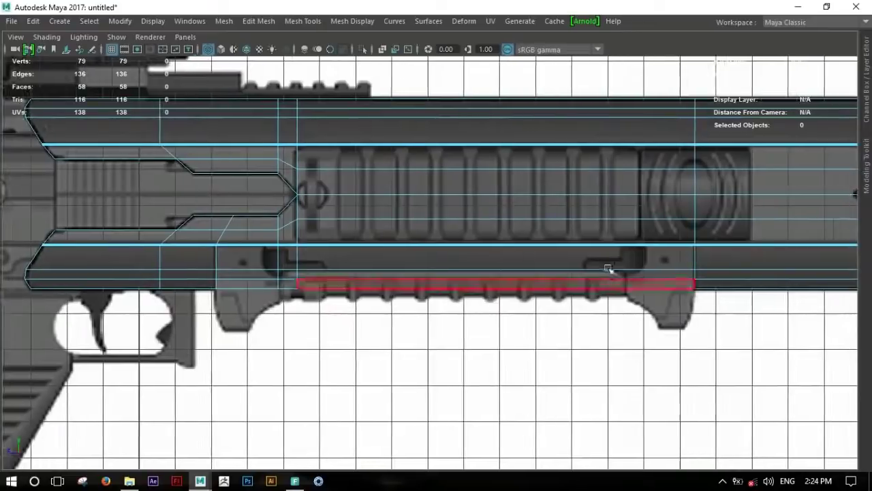
{"action": "left_click", "coordinate": [646, 257]}
{"action": "left_click", "coordinate": [256, 257], "text": "shift"}
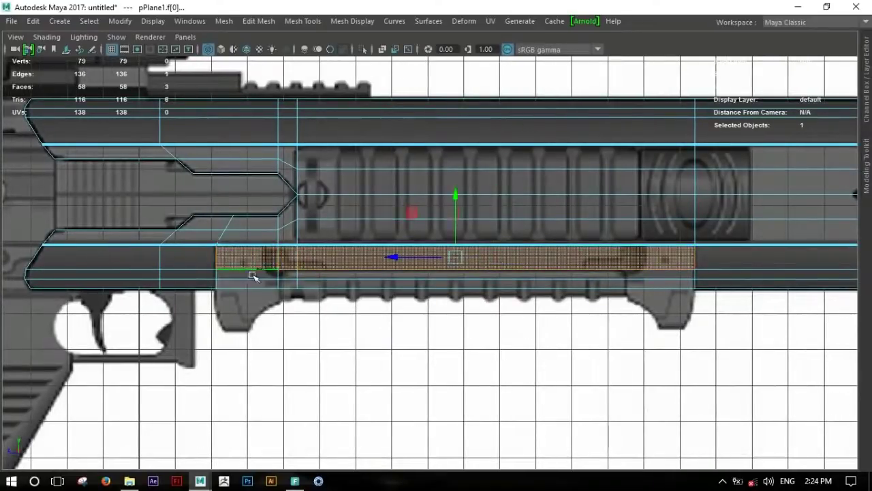
{"action": "right_click", "coordinate": [301, 272]}
{"action": "right_click", "coordinate": [286, 252]}
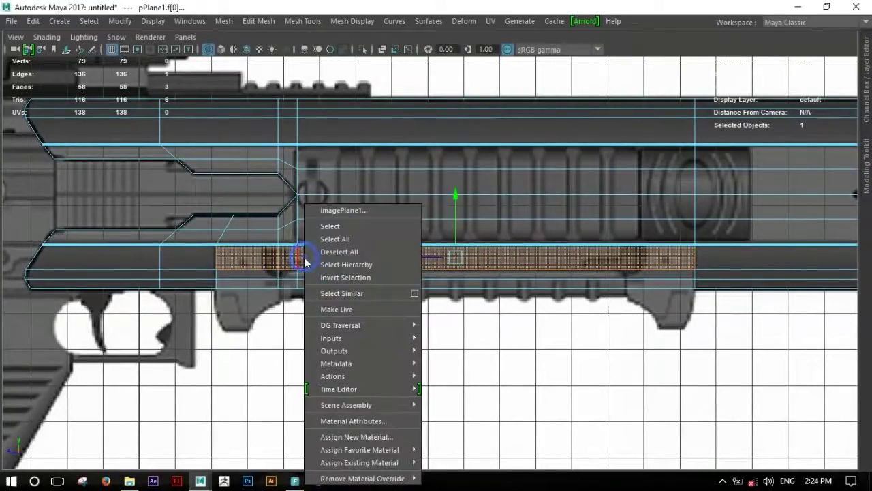
{"action": "left_click", "coordinate": [545, 257]}
{"action": "right_click", "coordinate": [552, 263]}
{"action": "right_click", "coordinate": [559, 228]}
{"action": "left_click", "coordinate": [565, 222]}
{"action": "right_click_drag", "start_coordinate": [521, 245], "coordinate": [458, 264]}
{"action": "left_click", "coordinate": [646, 258]}
{"action": "left_click", "coordinate": [257, 258], "text": "shift"}
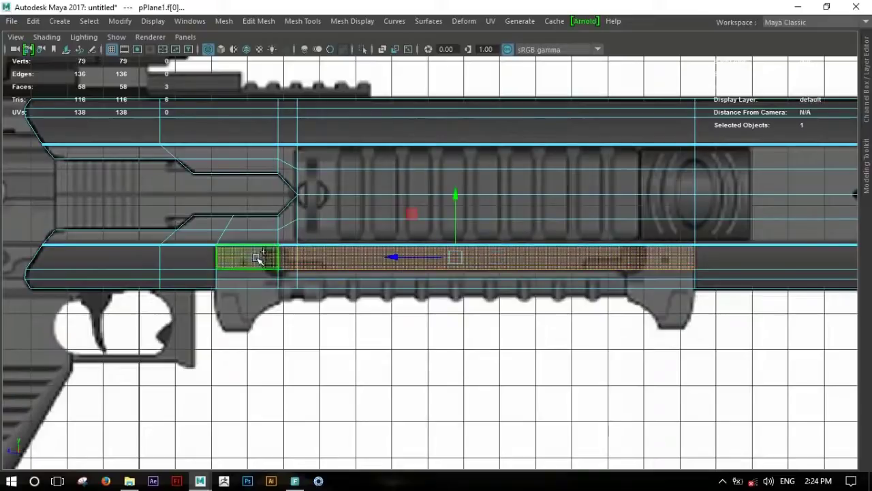
{"action": "left_click", "coordinate": [503, 273], "text": "shift"}
{"action": "key", "text": "space"}
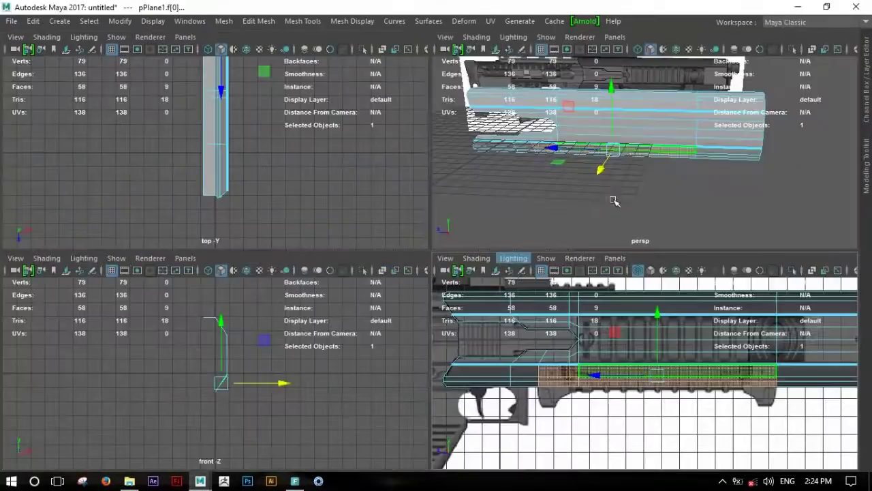
Extrude the selected lower-strip faces and push them outward to set the depth
{"action": "key", "text": "space"}
{"action": "key", "text": "f"}
{"action": "right_click_drag", "start_coordinate": [438, 205], "coordinate": [443, 251], "text": "shift"}
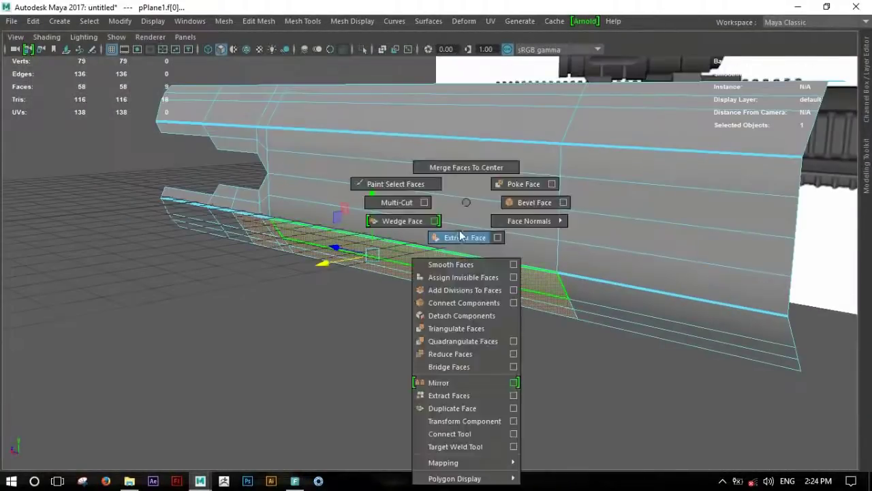
{"action": "left_click_drag", "start_coordinate": [399, 256], "coordinate": [383, 270]}
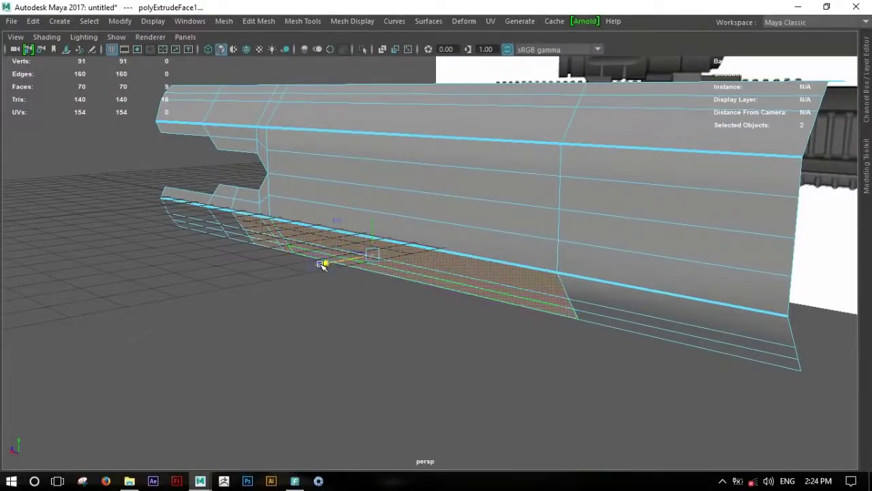
{"action": "left_click_drag", "start_coordinate": [326, 265], "coordinate": [337, 264]}
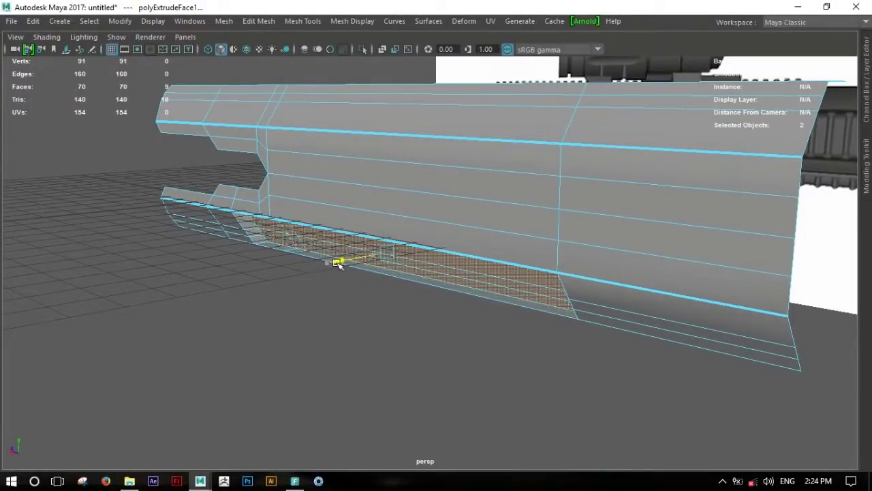
{"action": "mouse_move", "coordinate": [408, 232]}
{"action": "left_mouse_down", "text": "alt"}
{"action": "mouse_move", "coordinate": [512, 236]}
{"action": "mouse_move", "coordinate": [367, 242]}
{"action": "left_mouse_up", "text": "alt"}
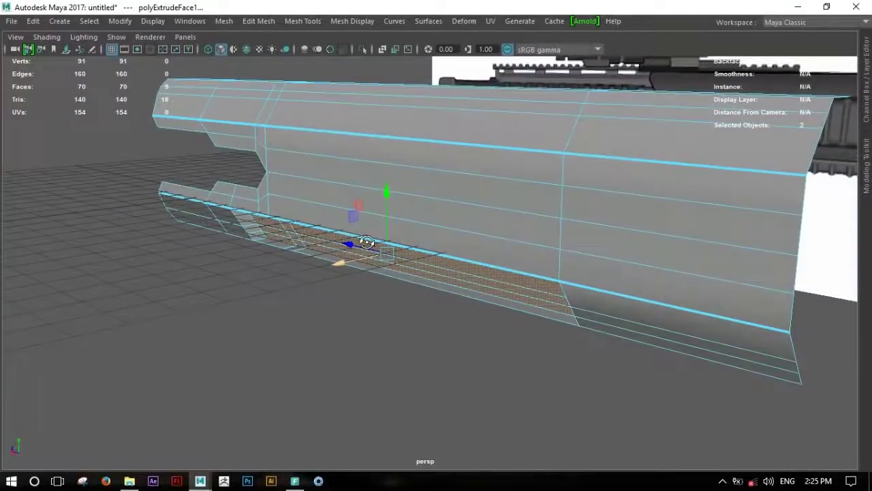
{"action": "left_click_drag", "start_coordinate": [338, 280], "coordinate": [593, 266], "text": "alt"}
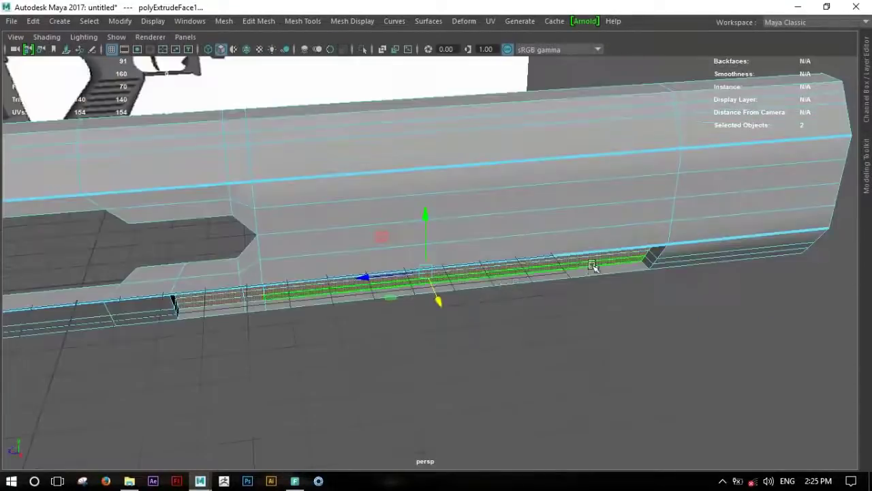
Review the whole rifle, then select the panel mesh and switch to the side view
{"action": "left_click", "coordinate": [380, 372]}
{"action": "left_click_drag", "start_coordinate": [380, 372], "coordinate": [763, 268], "text": "alt"}
{"action": "right_click_drag", "start_coordinate": [763, 268], "coordinate": [609, 244], "text": "alt"}
{"action": "left_click_drag", "start_coordinate": [609, 244], "coordinate": [701, 234], "text": "alt"}
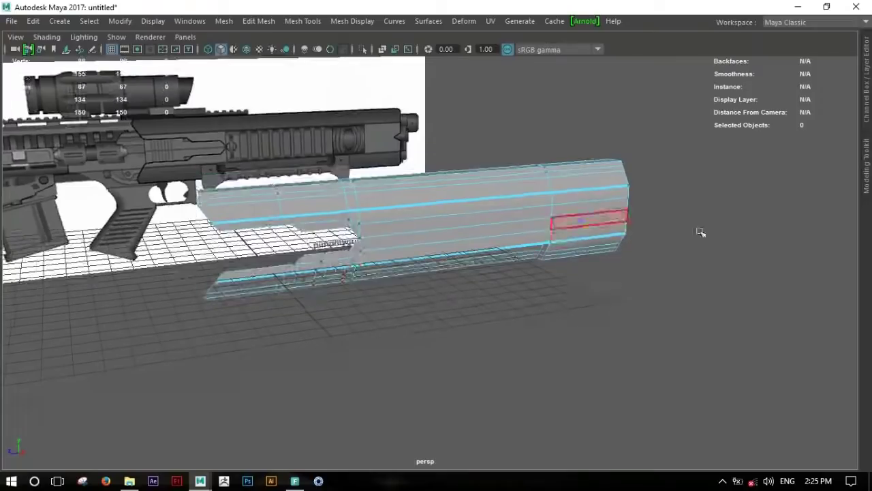
{"action": "key", "text": "F8"}
{"action": "left_click", "coordinate": [668, 211]}
{"action": "mouse_move", "coordinate": [667, 210]}
{"action": "left_mouse_down", "text": "alt"}
{"action": "mouse_move", "coordinate": [510, 236]}
{"action": "mouse_move", "coordinate": [500, 251]}
{"action": "left_mouse_up", "text": "alt"}
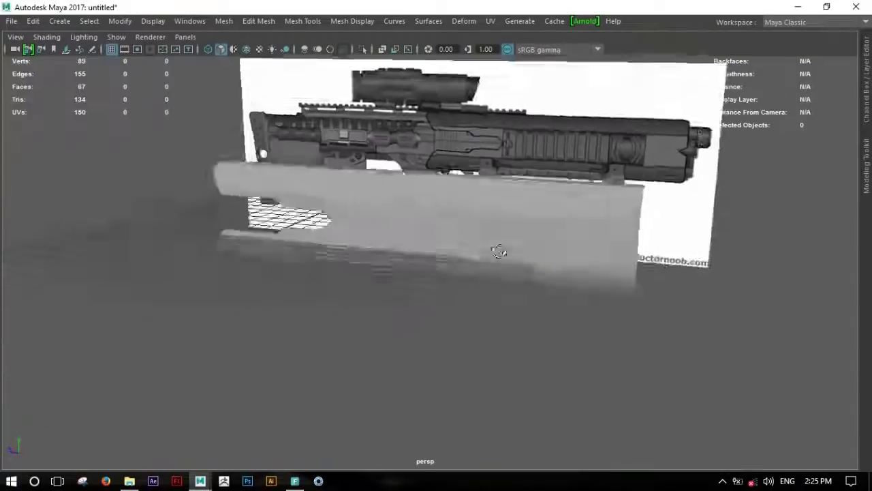
{"action": "mouse_move", "coordinate": [408, 137]}
{"action": "left_mouse_down", "text": "alt"}
{"action": "mouse_move", "coordinate": [498, 160]}
{"action": "mouse_move", "coordinate": [565, 156]}
{"action": "mouse_move", "coordinate": [468, 181]}
{"action": "left_mouse_up", "text": "alt"}
{"action": "left_click", "coordinate": [468, 181]}
{"action": "key", "text": "space"}
{"action": "key", "text": "space"}
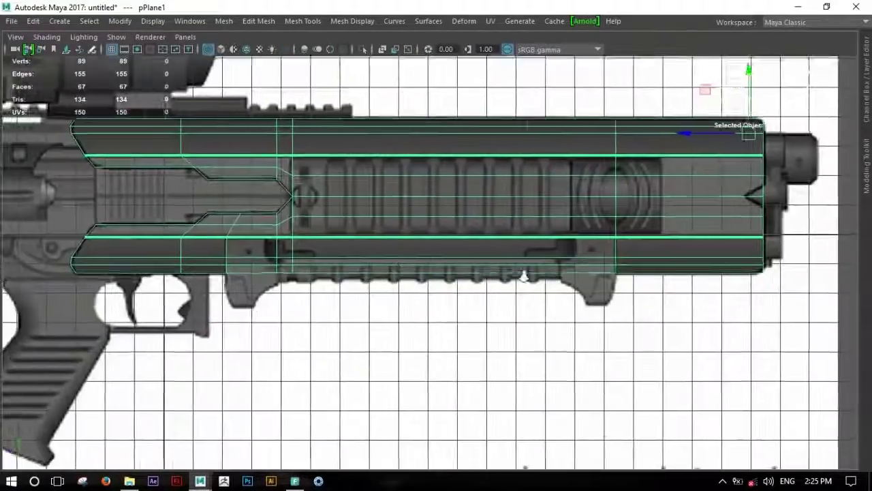
Insert a vertical edge loop near the muzzle end and pull its middle vertex inward into a notch
{"action": "middle_click_drag", "start_coordinate": [387, 266], "coordinate": [483, 289], "text": "alt"}
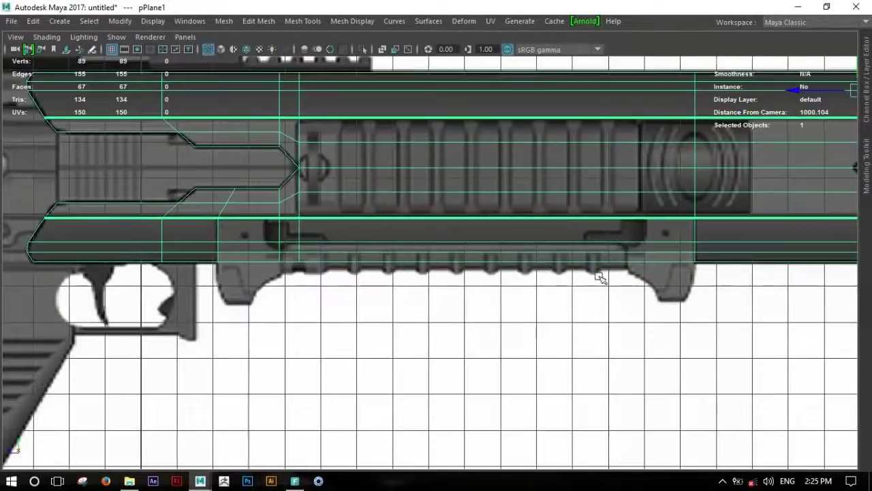
{"action": "scroll", "coordinate": [482, 289], "scroll_direction": "up", "scroll_amount": 2}
{"action": "scroll", "coordinate": [475, 317], "scroll_direction": "up", "scroll_amount": 2}
{"action": "scroll", "coordinate": [432, 318], "scroll_direction": "up", "scroll_amount": 2}
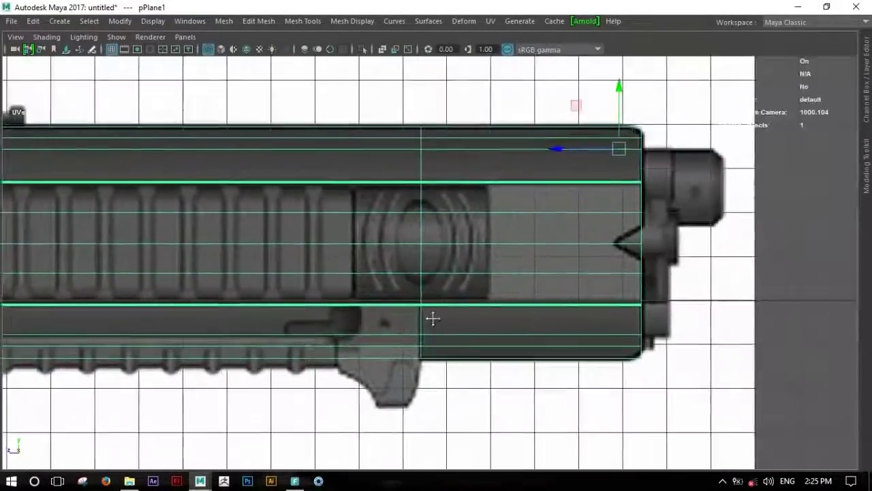
{"action": "scroll", "coordinate": [560, 267], "scroll_direction": "up", "scroll_amount": 2}
{"action": "scroll", "coordinate": [560, 267], "scroll_direction": "up", "scroll_amount": 1}
{"action": "right_click_drag", "start_coordinate": [459, 179], "coordinate": [399, 181], "text": "shift"}
{"action": "left_click", "coordinate": [452, 246]}
{"action": "left_click_drag", "start_coordinate": [451, 246], "coordinate": [455, 245]}
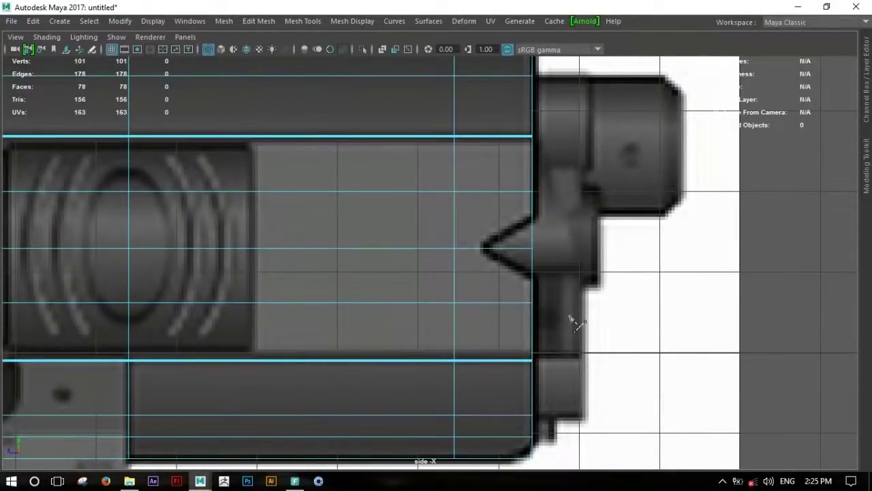
{"action": "middle_click_drag", "start_coordinate": [468, 247], "coordinate": [426, 246]}
Turn off smooth mesh preview and switch to edge mode with the Offset Edge Loop Tool
{"action": "key", "text": "1"}
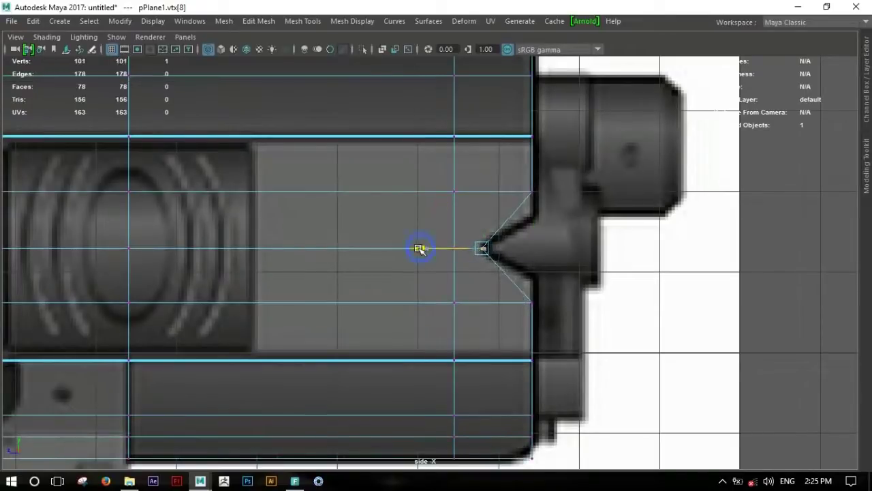
{"action": "right_click_drag", "start_coordinate": [506, 223], "coordinate": [440, 236], "text": "shift"}
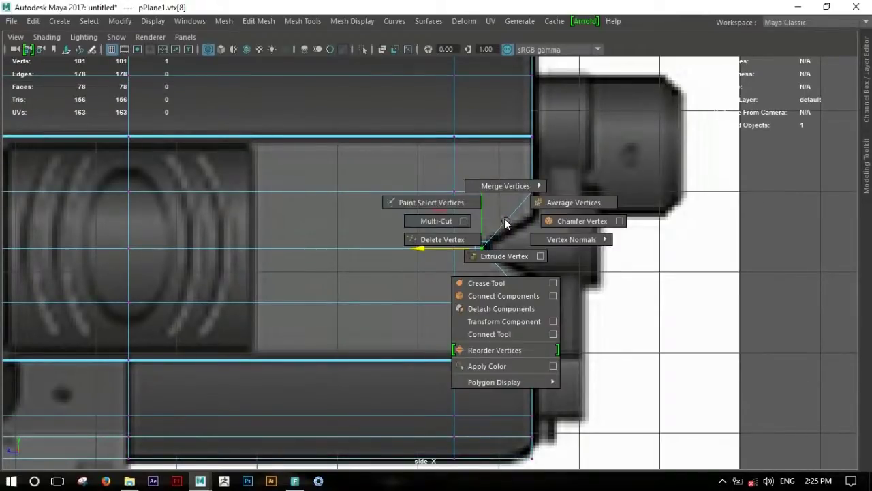
{"action": "right_click_drag", "start_coordinate": [456, 217], "coordinate": [448, 305], "text": "shift"}
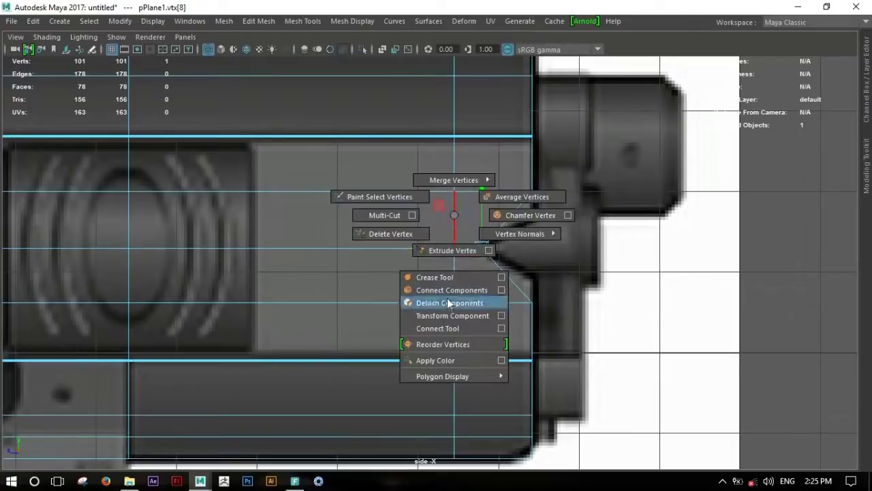
{"action": "left_click", "coordinate": [456, 194]}
{"action": "right_click_drag", "start_coordinate": [450, 145], "coordinate": [454, 76]}
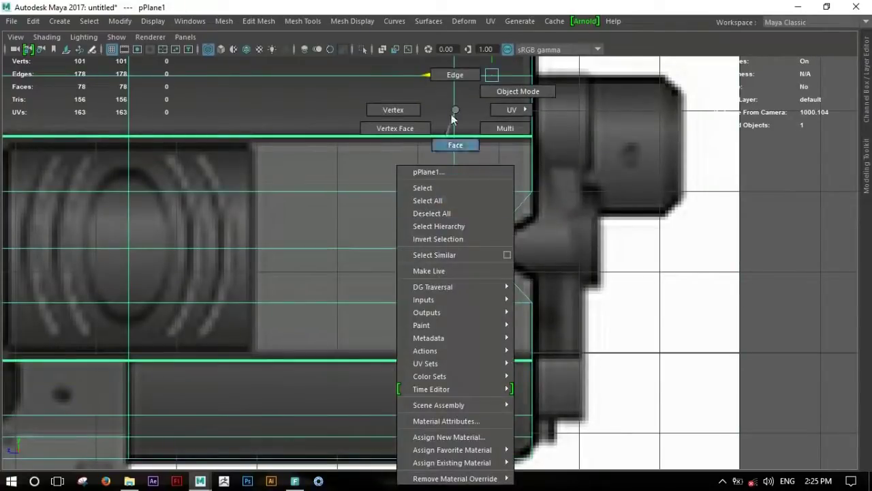
{"action": "right_click_drag", "start_coordinate": [449, 191], "coordinate": [442, 266], "text": "shift"}
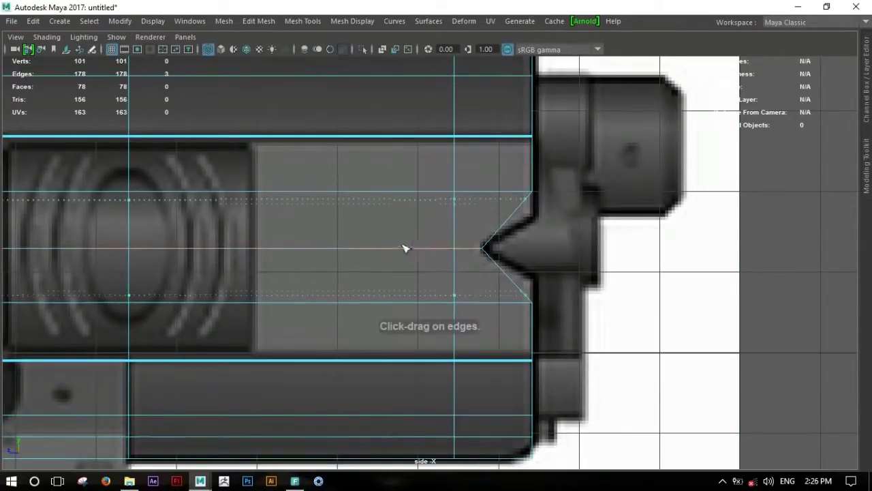
Offset the notch edge into two flanking edge loops, then reselect the panel mesh
{"action": "left_click", "coordinate": [300, 227]}
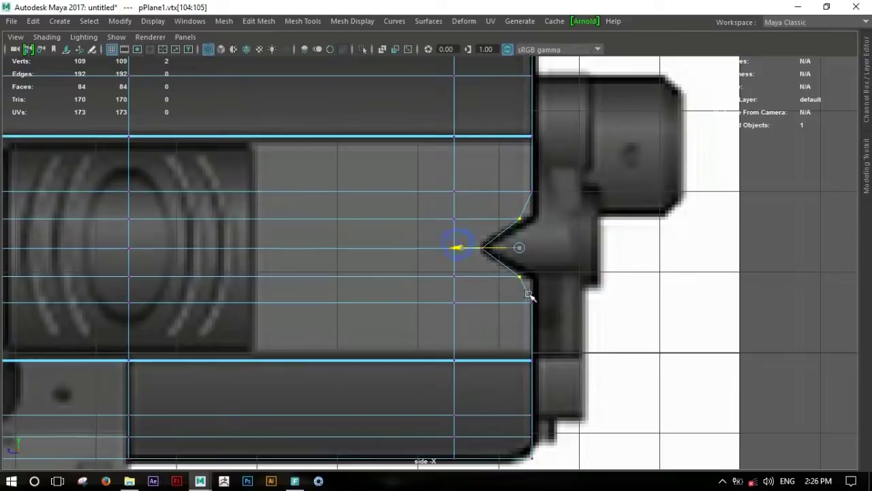
{"action": "key", "text": "F8"}
{"action": "scroll", "coordinate": [393, 248], "scroll_direction": "down", "scroll_amount": 5}
{"action": "left_click", "coordinate": [712, 306]}
{"action": "left_click", "coordinate": [554, 220]}
{"action": "scroll", "coordinate": [566, 282], "scroll_direction": "up", "scroll_amount": 2}
{"action": "scroll", "coordinate": [538, 274], "scroll_direction": "up", "scroll_amount": 2}
Insert five vertical edge loops around the round vent section
{"action": "right_click_drag", "start_coordinate": [491, 204], "coordinate": [556, 232], "text": "shift"}
{"action": "left_click", "coordinate": [535, 231]}
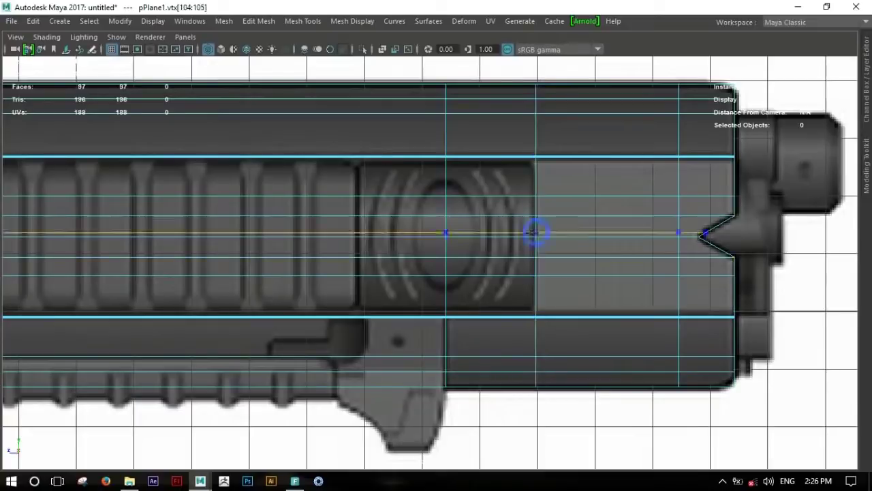
{"action": "left_click", "coordinate": [356, 258]}
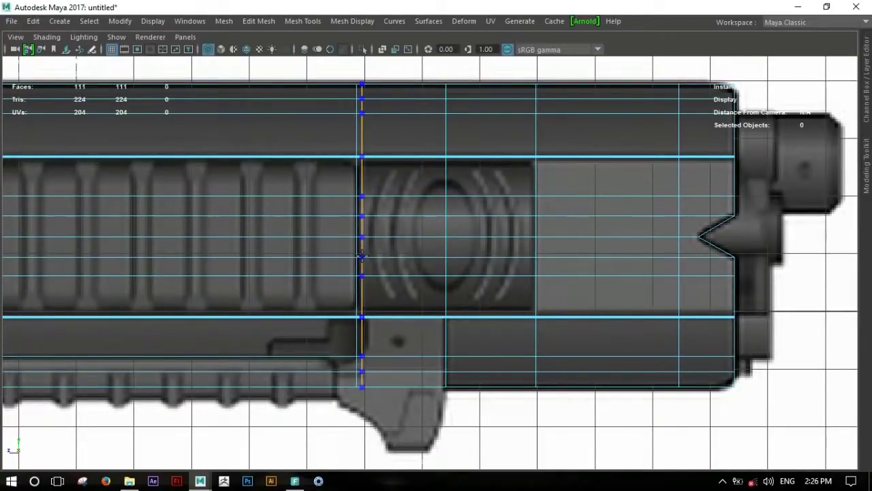
{"action": "left_click", "coordinate": [352, 253]}
{"action": "left_click", "coordinate": [357, 253]}
{"action": "left_click", "coordinate": [529, 253]}
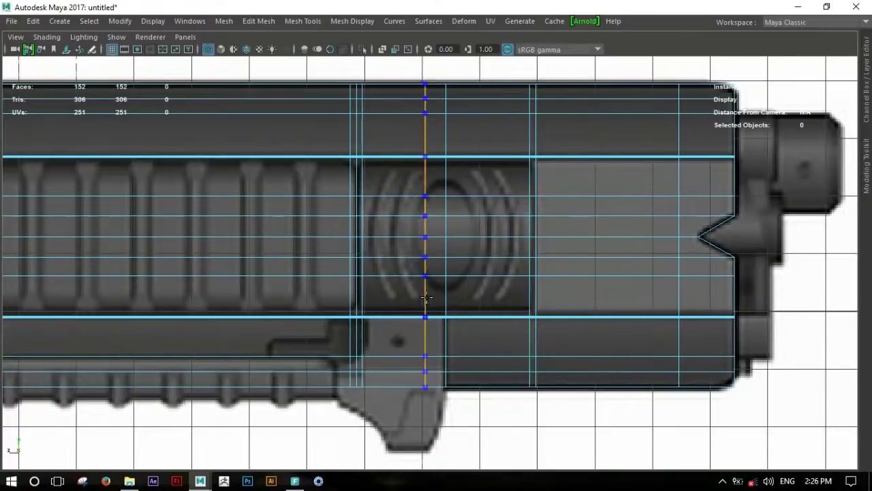
{"action": "right_click", "coordinate": [494, 178]}
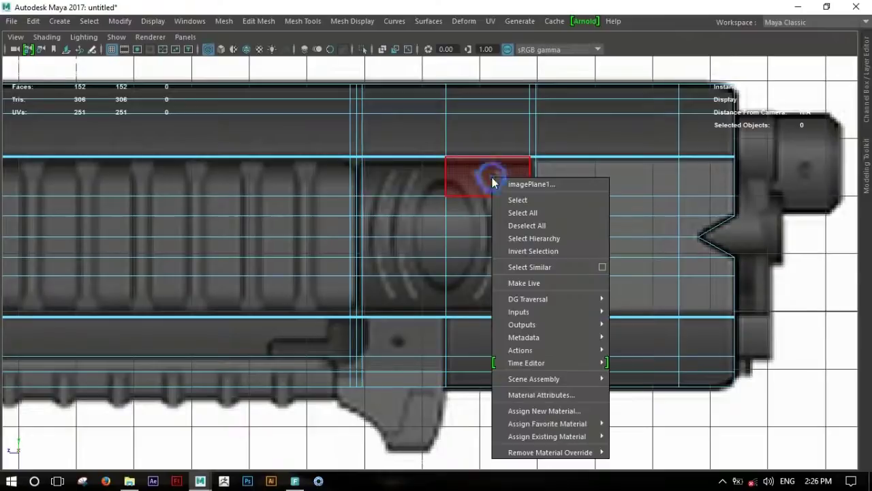
Extrude the vent-block faces inward with Local Translate Z -0.198, then scale them slightly wider
{"action": "right_click_drag", "start_coordinate": [483, 109], "coordinate": [483, 145]}
{"action": "mouse_move", "coordinate": [491, 179]}
{"action": "left_mouse_down"}
{"action": "mouse_move", "coordinate": [492, 293]}
{"action": "mouse_move", "coordinate": [400, 185]}
{"action": "left_mouse_up"}
{"action": "key", "text": "space"}
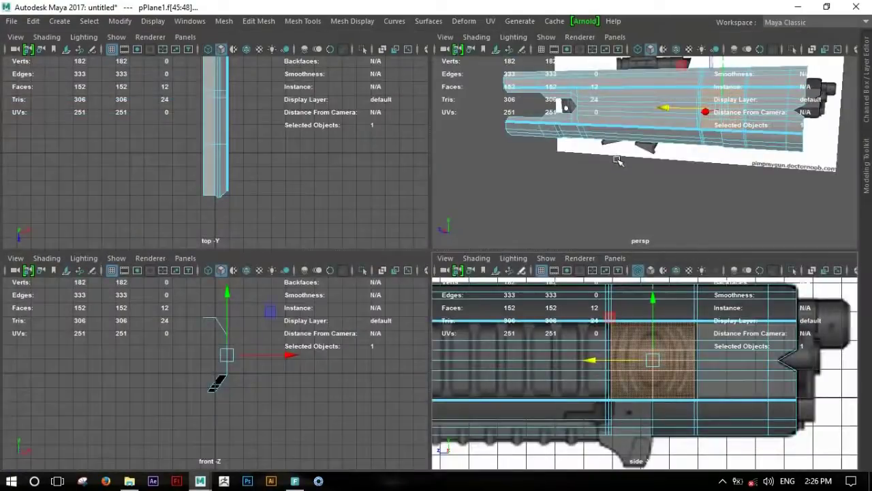
{"action": "key", "text": "space"}
{"action": "left_click_drag", "start_coordinate": [476, 239], "coordinate": [518, 224], "text": "alt"}
{"action": "right_click_drag", "start_coordinate": [496, 202], "coordinate": [496, 236], "text": "shift"}
{"action": "mouse_move", "coordinate": [477, 234]}
{"action": "left_mouse_down", "text": "alt"}
{"action": "mouse_move", "coordinate": [522, 273]}
{"action": "mouse_move", "coordinate": [467, 321]}
{"action": "mouse_move", "coordinate": [491, 318]}
{"action": "mouse_move", "coordinate": [521, 253]}
{"action": "mouse_move", "coordinate": [590, 203]}
{"action": "mouse_move", "coordinate": [545, 216]}
{"action": "left_mouse_up", "text": "alt"}
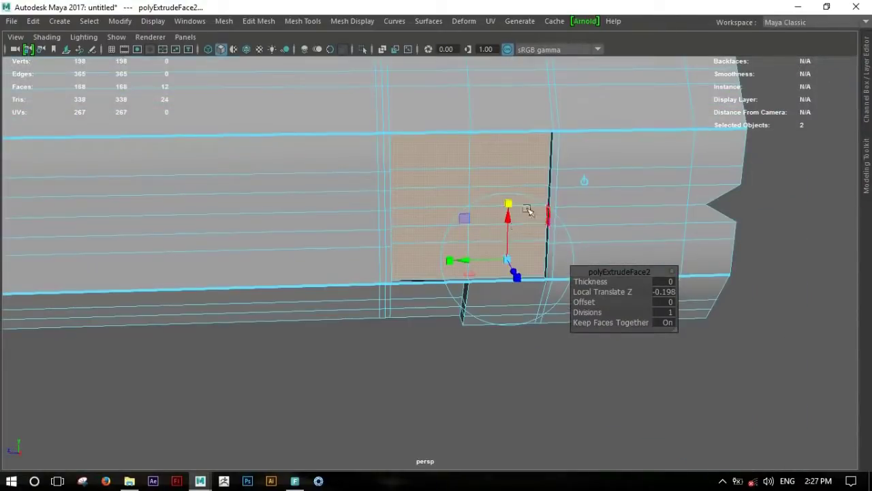
{"action": "key", "text": "r"}
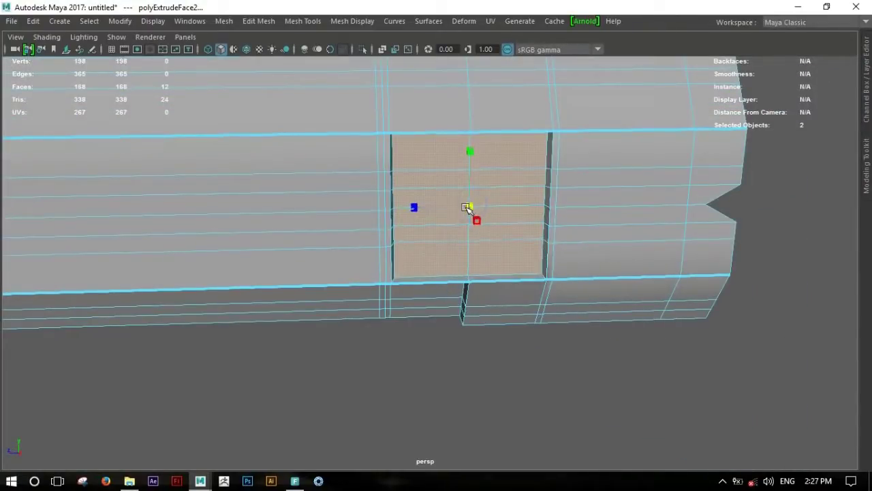
{"action": "left_click_drag", "start_coordinate": [414, 208], "coordinate": [411, 208]}
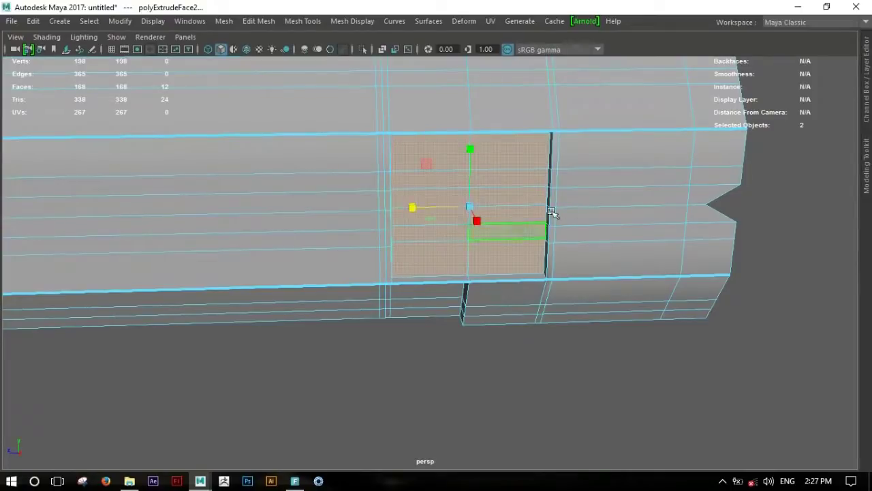
{"action": "key", "text": "F8"}
{"action": "key", "text": "a"}
{"action": "key", "text": "space"}
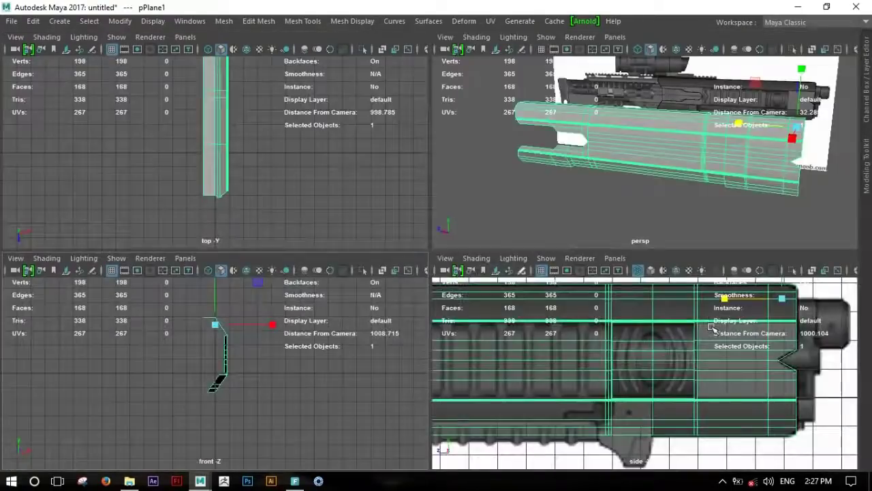
Check the handguard in side and perspective views, then bring up Duplicate Special options
{"action": "key", "text": "space"}
{"action": "middle_click_drag", "start_coordinate": [634, 269], "coordinate": [694, 284], "text": "alt"}
{"action": "scroll", "coordinate": [620, 283], "scroll_direction": "up", "scroll_amount": 2}
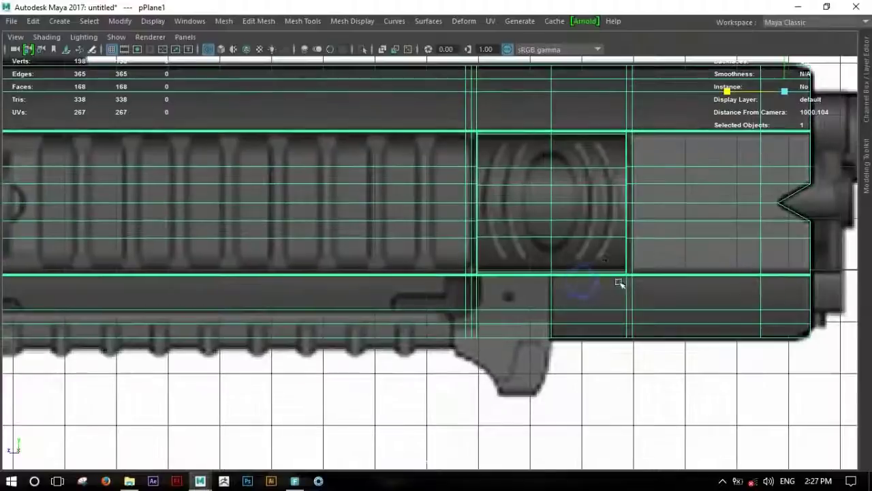
{"action": "middle_click_drag", "start_coordinate": [619, 282], "coordinate": [693, 270], "text": "alt"}
{"action": "scroll", "coordinate": [642, 292], "scroll_direction": "up", "scroll_amount": 2}
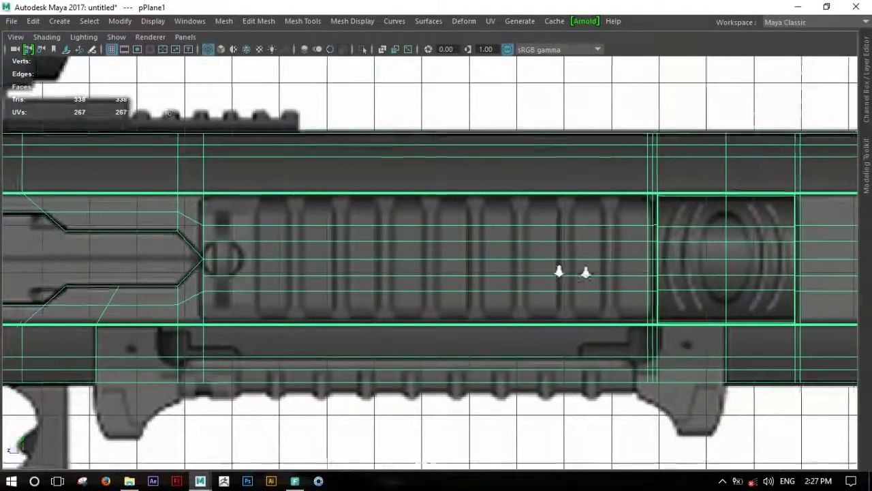
{"action": "scroll", "coordinate": [613, 272], "scroll_direction": "down", "scroll_amount": 2}
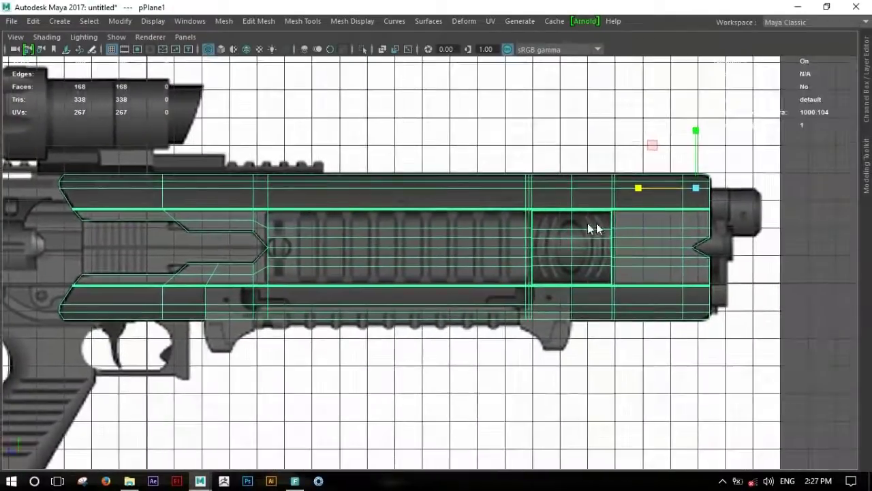
{"action": "key", "text": "space"}
{"action": "key", "text": "space"}
{"action": "left_click_drag", "start_coordinate": [436, 246], "coordinate": [514, 254], "text": "alt"}
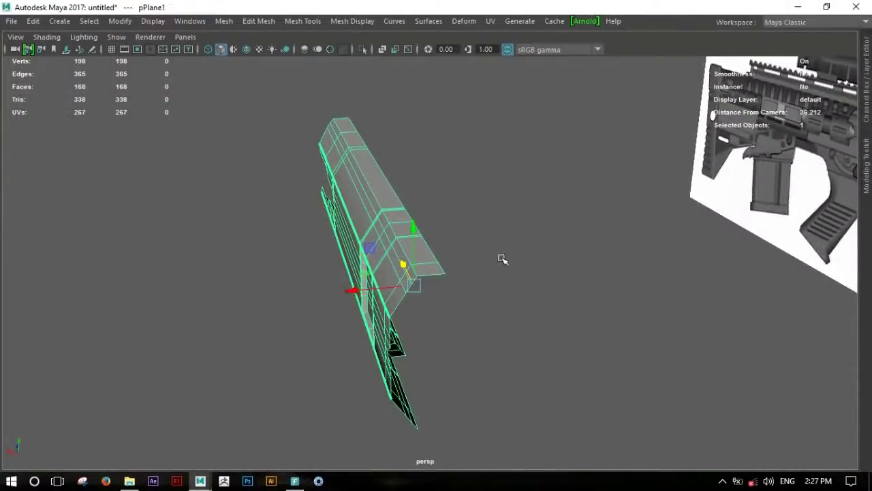
{"action": "right_click_drag", "start_coordinate": [415, 285], "coordinate": [436, 269]}
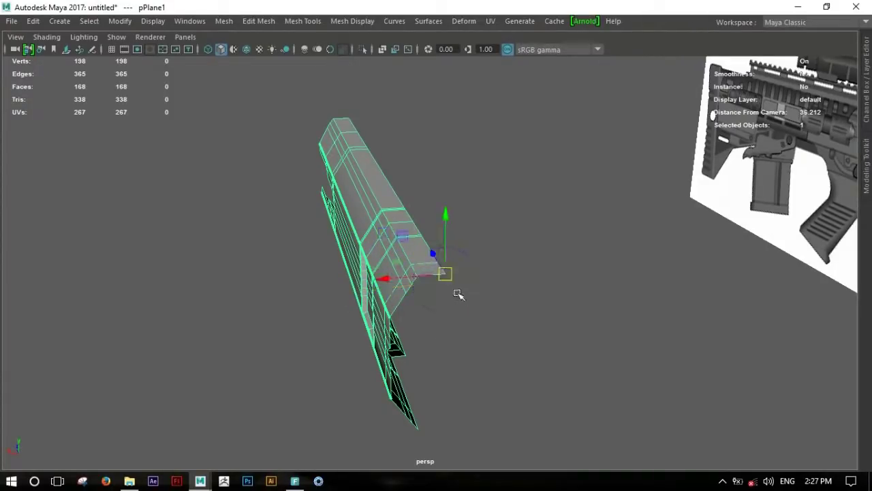
{"action": "left_click", "coordinate": [32, 21]}
{"action": "left_click", "coordinate": [188, 219]}
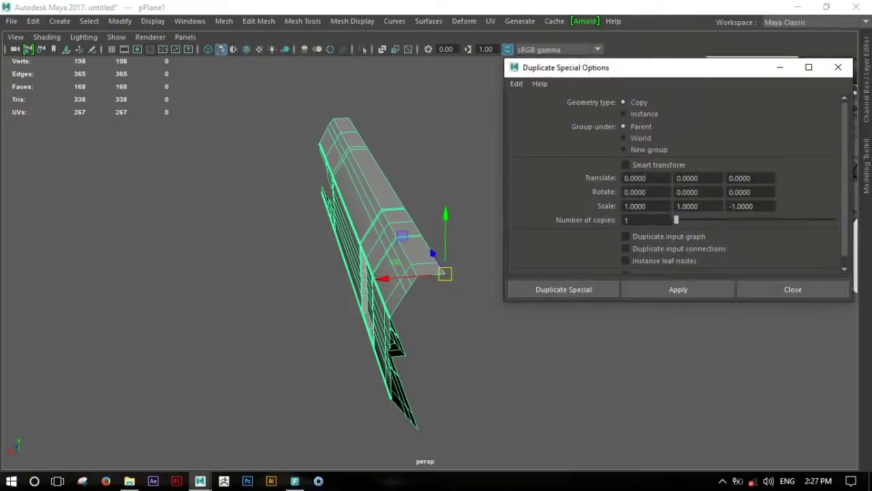
Create an instanced copy of the panel mirrored with Scale Y -1, viewed in side view
{"action": "left_click_drag", "start_coordinate": [381, 320], "coordinate": [333, 334], "text": "alt"}
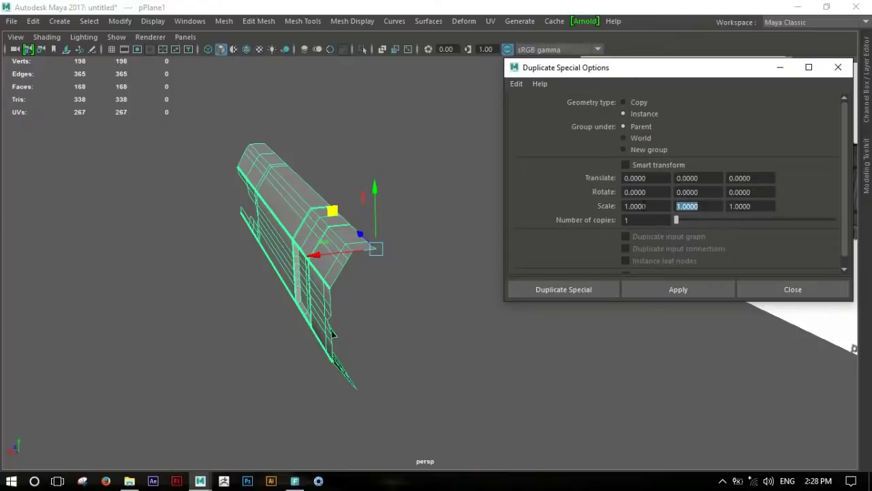
{"action": "left_click", "coordinate": [647, 289]}
{"action": "mouse_move", "coordinate": [453, 303]}
{"action": "left_mouse_down", "text": "alt"}
{"action": "mouse_move", "coordinate": [388, 262]}
{"action": "mouse_move", "coordinate": [355, 221]}
{"action": "mouse_move", "coordinate": [220, 243]}
{"action": "mouse_move", "coordinate": [48, 224]}
{"action": "mouse_move", "coordinate": [292, 234]}
{"action": "mouse_move", "coordinate": [369, 253]}
{"action": "mouse_move", "coordinate": [288, 210]}
{"action": "mouse_move", "coordinate": [282, 227]}
{"action": "mouse_move", "coordinate": [301, 263]}
{"action": "mouse_move", "coordinate": [441, 288]}
{"action": "mouse_move", "coordinate": [378, 285]}
{"action": "mouse_move", "coordinate": [418, 268]}
{"action": "mouse_move", "coordinate": [364, 263]}
{"action": "mouse_move", "coordinate": [416, 193]}
{"action": "mouse_move", "coordinate": [352, 225]}
{"action": "mouse_move", "coordinate": [370, 246]}
{"action": "mouse_move", "coordinate": [271, 197]}
{"action": "mouse_move", "coordinate": [295, 255]}
{"action": "mouse_move", "coordinate": [352, 326]}
{"action": "mouse_move", "coordinate": [381, 320]}
{"action": "left_mouse_up", "text": "alt"}
{"action": "left_click", "coordinate": [432, 262]}
{"action": "left_click", "coordinate": [417, 268]}
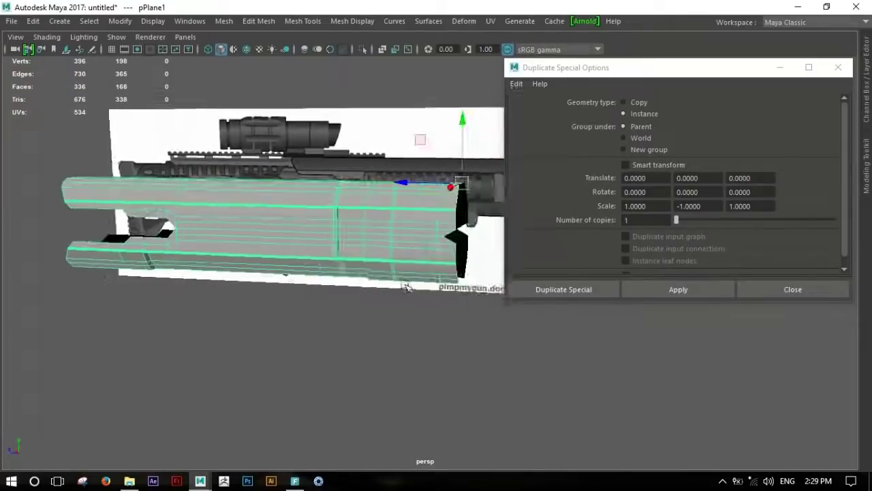
{"action": "key", "text": "space"}
{"action": "left_click", "coordinate": [792, 289]}
{"action": "key", "text": "space"}
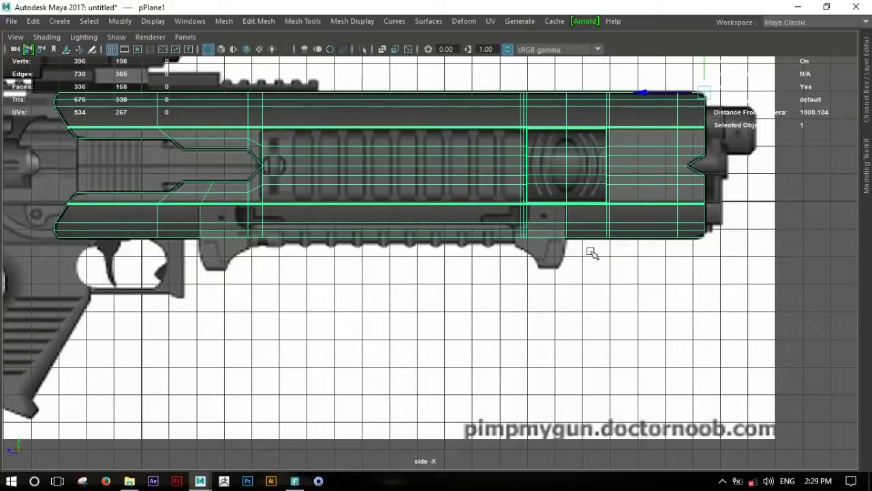
Select the new rail plane pPlane3 and set its Rotate Z to 90 degrees
{"action": "scroll", "coordinate": [613, 286], "scroll_direction": "up", "scroll_amount": 3}
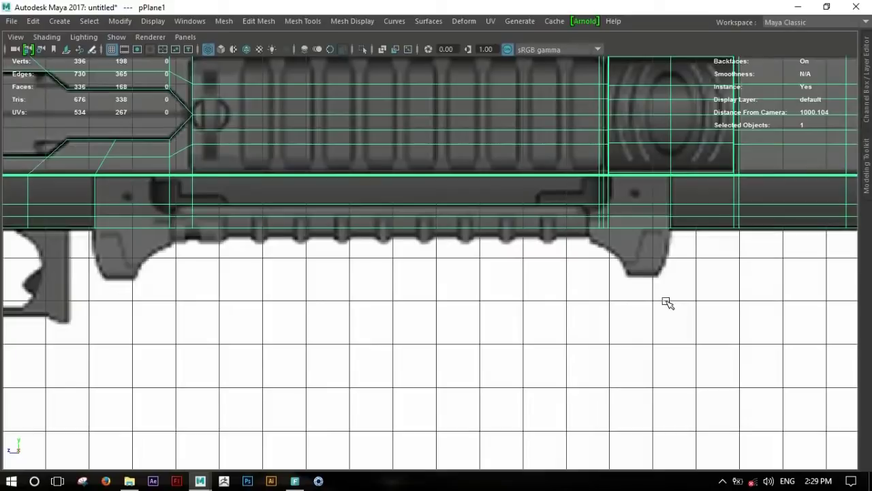
{"action": "left_click", "coordinate": [589, 284]}
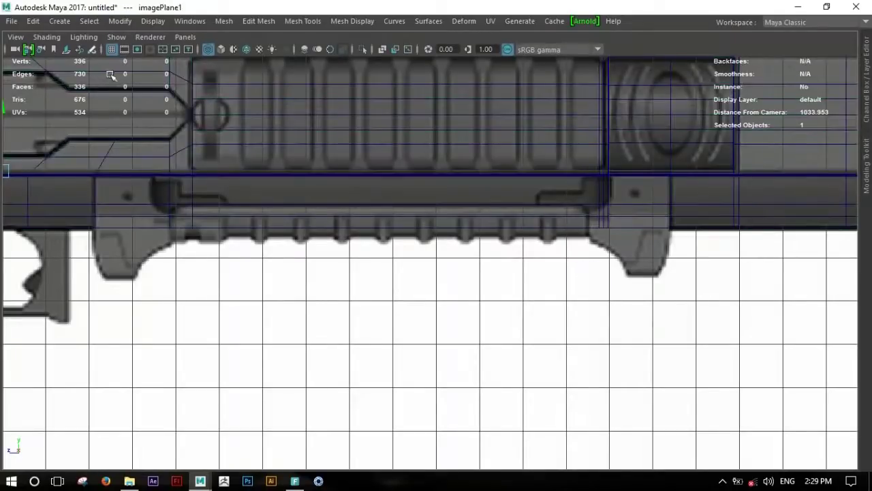
{"action": "key", "text": "ctrl+space"}
{"action": "left_click", "coordinate": [497, 213]}
{"action": "scroll", "coordinate": [401, 203], "scroll_direction": "down", "scroll_amount": 5}
{"action": "middle_click_drag", "start_coordinate": [313, 204], "coordinate": [332, 207], "text": "alt"}
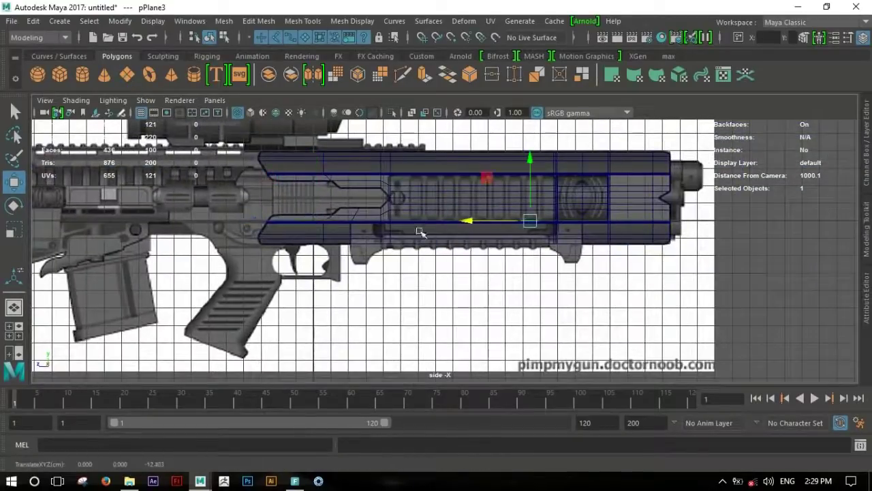
{"action": "scroll", "coordinate": [466, 237], "scroll_direction": "up", "scroll_amount": 2}
{"action": "key", "text": "ctrl+a"}
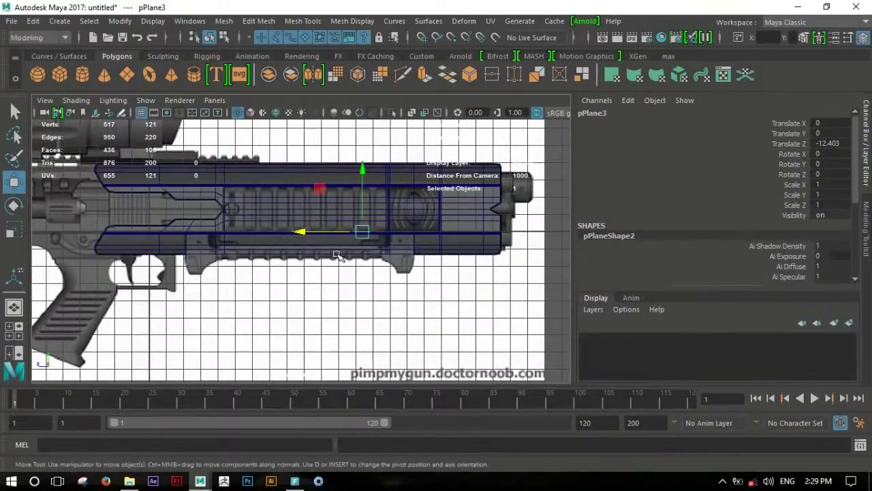
{"action": "key", "text": "e"}
{"action": "left_click_drag", "start_coordinate": [336, 255], "coordinate": [359, 219]}
{"action": "type", "text": "0"}
{"action": "key", "text": "Return"}
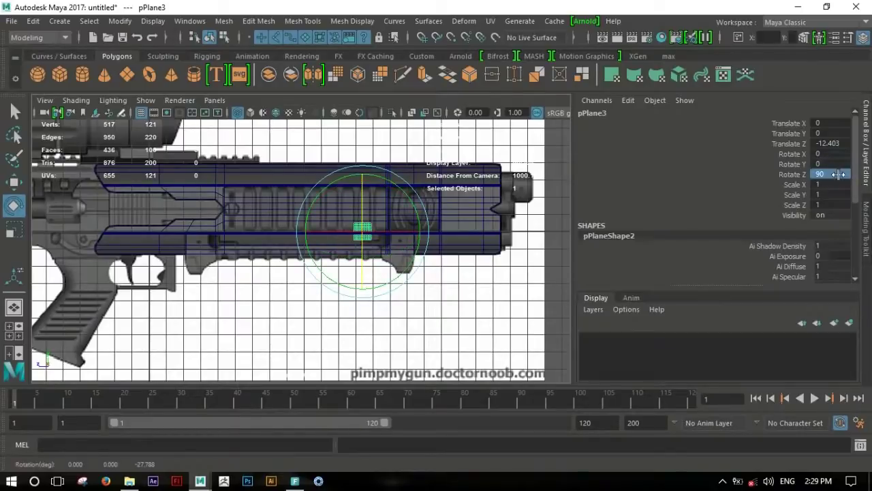
In vertex mode, move all four plane vertices down onto the rail area
{"action": "scroll", "coordinate": [721, 271], "scroll_direction": "down", "scroll_amount": 5}
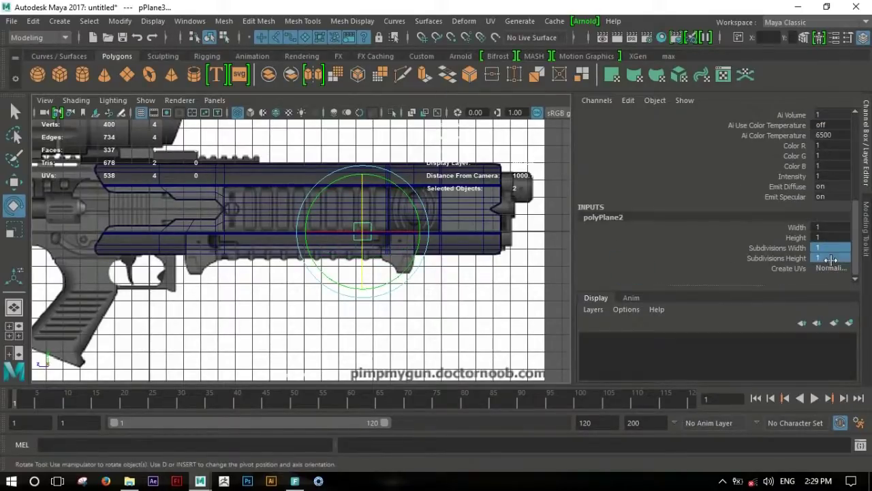
{"action": "scroll", "coordinate": [383, 280], "scroll_direction": "up", "scroll_amount": 2}
{"action": "key", "text": "ctrl+a"}
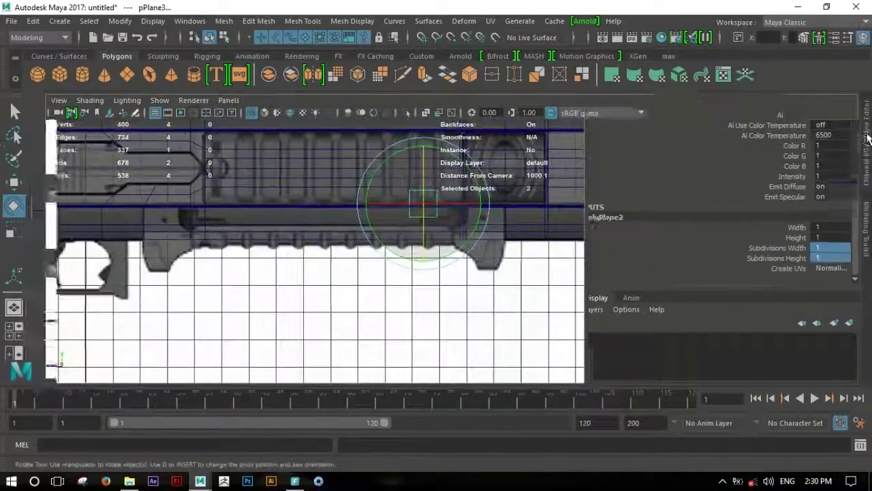
{"action": "right_click", "coordinate": [554, 208]}
{"action": "right_click_drag", "start_coordinate": [555, 184], "coordinate": [501, 113]}
{"action": "mouse_move", "coordinate": [519, 155]}
{"action": "left_mouse_down"}
{"action": "mouse_move", "coordinate": [599, 200]}
{"action": "mouse_move", "coordinate": [611, 233]}
{"action": "left_mouse_up"}
{"action": "key", "text": "w"}
{"action": "left_click_drag", "start_coordinate": [551, 145], "coordinate": [553, 196]}
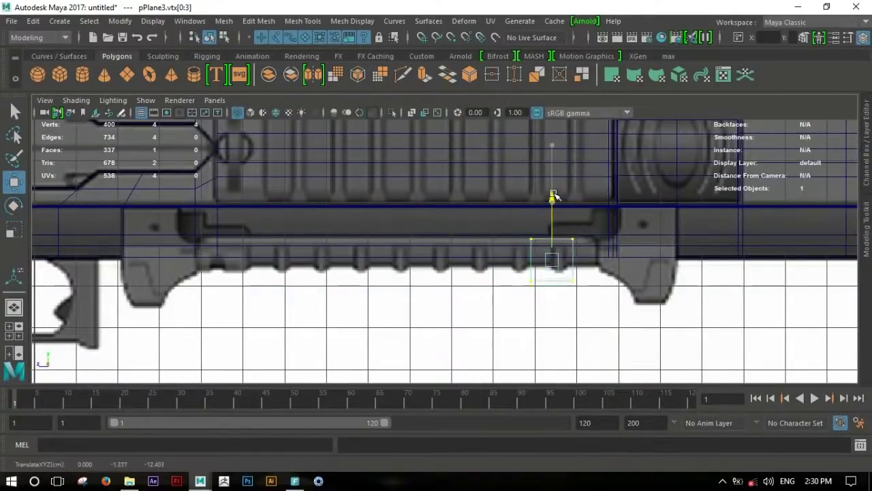
Stretch the plane's left and right ends to the rail's start and end
{"action": "left_click_drag", "start_coordinate": [514, 225], "coordinate": [541, 292]}
{"action": "left_click_drag", "start_coordinate": [470, 256], "coordinate": [183, 253]}
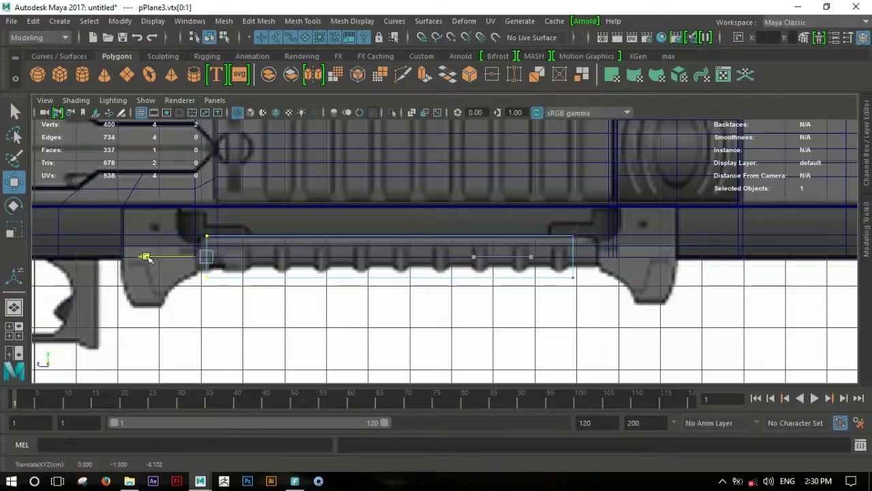
{"action": "left_click_drag", "start_coordinate": [551, 218], "coordinate": [590, 296]}
{"action": "left_click_drag", "start_coordinate": [520, 257], "coordinate": [535, 258]}
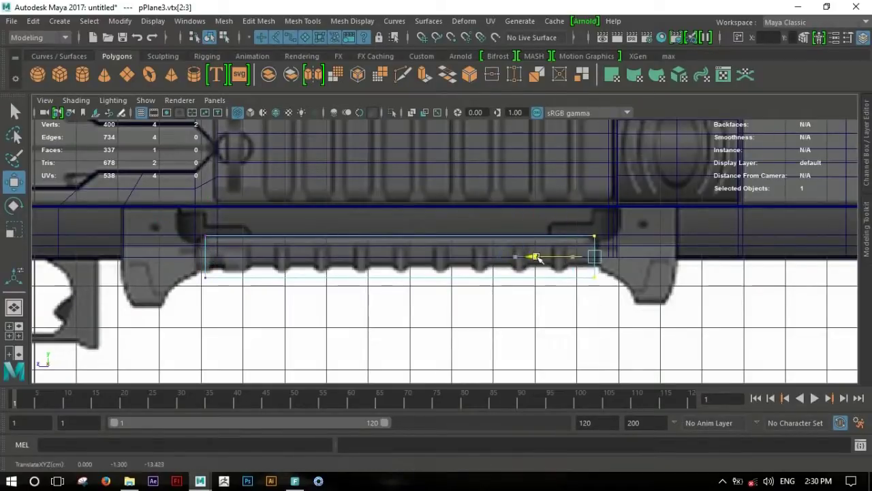
{"action": "scroll", "coordinate": [470, 255], "scroll_direction": "up", "scroll_amount": 3}
{"action": "scroll", "coordinate": [341, 214], "scroll_direction": "up", "scroll_amount": 2}
{"action": "left_click_drag", "start_coordinate": [197, 233], "coordinate": [193, 233]}
Raise the plane's bottom edge onto the rail's lower line
{"action": "scroll", "coordinate": [535, 272], "scroll_direction": "up", "scroll_amount": 2}
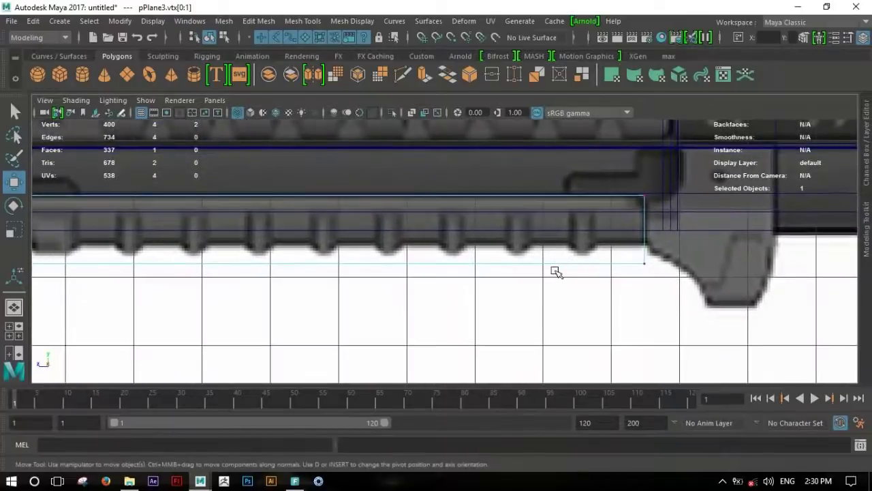
{"action": "scroll", "coordinate": [555, 271], "scroll_direction": "down", "scroll_amount": 4}
{"action": "left_click_drag", "start_coordinate": [708, 276], "coordinate": [204, 248]}
{"action": "left_click_drag", "start_coordinate": [445, 200], "coordinate": [450, 188]}
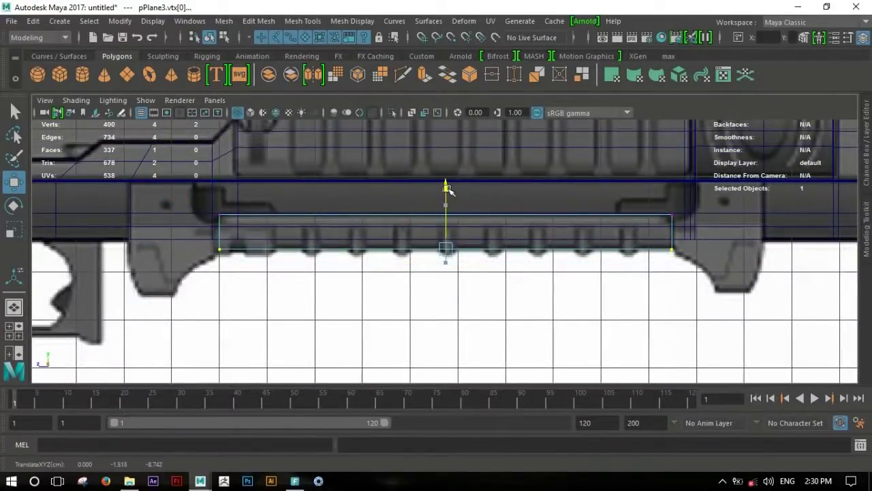
{"action": "scroll", "coordinate": [592, 265], "scroll_direction": "up", "scroll_amount": 2}
{"action": "mouse_move", "coordinate": [477, 292]}
{"action": "middle_mouse_down", "text": "alt"}
{"action": "mouse_move", "coordinate": [559, 272]}
{"action": "mouse_move", "coordinate": [599, 247]}
{"action": "middle_mouse_up", "text": "alt"}
{"action": "right_click_drag", "start_coordinate": [591, 227], "coordinate": [590, 300], "text": "shift"}
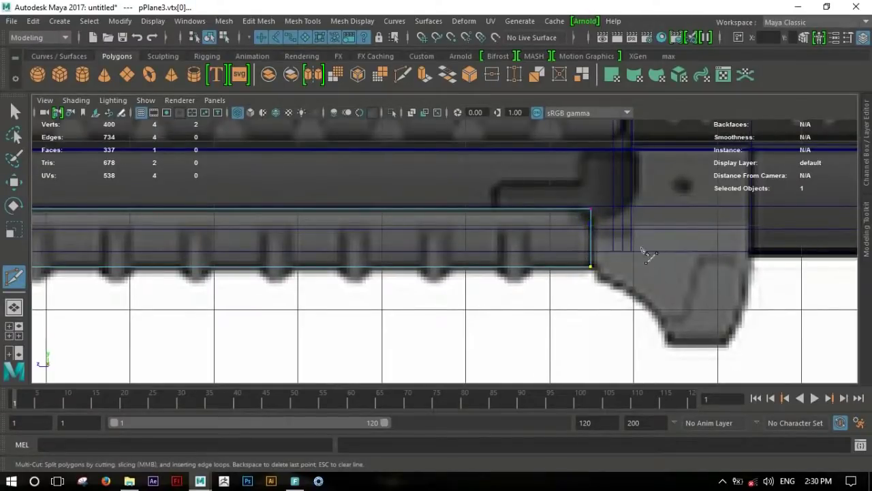
Cut a horizontal edge near the plane's top and scale its two vertices inward
{"action": "left_click", "coordinate": [668, 249], "text": "ctrl"}
{"action": "key", "text": "w"}
{"action": "middle_click_drag", "start_coordinate": [599, 202], "coordinate": [506, 248], "text": "alt"}
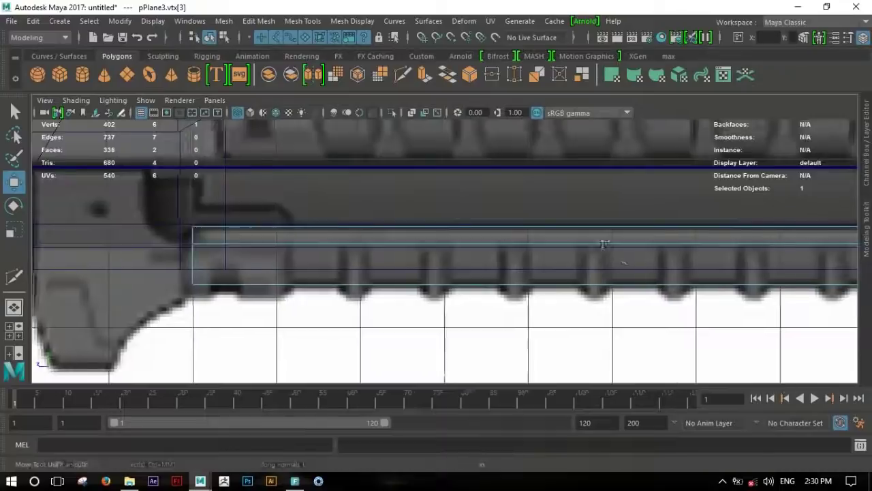
{"action": "left_click_drag", "start_coordinate": [340, 224], "coordinate": [576, 225]}
{"action": "key", "text": "r"}
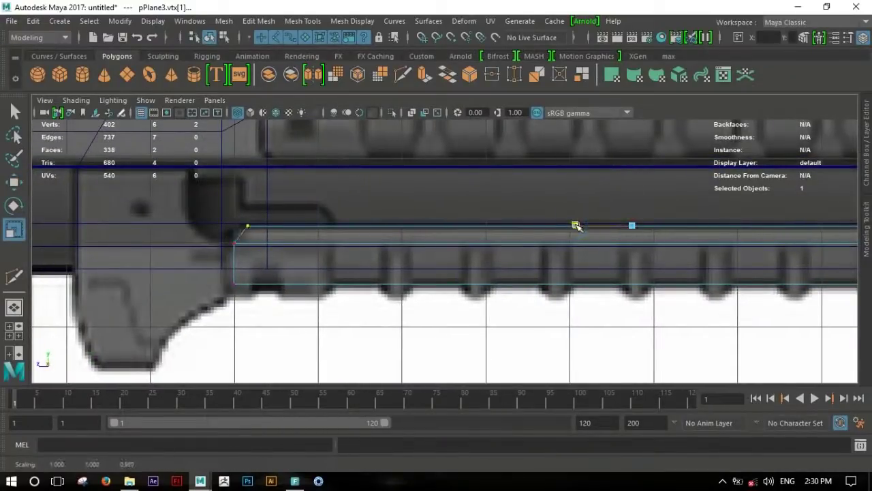
{"action": "scroll", "coordinate": [522, 253], "scroll_direction": "down", "scroll_amount": 2}
{"action": "scroll", "coordinate": [565, 272], "scroll_direction": "down", "scroll_amount": 2}
{"action": "scroll", "coordinate": [652, 248], "scroll_direction": "up", "scroll_amount": 2}
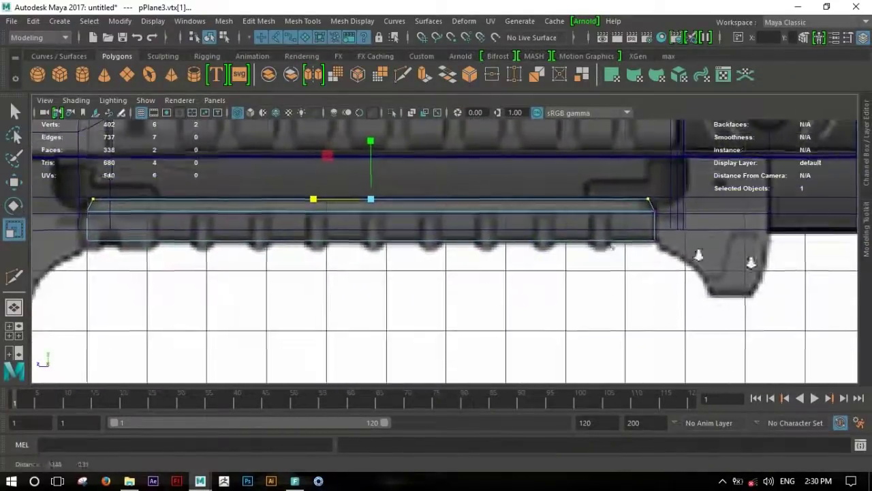
{"action": "scroll", "coordinate": [651, 262], "scroll_direction": "up", "scroll_amount": 3}
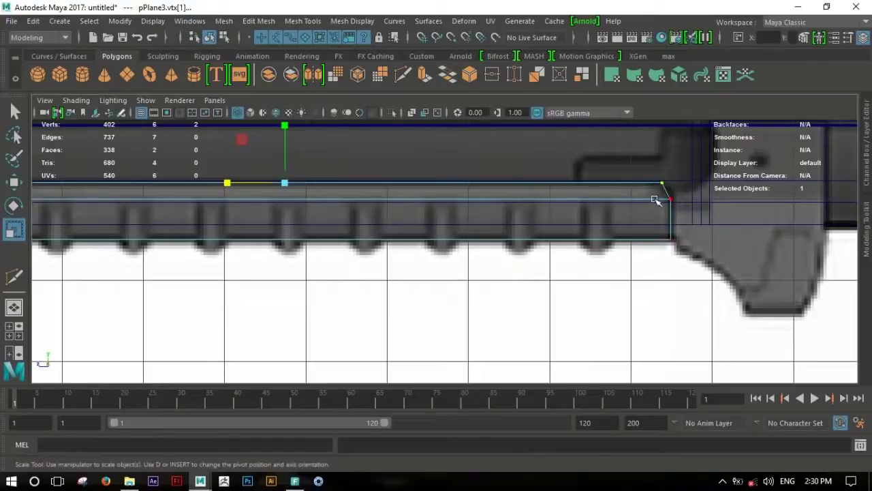
Select the plane's top and bottom edges and push them slightly along X in perspective
{"action": "right_click_drag", "start_coordinate": [652, 225], "coordinate": [632, 205]}
{"action": "left_click", "coordinate": [654, 240]}
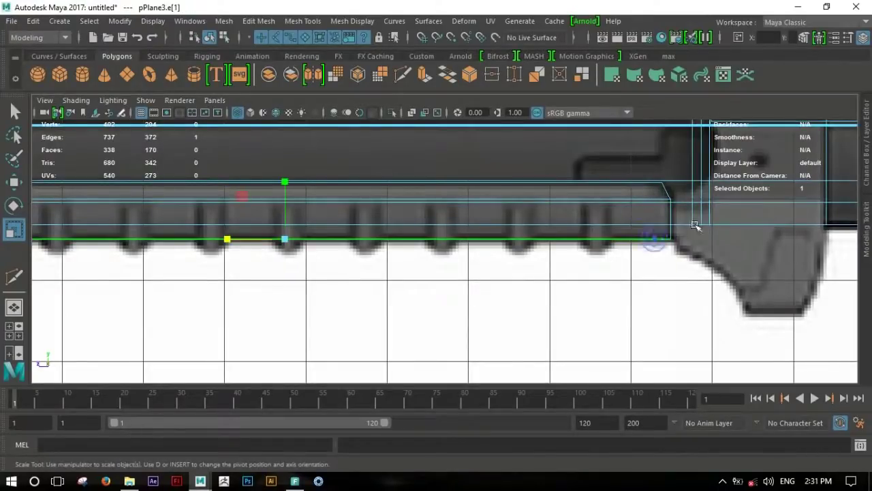
{"action": "right_click_drag", "start_coordinate": [665, 229], "coordinate": [642, 227]}
{"action": "left_click", "coordinate": [634, 238]}
{"action": "left_click", "coordinate": [635, 200], "text": "shift"}
{"action": "key", "text": "space"}
{"action": "key", "text": "space"}
{"action": "mouse_move", "coordinate": [471, 254]}
{"action": "right_mouse_down", "text": "alt"}
{"action": "mouse_move", "coordinate": [510, 270]}
{"action": "mouse_move", "coordinate": [431, 259]}
{"action": "mouse_move", "coordinate": [565, 281]}
{"action": "right_mouse_up", "text": "alt"}
{"action": "key", "text": "w"}
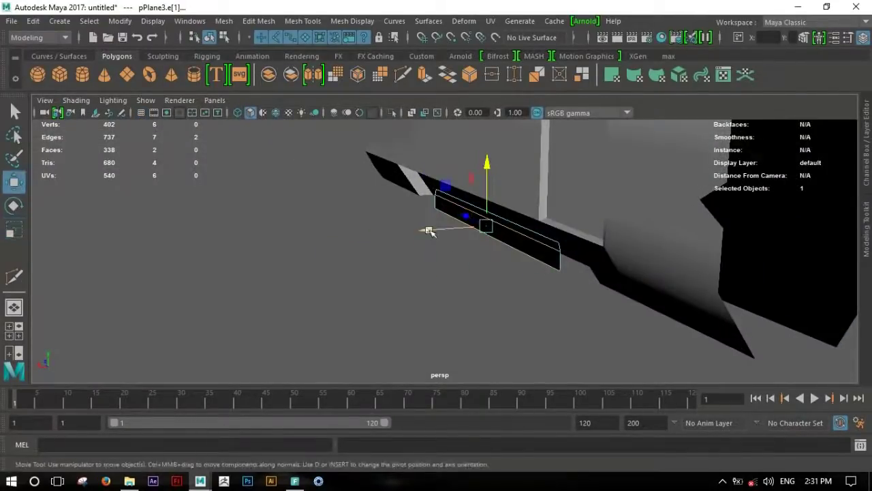
{"action": "left_click_drag", "start_coordinate": [428, 230], "coordinate": [426, 231]}
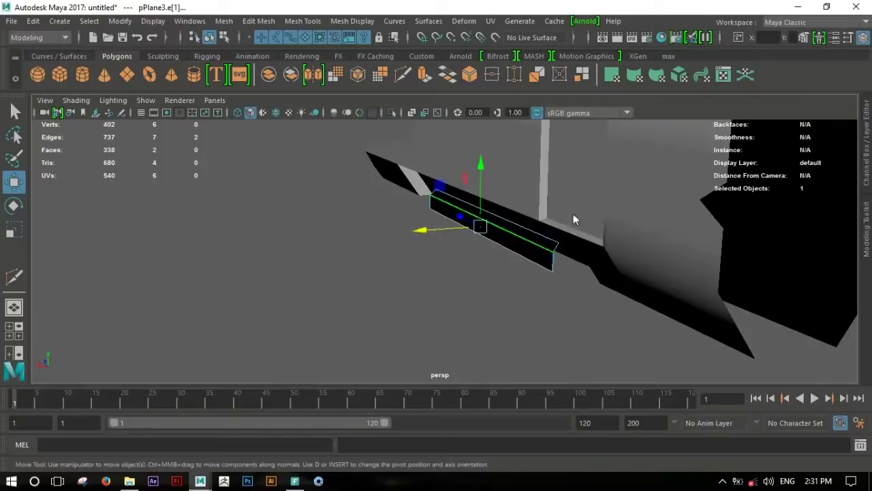
Reverse the rail plane's normals, shift one edge along X and extrude it
{"action": "left_click", "coordinate": [352, 22]}
{"action": "left_click", "coordinate": [372, 76]}
{"action": "mouse_move", "coordinate": [566, 271]}
{"action": "left_mouse_down", "text": "alt"}
{"action": "mouse_move", "coordinate": [609, 295]}
{"action": "mouse_move", "coordinate": [623, 241]}
{"action": "mouse_move", "coordinate": [710, 226]}
{"action": "mouse_move", "coordinate": [424, 236]}
{"action": "mouse_move", "coordinate": [529, 244]}
{"action": "left_mouse_up", "text": "alt"}
{"action": "left_click", "coordinate": [485, 232]}
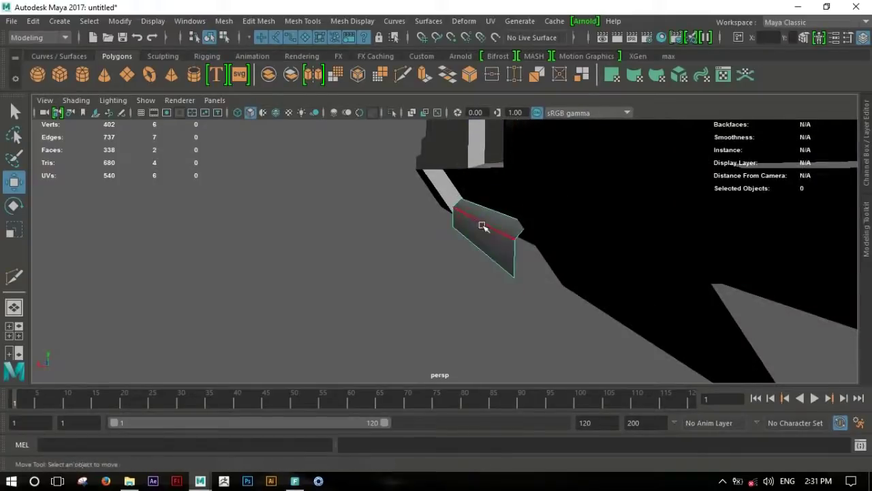
{"action": "mouse_move", "coordinate": [414, 218]}
{"action": "left_mouse_down"}
{"action": "mouse_move", "coordinate": [382, 214]}
{"action": "mouse_move", "coordinate": [493, 211]}
{"action": "mouse_move", "coordinate": [595, 245]}
{"action": "mouse_move", "coordinate": [393, 235]}
{"action": "mouse_move", "coordinate": [465, 230]}
{"action": "mouse_move", "coordinate": [451, 234]}
{"action": "mouse_move", "coordinate": [467, 200]}
{"action": "mouse_move", "coordinate": [440, 200]}
{"action": "left_mouse_up"}
{"action": "right_click_drag", "start_coordinate": [389, 207], "coordinate": [389, 227], "text": "shift"}
{"action": "key", "text": "w"}
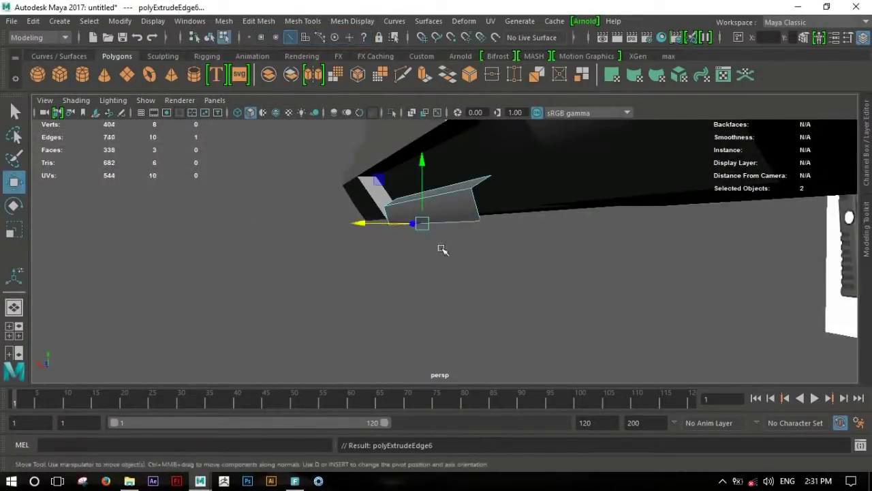
Slide the extruded edge outward, centre the plane's pivot and move the plane along X
{"action": "left_click_drag", "start_coordinate": [442, 247], "coordinate": [347, 223], "text": "alt"}
{"action": "middle_click_drag", "start_coordinate": [348, 224], "coordinate": [368, 225]}
{"action": "mouse_move", "coordinate": [498, 231]}
{"action": "left_mouse_down", "text": "alt"}
{"action": "mouse_move", "coordinate": [394, 231]}
{"action": "mouse_move", "coordinate": [507, 241]}
{"action": "mouse_move", "coordinate": [491, 233]}
{"action": "left_mouse_up", "text": "alt"}
{"action": "left_click", "coordinate": [490, 233]}
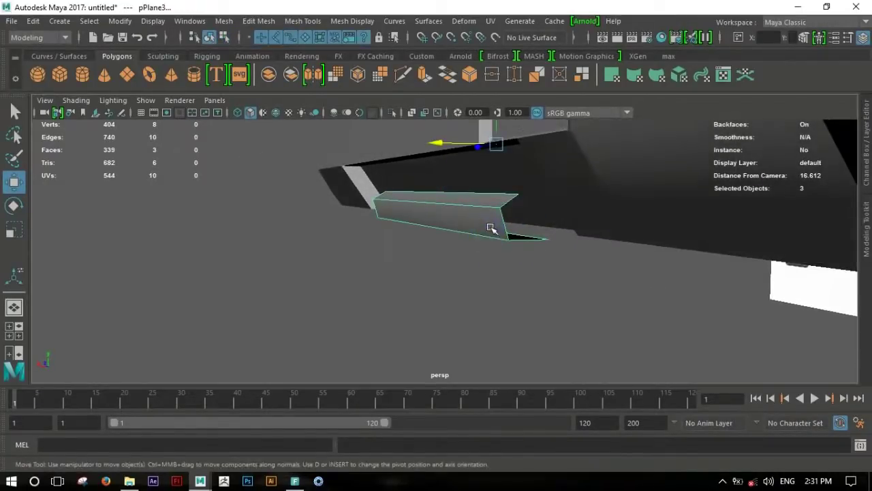
{"action": "left_click", "coordinate": [668, 56]}
{"action": "left_click", "coordinate": [60, 73]}
{"action": "left_click_drag", "start_coordinate": [368, 208], "coordinate": [382, 209]}
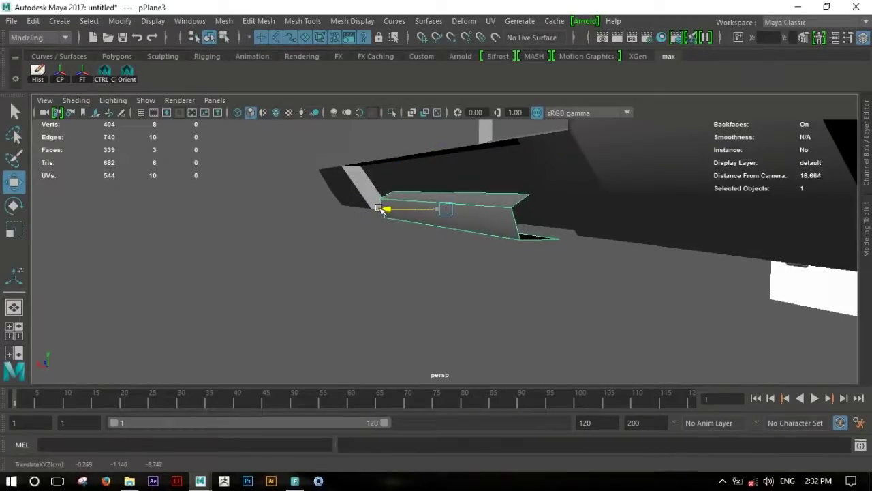
Frame the plane in the side view and move one of its faces out along X
{"action": "key", "text": "space"}
{"action": "key", "text": "space"}
{"action": "key", "text": "f"}
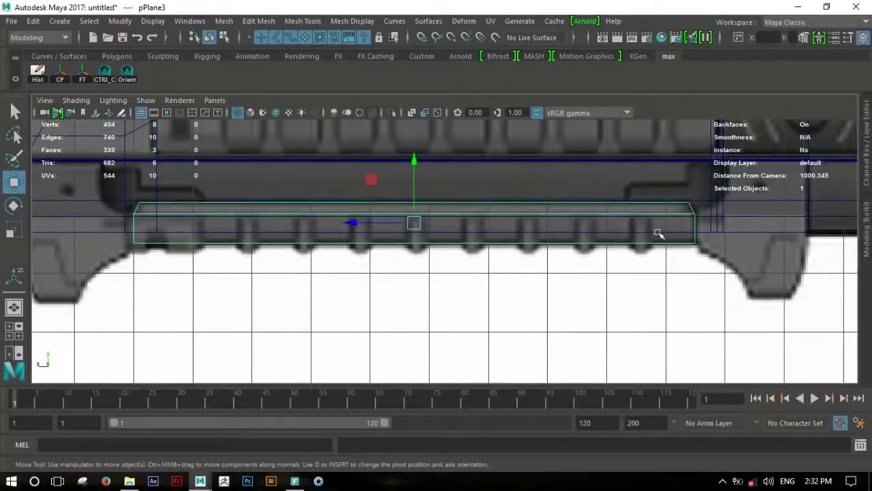
{"action": "key", "text": "F11"}
{"action": "left_click", "coordinate": [599, 228]}
{"action": "key", "text": "space"}
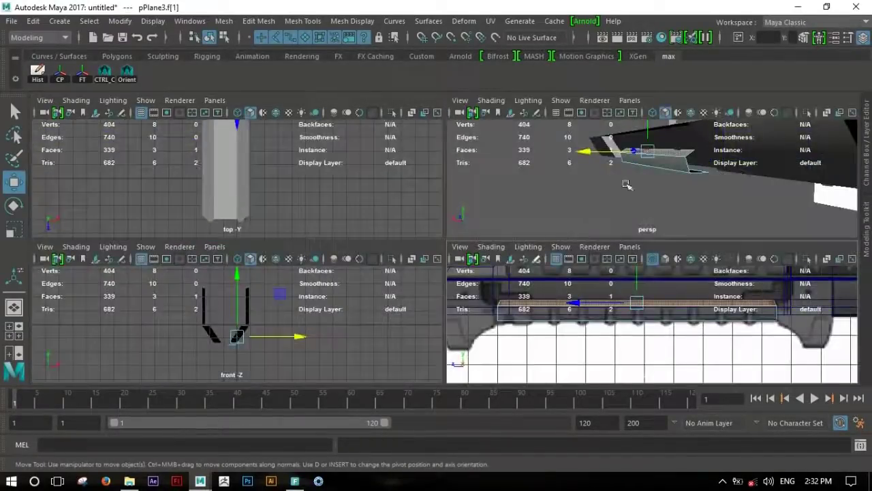
{"action": "key", "text": "space"}
{"action": "left_click_drag", "start_coordinate": [468, 233], "coordinate": [530, 258], "text": "alt"}
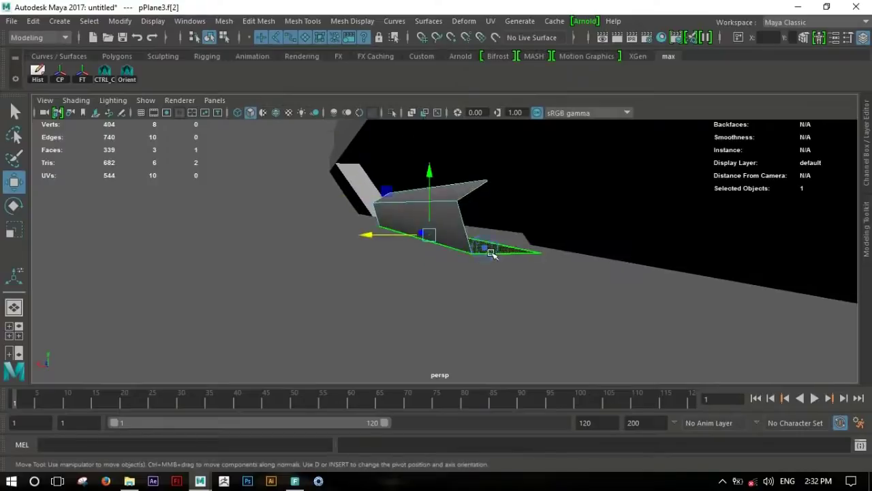
{"action": "left_click_drag", "start_coordinate": [365, 235], "coordinate": [379, 235]}
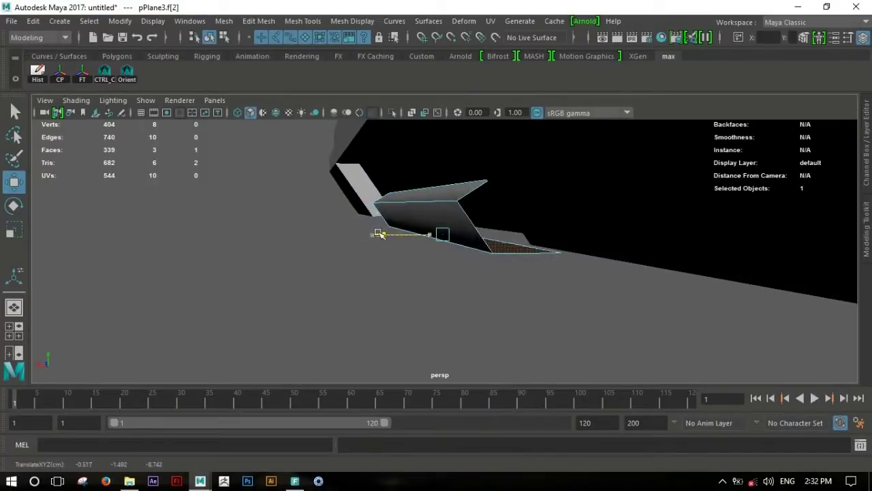
Nudge the bottom edge along X, enable Wireframe on Shaded and slide the panel's end edge left
{"action": "key", "text": "F10"}
{"action": "left_click", "coordinate": [425, 192]}
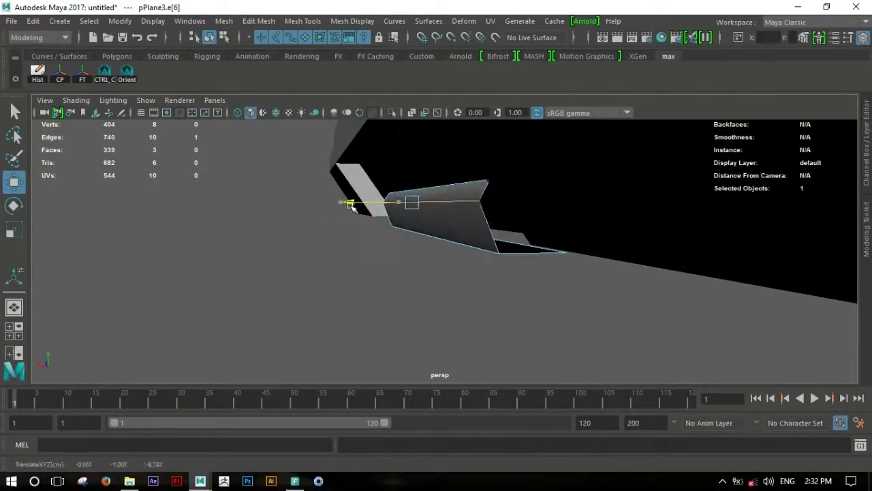
{"action": "left_click", "coordinate": [475, 251]}
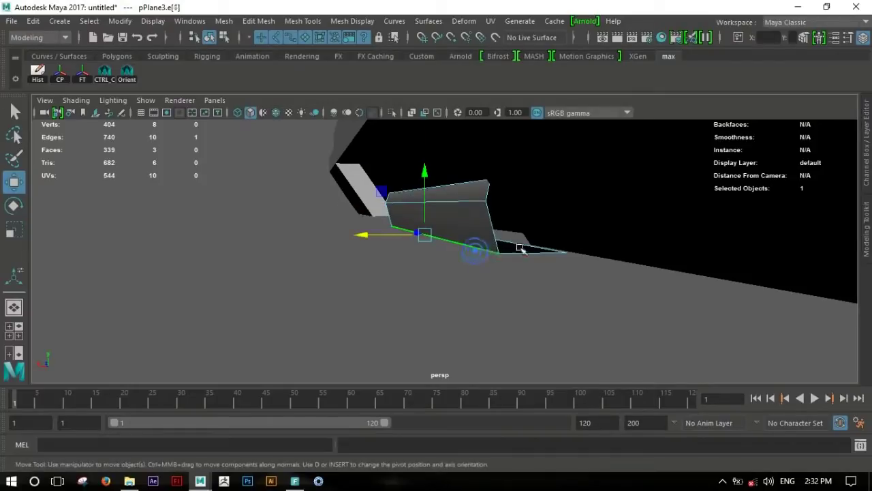
{"action": "left_click_drag", "start_coordinate": [383, 235], "coordinate": [386, 236]}
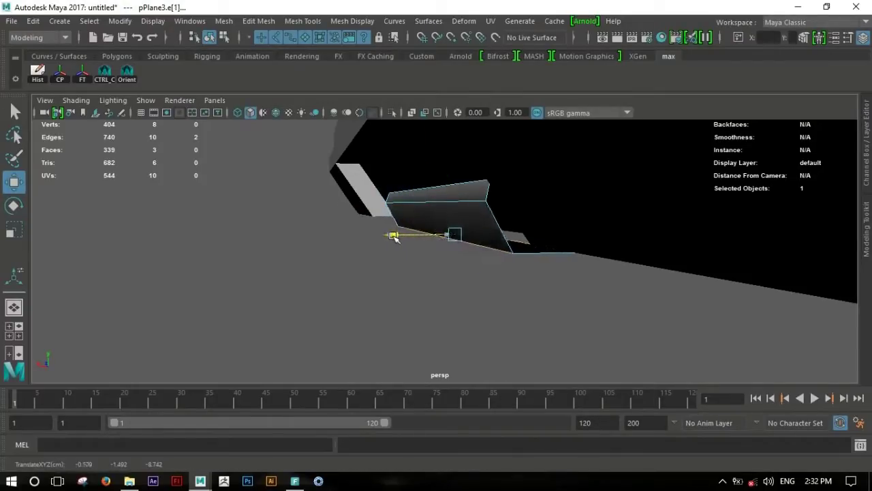
{"action": "mouse_move", "coordinate": [556, 262]}
{"action": "left_mouse_down", "text": "alt"}
{"action": "mouse_move", "coordinate": [503, 251]}
{"action": "mouse_move", "coordinate": [468, 195]}
{"action": "left_mouse_up", "text": "alt"}
{"action": "left_click", "coordinate": [467, 195]}
{"action": "right_click_drag", "start_coordinate": [454, 237], "coordinate": [389, 189], "text": "alt"}
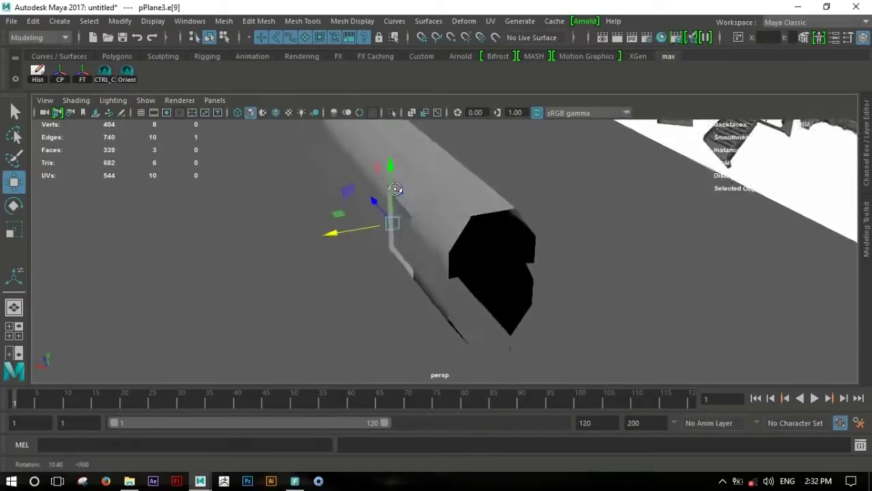
{"action": "left_click", "coordinate": [276, 113]}
{"action": "middle_click_drag", "start_coordinate": [430, 281], "coordinate": [464, 220]}
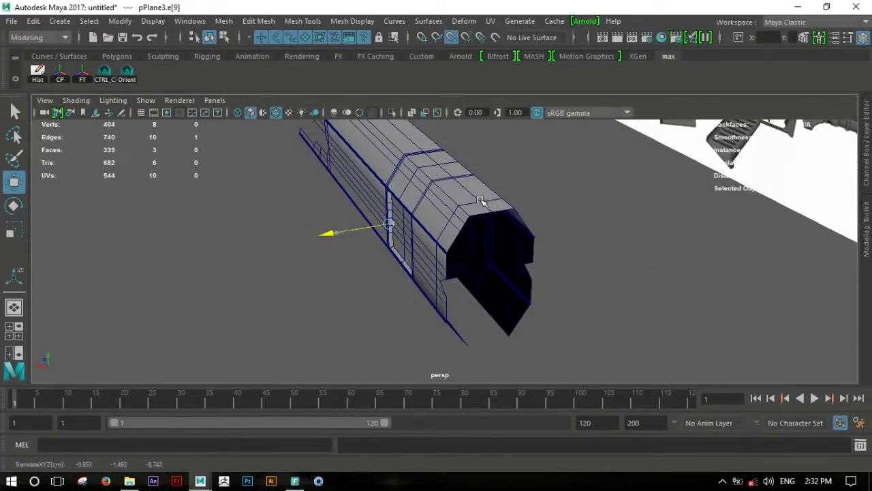
{"action": "mouse_move", "coordinate": [425, 247]}
{"action": "left_mouse_down", "text": "alt"}
{"action": "mouse_move", "coordinate": [436, 259]}
{"action": "mouse_move", "coordinate": [564, 298]}
{"action": "mouse_move", "coordinate": [349, 232]}
{"action": "mouse_move", "coordinate": [569, 293]}
{"action": "mouse_move", "coordinate": [364, 278]}
{"action": "mouse_move", "coordinate": [337, 260]}
{"action": "mouse_move", "coordinate": [518, 273]}
{"action": "mouse_move", "coordinate": [666, 318]}
{"action": "mouse_move", "coordinate": [545, 245]}
{"action": "left_mouse_up", "text": "alt"}
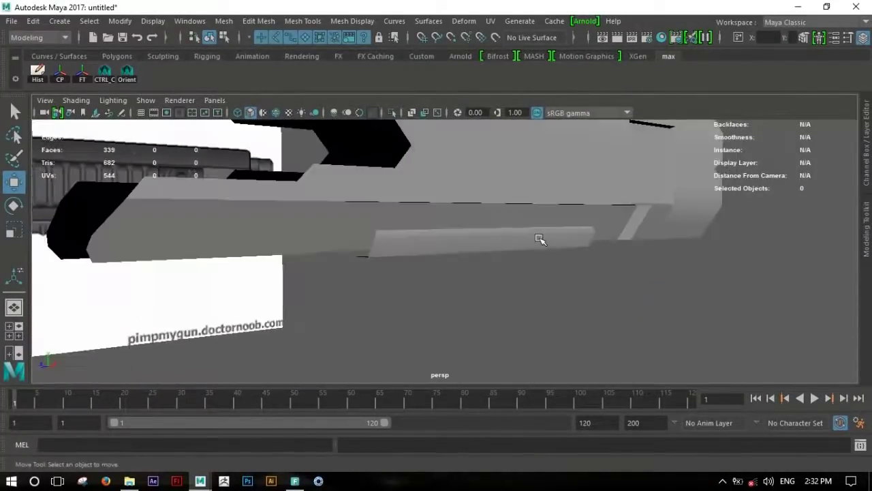
In the side view, Multi-Cut vertical edge loops into the strip at each rail tooth
{"action": "key", "text": "space"}
{"action": "key", "text": "space"}
{"action": "middle_click_drag", "start_coordinate": [654, 331], "coordinate": [600, 293], "text": "alt"}
{"action": "scroll", "coordinate": [561, 265], "scroll_direction": "down", "scroll_amount": 2}
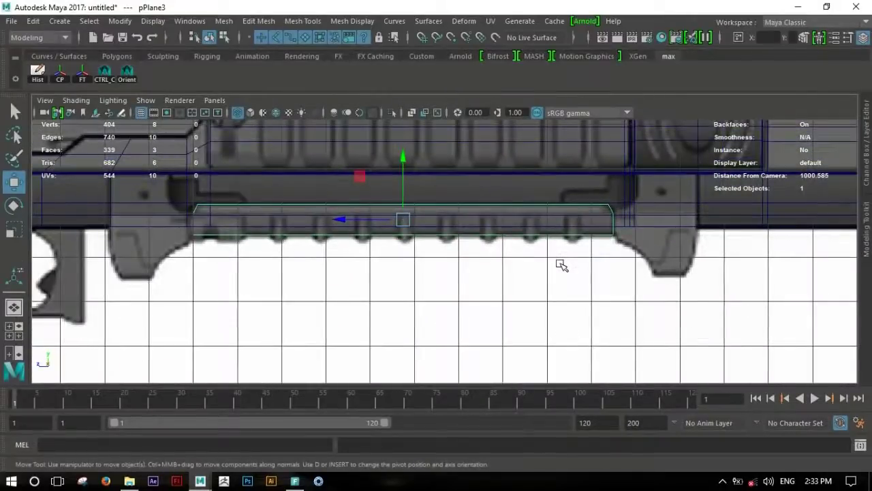
{"action": "scroll", "coordinate": [562, 265], "scroll_direction": "up", "scroll_amount": 2}
{"action": "middle_click_drag", "start_coordinate": [547, 300], "coordinate": [681, 288], "text": "alt"}
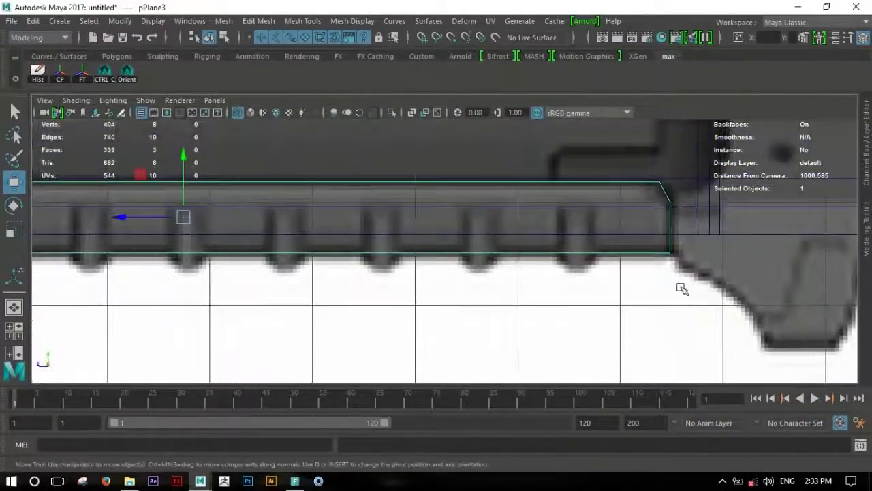
{"action": "scroll", "coordinate": [681, 289], "scroll_direction": "up", "scroll_amount": 1}
{"action": "mouse_move", "coordinate": [609, 163]}
{"action": "right_mouse_down", "text": "shift"}
{"action": "mouse_move", "coordinate": [610, 252]}
{"action": "mouse_move", "coordinate": [539, 164]}
{"action": "right_mouse_up", "text": "shift"}
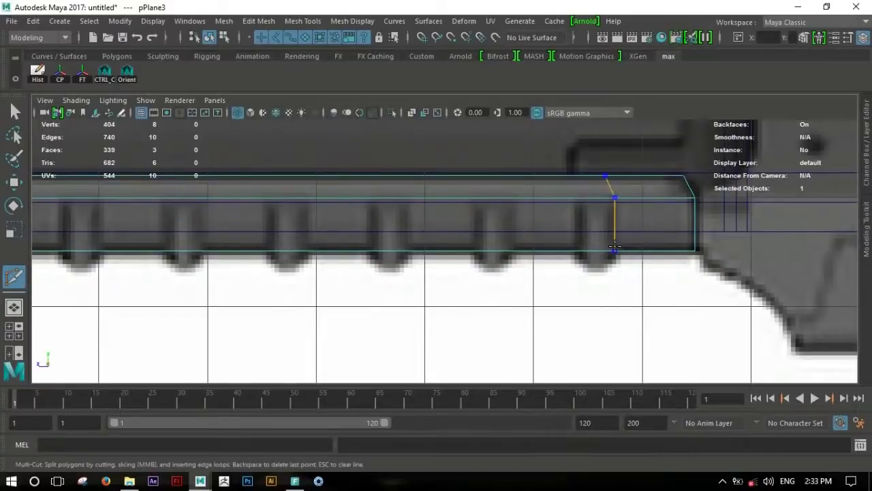
{"action": "left_click", "coordinate": [613, 228], "text": "ctrl"}
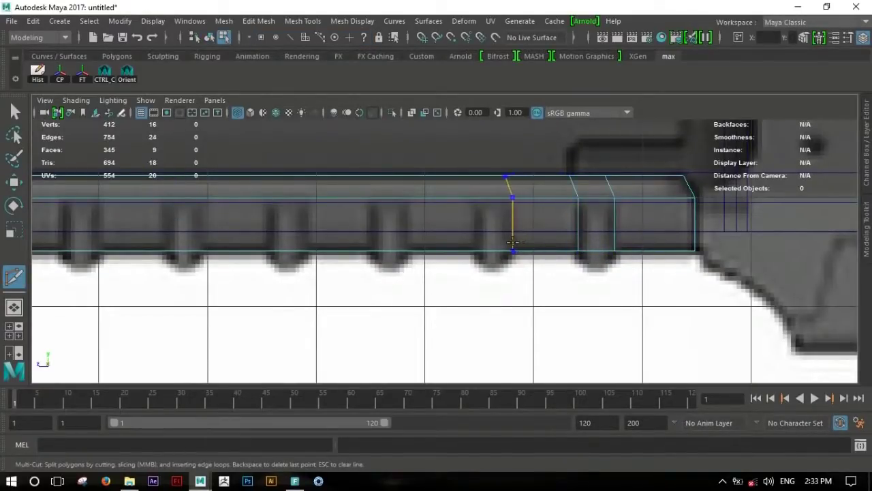
{"action": "left_click", "coordinate": [479, 238], "text": "ctrl"}
{"action": "middle_click_drag", "start_coordinate": [538, 234], "coordinate": [640, 235], "text": "alt"}
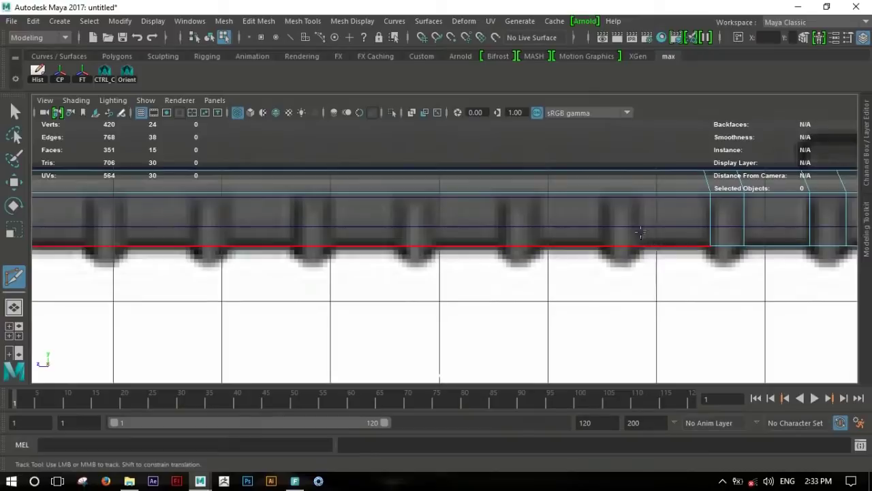
{"action": "left_click", "coordinate": [536, 234], "text": "ctrl"}
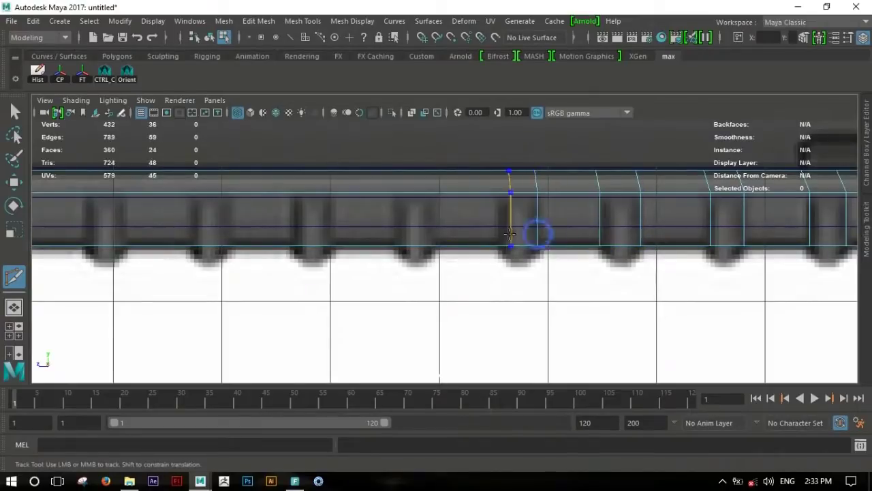
{"action": "middle_click_drag", "start_coordinate": [424, 238], "coordinate": [661, 240], "text": "alt"}
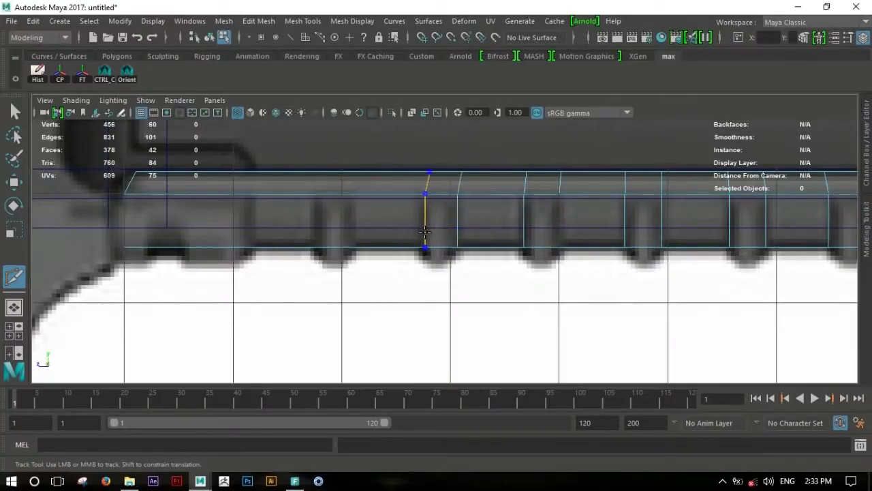
{"action": "middle_click_drag", "start_coordinate": [559, 227], "coordinate": [738, 239], "text": "alt"}
{"action": "left_click", "coordinate": [533, 249], "text": "ctrl"}
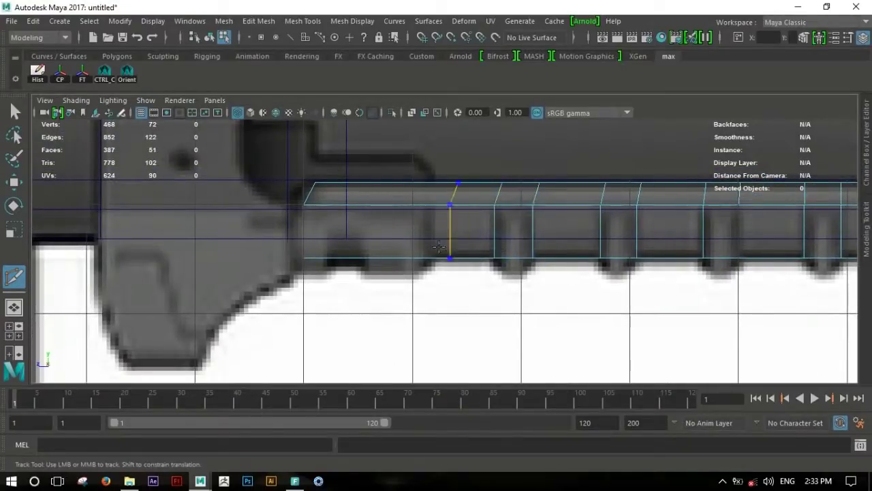
Isolate the lower panel strip in perspective and pick a face on its side
{"action": "key", "text": "w"}
{"action": "scroll", "coordinate": [584, 274], "scroll_direction": "down", "scroll_amount": 5}
{"action": "key", "text": "space"}
{"action": "key", "text": "space"}
{"action": "left_click_drag", "start_coordinate": [643, 224], "coordinate": [555, 214], "text": "alt"}
{"action": "left_click", "coordinate": [522, 237]}
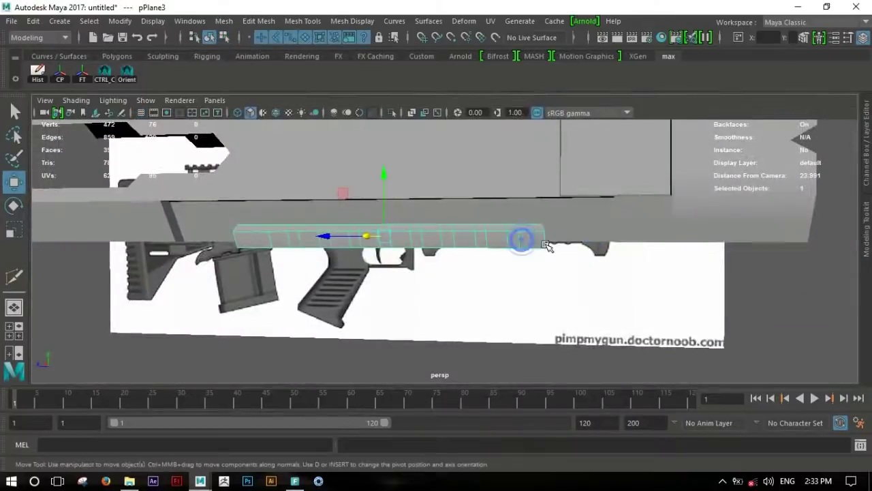
{"action": "key", "text": "ctrl+1"}
{"action": "mouse_move", "coordinate": [548, 245]}
{"action": "left_mouse_down", "text": "alt"}
{"action": "mouse_move", "coordinate": [448, 229]}
{"action": "mouse_move", "coordinate": [627, 282]}
{"action": "left_mouse_up", "text": "alt"}
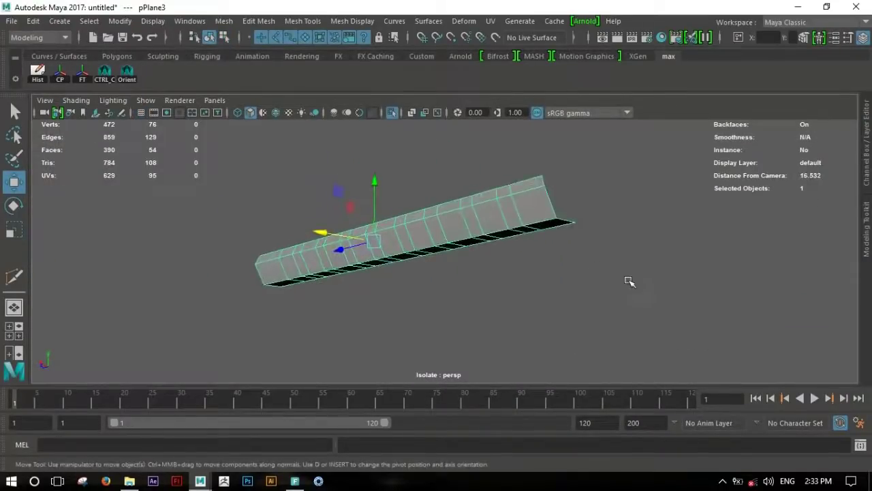
{"action": "key", "text": "F11"}
{"action": "mouse_move", "coordinate": [506, 238]}
{"action": "left_mouse_down", "text": "alt"}
{"action": "mouse_move", "coordinate": [569, 225]}
{"action": "mouse_move", "coordinate": [559, 235]}
{"action": "left_mouse_up", "text": "alt"}
{"action": "left_click", "coordinate": [571, 229]}
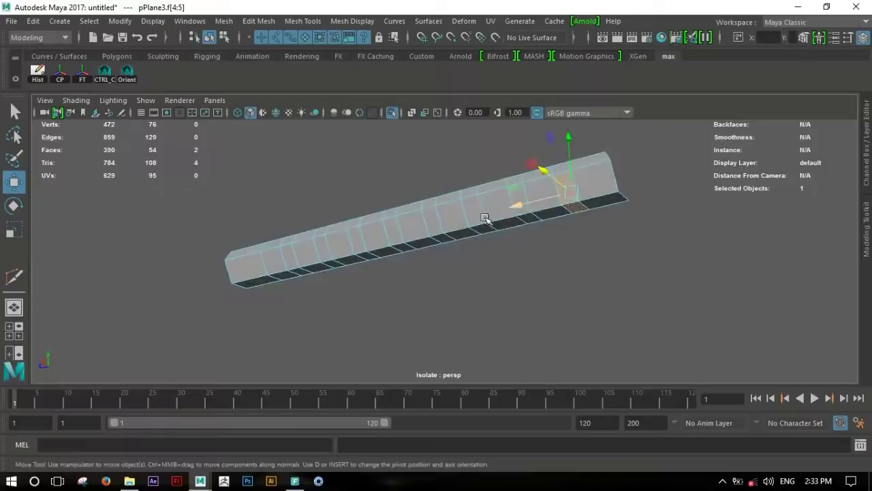
Select alternating side faces of the strip and extrude them outward into tooth blocks
{"action": "left_click", "coordinate": [559, 235], "text": "shift"}
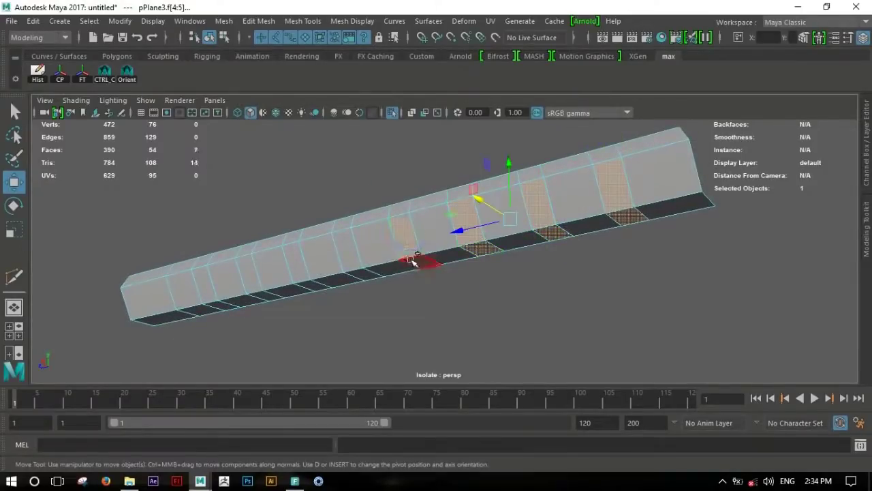
{"action": "left_click", "coordinate": [412, 260], "text": "shift"}
{"action": "left_click_drag", "start_coordinate": [411, 261], "coordinate": [481, 261], "text": "alt"}
{"action": "left_click", "coordinate": [341, 255], "text": "shift"}
{"action": "left_click", "coordinate": [264, 251], "text": "shift"}
{"action": "mouse_move", "coordinate": [731, 248]}
{"action": "left_mouse_down", "text": "alt"}
{"action": "mouse_move", "coordinate": [504, 255]}
{"action": "mouse_move", "coordinate": [501, 224]}
{"action": "left_mouse_up", "text": "alt"}
{"action": "right_click_drag", "start_coordinate": [501, 225], "coordinate": [500, 254], "text": "shift"}
{"action": "left_click_drag", "start_coordinate": [482, 265], "coordinate": [457, 250], "text": "alt"}
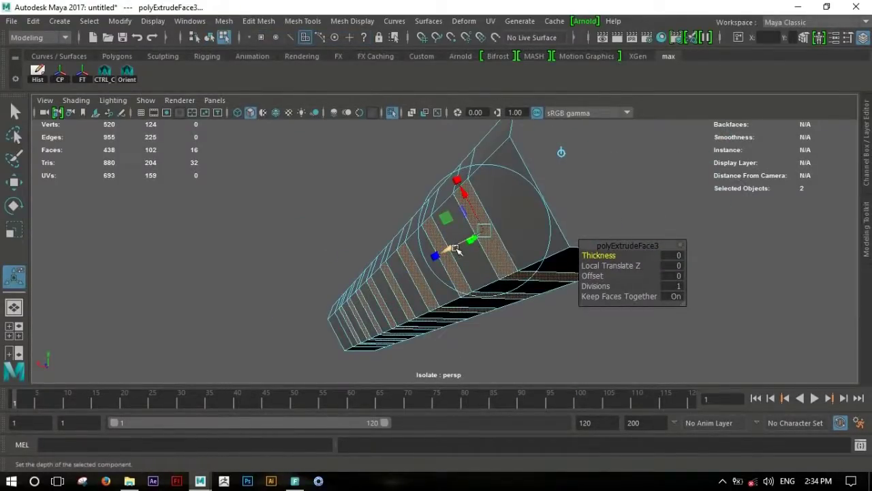
{"action": "left_click_drag", "start_coordinate": [446, 249], "coordinate": [443, 251]}
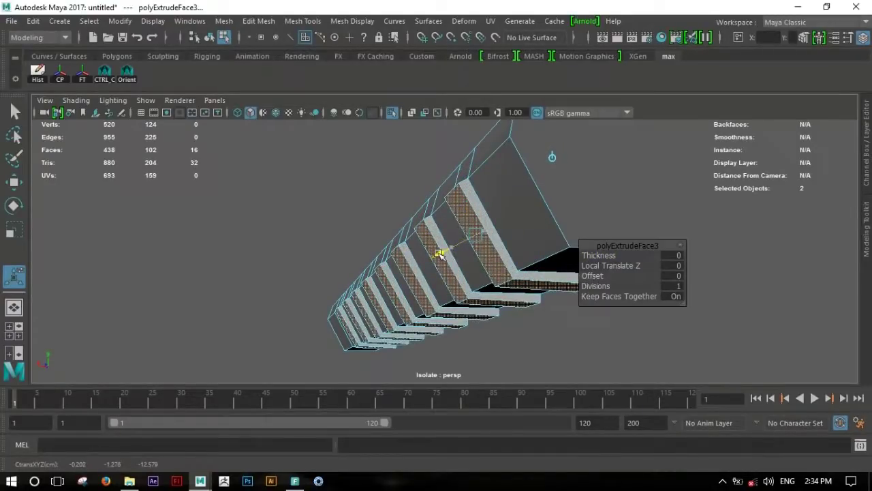
Exit isolation to show the whole gun and reselect the panel strip in side view
{"action": "key", "text": "q"}
{"action": "key", "text": "F8"}
{"action": "mouse_move", "coordinate": [536, 200]}
{"action": "left_mouse_down", "text": "alt"}
{"action": "mouse_move", "coordinate": [590, 290]}
{"action": "mouse_move", "coordinate": [675, 292]}
{"action": "mouse_move", "coordinate": [522, 263]}
{"action": "left_mouse_up", "text": "alt"}
{"action": "key", "text": "ctrl+1"}
{"action": "left_click", "coordinate": [623, 297]}
{"action": "left_click", "coordinate": [522, 263]}
{"action": "key", "text": "space"}
{"action": "key", "text": "space"}
{"action": "scroll", "coordinate": [639, 308], "scroll_direction": "up", "scroll_amount": 3}
{"action": "scroll", "coordinate": [685, 272], "scroll_direction": "up", "scroll_amount": 1}
Undo back to the extrusion and set the tooth blocks' Local Translate Z to 0.137
{"action": "key", "text": "ctrl+z"}
{"action": "key", "text": "ctrl+z"}
{"action": "key", "text": "ctrl+z"}
{"action": "key", "text": "ctrl+z"}
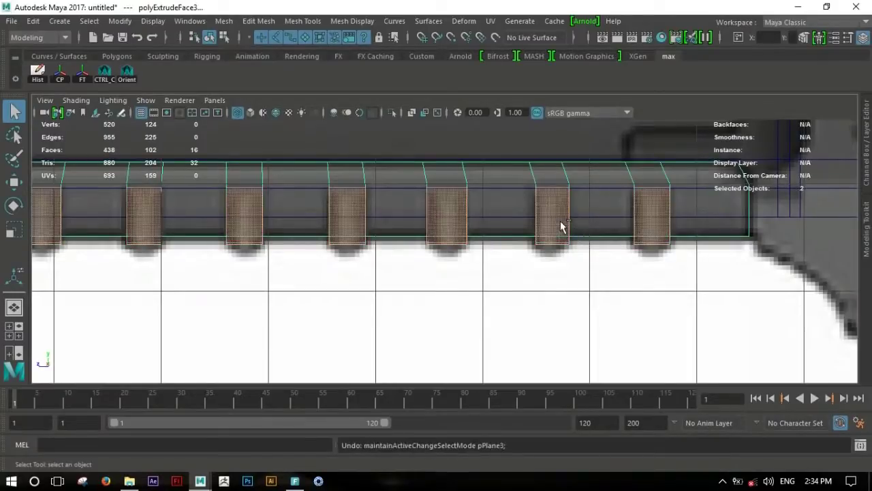
{"action": "left_click", "coordinate": [14, 276]}
{"action": "left_click_drag", "start_coordinate": [652, 234], "coordinate": [653, 240]}
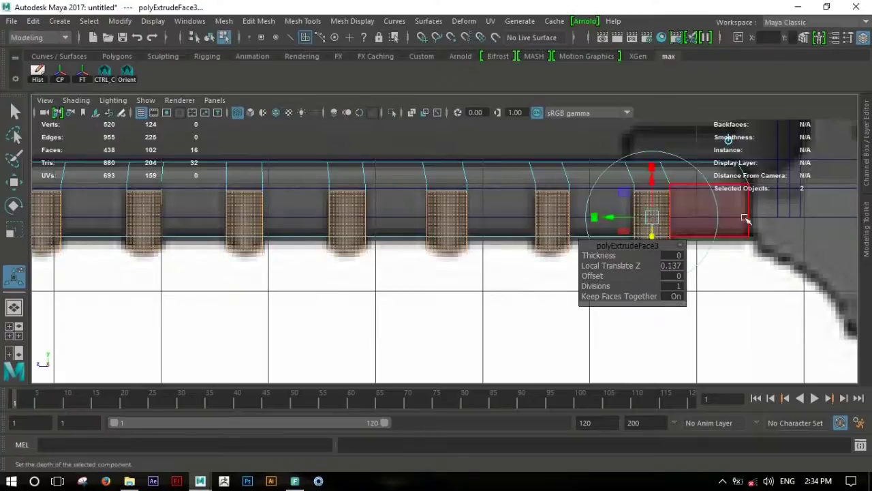
{"action": "left_click", "coordinate": [498, 289]}
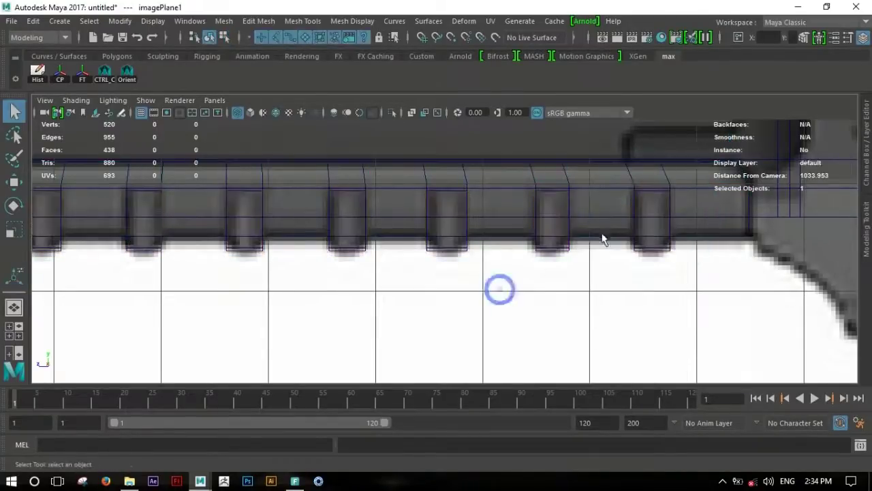
Multi-Cut an extra centre edge loop through each tooth of the pPlane3 rail
{"action": "scroll", "coordinate": [506, 220], "scroll_direction": "down", "scroll_amount": 3}
{"action": "scroll", "coordinate": [594, 249], "scroll_direction": "up", "scroll_amount": 3}
{"action": "scroll", "coordinate": [583, 213], "scroll_direction": "up", "scroll_amount": 2}
{"action": "left_click", "coordinate": [582, 213]}
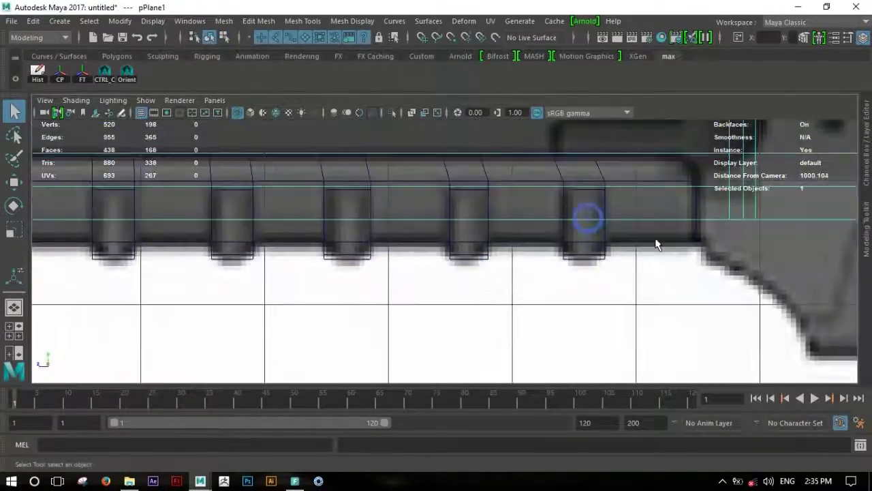
{"action": "left_click", "coordinate": [599, 246]}
{"action": "right_click_drag", "start_coordinate": [599, 245], "coordinate": [599, 205]}
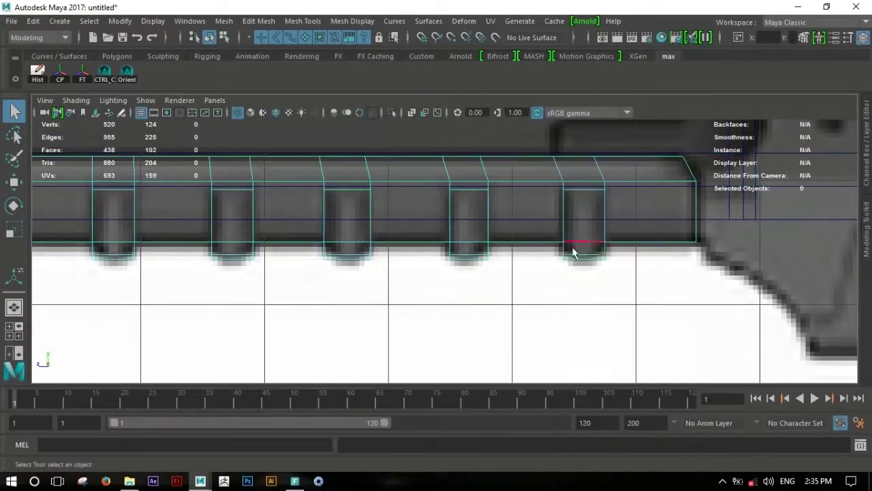
{"action": "right_click_drag", "start_coordinate": [586, 245], "coordinate": [504, 240], "text": "shift"}
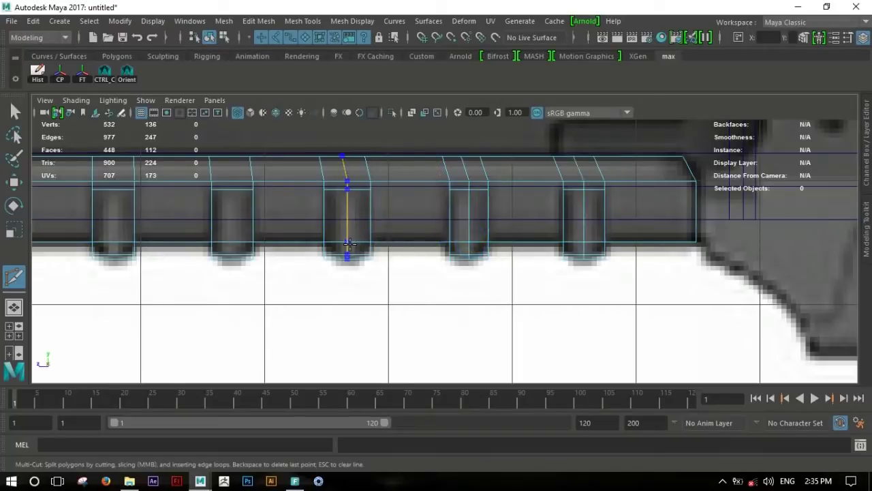
{"action": "middle_click_drag", "start_coordinate": [619, 237], "coordinate": [597, 246], "text": "alt"}
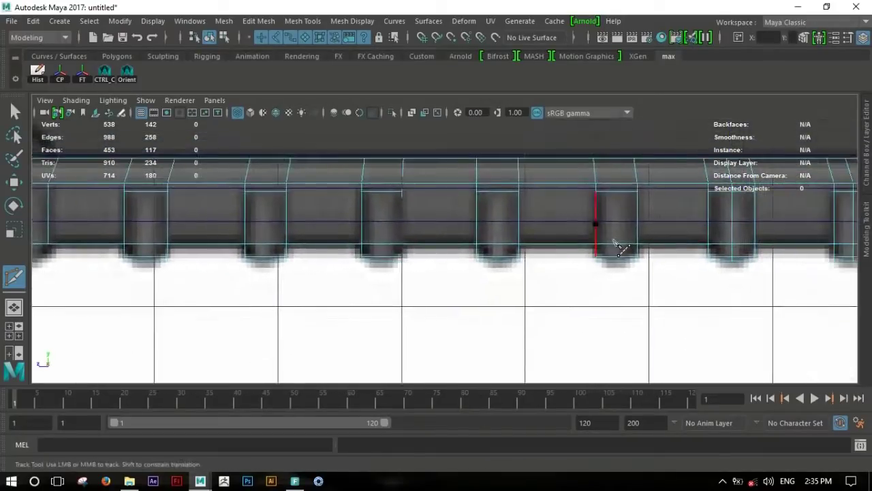
{"action": "left_click", "coordinate": [617, 244], "text": "ctrl"}
{"action": "left_click", "coordinate": [498, 243], "text": "ctrl"}
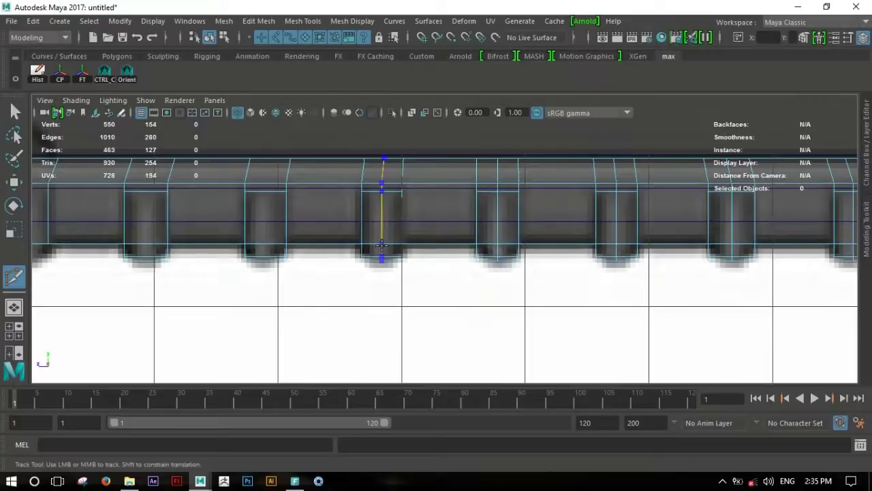
{"action": "middle_click_drag", "start_coordinate": [232, 242], "coordinate": [307, 254], "text": "alt"}
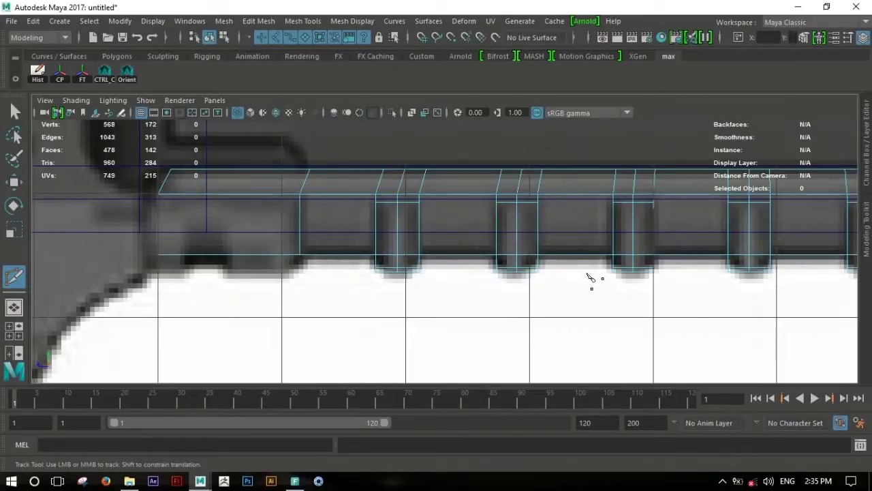
Select the bottom vertices of the teeth and move them in Y to shape them
{"action": "key", "text": "w"}
{"action": "middle_click_drag", "start_coordinate": [743, 263], "coordinate": [532, 262], "text": "alt"}
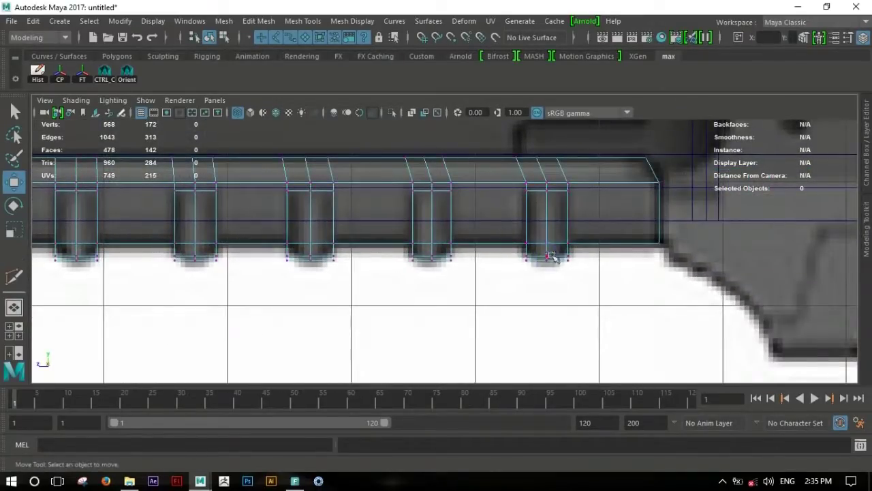
{"action": "left_click", "coordinate": [549, 257]}
{"action": "middle_click_drag", "start_coordinate": [203, 262], "coordinate": [578, 252], "text": "alt"}
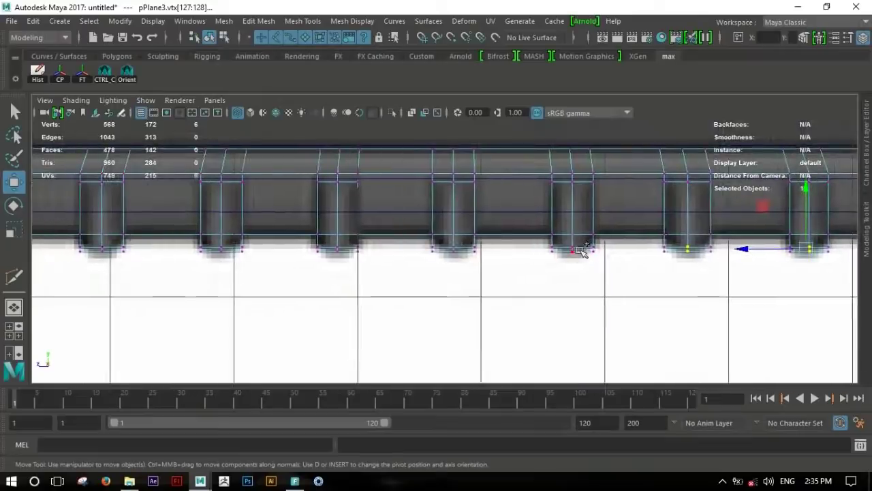
{"action": "middle_click_drag", "start_coordinate": [304, 251], "coordinate": [611, 256], "text": "alt"}
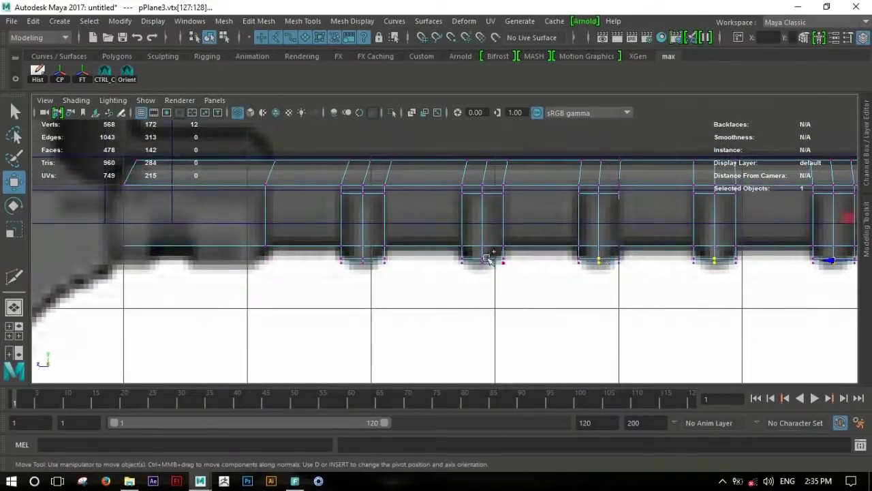
{"action": "middle_click_drag", "start_coordinate": [511, 271], "coordinate": [349, 268], "text": "alt"}
{"action": "left_click", "coordinate": [614, 194]}
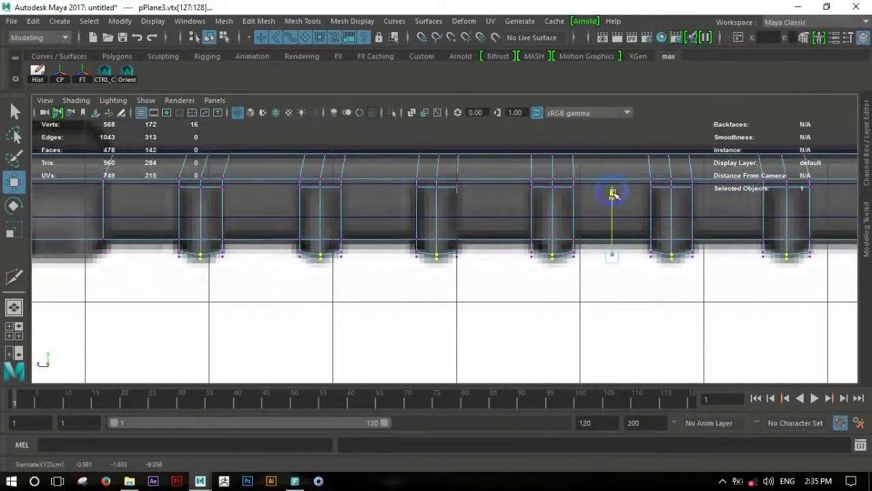
{"action": "right_click_drag", "start_coordinate": [700, 201], "coordinate": [719, 82]}
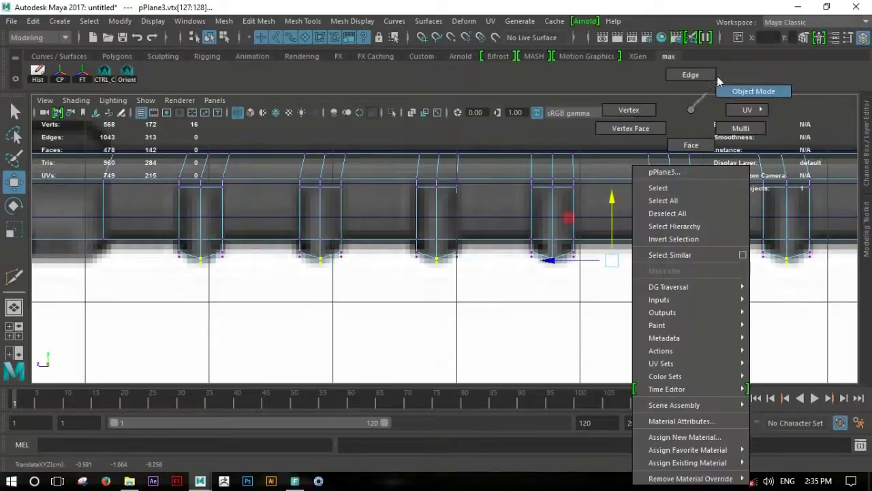
Frame the whole gun, select the gun body plane, and show top, perspective, front and side views
{"action": "key", "text": "space"}
{"action": "key", "text": "space"}
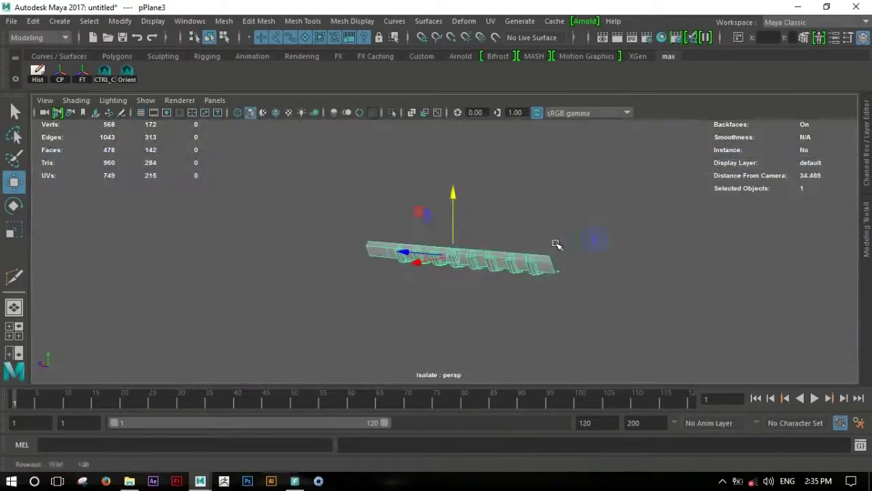
{"action": "key", "text": "ctrl+1"}
{"action": "mouse_move", "coordinate": [490, 300]}
{"action": "left_mouse_down", "text": "alt"}
{"action": "mouse_move", "coordinate": [436, 269]}
{"action": "mouse_move", "coordinate": [687, 286]}
{"action": "mouse_move", "coordinate": [662, 291]}
{"action": "mouse_move", "coordinate": [603, 267]}
{"action": "mouse_move", "coordinate": [446, 255]}
{"action": "mouse_move", "coordinate": [517, 265]}
{"action": "left_mouse_up", "text": "alt"}
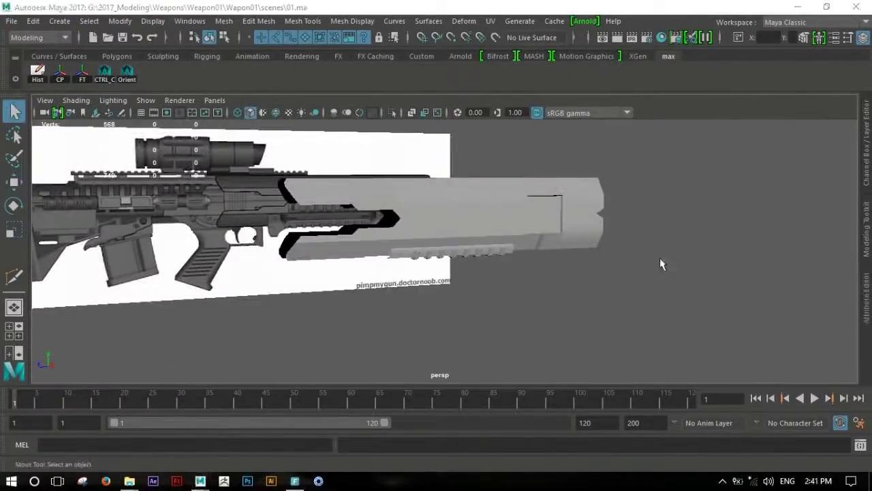
{"action": "mouse_move", "coordinate": [659, 257]}
{"action": "left_mouse_down", "text": "alt"}
{"action": "mouse_move", "coordinate": [584, 271]}
{"action": "mouse_move", "coordinate": [662, 263]}
{"action": "mouse_move", "coordinate": [613, 266]}
{"action": "left_mouse_up", "text": "alt"}
{"action": "left_click", "coordinate": [516, 252]}
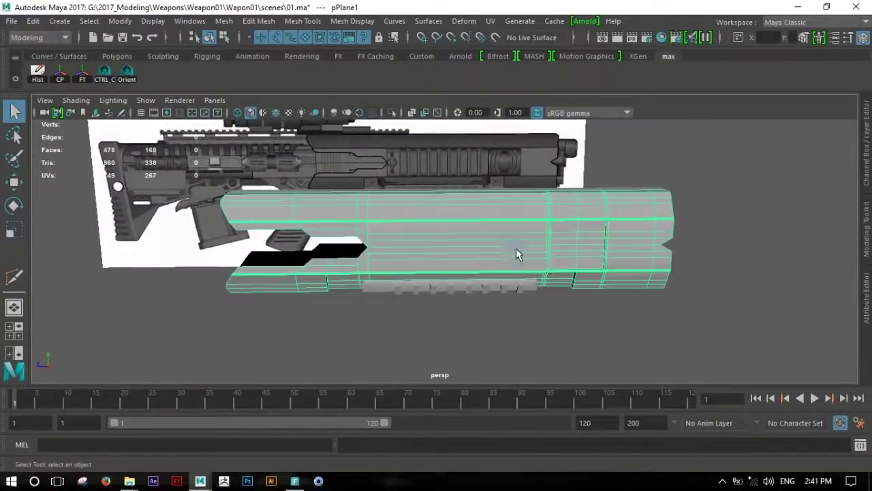
{"action": "key", "text": "space"}
{"action": "key", "text": "space"}
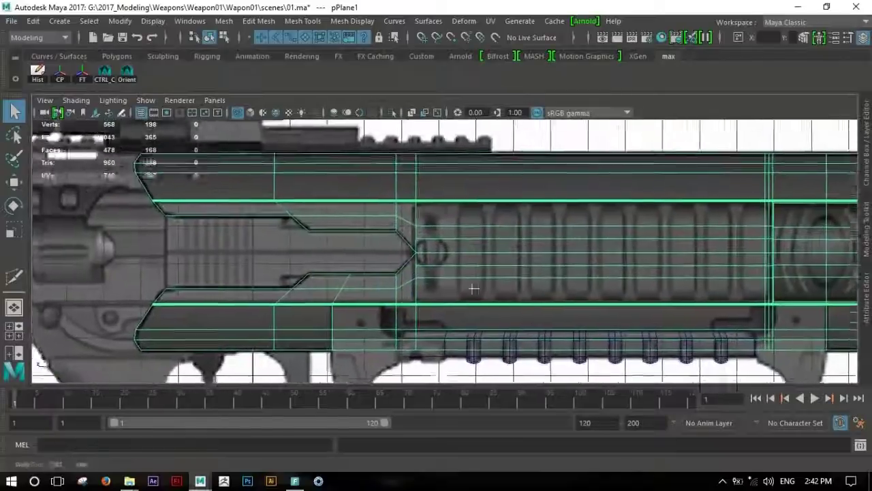
{"action": "scroll", "coordinate": [474, 289], "scroll_direction": "up", "scroll_amount": 2}
Multi-Cut a vertical edge loop across the gun body near the ribbed panel's left end
{"action": "right_click_drag", "start_coordinate": [432, 166], "coordinate": [366, 164], "text": "shift"}
{"action": "left_click", "coordinate": [425, 249], "text": "ctrl"}
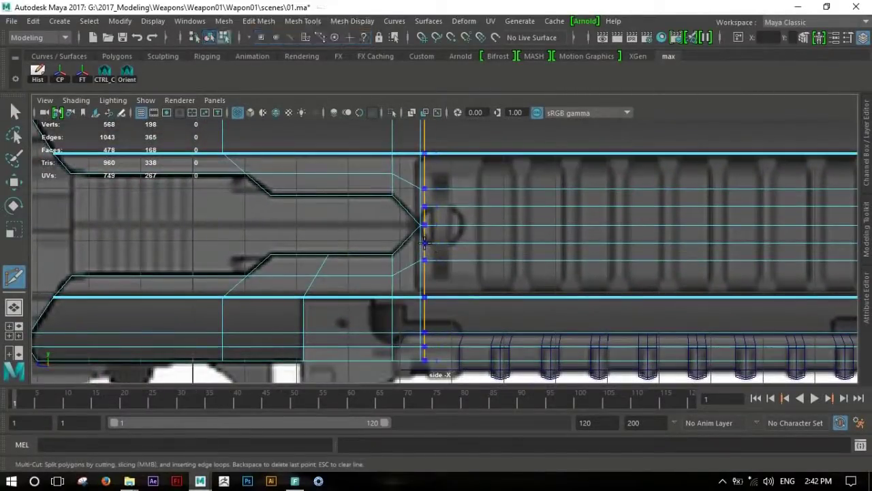
{"action": "left_click", "coordinate": [424, 297]}
{"action": "key", "text": "w"}
{"action": "scroll", "coordinate": [476, 239], "scroll_direction": "up", "scroll_amount": 3}
Select the new vertical edge loop and slide it left to the ribbed panel's edge
{"action": "right_click_drag", "start_coordinate": [423, 117], "coordinate": [429, 85]}
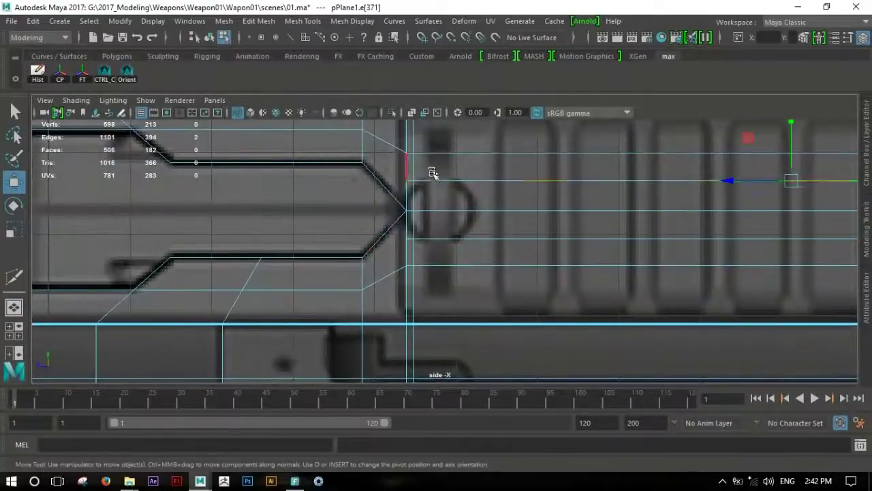
{"action": "left_click", "coordinate": [418, 158]}
{"action": "double_click", "coordinate": [406, 254]}
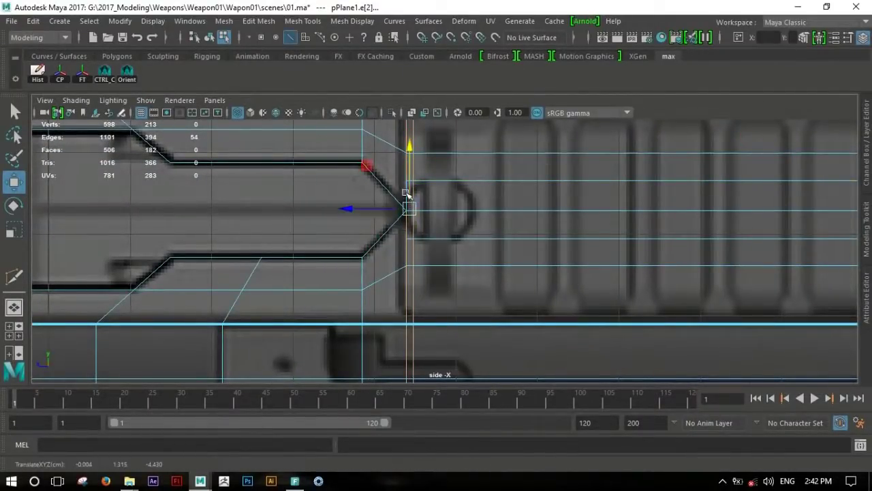
{"action": "scroll", "coordinate": [511, 281], "scroll_direction": "up", "scroll_amount": 3}
{"action": "scroll", "coordinate": [495, 273], "scroll_direction": "down", "scroll_amount": 3}
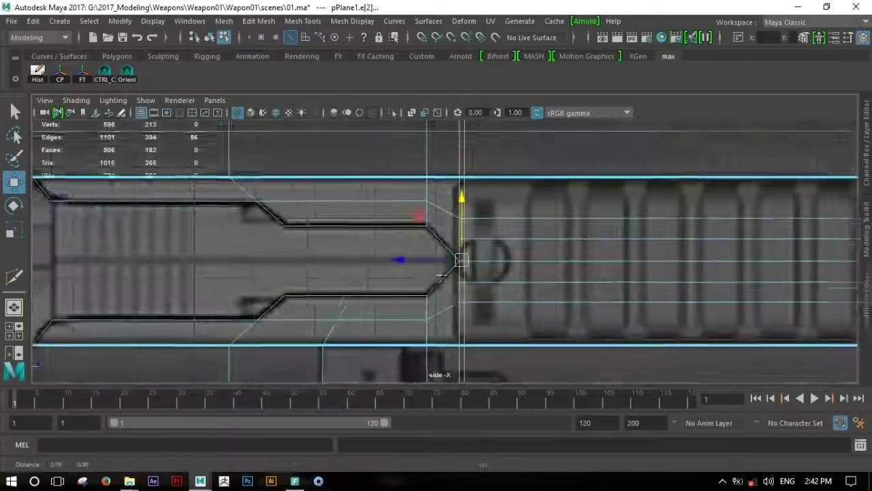
{"action": "scroll", "coordinate": [385, 238], "scroll_direction": "up", "scroll_amount": 2}
{"action": "middle_click_drag", "start_coordinate": [386, 238], "coordinate": [380, 237]}
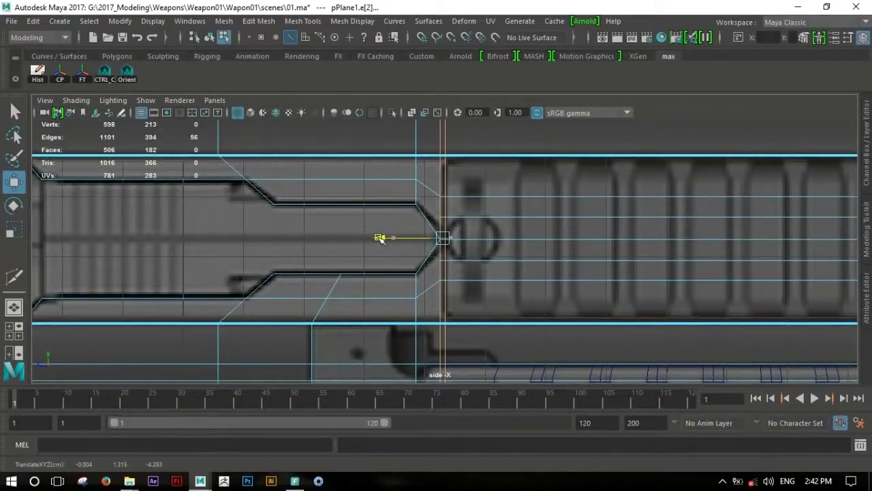
{"action": "scroll", "coordinate": [551, 321], "scroll_direction": "down", "scroll_amount": 3}
Select the row of ribbed panel faces on the gun body
{"action": "middle_click_drag", "start_coordinate": [551, 321], "coordinate": [518, 319], "text": "alt"}
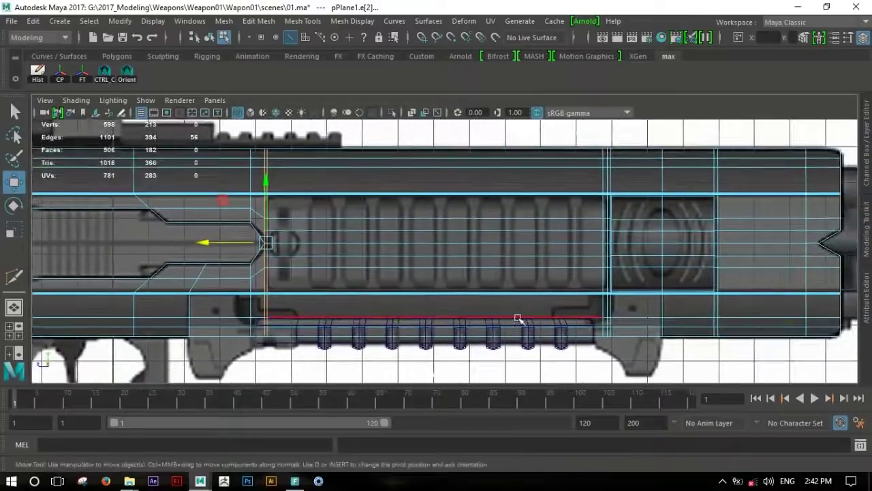
{"action": "scroll", "coordinate": [519, 321], "scroll_direction": "up", "scroll_amount": 2}
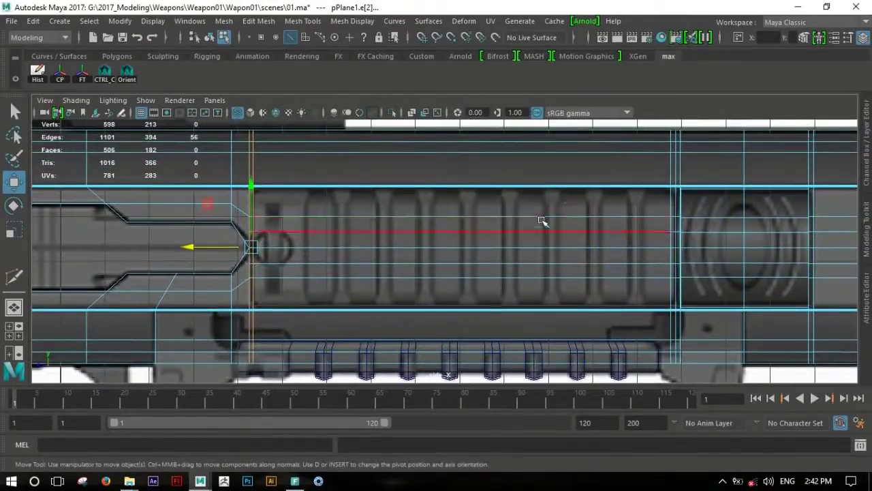
{"action": "right_click", "coordinate": [545, 218]}
{"action": "left_click", "coordinate": [533, 156]}
{"action": "double_click", "coordinate": [565, 292]}
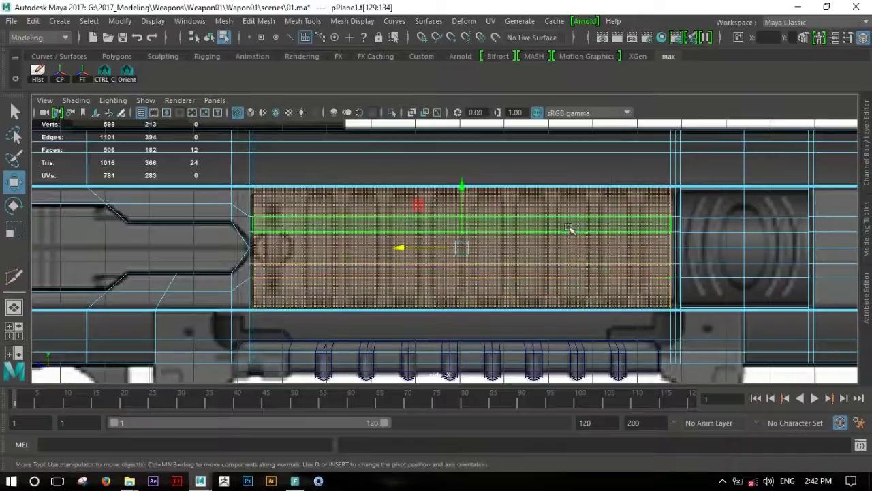
Extrude the selected ribbed panel faces and move the extruded faces
{"action": "key", "text": "space"}
{"action": "key", "text": "space"}
{"action": "left_click_drag", "start_coordinate": [574, 241], "coordinate": [545, 246], "text": "alt"}
{"action": "scroll", "coordinate": [525, 253], "scroll_direction": "up", "scroll_amount": 3}
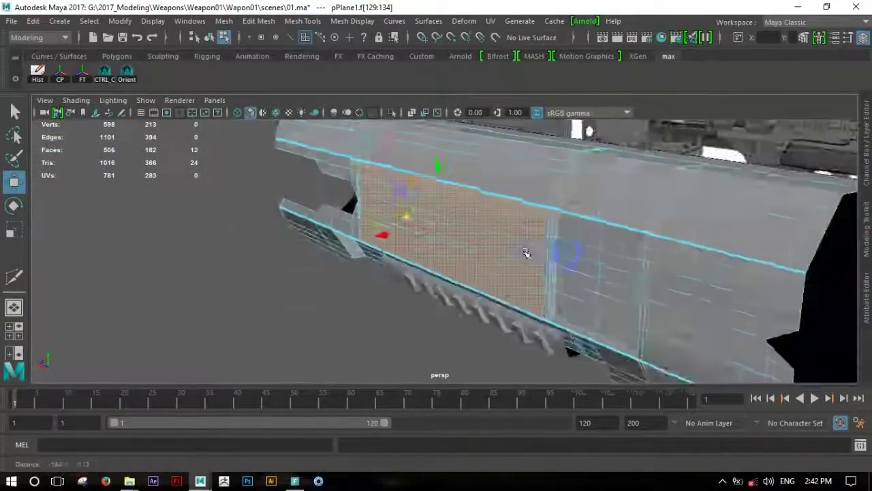
{"action": "right_click_drag", "start_coordinate": [508, 228], "coordinate": [429, 245], "text": "shift"}
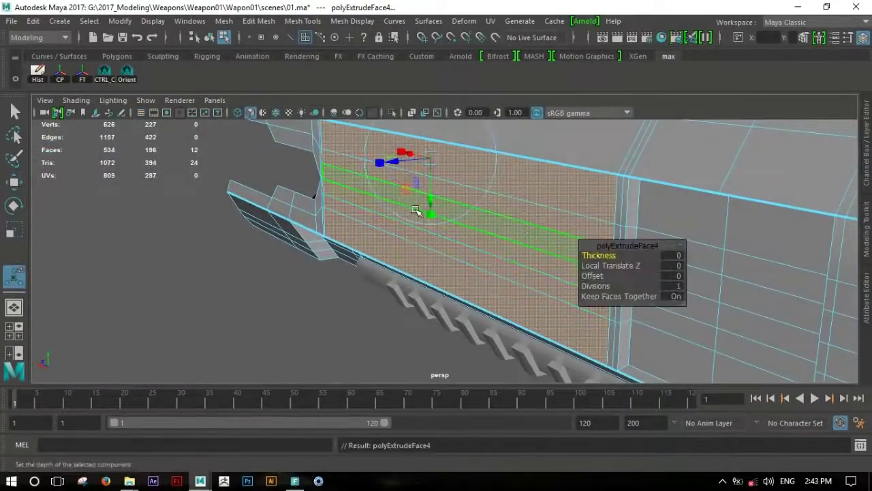
{"action": "key", "text": "w"}
{"action": "left_click_drag", "start_coordinate": [436, 214], "coordinate": [387, 222]}
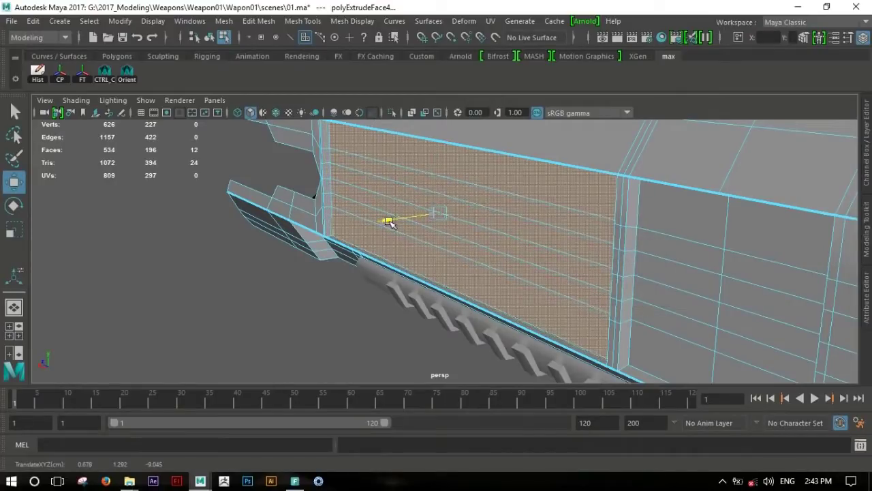
Scale the extruded faces inward to leave a recessed panel outline, then deselect
{"action": "mouse_move", "coordinate": [514, 228]}
{"action": "left_mouse_down", "text": "alt"}
{"action": "mouse_move", "coordinate": [570, 220]}
{"action": "mouse_move", "coordinate": [552, 249]}
{"action": "mouse_move", "coordinate": [512, 253]}
{"action": "mouse_move", "coordinate": [513, 261]}
{"action": "left_mouse_up", "text": "alt"}
{"action": "key", "text": "r"}
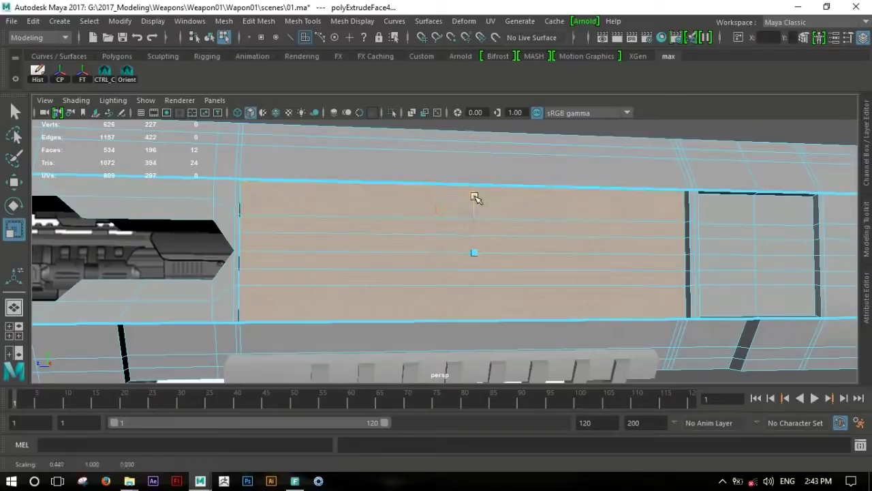
{"action": "mouse_move", "coordinate": [477, 195]}
{"action": "left_mouse_down", "text": "alt"}
{"action": "mouse_move", "coordinate": [451, 237]}
{"action": "mouse_move", "coordinate": [406, 262]}
{"action": "left_mouse_up", "text": "alt"}
{"action": "scroll", "coordinate": [462, 259], "scroll_direction": "down", "scroll_amount": 3}
{"action": "mouse_move", "coordinate": [461, 259]}
{"action": "left_mouse_down", "text": "alt"}
{"action": "mouse_move", "coordinate": [593, 286]}
{"action": "mouse_move", "coordinate": [615, 306]}
{"action": "mouse_move", "coordinate": [550, 234]}
{"action": "mouse_move", "coordinate": [477, 232]}
{"action": "left_mouse_up", "text": "alt"}
{"action": "left_click", "coordinate": [616, 305]}
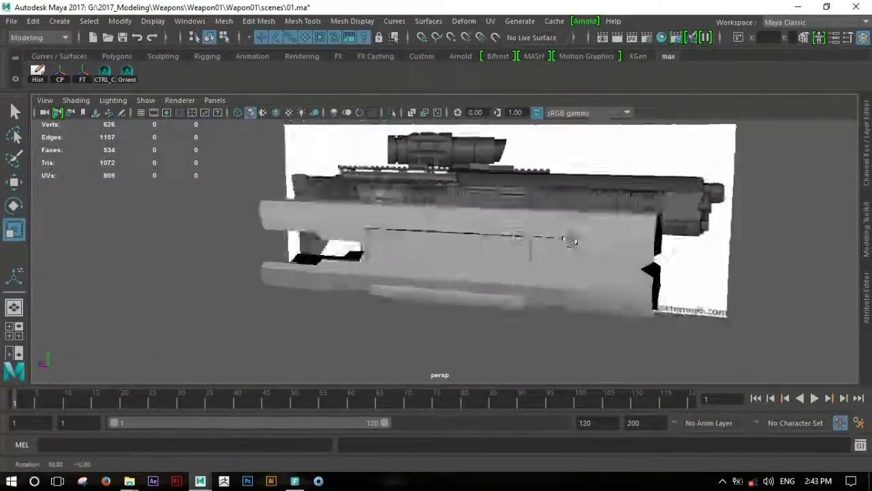
{"action": "scroll", "coordinate": [477, 231], "scroll_direction": "up", "scroll_amount": 2}
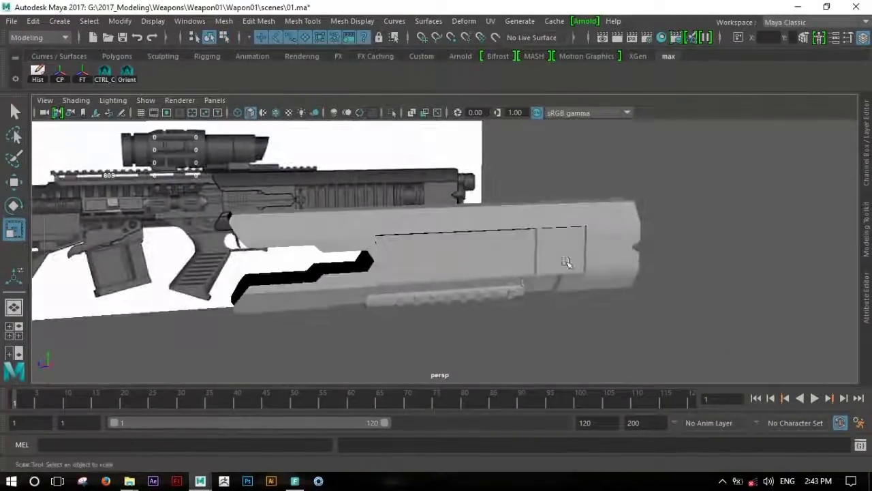
Multi-Cut a new vertical edge loop near the ribbed panel's right end on the gun body
{"action": "scroll", "coordinate": [473, 235], "scroll_direction": "down", "scroll_amount": 1}
{"action": "scroll", "coordinate": [470, 224], "scroll_direction": "down", "scroll_amount": 1}
{"action": "left_click", "coordinate": [469, 223]}
{"action": "key", "text": "f"}
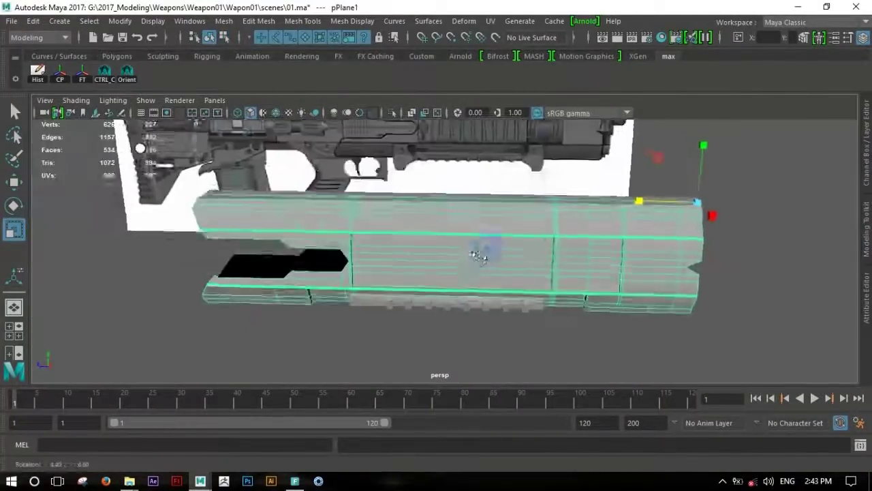
{"action": "key", "text": "space"}
{"action": "key", "text": "space"}
{"action": "scroll", "coordinate": [569, 296], "scroll_direction": "up", "scroll_amount": 2}
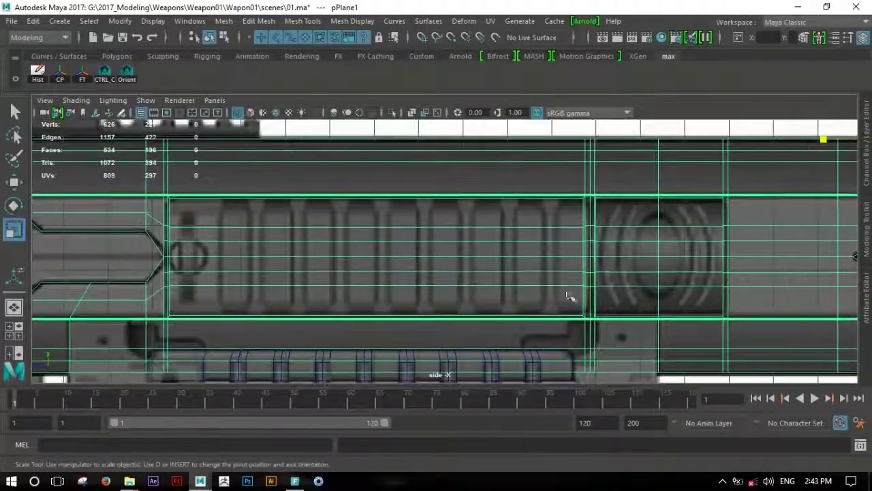
{"action": "right_click_drag", "start_coordinate": [545, 262], "coordinate": [551, 222], "text": "shift"}
{"action": "left_click", "coordinate": [550, 257], "text": "ctrl"}
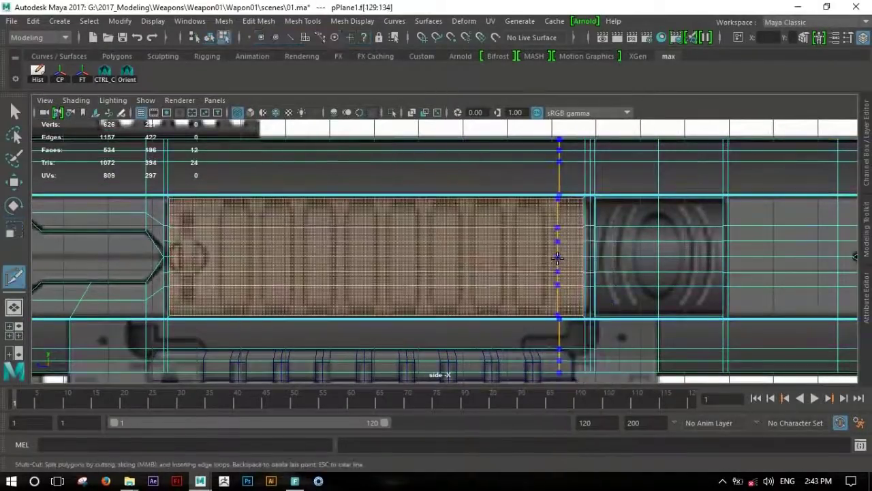
{"action": "left_click", "coordinate": [544, 257], "text": "ctrl"}
{"action": "key", "text": "w"}
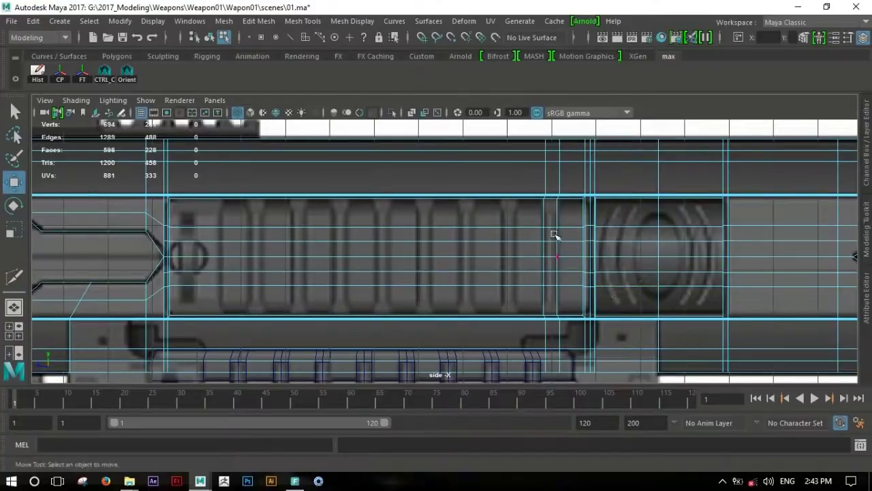
Select the thin vertical strip of faces and extract it from the gun body
{"action": "right_click_drag", "start_coordinate": [552, 226], "coordinate": [554, 146]}
{"action": "left_click_drag", "start_coordinate": [549, 193], "coordinate": [556, 308]}
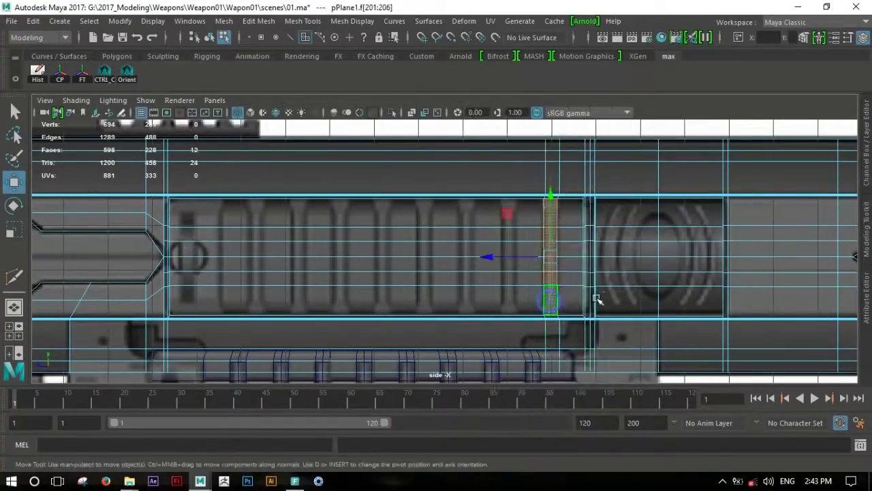
{"action": "key", "text": "space"}
{"action": "key", "text": "space"}
{"action": "left_click_drag", "start_coordinate": [538, 239], "coordinate": [519, 247], "text": "alt"}
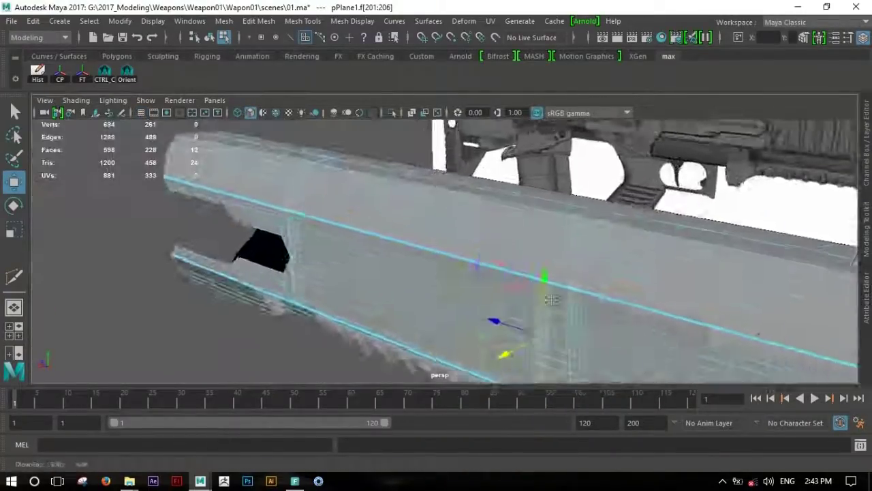
{"action": "right_click_drag", "start_coordinate": [518, 247], "coordinate": [521, 396], "text": "shift"}
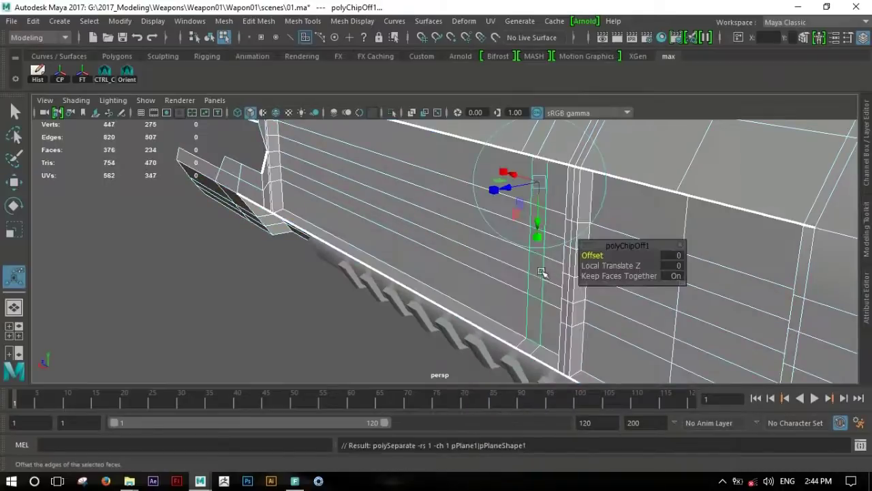
Select the extracted strip polySurface2 and scale its end vertices to taper it
{"action": "key", "text": "F8"}
{"action": "left_click", "coordinate": [536, 282]}
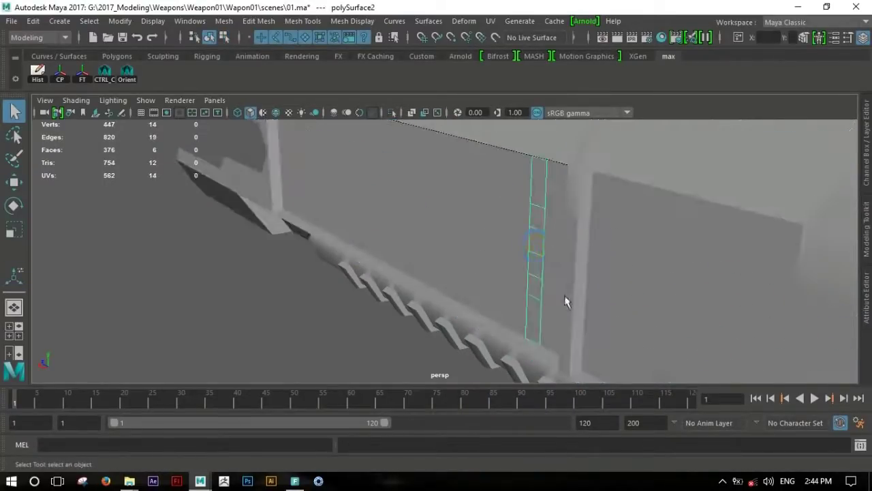
{"action": "key", "text": "space"}
{"action": "key", "text": "space"}
{"action": "scroll", "coordinate": [593, 267], "scroll_direction": "up", "scroll_amount": 5}
{"action": "mouse_move", "coordinate": [682, 307]}
{"action": "middle_mouse_down", "text": "alt"}
{"action": "mouse_move", "coordinate": [592, 282]}
{"action": "mouse_move", "coordinate": [577, 308]}
{"action": "middle_mouse_up", "text": "alt"}
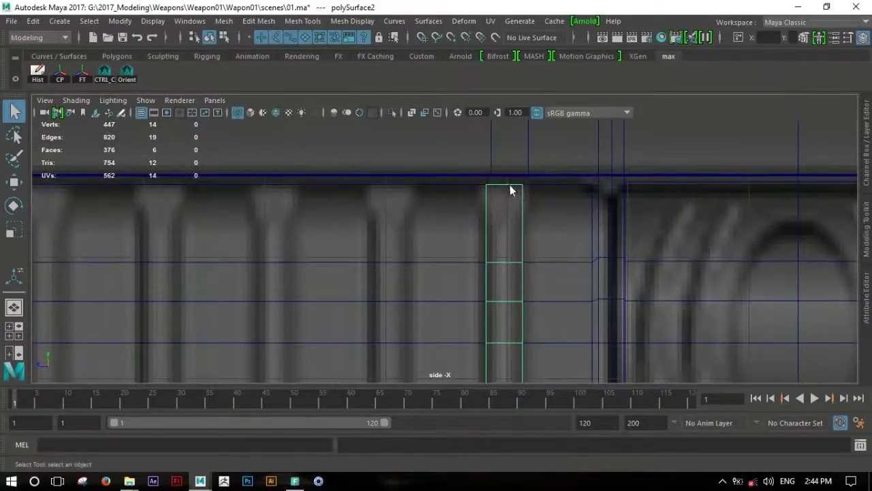
{"action": "scroll", "coordinate": [551, 276], "scroll_direction": "down", "scroll_amount": 2}
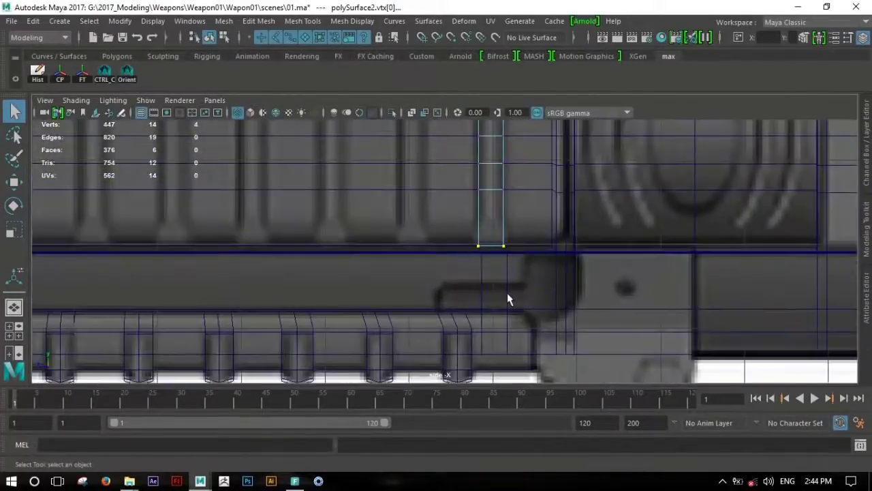
{"action": "key", "text": "r"}
{"action": "left_click_drag", "start_coordinate": [433, 135], "coordinate": [435, 136]}
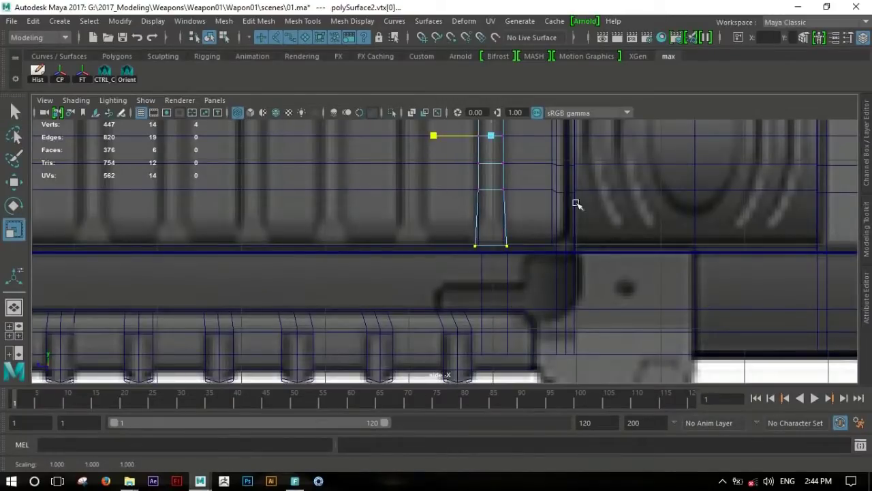
{"action": "middle_click_drag", "start_coordinate": [576, 203], "coordinate": [549, 285], "text": "alt"}
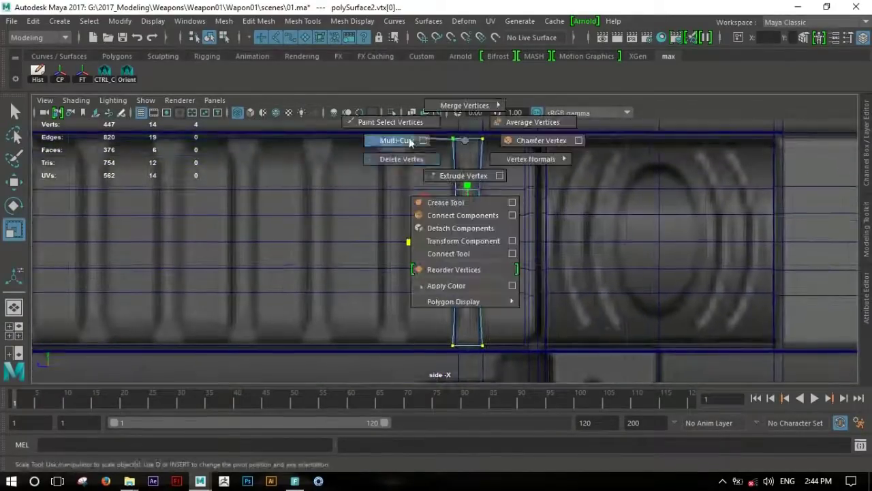
Add an edge loop across the strip, move the edge, and extrude its faces for thickness
{"action": "right_click_drag", "start_coordinate": [467, 168], "coordinate": [399, 143], "text": "shift"}
{"action": "left_click", "coordinate": [468, 189], "text": "ctrl"}
{"action": "key", "text": "w"}
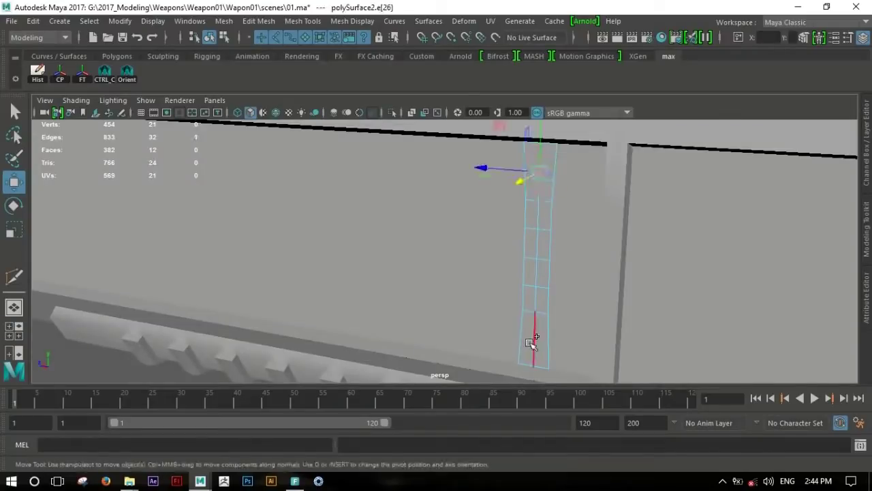
{"action": "left_click_drag", "start_coordinate": [512, 278], "coordinate": [515, 274]}
{"action": "right_click_drag", "start_coordinate": [547, 170], "coordinate": [545, 198], "text": "shift"}
{"action": "left_click_drag", "start_coordinate": [512, 201], "coordinate": [362, 167], "text": "alt"}
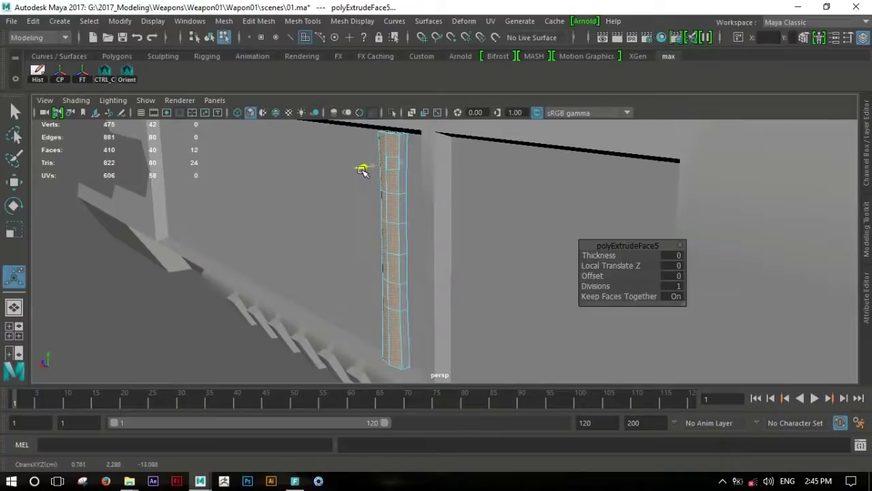
Select the three top vertices of the rib strip and raise them
{"action": "mouse_move", "coordinate": [460, 207]}
{"action": "left_mouse_down", "text": "alt"}
{"action": "mouse_move", "coordinate": [574, 195]}
{"action": "mouse_move", "coordinate": [473, 195]}
{"action": "mouse_move", "coordinate": [485, 176]}
{"action": "mouse_move", "coordinate": [266, 201]}
{"action": "mouse_move", "coordinate": [273, 164]}
{"action": "mouse_move", "coordinate": [570, 202]}
{"action": "mouse_move", "coordinate": [511, 181]}
{"action": "mouse_move", "coordinate": [508, 217]}
{"action": "mouse_move", "coordinate": [477, 228]}
{"action": "left_mouse_up", "text": "alt"}
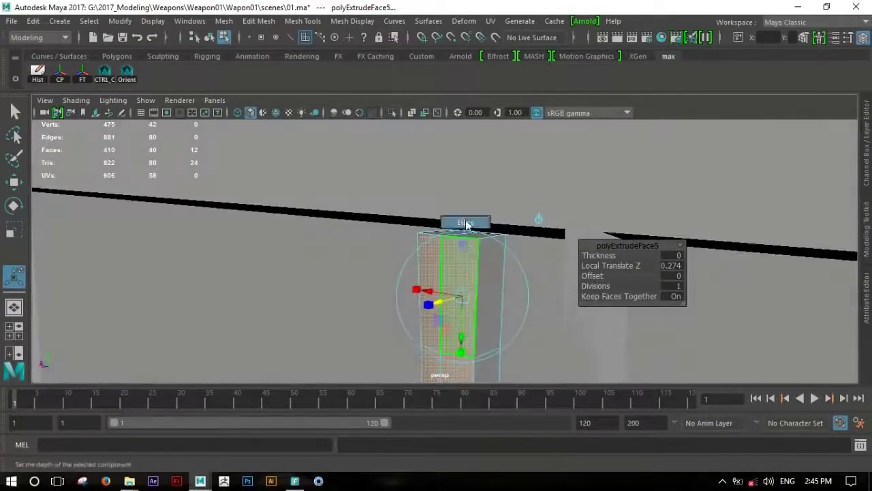
{"action": "key", "text": "q"}
{"action": "key", "text": "F9"}
{"action": "mouse_move", "coordinate": [474, 246]}
{"action": "left_mouse_down", "text": "alt"}
{"action": "mouse_move", "coordinate": [421, 233]}
{"action": "mouse_move", "coordinate": [539, 268]}
{"action": "left_mouse_up", "text": "alt"}
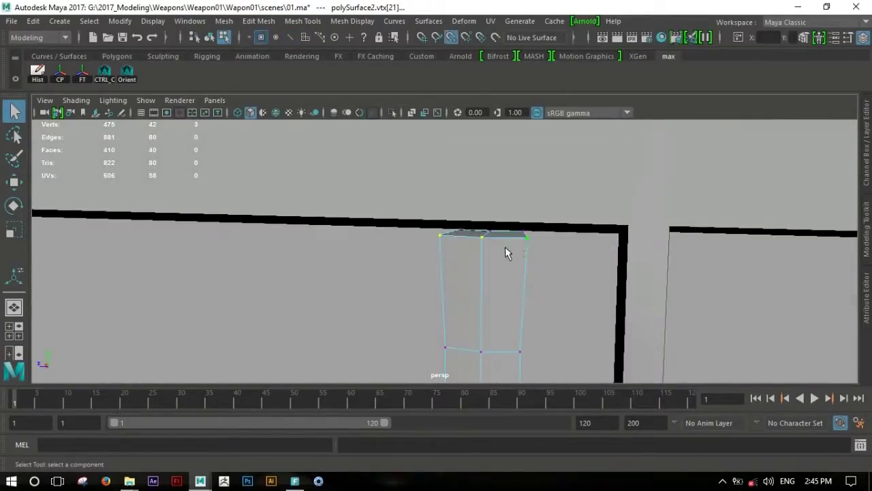
{"action": "key", "text": "w"}
{"action": "mouse_move", "coordinate": [481, 239]}
{"action": "left_mouse_down"}
{"action": "mouse_move", "coordinate": [532, 221]}
{"action": "mouse_move", "coordinate": [432, 274]}
{"action": "mouse_move", "coordinate": [444, 239]}
{"action": "mouse_move", "coordinate": [518, 272]}
{"action": "left_mouse_up"}
{"action": "scroll", "coordinate": [426, 263], "scroll_direction": "up", "scroll_amount": 5}
Select several rib vertices and move the rib's top vertices flush with the panel edge
{"action": "left_click", "coordinate": [518, 272]}
{"action": "key", "text": "ctrl+z"}
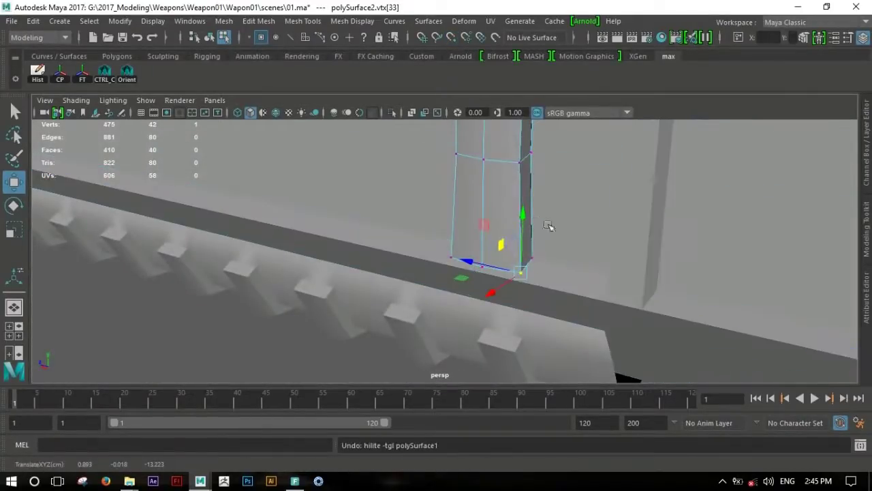
{"action": "left_click", "coordinate": [454, 254], "text": "shift"}
{"action": "left_click", "coordinate": [540, 268], "text": "shift"}
{"action": "left_click", "coordinate": [484, 234]}
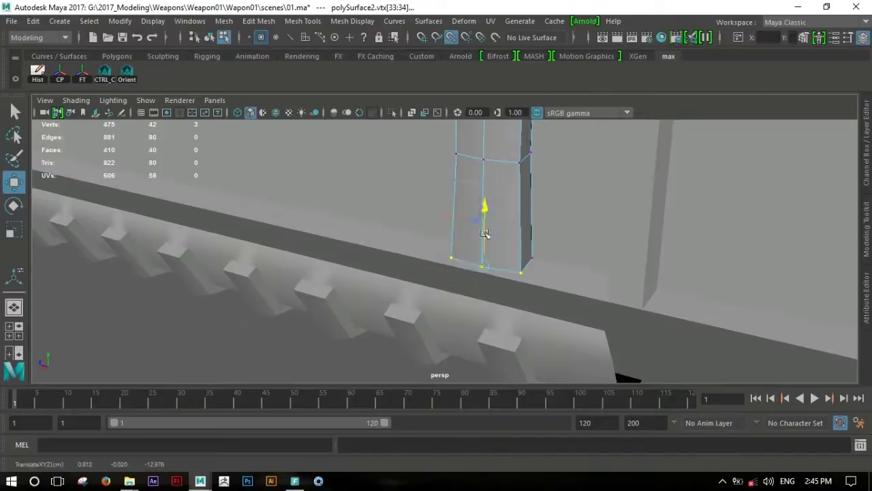
{"action": "mouse_move", "coordinate": [606, 300]}
{"action": "left_mouse_down", "text": "alt"}
{"action": "mouse_move", "coordinate": [607, 259]}
{"action": "mouse_move", "coordinate": [661, 255]}
{"action": "mouse_move", "coordinate": [657, 273]}
{"action": "left_mouse_up", "text": "alt"}
{"action": "mouse_move", "coordinate": [467, 214]}
{"action": "left_mouse_down", "text": "alt"}
{"action": "mouse_move", "coordinate": [443, 210]}
{"action": "mouse_move", "coordinate": [312, 277]}
{"action": "mouse_move", "coordinate": [385, 228]}
{"action": "left_mouse_up", "text": "alt"}
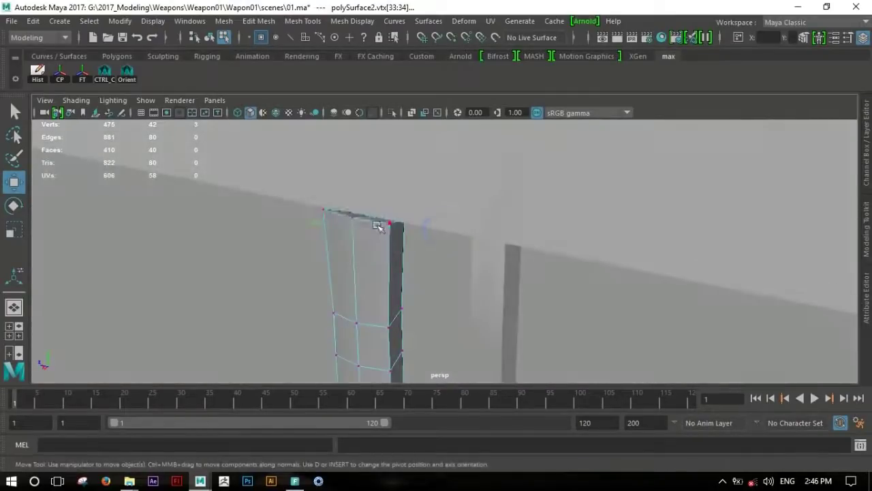
{"action": "left_click", "coordinate": [355, 265], "text": "shift"}
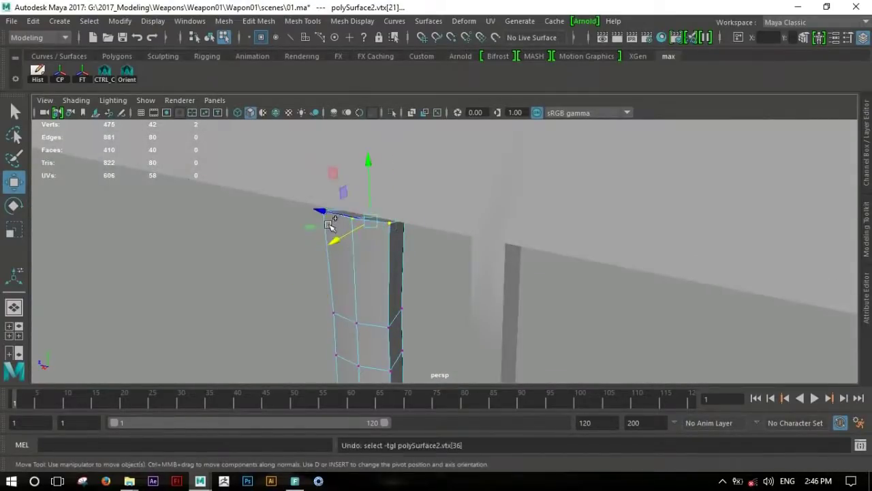
{"action": "mouse_move", "coordinate": [351, 247]}
{"action": "left_mouse_down", "text": "alt"}
{"action": "mouse_move", "coordinate": [533, 261]}
{"action": "mouse_move", "coordinate": [520, 207]}
{"action": "left_mouse_up", "text": "alt"}
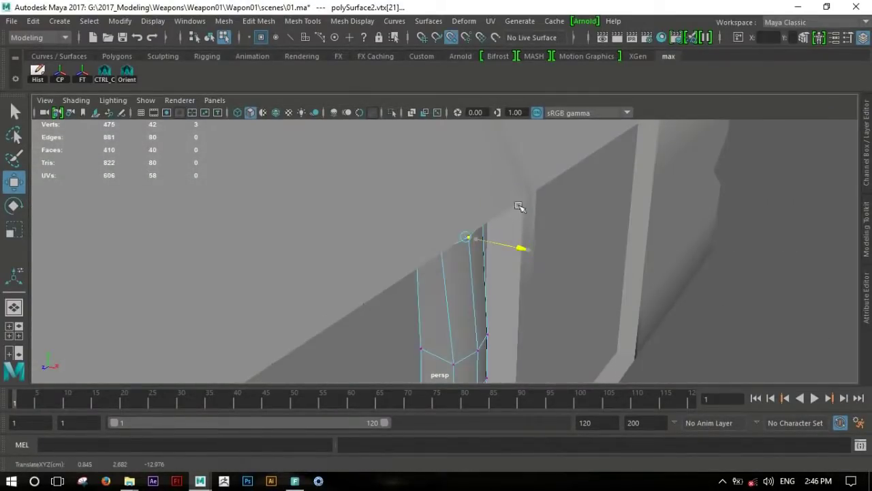
Pull a single corner vertex of the rib into place and return to object mode
{"action": "mouse_move", "coordinate": [573, 235]}
{"action": "left_mouse_down", "text": "alt"}
{"action": "mouse_move", "coordinate": [569, 211]}
{"action": "mouse_move", "coordinate": [500, 239]}
{"action": "mouse_move", "coordinate": [413, 230]}
{"action": "mouse_move", "coordinate": [444, 238]}
{"action": "mouse_move", "coordinate": [433, 237]}
{"action": "left_mouse_up", "text": "alt"}
{"action": "left_click", "coordinate": [413, 230]}
{"action": "middle_click_drag", "start_coordinate": [481, 258], "coordinate": [487, 220]}
{"action": "left_click_drag", "start_coordinate": [502, 235], "coordinate": [492, 301], "text": "alt"}
{"action": "key", "text": "F8"}
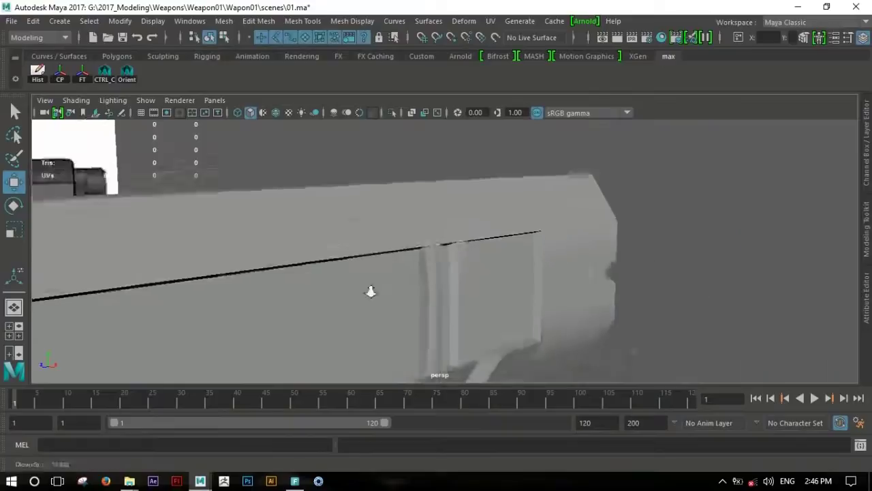
Freeze the rib's transforms and duplicate copies along the side panel's grooves
{"action": "scroll", "coordinate": [331, 209], "scroll_direction": "down", "scroll_amount": 5}
{"action": "left_click_drag", "start_coordinate": [332, 209], "coordinate": [149, 210], "text": "alt"}
{"action": "scroll", "coordinate": [444, 237], "scroll_direction": "up", "scroll_amount": 5}
{"action": "left_click_drag", "start_coordinate": [622, 259], "coordinate": [588, 276], "text": "alt"}
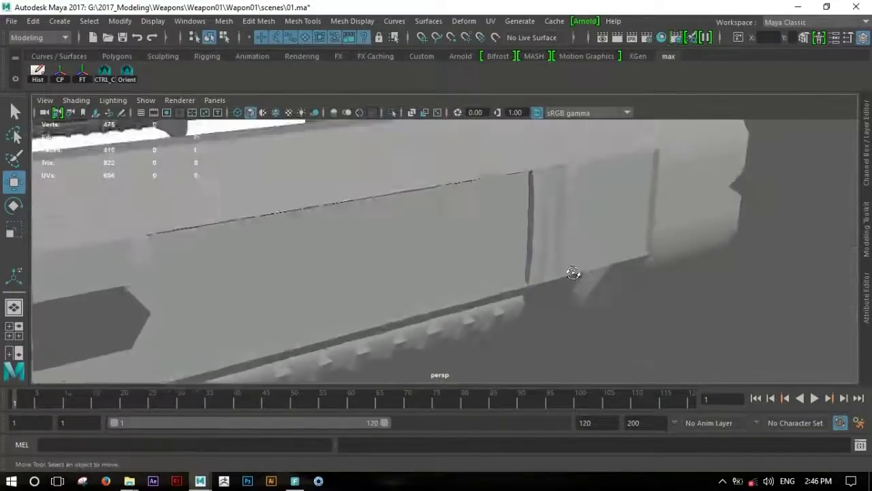
{"action": "left_click", "coordinate": [557, 241]}
{"action": "key", "text": "space"}
{"action": "key", "text": "space"}
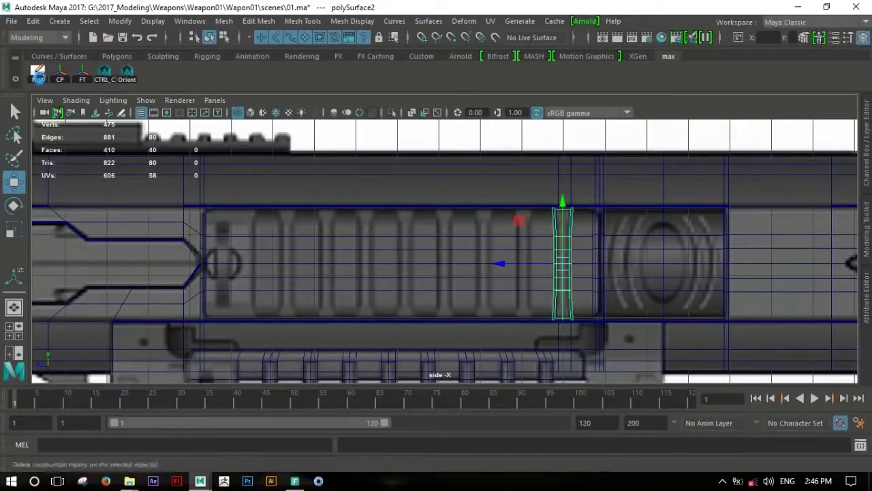
{"action": "left_click", "coordinate": [79, 82]}
{"action": "left_click_drag", "start_coordinate": [503, 268], "coordinate": [462, 265]}
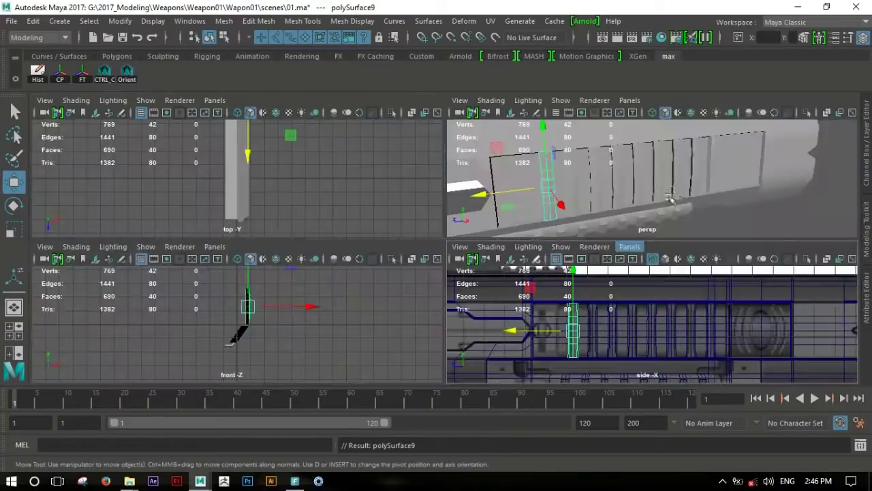
Select the rib bars and combine them into a single object
{"action": "key", "text": "space"}
{"action": "mouse_move", "coordinate": [752, 261]}
{"action": "left_mouse_down", "text": "alt"}
{"action": "mouse_move", "coordinate": [507, 267]}
{"action": "mouse_move", "coordinate": [341, 242]}
{"action": "left_mouse_up", "text": "alt"}
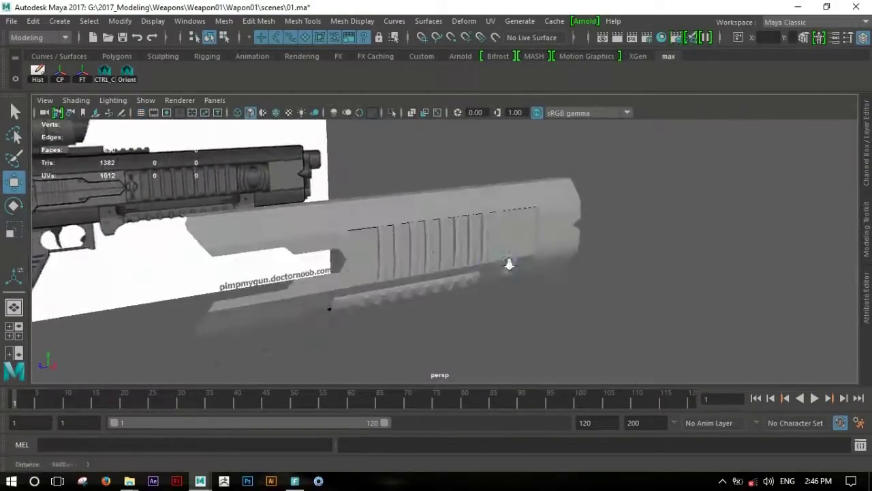
{"action": "right_click_drag", "start_coordinate": [341, 242], "coordinate": [507, 260], "text": "alt"}
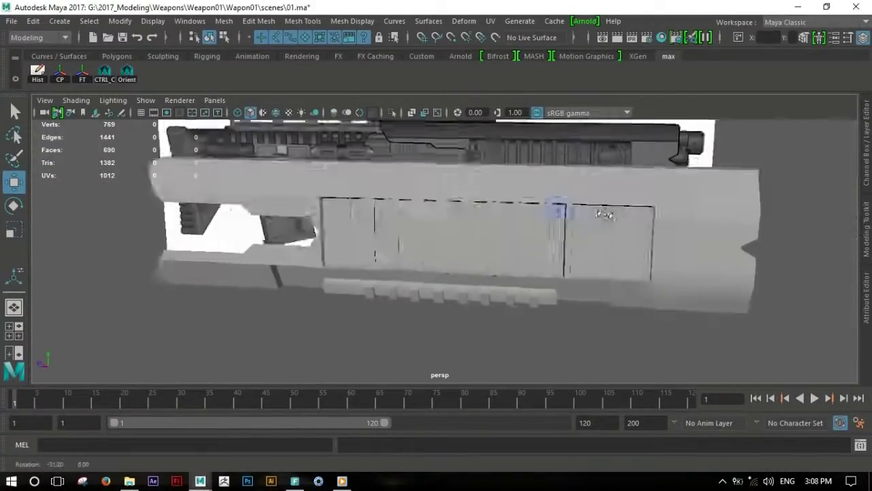
{"action": "mouse_move", "coordinate": [603, 210]}
{"action": "left_mouse_down", "text": "alt"}
{"action": "mouse_move", "coordinate": [657, 245]}
{"action": "mouse_move", "coordinate": [630, 233]}
{"action": "left_mouse_up", "text": "alt"}
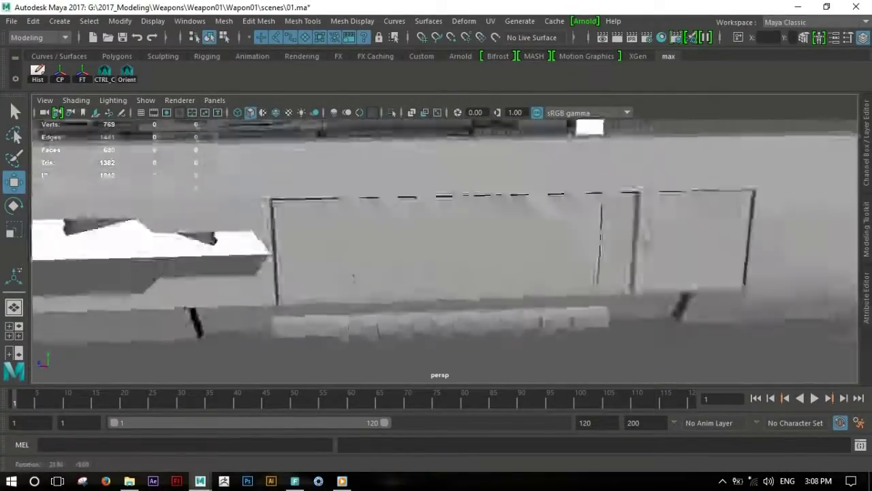
{"action": "left_click", "coordinate": [610, 229]}
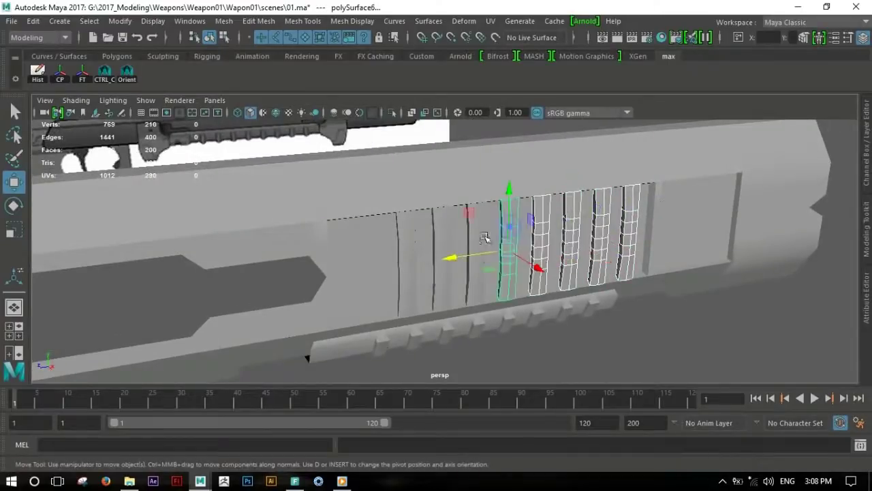
{"action": "left_click", "coordinate": [444, 237]}
{"action": "left_click", "coordinate": [525, 235]}
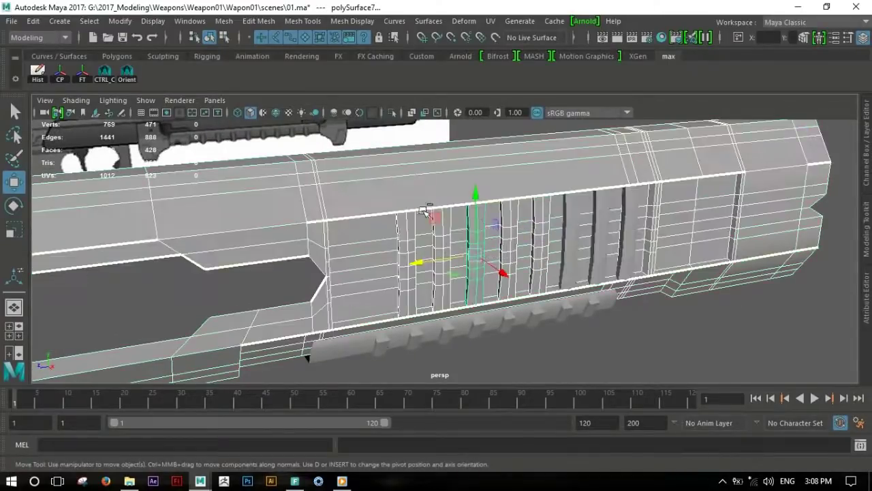
{"action": "mouse_move", "coordinate": [525, 235]}
{"action": "left_mouse_down", "text": "alt"}
{"action": "mouse_move", "coordinate": [550, 234]}
{"action": "mouse_move", "coordinate": [522, 163]}
{"action": "left_mouse_up", "text": "alt"}
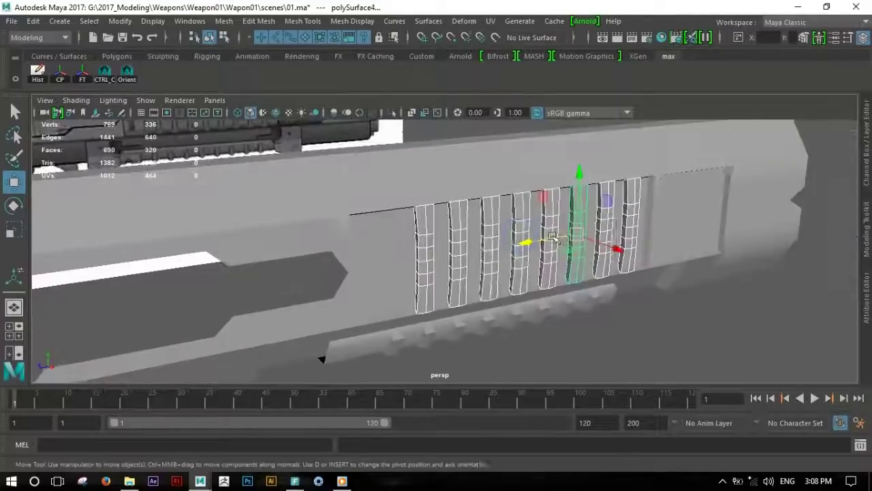
{"action": "right_click_drag", "start_coordinate": [522, 163], "coordinate": [541, 395], "text": "shift"}
{"action": "mouse_move", "coordinate": [506, 251]}
{"action": "left_mouse_down", "text": "alt"}
{"action": "mouse_move", "coordinate": [448, 243]}
{"action": "mouse_move", "coordinate": [419, 218]}
{"action": "mouse_move", "coordinate": [522, 259]}
{"action": "mouse_move", "coordinate": [613, 238]}
{"action": "left_mouse_up", "text": "alt"}
{"action": "left_click", "coordinate": [539, 286]}
{"action": "key", "text": "space"}
{"action": "key", "text": "space"}
{"action": "mouse_move", "coordinate": [560, 252]}
{"action": "right_mouse_down", "text": "alt"}
{"action": "mouse_move", "coordinate": [609, 308]}
{"action": "mouse_move", "coordinate": [530, 293]}
{"action": "right_mouse_up", "text": "alt"}
{"action": "mouse_move", "coordinate": [529, 292]}
{"action": "middle_mouse_down", "text": "alt"}
{"action": "mouse_move", "coordinate": [510, 235]}
{"action": "mouse_move", "coordinate": [520, 214]}
{"action": "middle_mouse_up", "text": "alt"}
{"action": "mouse_move", "coordinate": [519, 214]}
{"action": "right_mouse_down", "text": "alt"}
{"action": "mouse_move", "coordinate": [563, 267]}
{"action": "mouse_move", "coordinate": [607, 275]}
{"action": "right_mouse_up", "text": "alt"}
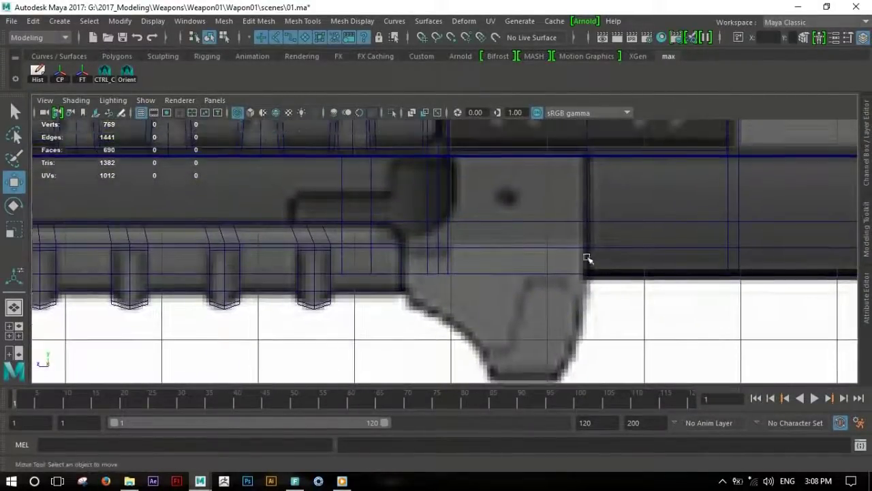
Duplicate the two lower panel faces beside the grip as polySurface7, then view it from the side
{"action": "right_click_drag", "start_coordinate": [572, 225], "coordinate": [549, 204]}
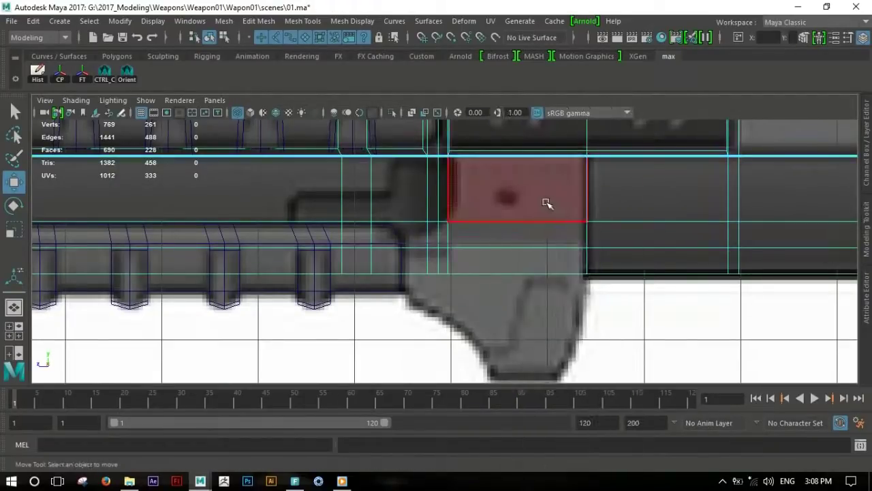
{"action": "left_click", "coordinate": [547, 210]}
{"action": "left_click", "coordinate": [525, 258], "text": "shift"}
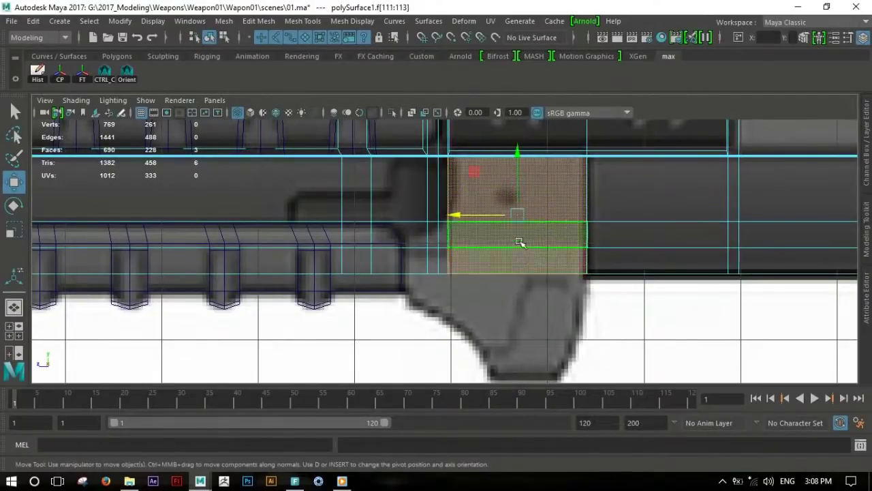
{"action": "right_click_drag", "start_coordinate": [404, 204], "coordinate": [440, 404], "text": "shift"}
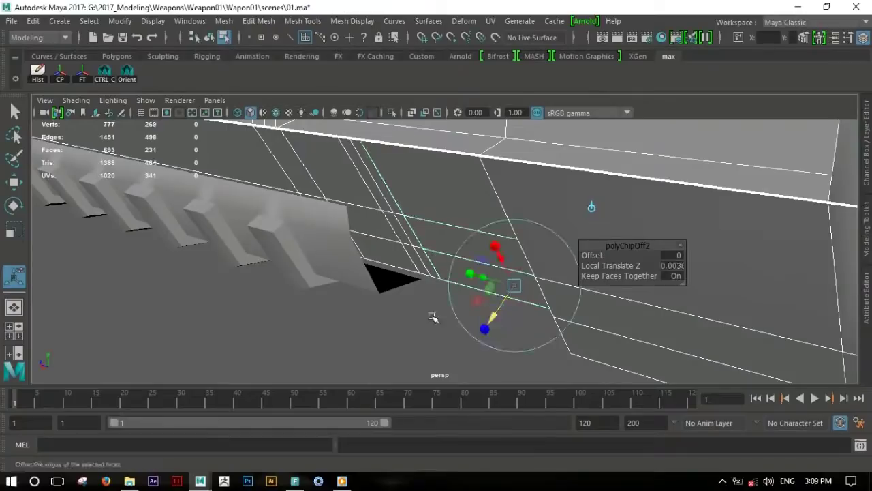
{"action": "key", "text": "F8"}
{"action": "left_click", "coordinate": [467, 227]}
{"action": "left_click_drag", "start_coordinate": [433, 261], "coordinate": [522, 232], "text": "alt"}
{"action": "key", "text": "space"}
{"action": "key", "text": "space"}
{"action": "scroll", "coordinate": [531, 280], "scroll_direction": "up", "scroll_amount": 2}
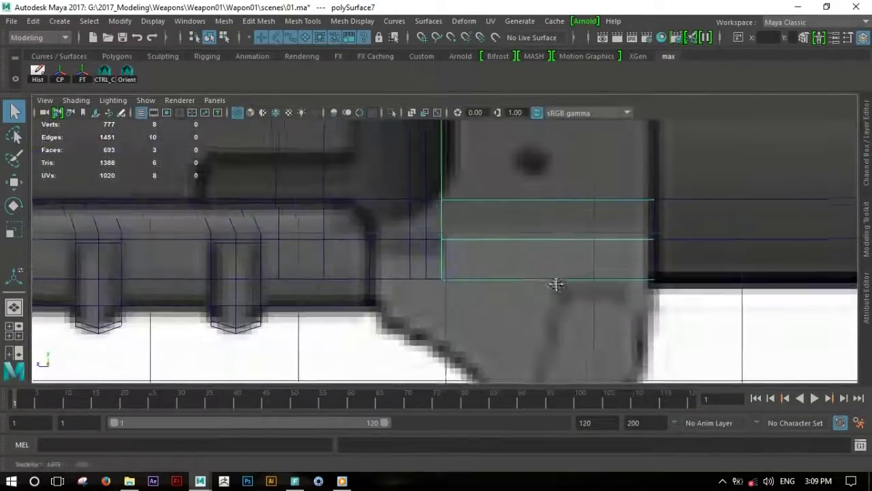
Align the grip block's left-end vertices to the reference and raise its middle edge slightly
{"action": "scroll", "coordinate": [554, 286], "scroll_direction": "up", "scroll_amount": 2}
{"action": "scroll", "coordinate": [530, 287], "scroll_direction": "up", "scroll_amount": 3}
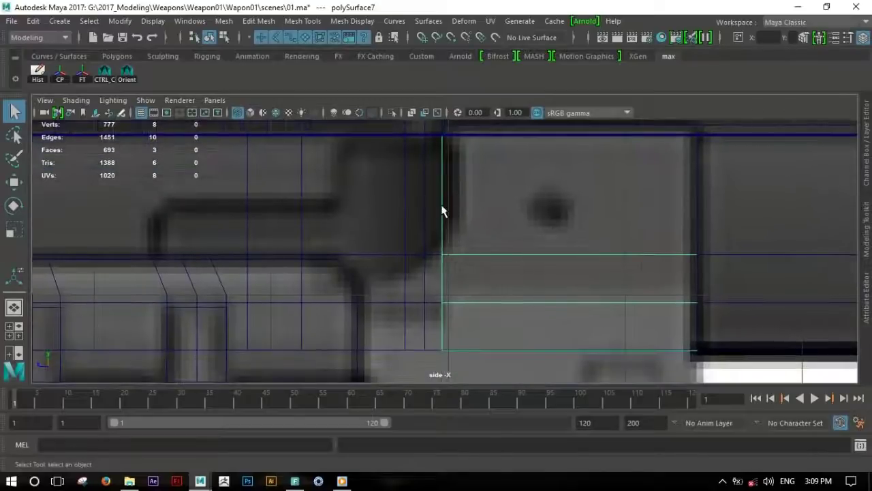
{"action": "right_click_drag", "start_coordinate": [441, 211], "coordinate": [385, 211]}
{"action": "scroll", "coordinate": [494, 350], "scroll_direction": "down", "scroll_amount": 1}
{"action": "left_click_drag", "start_coordinate": [419, 231], "coordinate": [583, 329]}
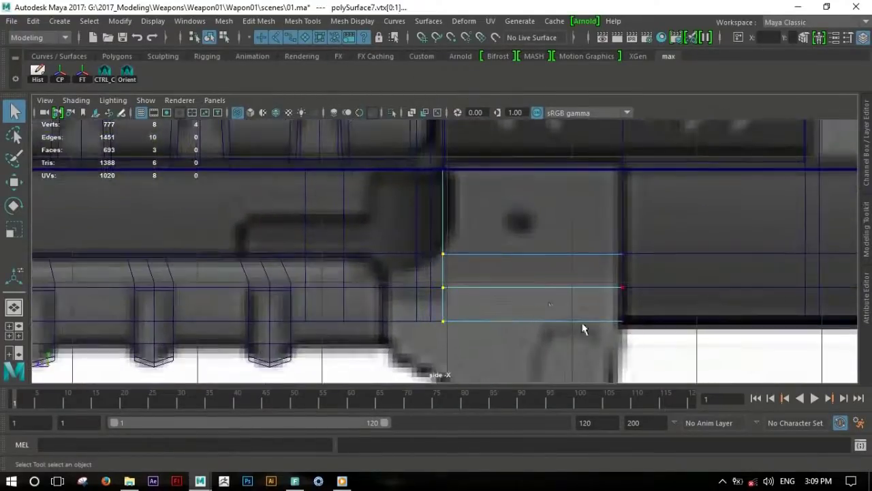
{"action": "key", "text": "w"}
{"action": "left_click_drag", "start_coordinate": [380, 245], "coordinate": [389, 247]}
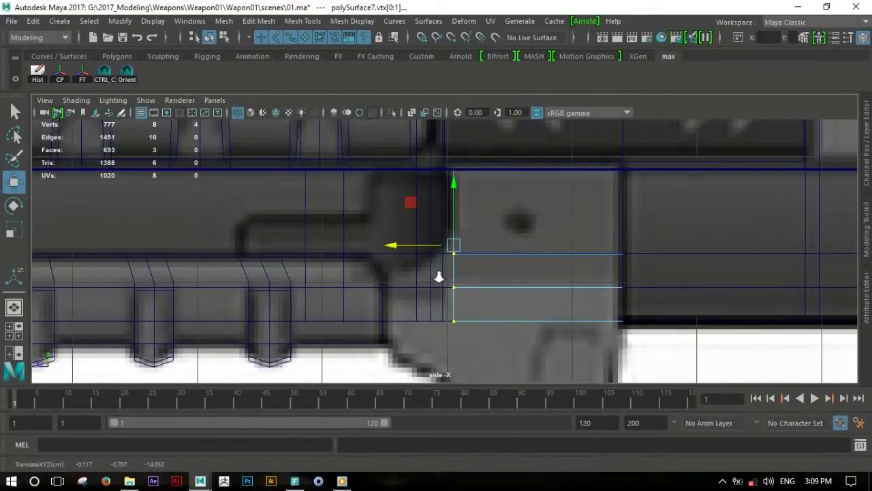
{"action": "scroll", "coordinate": [494, 241], "scroll_direction": "up", "scroll_amount": 1}
{"action": "left_click_drag", "start_coordinate": [405, 284], "coordinate": [396, 284]}
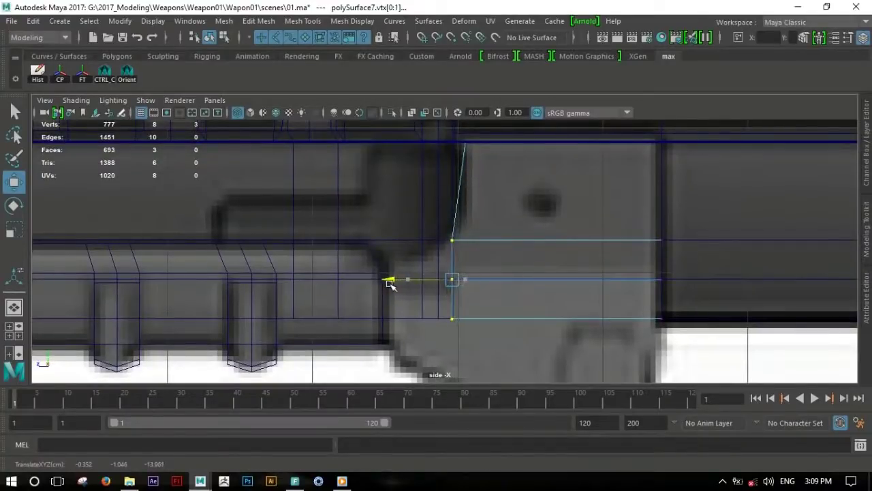
{"action": "left_click", "coordinate": [446, 240], "text": "ctrl"}
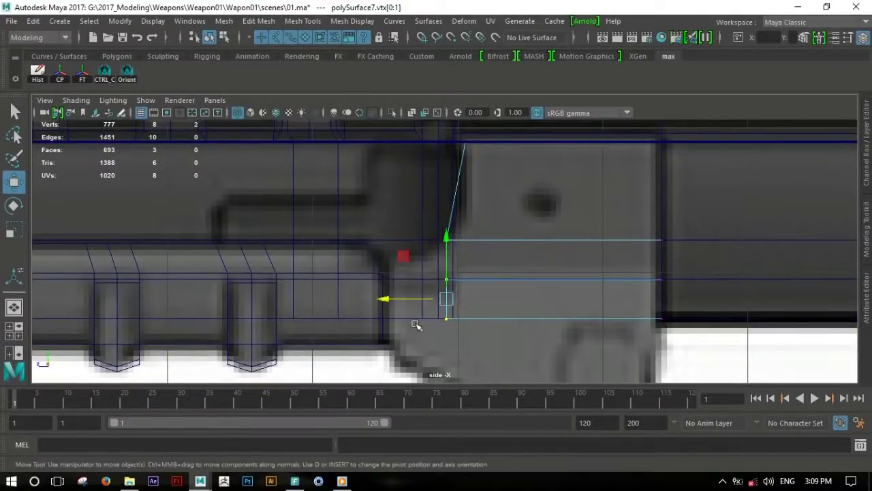
{"action": "left_click_drag", "start_coordinate": [383, 298], "coordinate": [357, 300]}
{"action": "left_click_drag", "start_coordinate": [686, 268], "coordinate": [370, 282]}
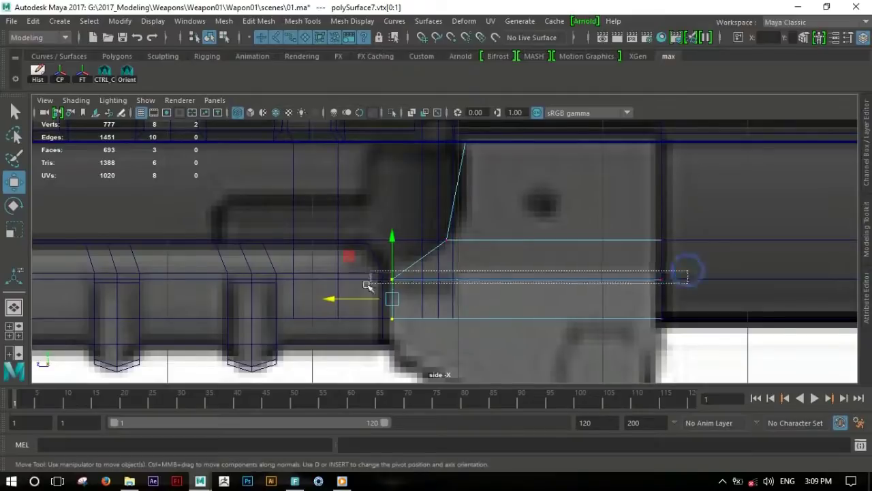
{"action": "left_click_drag", "start_coordinate": [530, 227], "coordinate": [528, 208]}
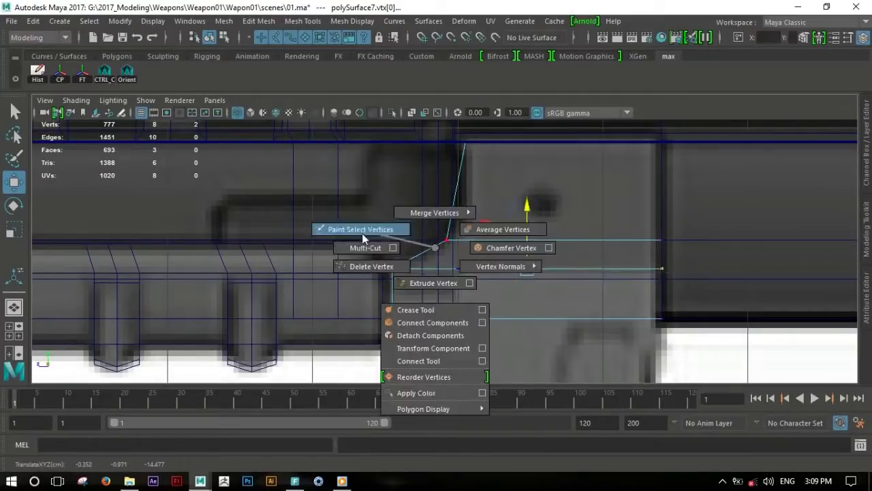
Multi-Cut a new vertex onto the diagonal edge and slide it right along X
{"action": "right_click_drag", "start_coordinate": [419, 244], "coordinate": [378, 247], "text": "shift"}
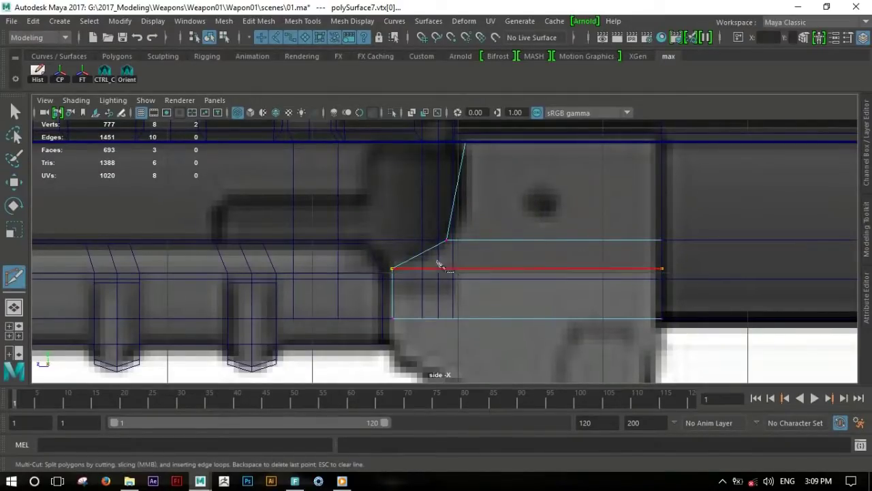
{"action": "key", "text": "space"}
{"action": "key", "text": "space"}
{"action": "left_click_drag", "start_coordinate": [558, 247], "coordinate": [467, 246], "text": "alt"}
{"action": "key", "text": "space"}
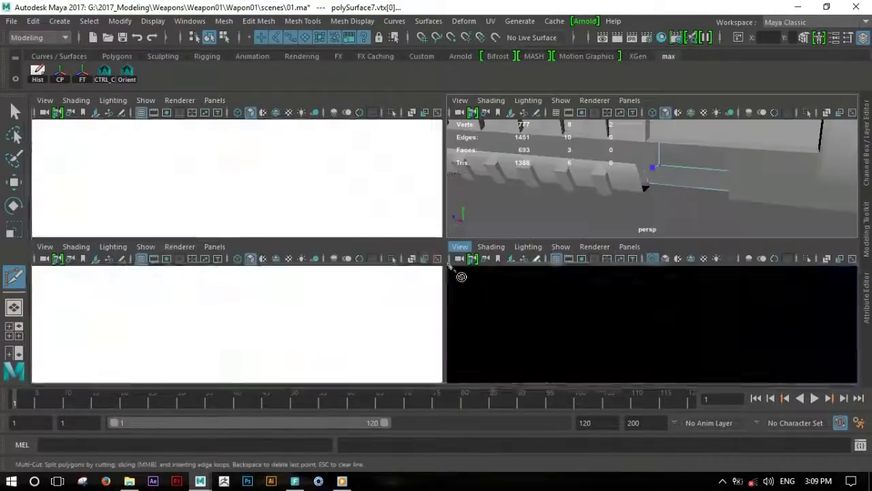
{"action": "key", "text": "space"}
{"action": "middle_click_drag", "start_coordinate": [618, 271], "coordinate": [553, 262], "text": "alt"}
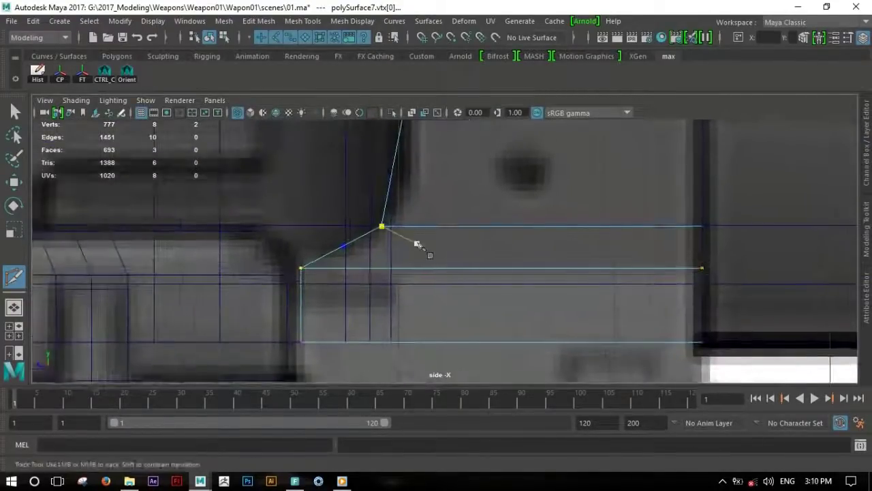
{"action": "left_click", "coordinate": [344, 246]}
{"action": "key", "text": "w"}
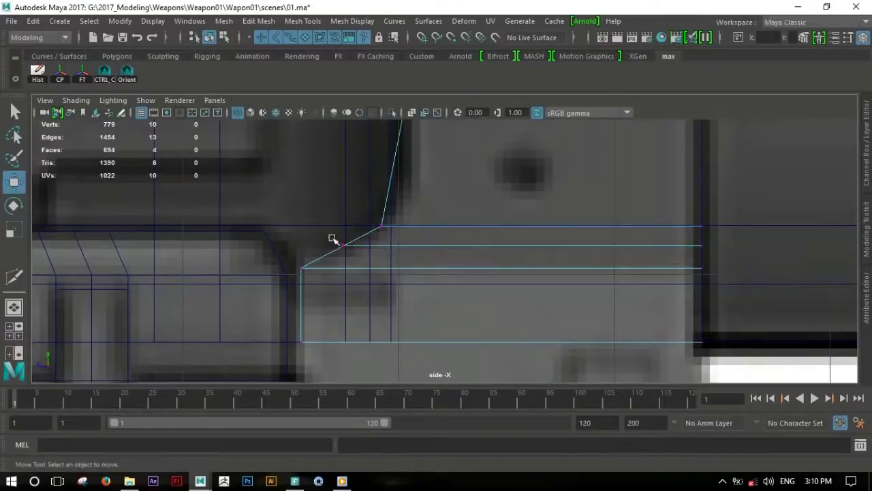
{"action": "left_click", "coordinate": [334, 241]}
{"action": "left_click_drag", "start_coordinate": [282, 247], "coordinate": [304, 250]}
{"action": "middle_click_drag", "start_coordinate": [441, 214], "coordinate": [435, 251], "text": "alt"}
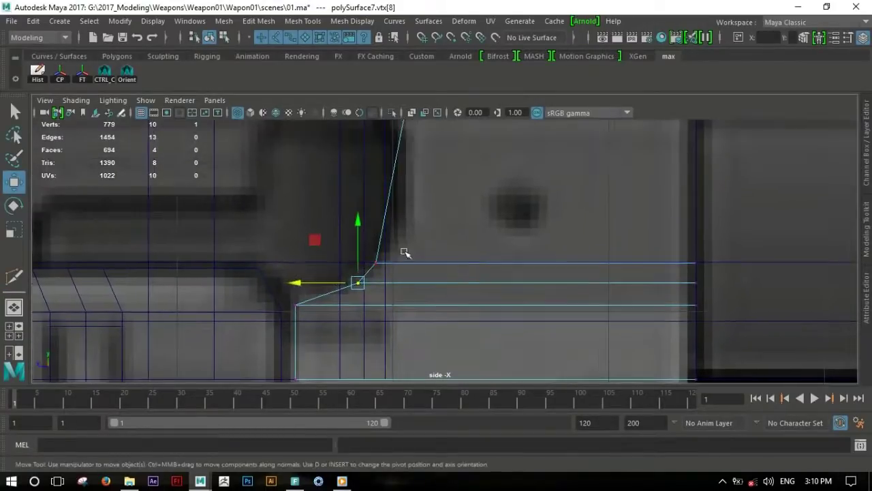
{"action": "left_click_drag", "start_coordinate": [329, 269], "coordinate": [331, 266]}
Cut a horizontal edge across the grip block and snap its corner vertex to the reference outline
{"action": "right_click_drag", "start_coordinate": [389, 194], "coordinate": [389, 225], "text": "shift"}
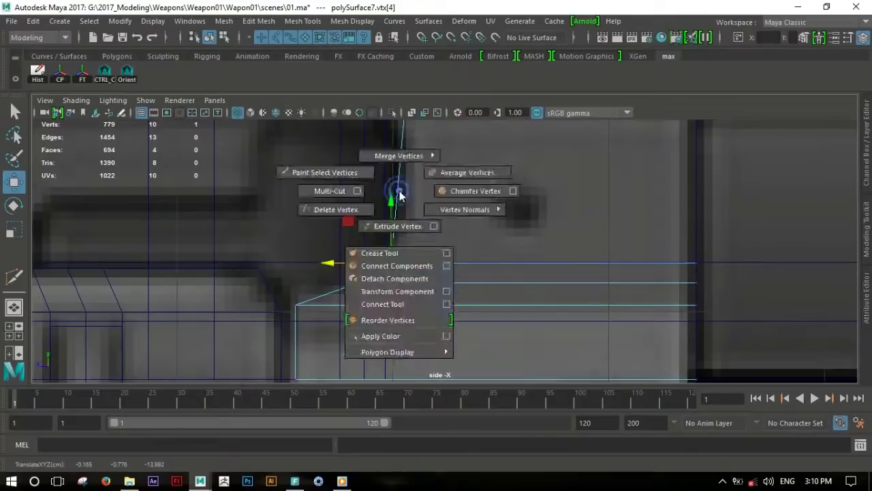
{"action": "left_click", "coordinate": [695, 214]}
{"action": "left_click", "coordinate": [400, 214]}
{"action": "key", "text": "w"}
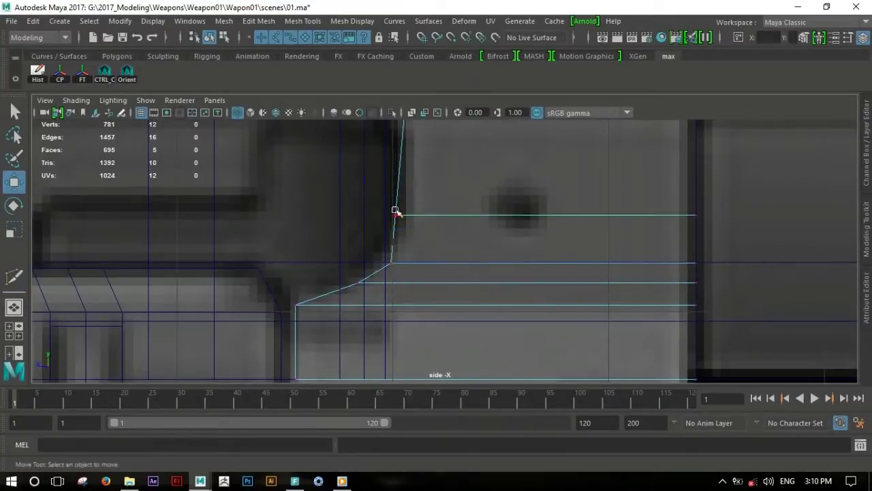
{"action": "left_click", "coordinate": [399, 213]}
{"action": "left_click_drag", "start_coordinate": [346, 218], "coordinate": [345, 216]}
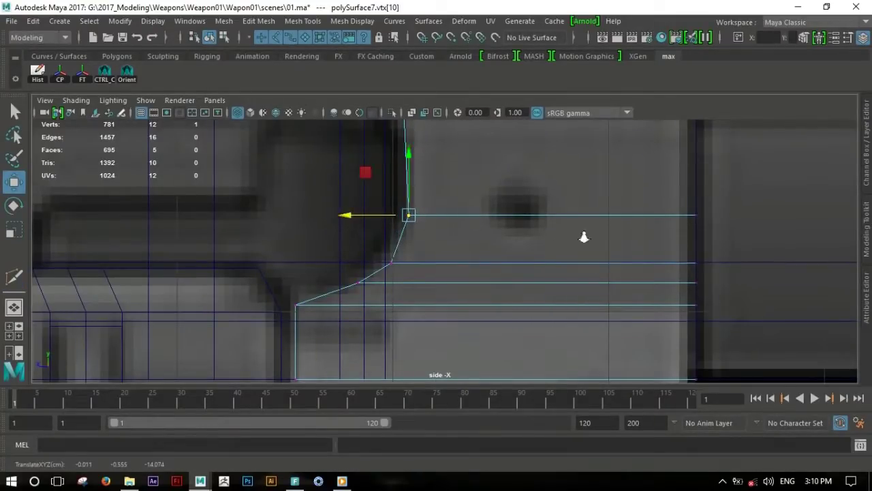
Lower the grip block's two bottom vertices to move its bottom edge down
{"action": "scroll", "coordinate": [584, 237], "scroll_direction": "down", "scroll_amount": 3}
{"action": "scroll", "coordinate": [527, 204], "scroll_direction": "down", "scroll_amount": 2}
{"action": "left_click_drag", "start_coordinate": [506, 233], "coordinate": [590, 211]}
{"action": "left_click_drag", "start_coordinate": [477, 171], "coordinate": [470, 174]}
{"action": "scroll", "coordinate": [546, 247], "scroll_direction": "up", "scroll_amount": 2}
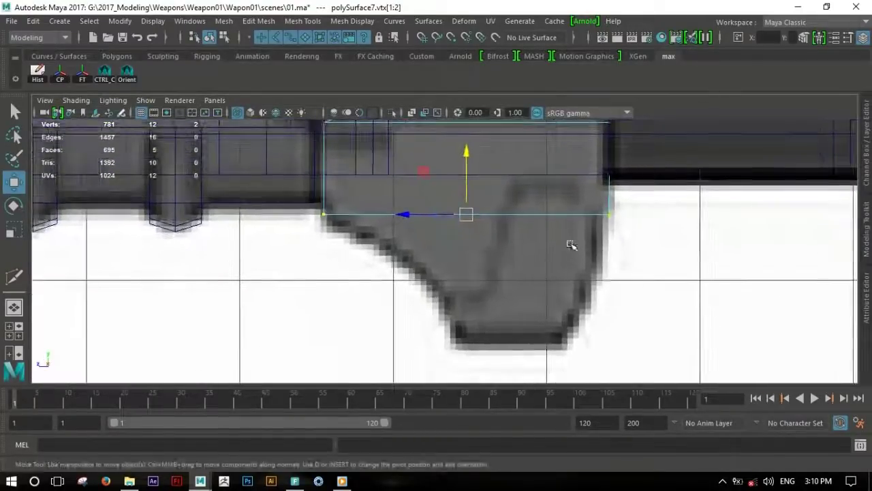
{"action": "left_click", "coordinate": [541, 216]}
{"action": "right_click_drag", "start_coordinate": [542, 218], "coordinate": [525, 92]}
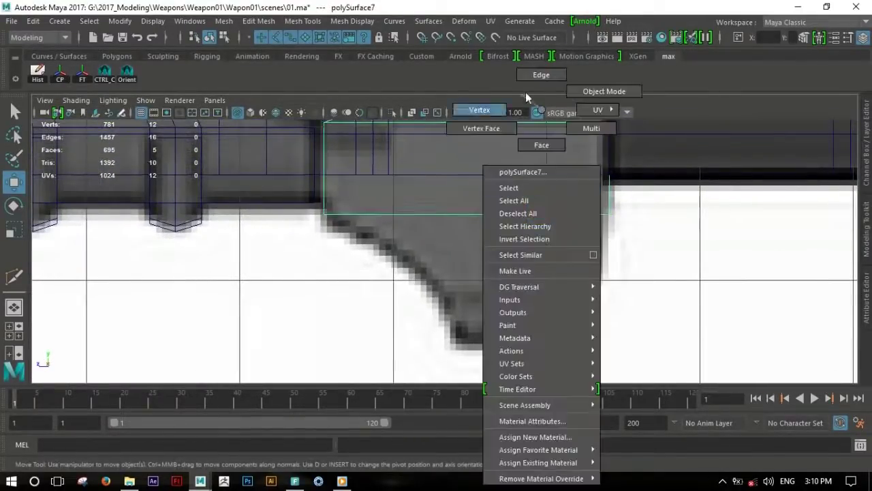
Extrude the panel's bottom edge down to the grip's bottom and align the bottom-right vertex to the slant
{"action": "left_click", "coordinate": [518, 215]}
{"action": "right_click_drag", "start_coordinate": [519, 214], "coordinate": [511, 248], "text": "shift"}
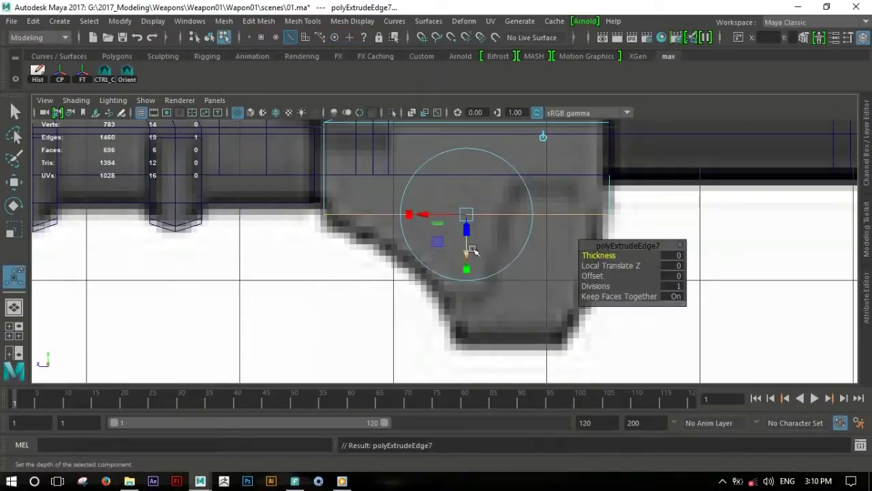
{"action": "left_click_drag", "start_coordinate": [472, 251], "coordinate": [467, 198]}
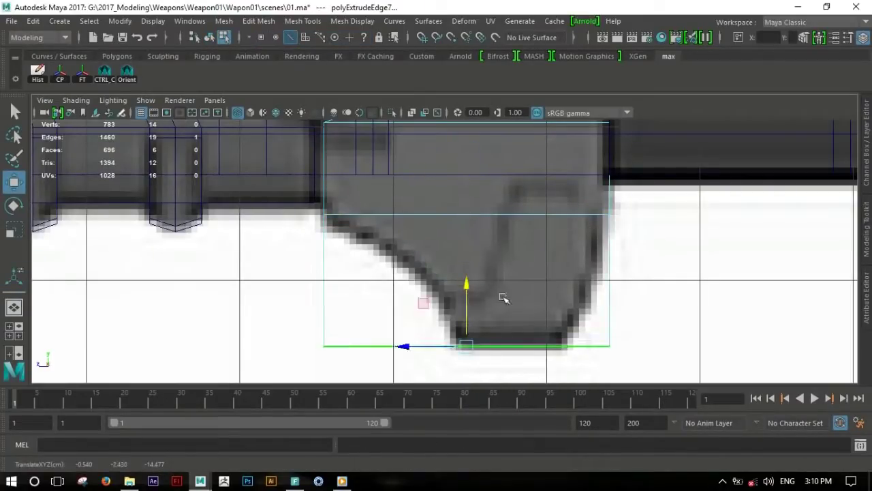
{"action": "right_click_drag", "start_coordinate": [604, 350], "coordinate": [549, 111]}
{"action": "left_click", "coordinate": [608, 345]}
{"action": "left_click_drag", "start_coordinate": [566, 346], "coordinate": [495, 338]}
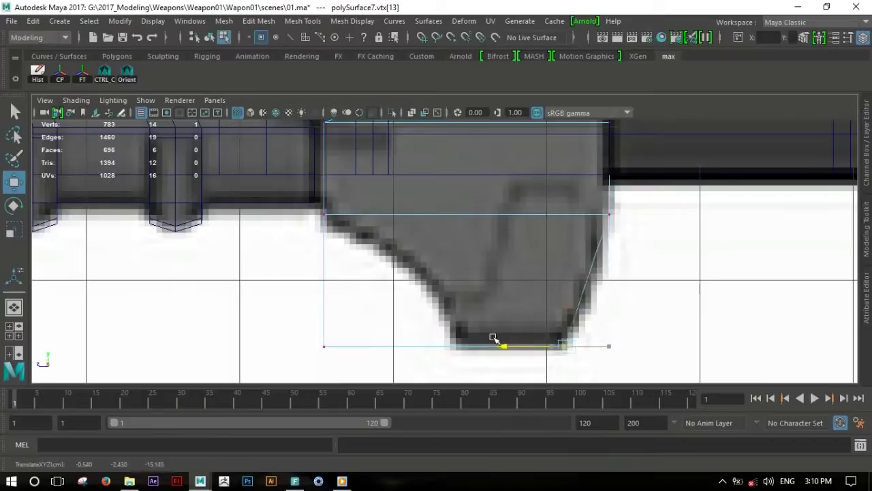
{"action": "left_click_drag", "start_coordinate": [258, 341], "coordinate": [378, 347]}
Multi-Cut a new edge across the grip panel and move its vertices onto the slanted outline
{"action": "right_click_drag", "start_coordinate": [393, 283], "coordinate": [327, 279], "text": "shift"}
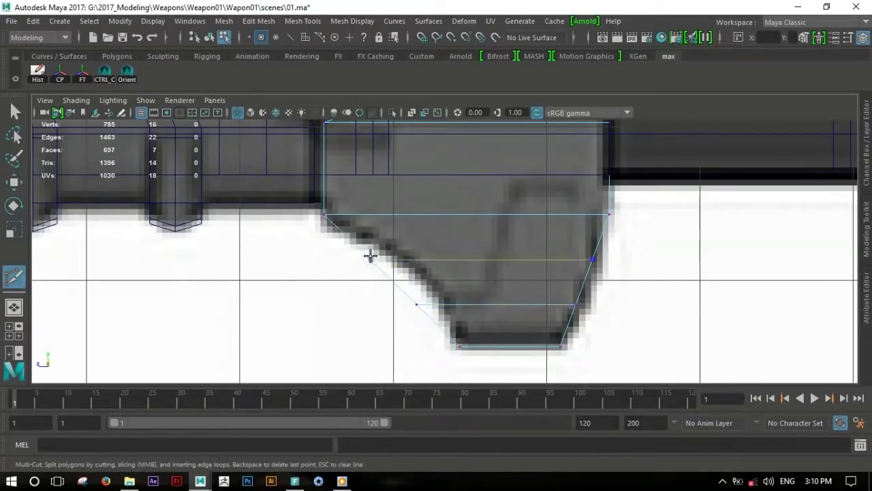
{"action": "left_click", "coordinate": [368, 264]}
{"action": "key", "text": "Return"}
{"action": "key", "text": "w"}
{"action": "left_click_drag", "start_coordinate": [335, 288], "coordinate": [358, 283]}
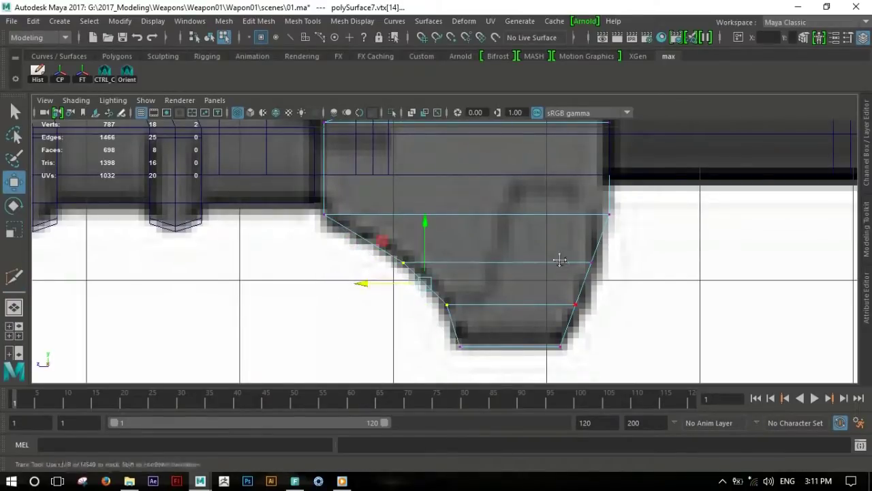
{"action": "middle_click_drag", "start_coordinate": [560, 261], "coordinate": [531, 270], "text": "alt"}
{"action": "left_click", "coordinate": [553, 293]}
{"action": "scroll", "coordinate": [580, 311], "scroll_direction": "down", "scroll_amount": 3}
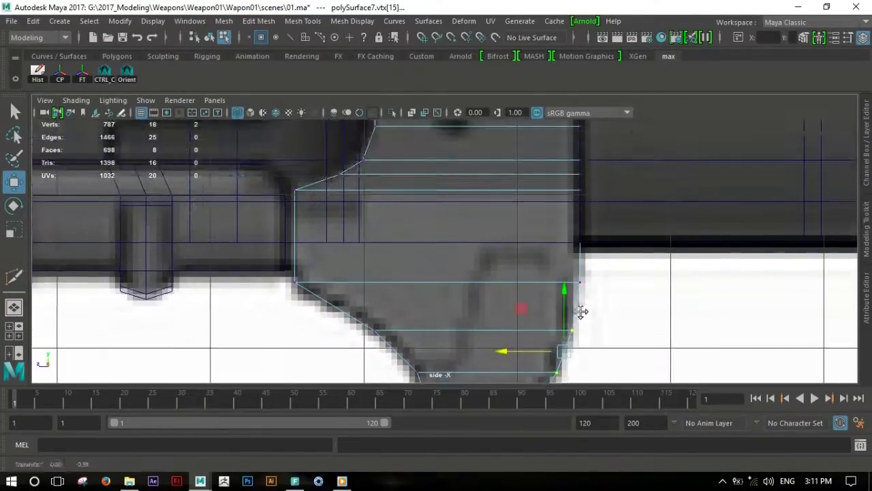
{"action": "scroll", "coordinate": [604, 243], "scroll_direction": "down", "scroll_amount": 2}
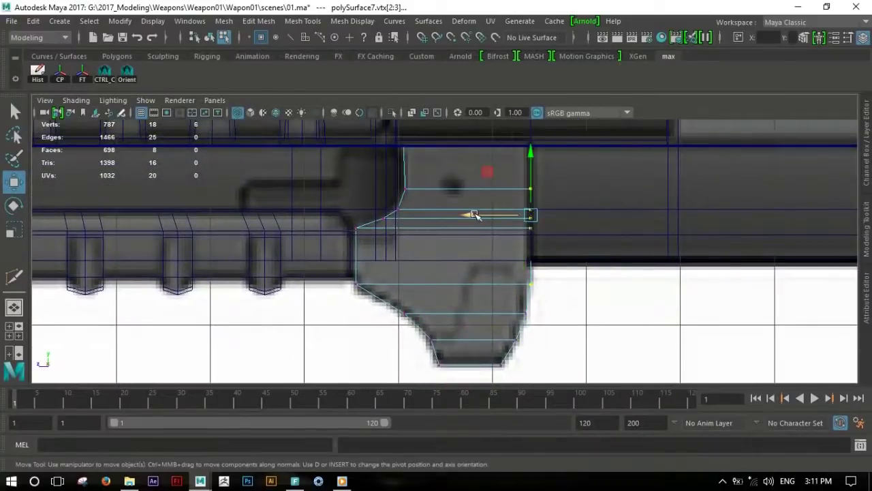
{"action": "scroll", "coordinate": [477, 228], "scroll_direction": "up", "scroll_amount": 2}
{"action": "scroll", "coordinate": [487, 249], "scroll_direction": "up", "scroll_amount": 2}
{"action": "left_click", "coordinate": [462, 176]}
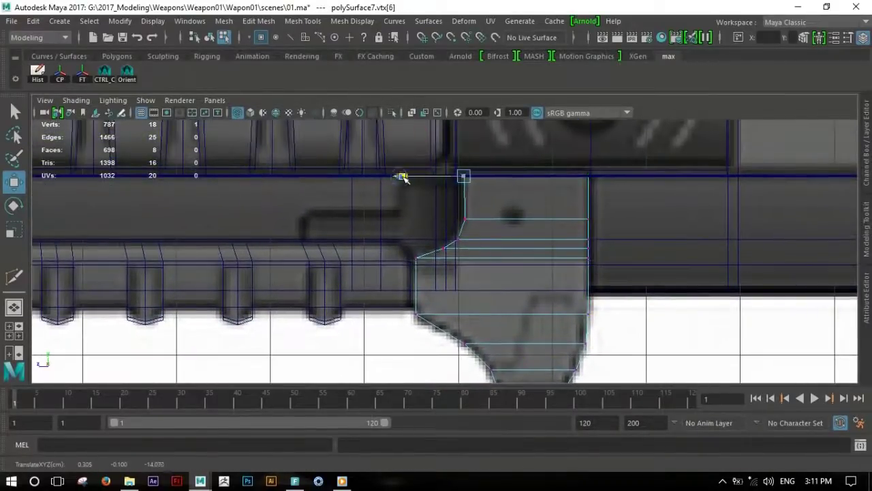
In the perspective view, push the panel's six lower vertices outward in depth
{"action": "scroll", "coordinate": [463, 231], "scroll_direction": "down", "scroll_amount": 2}
{"action": "scroll", "coordinate": [525, 293], "scroll_direction": "down", "scroll_amount": 1}
{"action": "scroll", "coordinate": [492, 278], "scroll_direction": "down", "scroll_amount": 1}
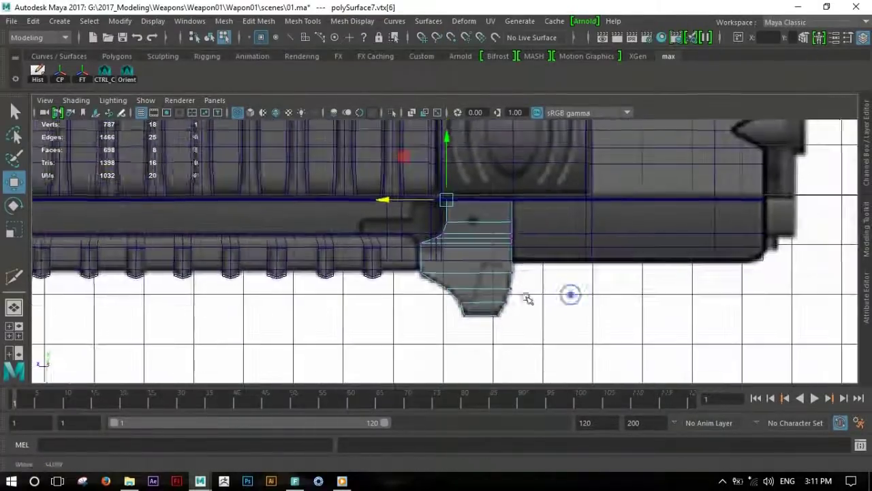
{"action": "left_click_drag", "start_coordinate": [552, 247], "coordinate": [411, 317]}
{"action": "key", "text": "space"}
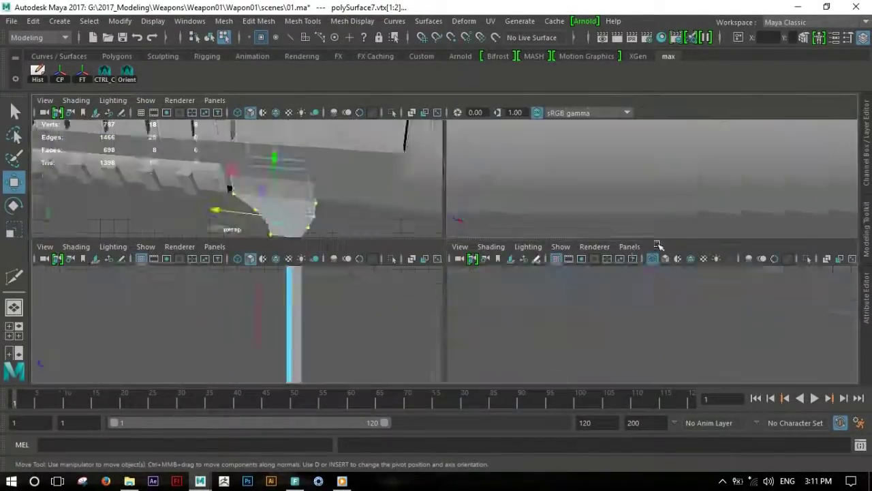
{"action": "key", "text": "space"}
{"action": "mouse_move", "coordinate": [545, 271]}
{"action": "left_mouse_down", "text": "alt"}
{"action": "mouse_move", "coordinate": [483, 276]}
{"action": "mouse_move", "coordinate": [436, 263]}
{"action": "mouse_move", "coordinate": [398, 264]}
{"action": "left_mouse_up", "text": "alt"}
{"action": "left_click_drag", "start_coordinate": [530, 243], "coordinate": [409, 323]}
{"action": "mouse_move", "coordinate": [502, 273]}
{"action": "left_mouse_down"}
{"action": "mouse_move", "coordinate": [418, 312]}
{"action": "mouse_move", "coordinate": [426, 289]}
{"action": "mouse_move", "coordinate": [553, 278]}
{"action": "left_mouse_up"}
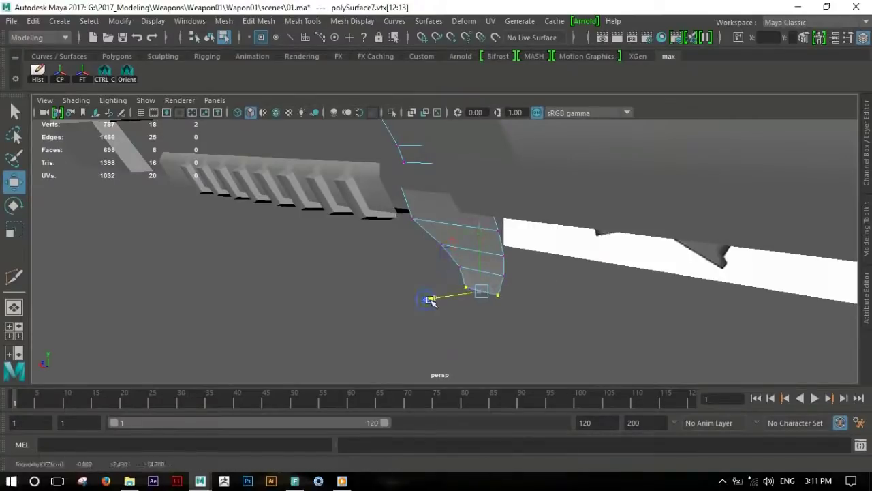
{"action": "mouse_move", "coordinate": [453, 282]}
{"action": "left_mouse_down", "text": "alt"}
{"action": "mouse_move", "coordinate": [425, 284]}
{"action": "mouse_move", "coordinate": [436, 290]}
{"action": "mouse_move", "coordinate": [399, 254]}
{"action": "mouse_move", "coordinate": [460, 207]}
{"action": "mouse_move", "coordinate": [389, 229]}
{"action": "mouse_move", "coordinate": [343, 227]}
{"action": "mouse_move", "coordinate": [419, 221]}
{"action": "left_mouse_up", "text": "alt"}
{"action": "left_click_drag", "start_coordinate": [355, 259], "coordinate": [336, 246]}
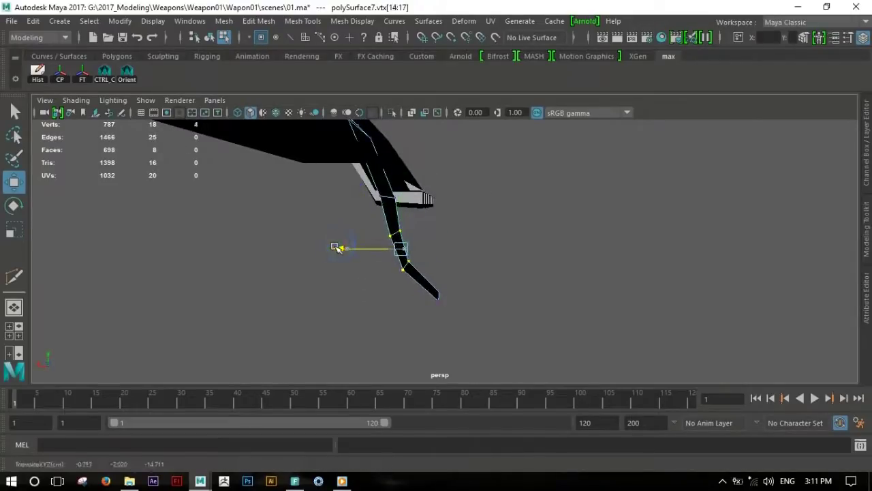
Shift the upper and corner vertices sideways in depth to shape the panel's bend
{"action": "left_click_drag", "start_coordinate": [423, 197], "coordinate": [361, 204]}
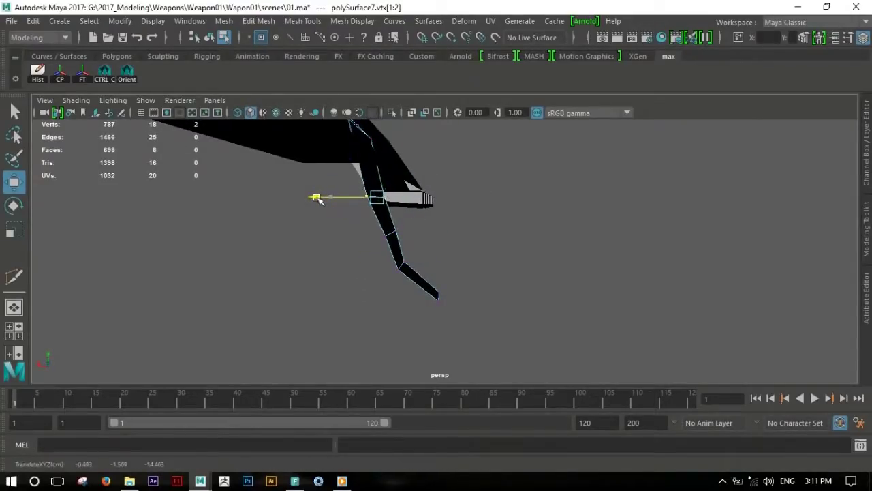
{"action": "left_click_drag", "start_coordinate": [470, 193], "coordinate": [383, 186], "text": "alt"}
{"action": "left_click_drag", "start_coordinate": [318, 210], "coordinate": [320, 213]}
{"action": "mouse_move", "coordinate": [320, 213]}
{"action": "left_mouse_down", "text": "alt"}
{"action": "mouse_move", "coordinate": [461, 254]}
{"action": "mouse_move", "coordinate": [485, 233]}
{"action": "mouse_move", "coordinate": [432, 241]}
{"action": "mouse_move", "coordinate": [336, 220]}
{"action": "mouse_move", "coordinate": [343, 243]}
{"action": "mouse_move", "coordinate": [460, 254]}
{"action": "mouse_move", "coordinate": [525, 236]}
{"action": "mouse_move", "coordinate": [426, 265]}
{"action": "mouse_move", "coordinate": [402, 241]}
{"action": "mouse_move", "coordinate": [467, 270]}
{"action": "mouse_move", "coordinate": [387, 245]}
{"action": "mouse_move", "coordinate": [359, 261]}
{"action": "mouse_move", "coordinate": [438, 307]}
{"action": "mouse_move", "coordinate": [440, 276]}
{"action": "mouse_move", "coordinate": [415, 288]}
{"action": "mouse_move", "coordinate": [558, 306]}
{"action": "mouse_move", "coordinate": [442, 280]}
{"action": "left_mouse_up", "text": "alt"}
{"action": "left_click", "coordinate": [530, 234]}
{"action": "left_click", "coordinate": [433, 292]}
{"action": "left_click_drag", "start_coordinate": [384, 308], "coordinate": [378, 308]}
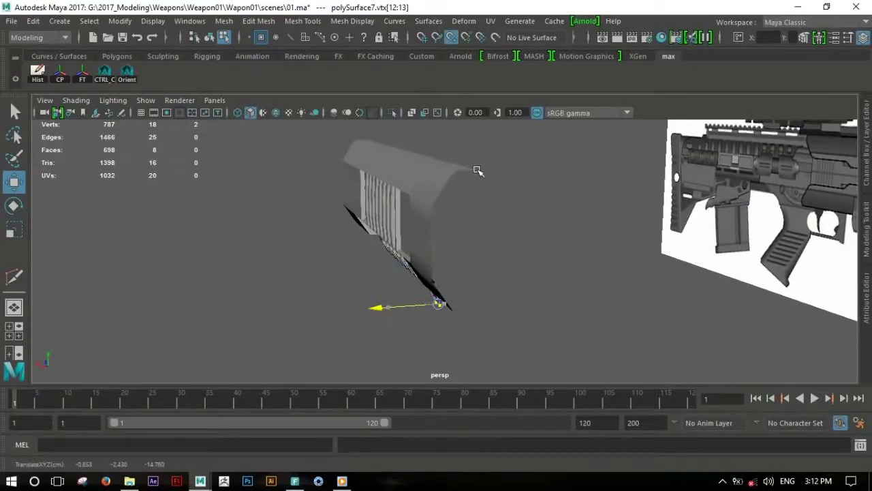
{"action": "mouse_move", "coordinate": [449, 292]}
{"action": "left_mouse_down", "text": "alt"}
{"action": "mouse_move", "coordinate": [440, 296]}
{"action": "mouse_move", "coordinate": [516, 293]}
{"action": "mouse_move", "coordinate": [464, 306]}
{"action": "mouse_move", "coordinate": [392, 289]}
{"action": "mouse_move", "coordinate": [444, 269]}
{"action": "left_mouse_up", "text": "alt"}
Extrude the panel's bottom edge into an extra edge strip
{"action": "key", "text": "F10"}
{"action": "left_click", "coordinate": [408, 275]}
{"action": "right_click_drag", "start_coordinate": [413, 254], "coordinate": [397, 287], "text": "shift"}
{"action": "mouse_move", "coordinate": [397, 286]}
{"action": "left_mouse_down", "text": "alt"}
{"action": "mouse_move", "coordinate": [448, 296]}
{"action": "mouse_move", "coordinate": [363, 296]}
{"action": "mouse_move", "coordinate": [379, 261]}
{"action": "left_mouse_up", "text": "alt"}
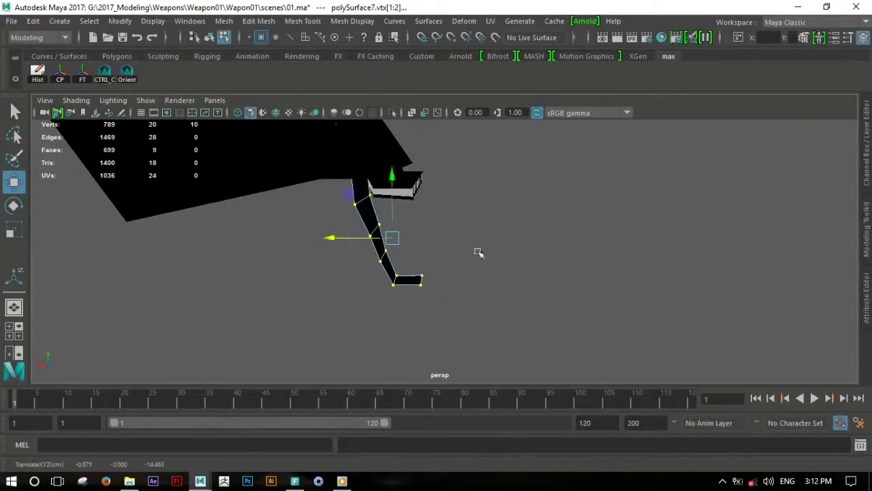
{"action": "left_click_drag", "start_coordinate": [478, 252], "coordinate": [351, 247], "text": "alt"}
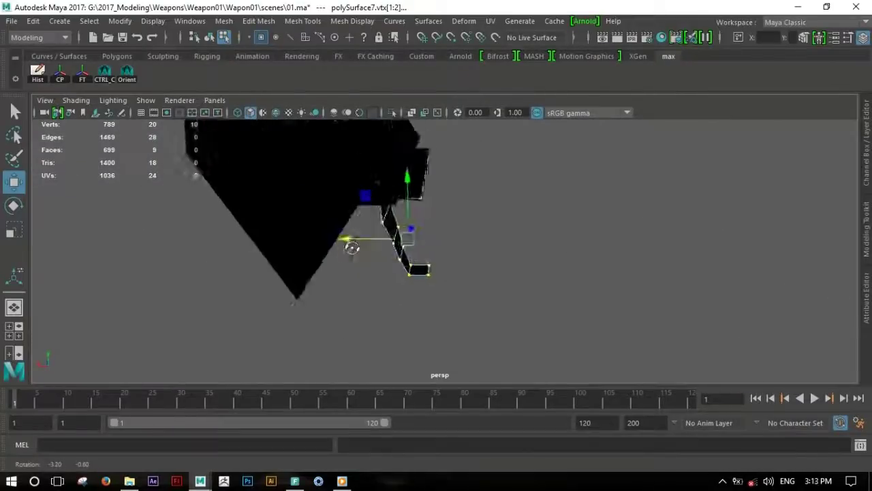
{"action": "mouse_move", "coordinate": [462, 249]}
{"action": "left_mouse_down"}
{"action": "mouse_move", "coordinate": [402, 311]}
{"action": "mouse_move", "coordinate": [418, 288]}
{"action": "left_mouse_up"}
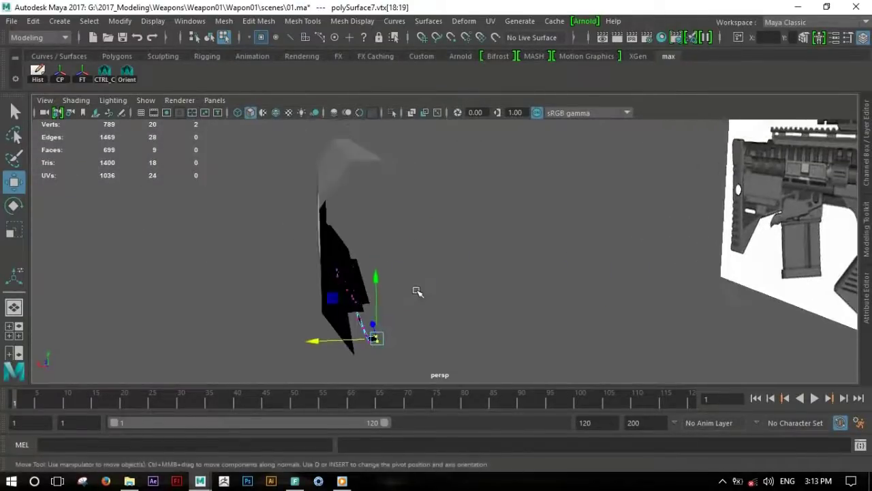
{"action": "mouse_move", "coordinate": [382, 160]}
{"action": "left_mouse_down", "text": "alt"}
{"action": "mouse_move", "coordinate": [479, 359]}
{"action": "mouse_move", "coordinate": [459, 292]}
{"action": "left_mouse_up", "text": "alt"}
{"action": "scroll", "coordinate": [409, 286], "scroll_direction": "up", "scroll_amount": 3}
{"action": "key", "text": "F8"}
Select the front grip piece in the zoomed-in side view
{"action": "mouse_move", "coordinate": [378, 300]}
{"action": "left_mouse_down", "text": "alt"}
{"action": "mouse_move", "coordinate": [347, 273]}
{"action": "mouse_move", "coordinate": [561, 273]}
{"action": "mouse_move", "coordinate": [539, 234]}
{"action": "mouse_move", "coordinate": [504, 246]}
{"action": "left_mouse_up", "text": "alt"}
{"action": "left_click_drag", "start_coordinate": [446, 273], "coordinate": [381, 259], "text": "alt"}
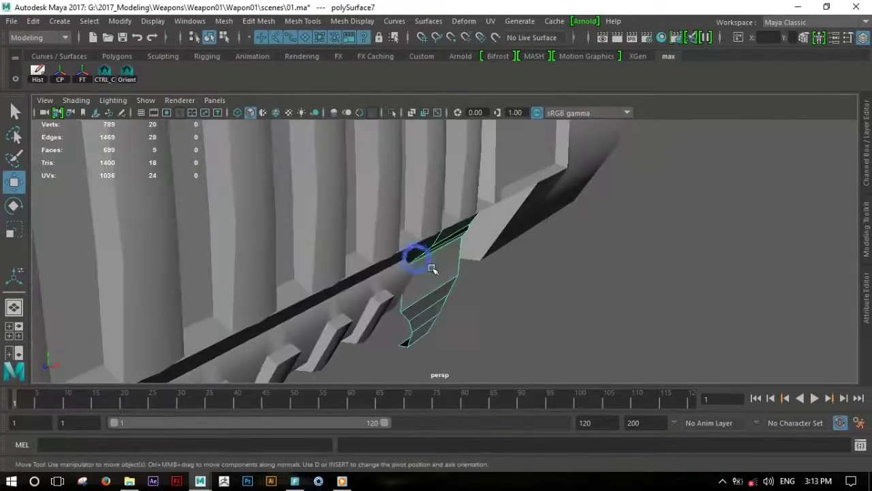
{"action": "left_click", "coordinate": [60, 71]}
{"action": "mouse_move", "coordinate": [495, 280]}
{"action": "left_mouse_down", "text": "alt"}
{"action": "mouse_move", "coordinate": [381, 253]}
{"action": "mouse_move", "coordinate": [552, 252]}
{"action": "left_mouse_up", "text": "alt"}
{"action": "left_click", "coordinate": [528, 302]}
{"action": "key", "text": "space"}
{"action": "key", "text": "space"}
{"action": "left_click", "coordinate": [440, 294]}
{"action": "mouse_move", "coordinate": [572, 308]}
{"action": "right_mouse_down", "text": "alt"}
{"action": "mouse_move", "coordinate": [635, 302]}
{"action": "mouse_move", "coordinate": [669, 253]}
{"action": "mouse_move", "coordinate": [594, 247]}
{"action": "mouse_move", "coordinate": [652, 250]}
{"action": "mouse_move", "coordinate": [590, 292]}
{"action": "right_mouse_up", "text": "alt"}
{"action": "left_click", "coordinate": [682, 222]}
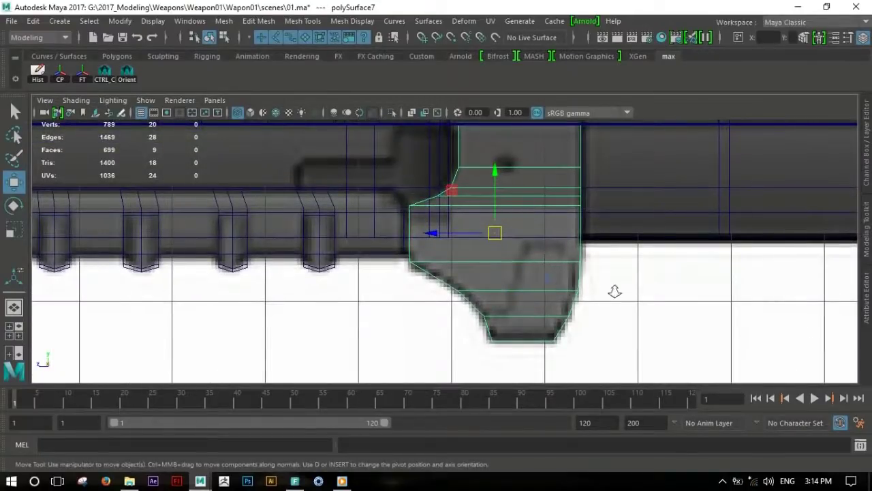
{"action": "right_click_drag", "start_coordinate": [615, 292], "coordinate": [587, 300], "text": "alt"}
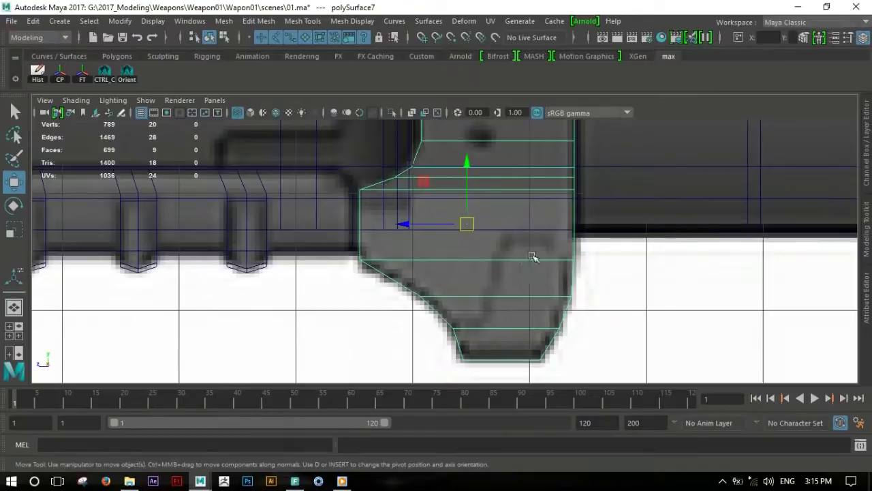
Extrude the grip panel's faces in the perspective view to give it thickness
{"action": "key", "text": "space"}
{"action": "key", "text": "space"}
{"action": "key", "text": "f"}
{"action": "right_click_drag", "start_coordinate": [477, 171], "coordinate": [483, 197], "text": "shift"}
{"action": "left_click_drag", "start_coordinate": [483, 197], "coordinate": [442, 263], "text": "alt"}
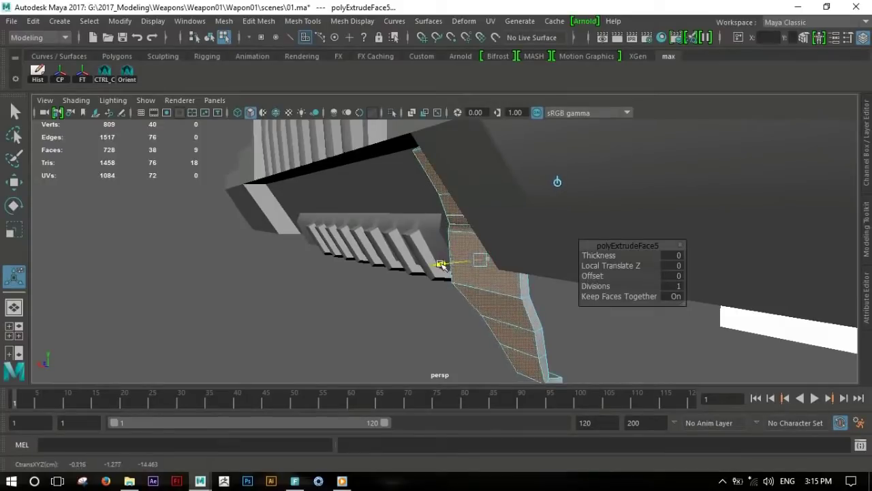
Delete the unwanted face from the grip block and reselect polySurface7
{"action": "key", "text": "q"}
{"action": "left_click", "coordinate": [656, 327]}
{"action": "mouse_move", "coordinate": [656, 327]}
{"action": "left_mouse_down", "text": "alt"}
{"action": "mouse_move", "coordinate": [444, 292]}
{"action": "mouse_move", "coordinate": [638, 282]}
{"action": "mouse_move", "coordinate": [521, 293]}
{"action": "mouse_move", "coordinate": [538, 276]}
{"action": "left_mouse_up", "text": "alt"}
{"action": "left_click", "coordinate": [506, 273]}
{"action": "key", "text": "f"}
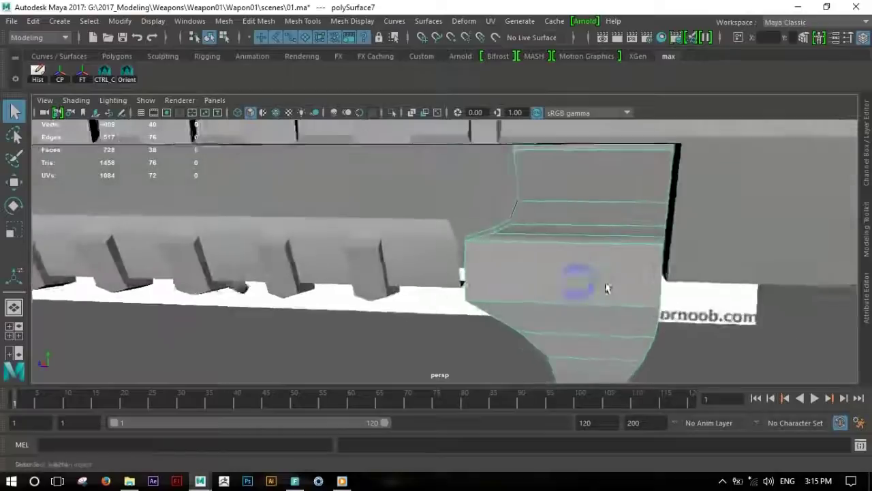
{"action": "key", "text": "w"}
{"action": "key", "text": "Delete"}
{"action": "mouse_move", "coordinate": [602, 200]}
{"action": "left_mouse_down", "text": "alt"}
{"action": "mouse_move", "coordinate": [539, 210]}
{"action": "mouse_move", "coordinate": [358, 172]}
{"action": "mouse_move", "coordinate": [549, 217]}
{"action": "left_mouse_up", "text": "alt"}
{"action": "left_click", "coordinate": [549, 216]}
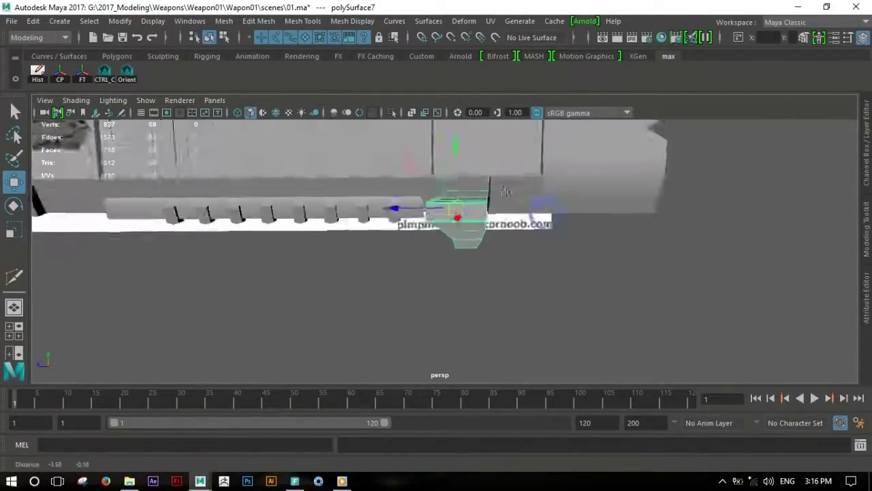
Duplicate Special the grip block with scale -1 and move the mirrored copy to the rail's other end
{"action": "left_click", "coordinate": [32, 21]}
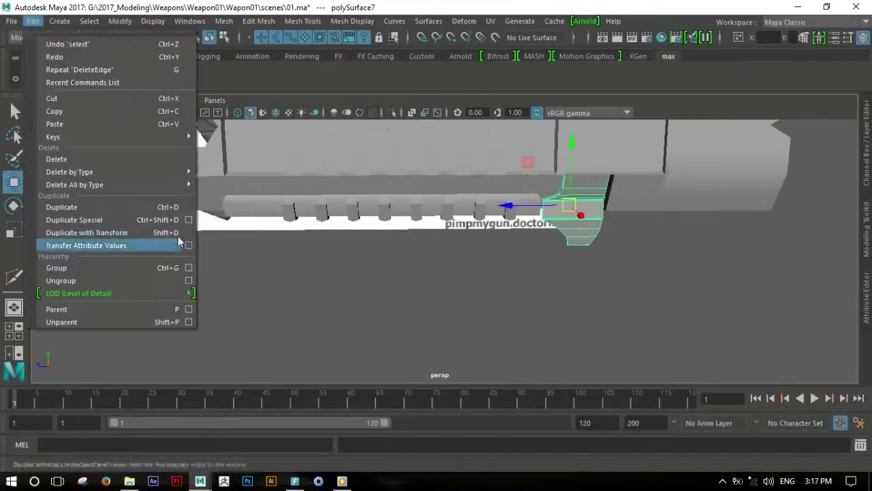
{"action": "left_click", "coordinate": [189, 216]}
{"action": "double_click", "coordinate": [689, 205]}
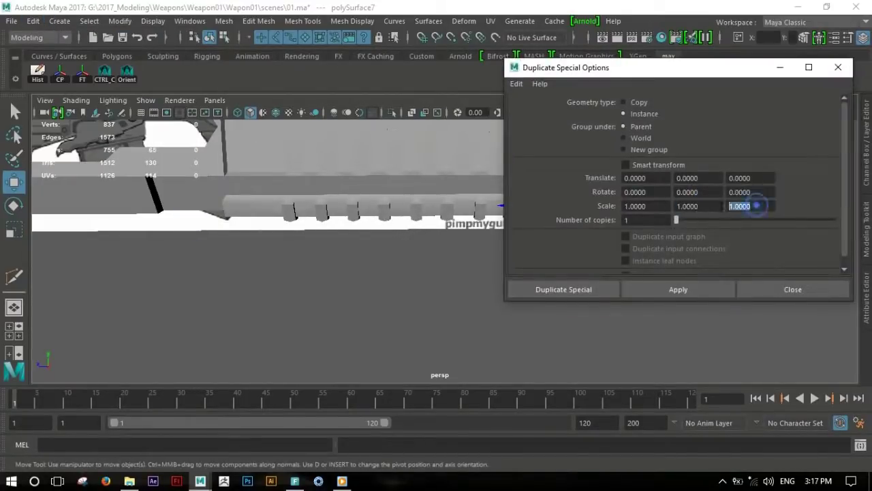
{"action": "type", "text": "-1.0000"}
{"action": "mouse_move", "coordinate": [565, 67]}
{"action": "left_mouse_down"}
{"action": "mouse_move", "coordinate": [694, 75]}
{"action": "mouse_move", "coordinate": [459, 89]}
{"action": "left_mouse_up"}
{"action": "left_click", "coordinate": [785, 298]}
{"action": "left_click", "coordinate": [720, 84]}
{"action": "key", "text": "space"}
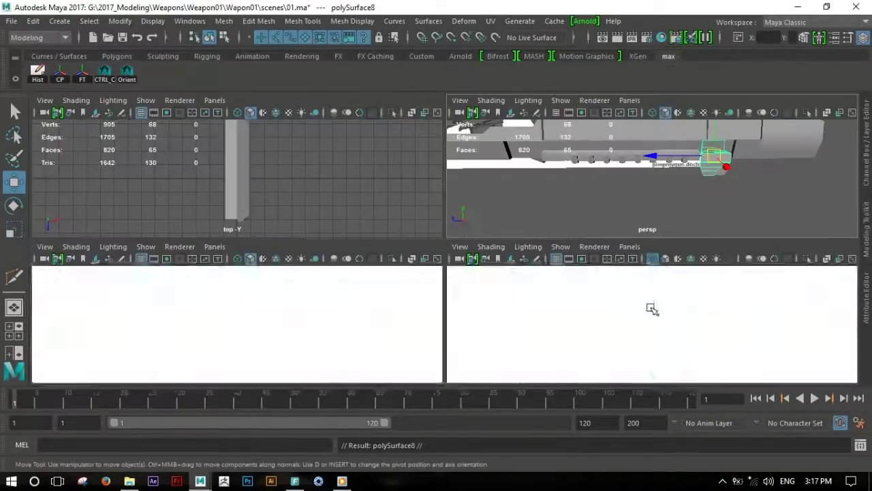
{"action": "key", "text": "space"}
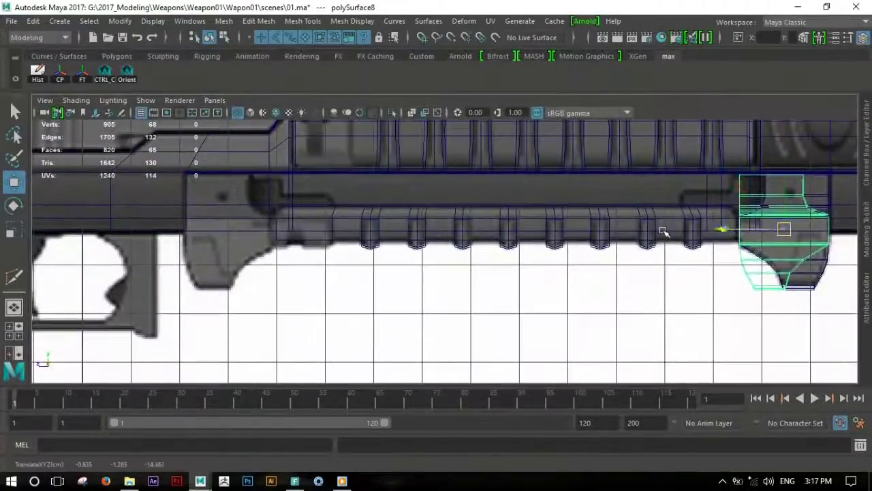
{"action": "left_click_drag", "start_coordinate": [720, 229], "coordinate": [166, 225]}
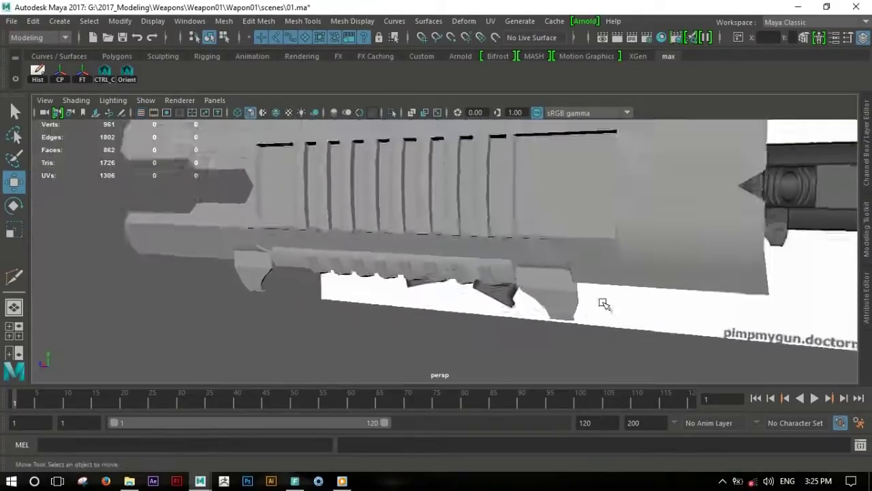
Select the lower strip faces along the rifle body and duplicate them as a separate panel
{"action": "left_click_drag", "start_coordinate": [529, 263], "coordinate": [565, 204], "text": "alt"}
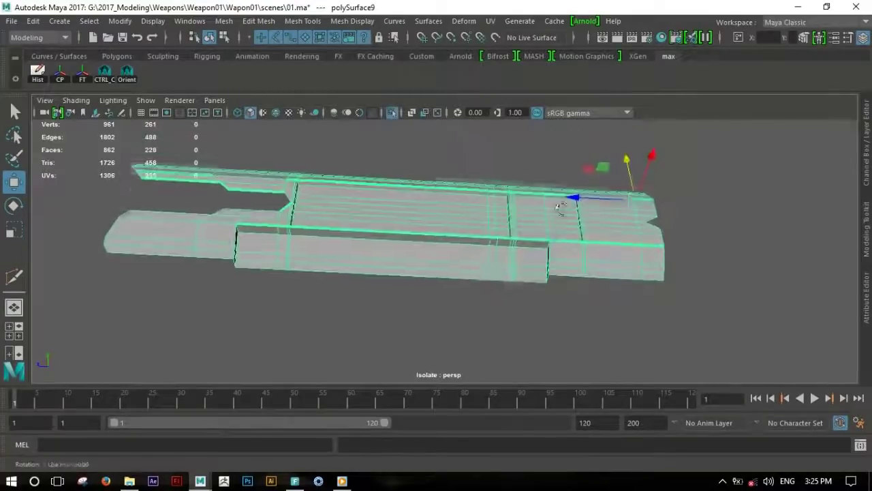
{"action": "right_click_drag", "start_coordinate": [565, 205], "coordinate": [697, 301], "text": "alt"}
{"action": "double_click", "coordinate": [634, 292]}
{"action": "mouse_move", "coordinate": [622, 288]}
{"action": "left_mouse_down", "text": "alt"}
{"action": "mouse_move", "coordinate": [657, 311]}
{"action": "mouse_move", "coordinate": [648, 292]}
{"action": "left_mouse_up", "text": "alt"}
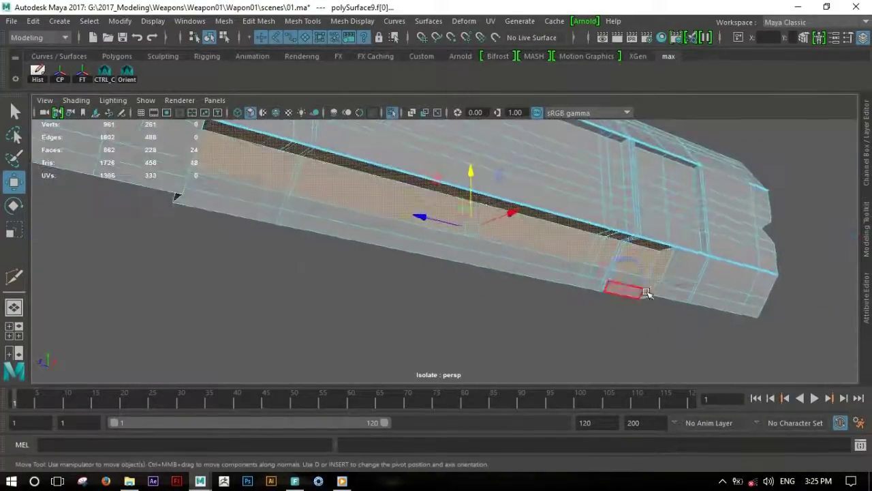
{"action": "left_click", "coordinate": [650, 283]}
{"action": "key", "text": "q"}
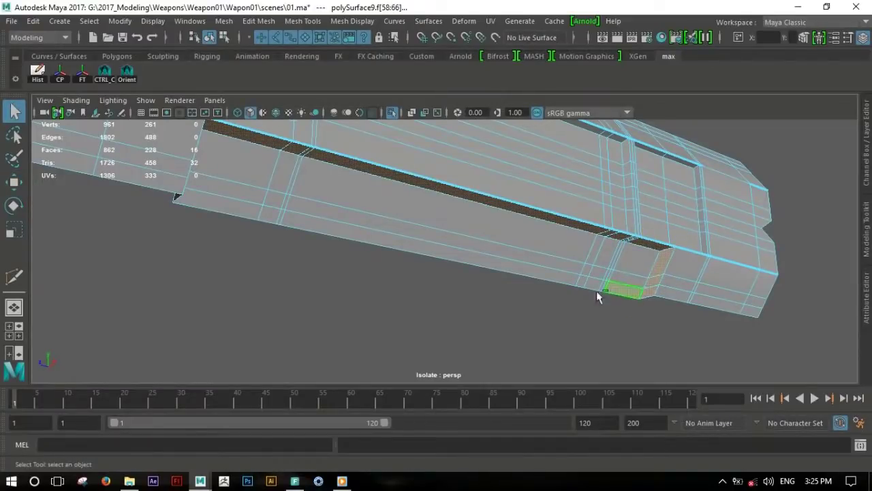
{"action": "double_click", "coordinate": [288, 219], "text": "shift"}
{"action": "mouse_move", "coordinate": [438, 228]}
{"action": "left_mouse_down", "text": "alt"}
{"action": "mouse_move", "coordinate": [397, 263]}
{"action": "mouse_move", "coordinate": [496, 272]}
{"action": "mouse_move", "coordinate": [434, 203]}
{"action": "left_mouse_up", "text": "alt"}
{"action": "right_click_drag", "start_coordinate": [435, 202], "coordinate": [435, 249], "text": "shift"}
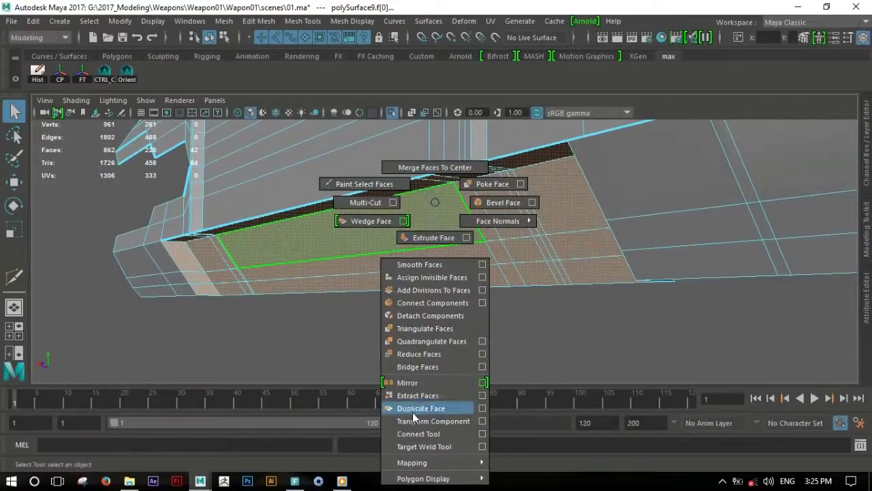
{"action": "right_click_drag", "start_coordinate": [412, 411], "coordinate": [412, 412], "text": "shift"}
{"action": "mouse_move", "coordinate": [418, 413]}
{"action": "left_mouse_down", "text": "alt"}
{"action": "mouse_move", "coordinate": [424, 265]}
{"action": "mouse_move", "coordinate": [412, 278]}
{"action": "left_mouse_up", "text": "alt"}
Delete the two face loops forming the thin dark strip from the duplicated panel
{"action": "key", "text": "q"}
{"action": "key", "text": "F8"}
{"action": "mouse_move", "coordinate": [483, 246]}
{"action": "left_mouse_down", "text": "alt"}
{"action": "mouse_move", "coordinate": [413, 279]}
{"action": "mouse_move", "coordinate": [534, 282]}
{"action": "left_mouse_up", "text": "alt"}
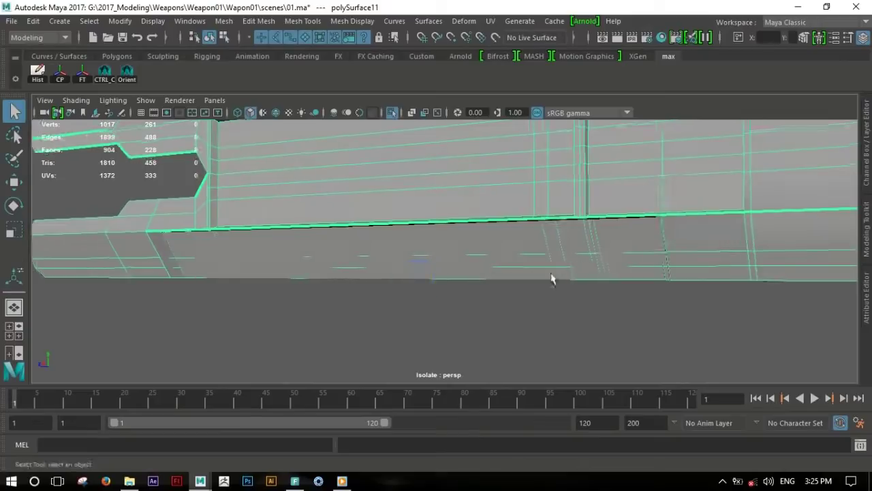
{"action": "scroll", "coordinate": [572, 272], "scroll_direction": "down", "scroll_amount": 5}
{"action": "scroll", "coordinate": [580, 265], "scroll_direction": "up", "scroll_amount": 5}
{"action": "left_click_drag", "start_coordinate": [580, 265], "coordinate": [701, 267], "text": "alt"}
{"action": "key", "text": "F11"}
{"action": "double_click", "coordinate": [673, 284]}
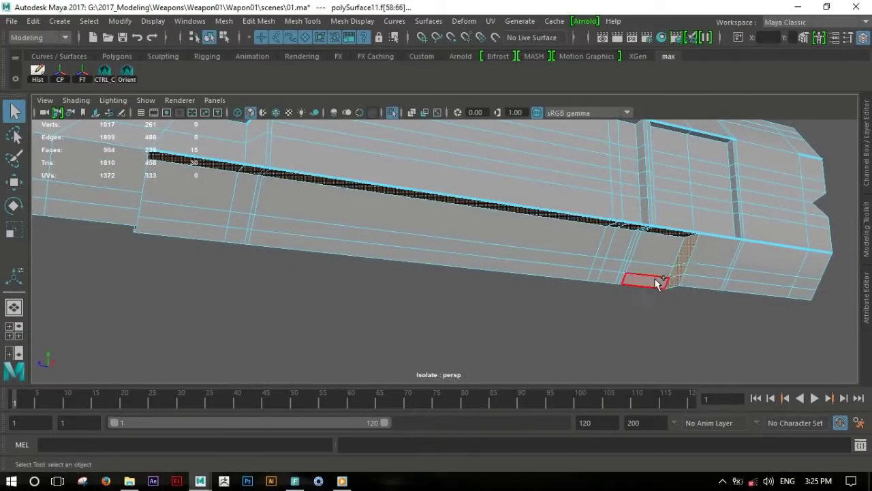
{"action": "double_click", "coordinate": [209, 230], "text": "shift"}
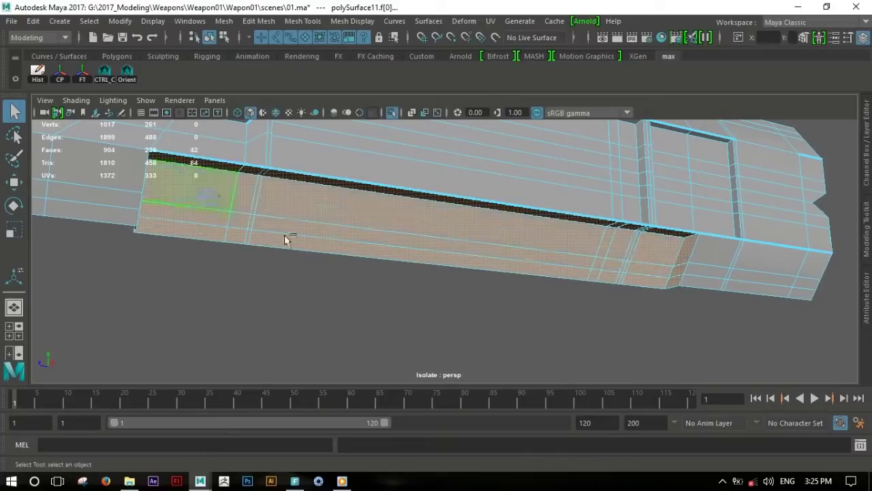
{"action": "key", "text": "Delete"}
{"action": "mouse_move", "coordinate": [662, 220]}
{"action": "left_mouse_down", "text": "alt"}
{"action": "mouse_move", "coordinate": [571, 241]}
{"action": "mouse_move", "coordinate": [596, 206]}
{"action": "left_mouse_up", "text": "alt"}
{"action": "scroll", "coordinate": [571, 240], "scroll_direction": "down", "scroll_amount": 3}
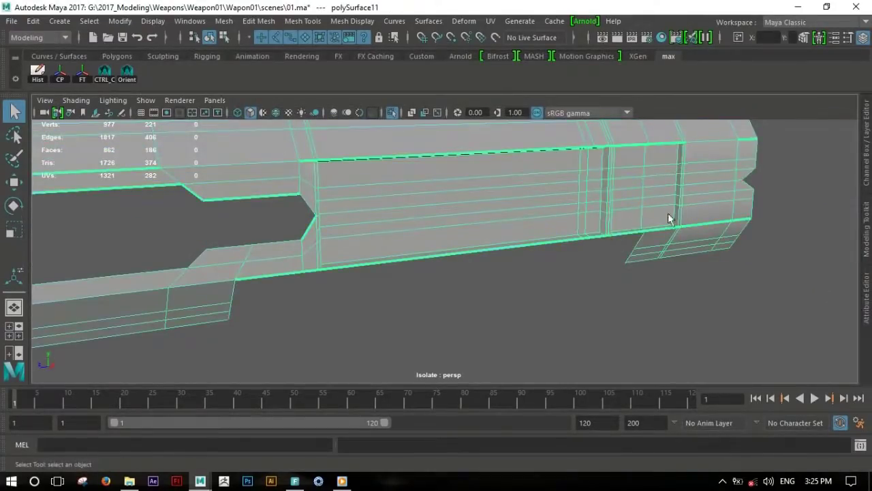
{"action": "mouse_move", "coordinate": [669, 218]}
{"action": "left_mouse_down", "text": "alt"}
{"action": "mouse_move", "coordinate": [483, 193]}
{"action": "mouse_move", "coordinate": [377, 193]}
{"action": "mouse_move", "coordinate": [504, 204]}
{"action": "mouse_move", "coordinate": [473, 214]}
{"action": "mouse_move", "coordinate": [473, 227]}
{"action": "mouse_move", "coordinate": [429, 247]}
{"action": "left_mouse_up", "text": "alt"}
Extrude all of the duplicated panel's faces to give it thickness
{"action": "key", "text": "f"}
{"action": "mouse_move", "coordinate": [613, 277]}
{"action": "right_mouse_down", "text": "alt"}
{"action": "mouse_move", "coordinate": [629, 273]}
{"action": "mouse_move", "coordinate": [729, 302]}
{"action": "right_mouse_up", "text": "alt"}
{"action": "mouse_move", "coordinate": [728, 280]}
{"action": "left_mouse_down", "text": "alt"}
{"action": "mouse_move", "coordinate": [720, 240]}
{"action": "mouse_move", "coordinate": [661, 229]}
{"action": "mouse_move", "coordinate": [723, 256]}
{"action": "mouse_move", "coordinate": [731, 238]}
{"action": "left_mouse_up", "text": "alt"}
{"action": "scroll", "coordinate": [717, 242], "scroll_direction": "down", "scroll_amount": 3}
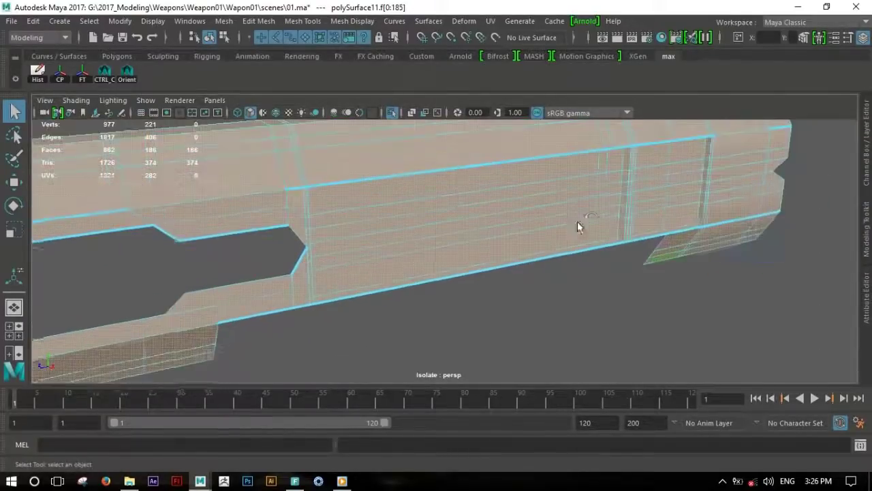
{"action": "right_click_drag", "start_coordinate": [540, 188], "coordinate": [534, 224], "text": "shift"}
{"action": "scroll", "coordinate": [667, 191], "scroll_direction": "up", "scroll_amount": 2}
{"action": "mouse_move", "coordinate": [667, 191]}
{"action": "left_mouse_down", "text": "alt"}
{"action": "mouse_move", "coordinate": [443, 189]}
{"action": "mouse_move", "coordinate": [338, 210]}
{"action": "mouse_move", "coordinate": [444, 220]}
{"action": "mouse_move", "coordinate": [313, 218]}
{"action": "mouse_move", "coordinate": [286, 208]}
{"action": "left_mouse_up", "text": "alt"}
{"action": "key", "text": "w"}
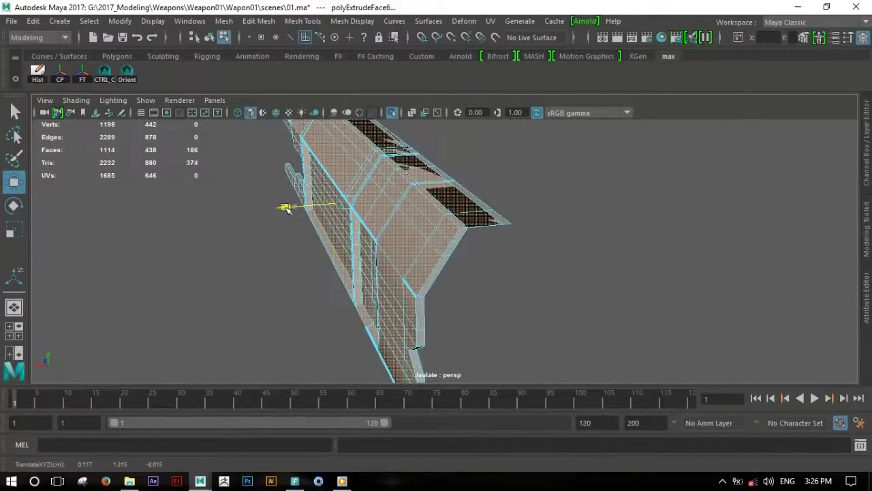
Select the panel's top strip of faces and move it up along Y
{"action": "left_click_drag", "start_coordinate": [286, 207], "coordinate": [300, 204], "text": "alt"}
{"action": "mouse_move", "coordinate": [463, 215]}
{"action": "left_mouse_down", "text": "alt"}
{"action": "mouse_move", "coordinate": [458, 265]}
{"action": "mouse_move", "coordinate": [510, 218]}
{"action": "mouse_move", "coordinate": [609, 259]}
{"action": "mouse_move", "coordinate": [428, 271]}
{"action": "left_mouse_up", "text": "alt"}
{"action": "left_click", "coordinate": [503, 264]}
{"action": "double_click", "coordinate": [427, 270]}
{"action": "mouse_move", "coordinate": [545, 248]}
{"action": "left_mouse_down", "text": "alt"}
{"action": "mouse_move", "coordinate": [556, 256]}
{"action": "mouse_move", "coordinate": [382, 204]}
{"action": "left_mouse_up", "text": "alt"}
{"action": "left_click_drag", "start_coordinate": [323, 136], "coordinate": [323, 130]}
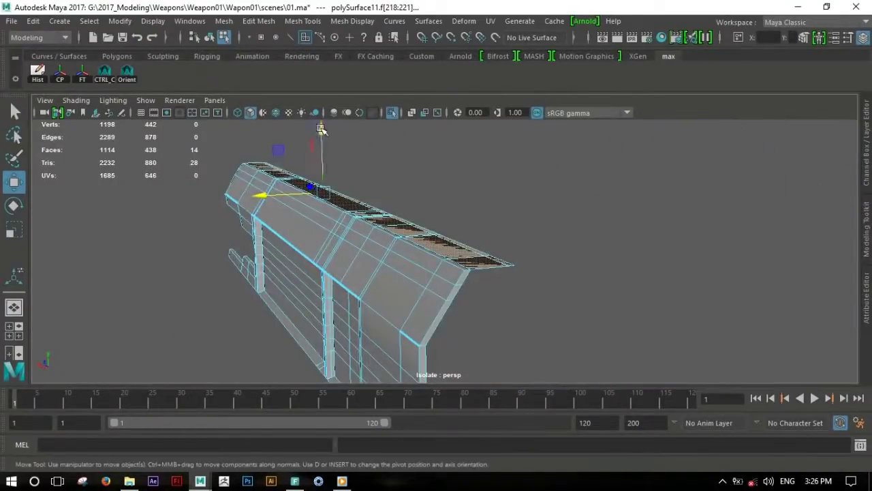
{"action": "mouse_move", "coordinate": [323, 132]}
{"action": "left_mouse_down", "text": "alt"}
{"action": "mouse_move", "coordinate": [403, 204]}
{"action": "mouse_move", "coordinate": [381, 206]}
{"action": "mouse_move", "coordinate": [415, 208]}
{"action": "mouse_move", "coordinate": [304, 207]}
{"action": "mouse_move", "coordinate": [381, 202]}
{"action": "mouse_move", "coordinate": [411, 214]}
{"action": "left_mouse_up", "text": "alt"}
Marquee-select the top corner vertices and scale them to reshape the upper edge
{"action": "key", "text": "F9"}
{"action": "left_click_drag", "start_coordinate": [415, 168], "coordinate": [362, 235]}
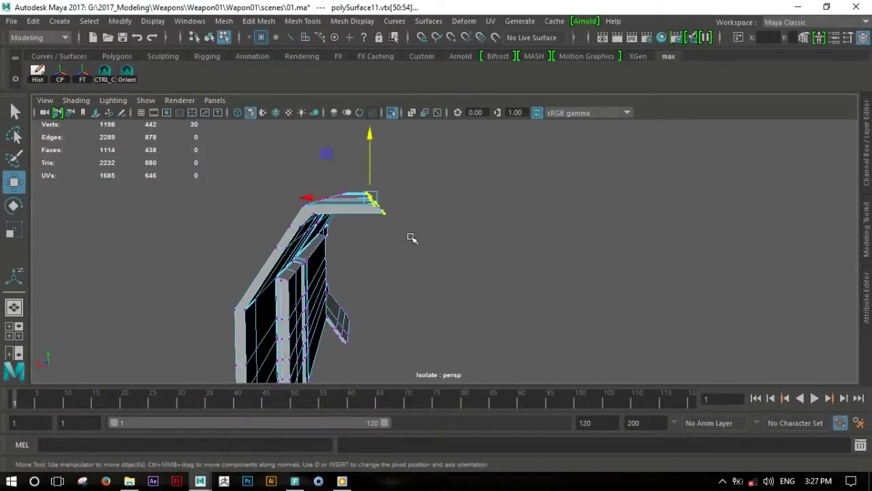
{"action": "key", "text": "r"}
{"action": "mouse_move", "coordinate": [481, 240]}
{"action": "left_mouse_down", "text": "alt"}
{"action": "mouse_move", "coordinate": [428, 189]}
{"action": "mouse_move", "coordinate": [379, 225]}
{"action": "mouse_move", "coordinate": [547, 195]}
{"action": "mouse_move", "coordinate": [443, 208]}
{"action": "mouse_move", "coordinate": [492, 220]}
{"action": "mouse_move", "coordinate": [562, 208]}
{"action": "mouse_move", "coordinate": [606, 241]}
{"action": "mouse_move", "coordinate": [516, 211]}
{"action": "mouse_move", "coordinate": [290, 226]}
{"action": "mouse_move", "coordinate": [405, 222]}
{"action": "mouse_move", "coordinate": [364, 185]}
{"action": "mouse_move", "coordinate": [490, 245]}
{"action": "mouse_move", "coordinate": [471, 270]}
{"action": "left_mouse_up", "text": "alt"}
{"action": "key", "text": "F8"}
{"action": "scroll", "coordinate": [471, 271], "scroll_direction": "up", "scroll_amount": 3}
Add a Multi-Cut point on the lower panel's bottom edge
{"action": "middle_click_drag", "start_coordinate": [408, 288], "coordinate": [534, 299], "text": "alt"}
{"action": "left_click", "coordinate": [475, 250]}
{"action": "mouse_move", "coordinate": [475, 250]}
{"action": "left_mouse_down", "text": "alt"}
{"action": "mouse_move", "coordinate": [454, 198]}
{"action": "mouse_move", "coordinate": [389, 204]}
{"action": "mouse_move", "coordinate": [483, 247]}
{"action": "mouse_move", "coordinate": [468, 242]}
{"action": "left_mouse_up", "text": "alt"}
{"action": "right_click_drag", "start_coordinate": [477, 220], "coordinate": [429, 218], "text": "shift"}
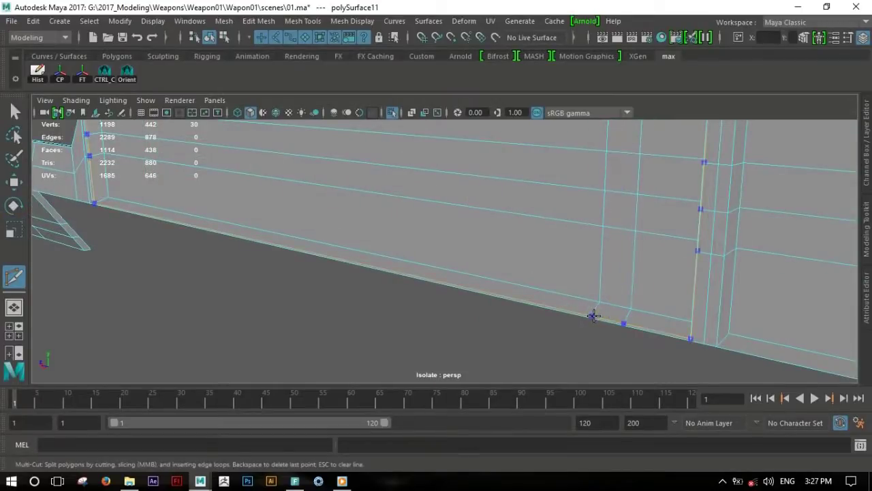
{"action": "left_click", "coordinate": [593, 315]}
{"action": "key", "text": "w"}
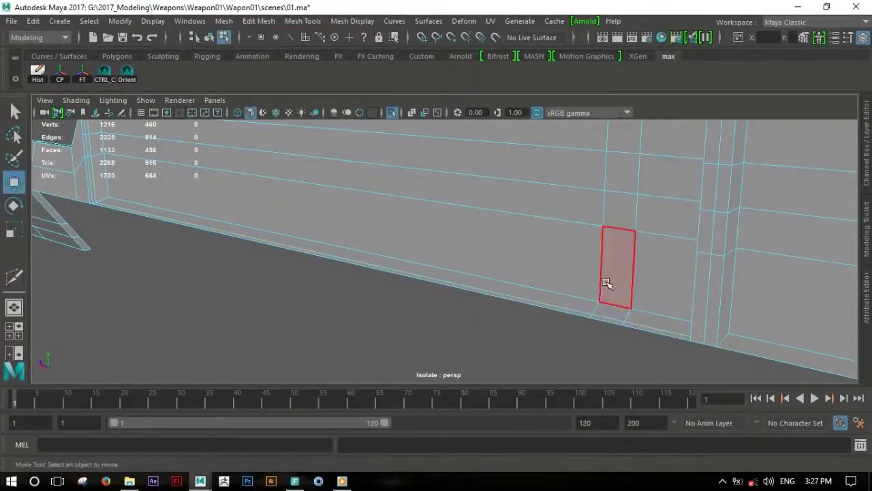
Extrude the short bottom edge downward, then move it back up
{"action": "left_click", "coordinate": [659, 330]}
{"action": "mouse_move", "coordinate": [296, 242]}
{"action": "left_mouse_down", "text": "alt"}
{"action": "mouse_move", "coordinate": [615, 249]}
{"action": "mouse_move", "coordinate": [553, 226]}
{"action": "left_mouse_up", "text": "alt"}
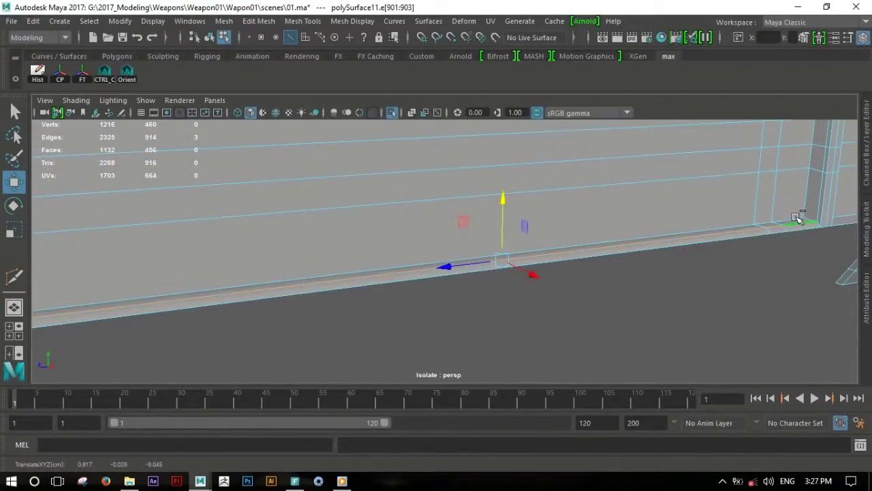
{"action": "left_click_drag", "start_coordinate": [611, 240], "coordinate": [622, 262], "text": "alt"}
{"action": "left_click_drag", "start_coordinate": [591, 218], "coordinate": [554, 274], "text": "shift"}
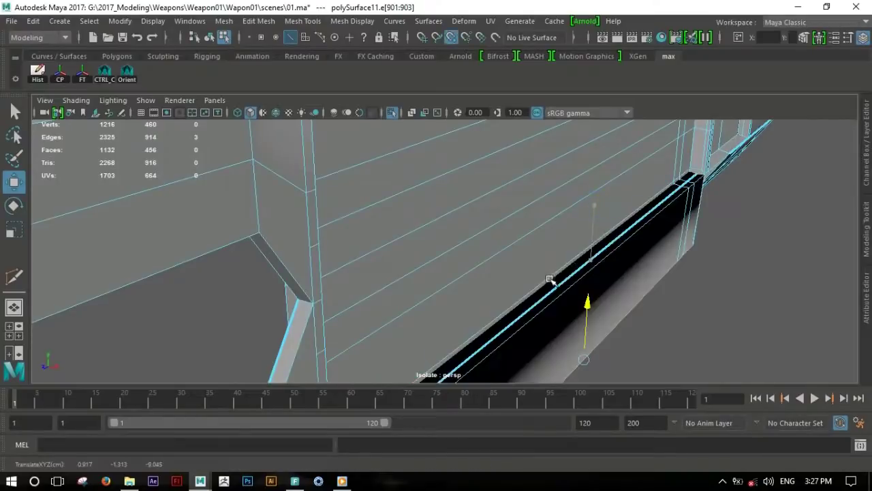
{"action": "middle_click_drag", "start_coordinate": [661, 199], "coordinate": [674, 179]}
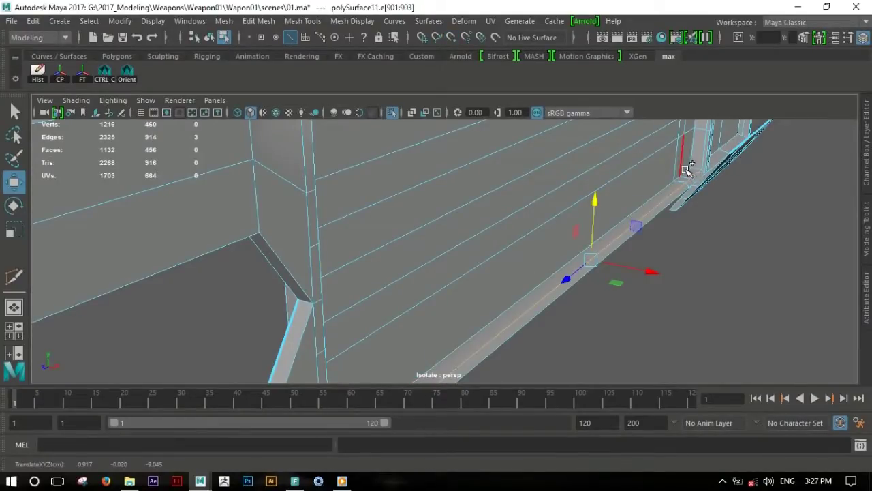
Select the long bottom edge loop and shift it vertically along Y
{"action": "mouse_move", "coordinate": [646, 188]}
{"action": "left_mouse_down", "text": "alt"}
{"action": "mouse_move", "coordinate": [534, 185]}
{"action": "mouse_move", "coordinate": [619, 265]}
{"action": "left_mouse_up", "text": "alt"}
{"action": "double_click", "coordinate": [618, 266]}
{"action": "left_click_drag", "start_coordinate": [558, 250], "coordinate": [341, 254], "text": "alt"}
{"action": "left_click_drag", "start_coordinate": [571, 226], "coordinate": [571, 234]}
{"action": "key", "text": "F8"}
Exit Isolate Select so the whole model shows over the reference in side view
{"action": "mouse_move", "coordinate": [768, 277]}
{"action": "left_mouse_down", "text": "alt"}
{"action": "mouse_move", "coordinate": [679, 249]}
{"action": "mouse_move", "coordinate": [553, 238]}
{"action": "mouse_move", "coordinate": [478, 208]}
{"action": "left_mouse_up", "text": "alt"}
{"action": "left_click", "coordinate": [479, 208]}
{"action": "key", "text": "ctrl+1"}
{"action": "left_click_drag", "start_coordinate": [678, 268], "coordinate": [443, 259], "text": "alt"}
{"action": "key", "text": "space"}
{"action": "key", "text": "space"}
Zoom the side view onto the rail and select the rail mesh in face mode
{"action": "scroll", "coordinate": [493, 247], "scroll_direction": "down", "scroll_amount": 2}
{"action": "scroll", "coordinate": [538, 259], "scroll_direction": "up", "scroll_amount": 2}
{"action": "scroll", "coordinate": [572, 282], "scroll_direction": "up", "scroll_amount": 1}
{"action": "scroll", "coordinate": [681, 295], "scroll_direction": "up", "scroll_amount": 2}
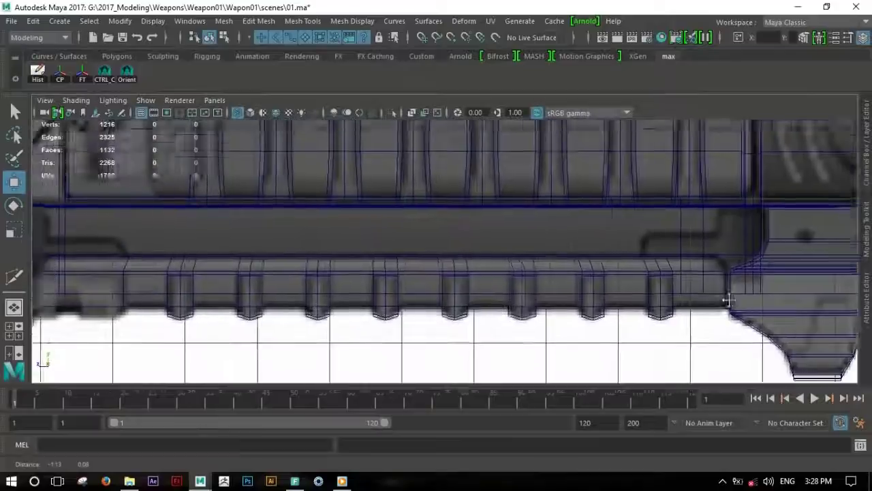
{"action": "scroll", "coordinate": [709, 297], "scroll_direction": "up", "scroll_amount": 1}
{"action": "middle_click_drag", "start_coordinate": [697, 296], "coordinate": [717, 300], "text": "alt"}
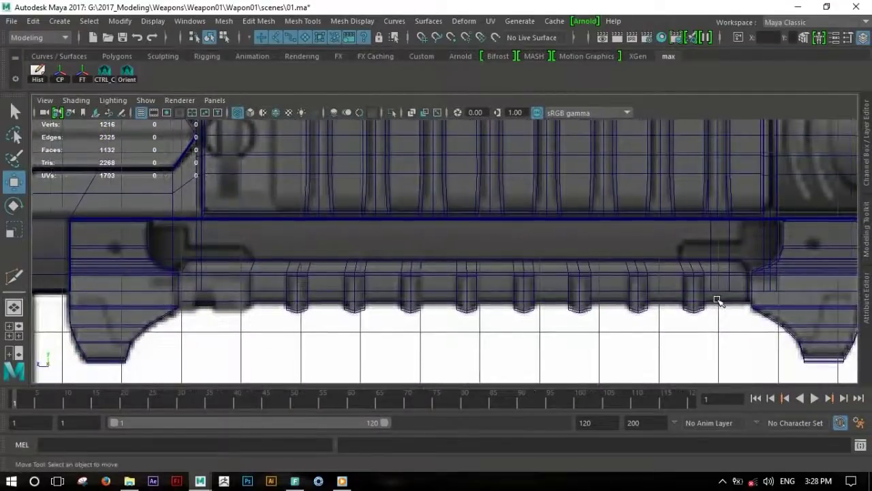
{"action": "left_click", "coordinate": [711, 239]}
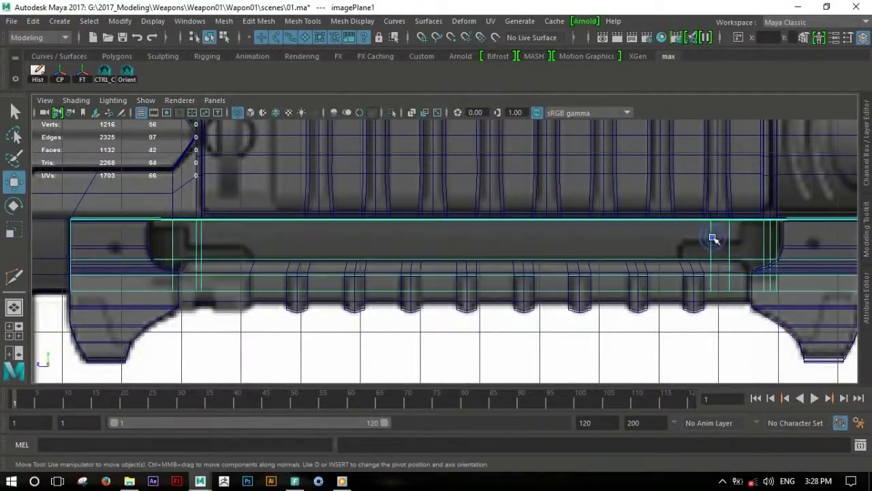
{"action": "middle_click_drag", "start_coordinate": [704, 248], "coordinate": [706, 245], "text": "alt"}
{"action": "right_click_drag", "start_coordinate": [713, 243], "coordinate": [713, 140]}
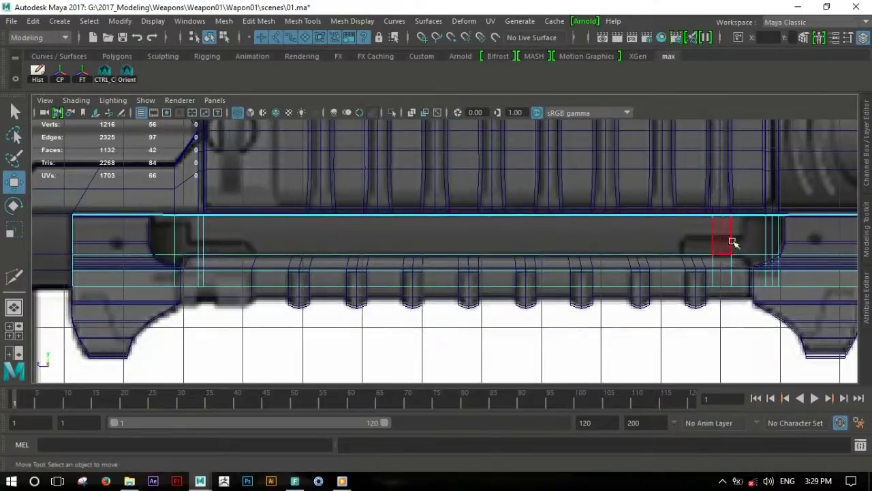
Insert two horizontal edge loops across the rail with Multi-Cut
{"action": "right_click_drag", "start_coordinate": [684, 242], "coordinate": [711, 237], "text": "shift"}
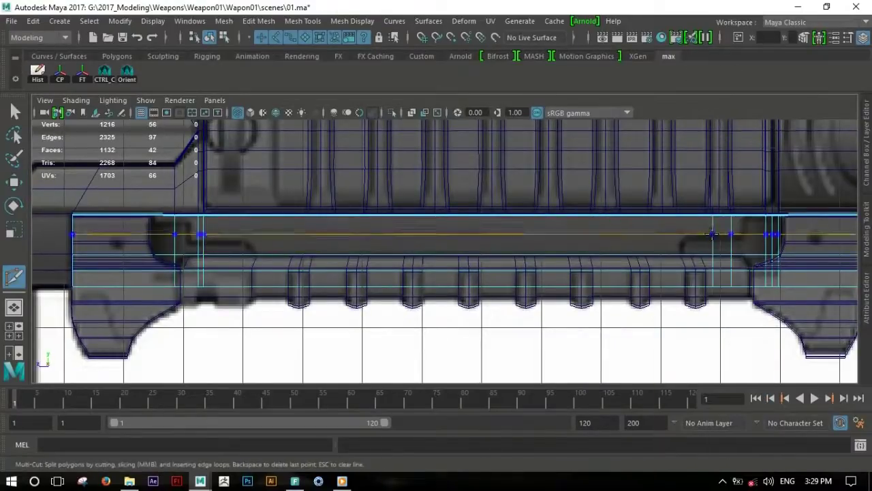
{"action": "left_click", "coordinate": [712, 228], "text": "ctrl"}
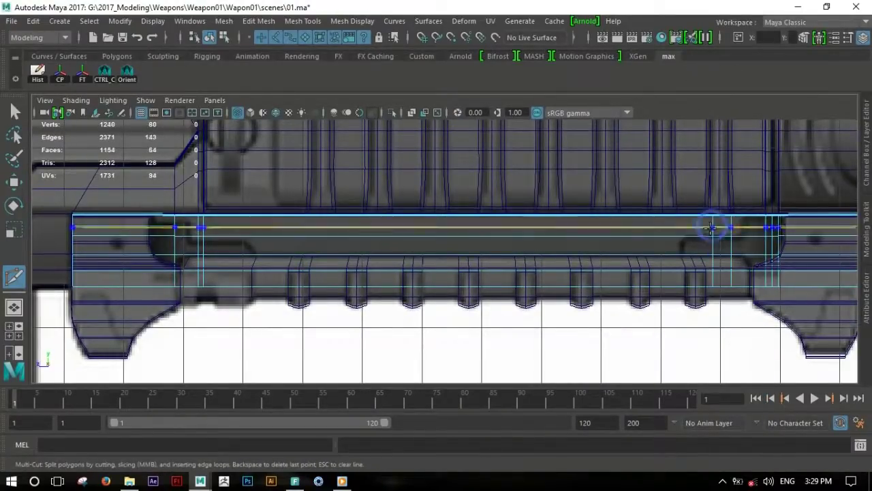
{"action": "left_click", "coordinate": [712, 246], "text": "ctrl"}
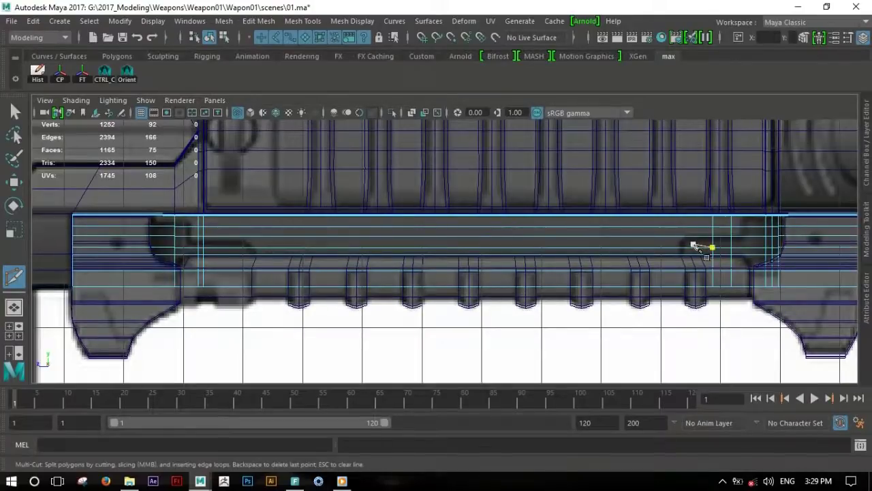
{"action": "scroll", "coordinate": [702, 245], "scroll_direction": "up", "scroll_amount": 3}
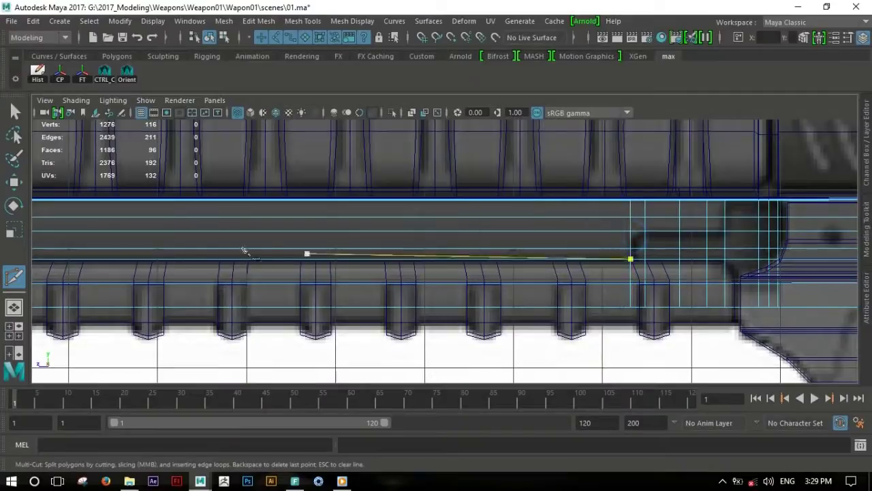
{"action": "middle_click_drag", "start_coordinate": [271, 253], "coordinate": [580, 255], "text": "alt"}
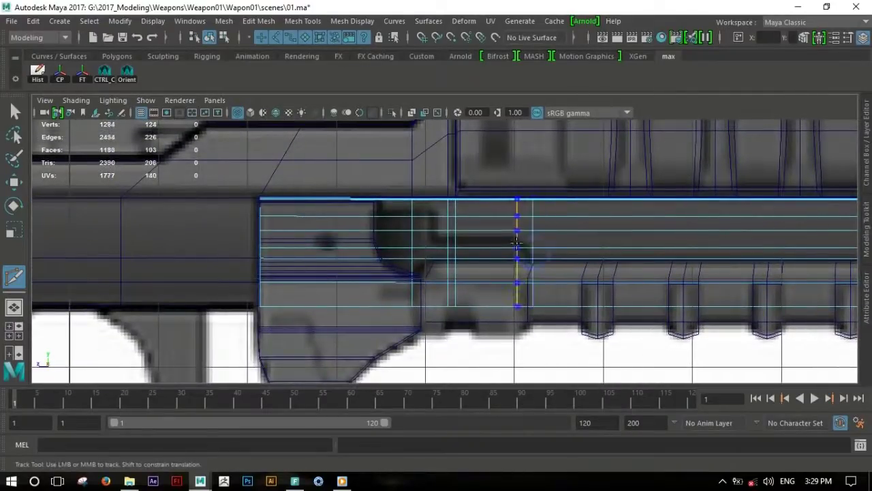
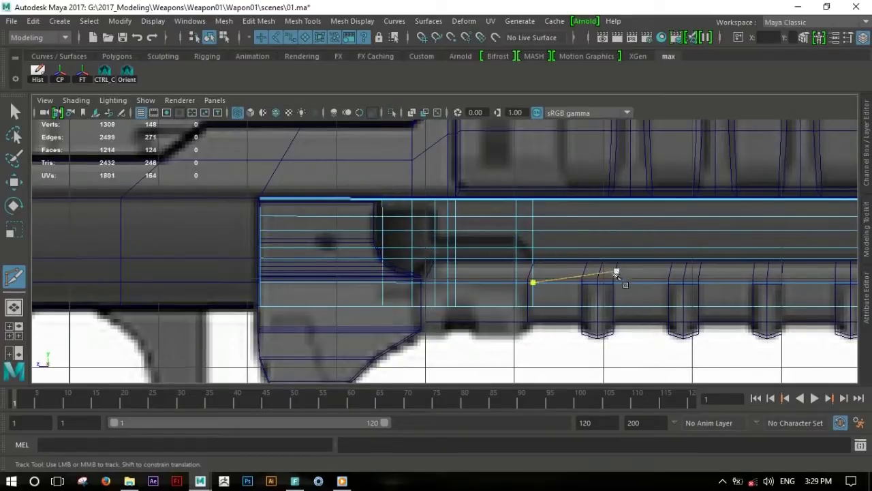
Slide the cut's lower end vertex left along the groove and snap the top vertex onto the neighbouring line
{"action": "key", "text": "w"}
{"action": "middle_click_drag", "start_coordinate": [790, 276], "coordinate": [483, 266], "text": "alt"}
{"action": "scroll", "coordinate": [551, 278], "scroll_direction": "up", "scroll_amount": 3}
{"action": "right_click_drag", "start_coordinate": [563, 169], "coordinate": [622, 195]}
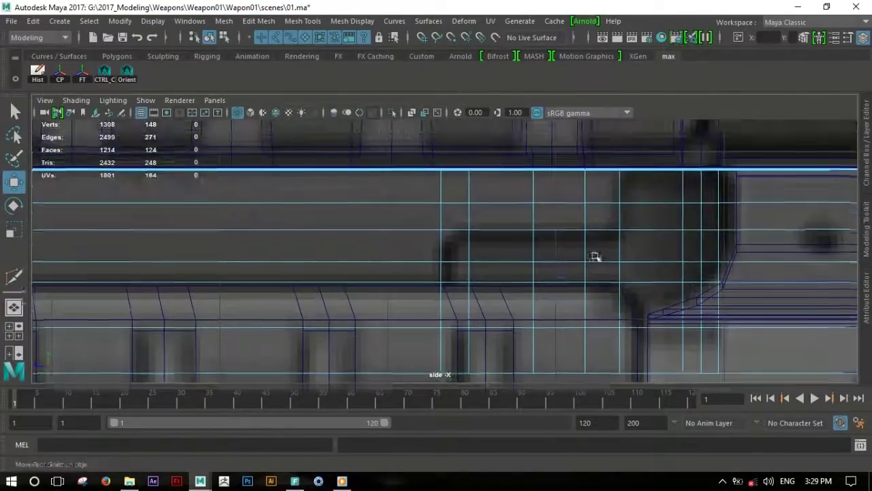
{"action": "left_click_drag", "start_coordinate": [603, 250], "coordinate": [606, 252]}
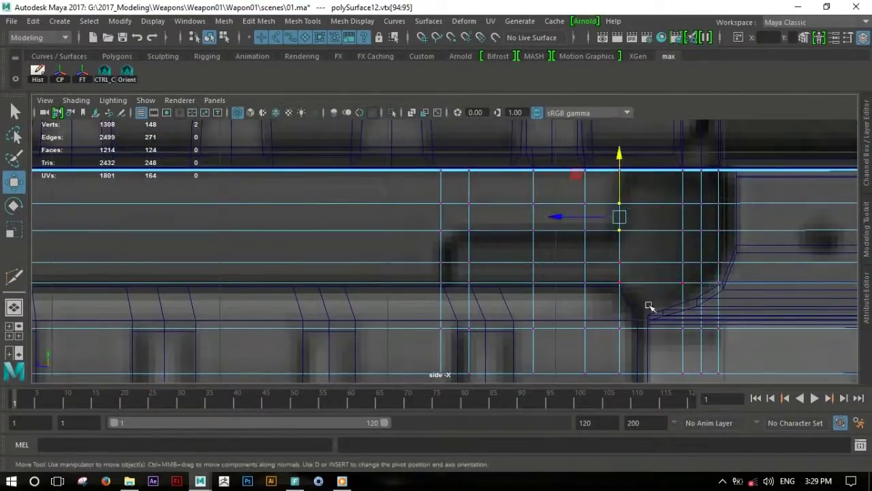
{"action": "scroll", "coordinate": [637, 261], "scroll_direction": "down", "scroll_amount": 2}
{"action": "scroll", "coordinate": [691, 271], "scroll_direction": "down", "scroll_amount": 2}
{"action": "left_click_drag", "start_coordinate": [567, 236], "coordinate": [543, 238]}
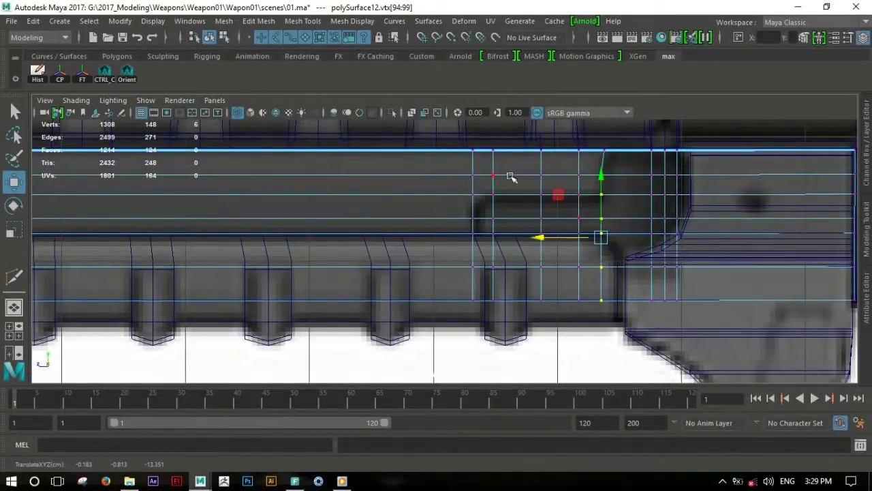
{"action": "left_click", "coordinate": [612, 146]}
{"action": "middle_click_drag", "start_coordinate": [658, 186], "coordinate": [586, 169]}
Nudge the selected vertices down, then lower the front horizontal vertex row and shift it slightly left
{"action": "middle_click_drag", "start_coordinate": [564, 212], "coordinate": [539, 209], "text": "alt"}
{"action": "scroll", "coordinate": [609, 219], "scroll_direction": "up", "scroll_amount": 1}
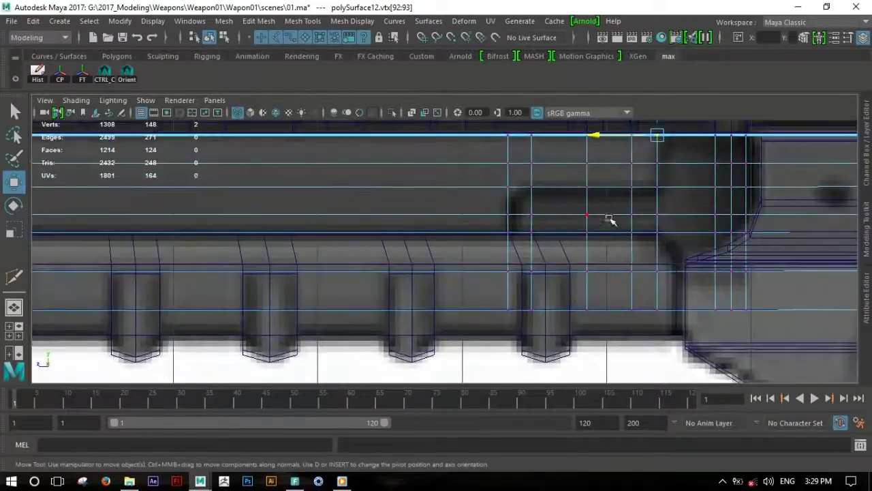
{"action": "scroll", "coordinate": [502, 243], "scroll_direction": "down", "scroll_amount": 3}
{"action": "scroll", "coordinate": [590, 250], "scroll_direction": "up", "scroll_amount": 2}
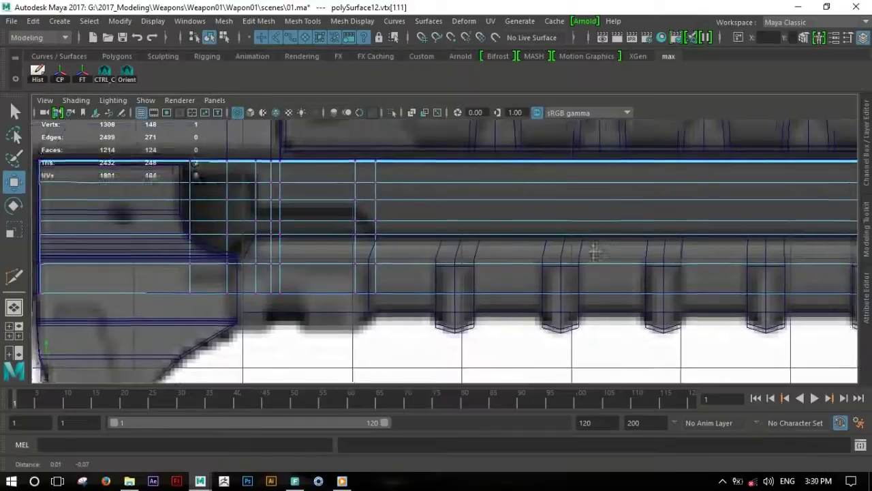
{"action": "right_click_drag", "start_coordinate": [626, 236], "coordinate": [412, 244], "text": "alt"}
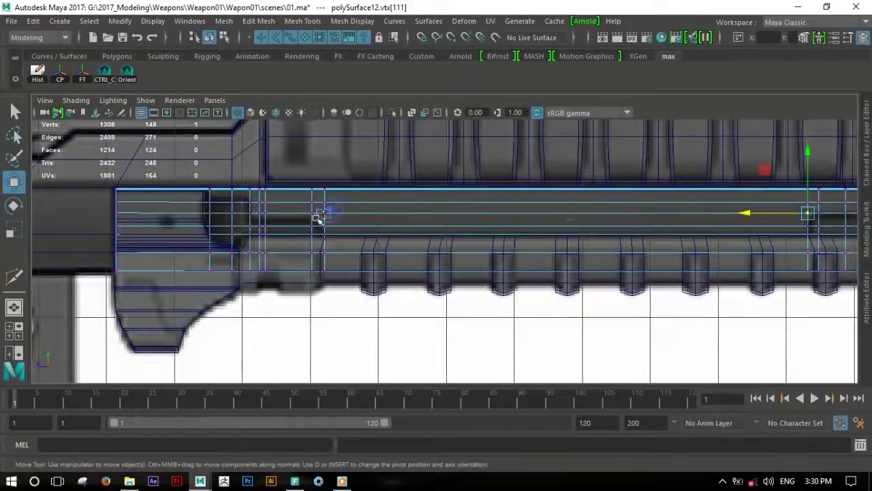
{"action": "left_click_drag", "start_coordinate": [567, 152], "coordinate": [569, 157]}
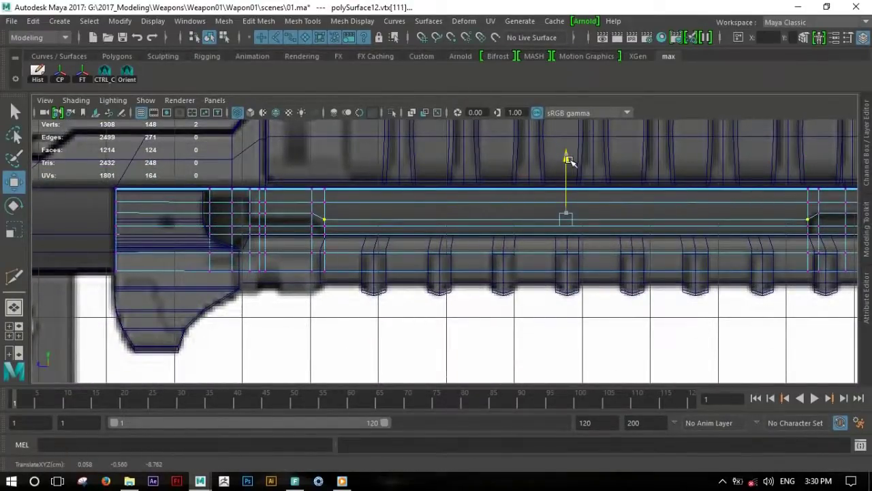
{"action": "left_click_drag", "start_coordinate": [328, 205], "coordinate": [191, 218]}
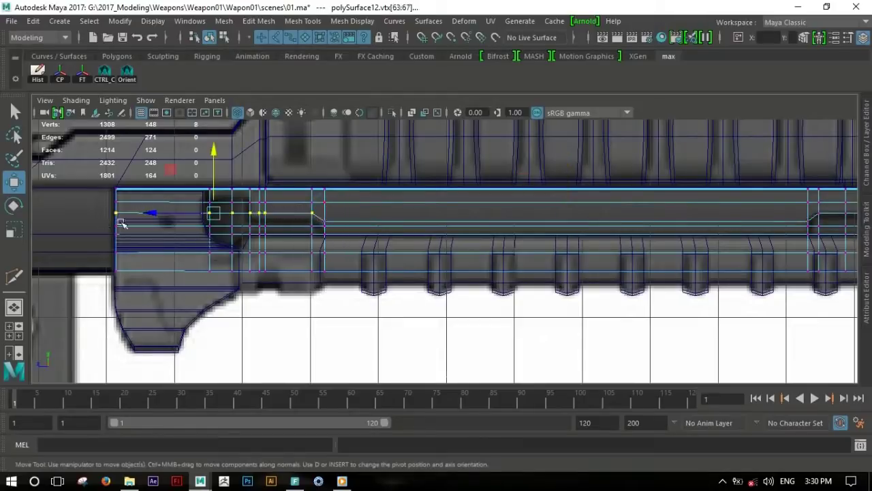
{"action": "scroll", "coordinate": [121, 224], "scroll_direction": "up", "scroll_amount": 2}
{"action": "middle_click_drag", "start_coordinate": [647, 251], "coordinate": [601, 259], "text": "alt"}
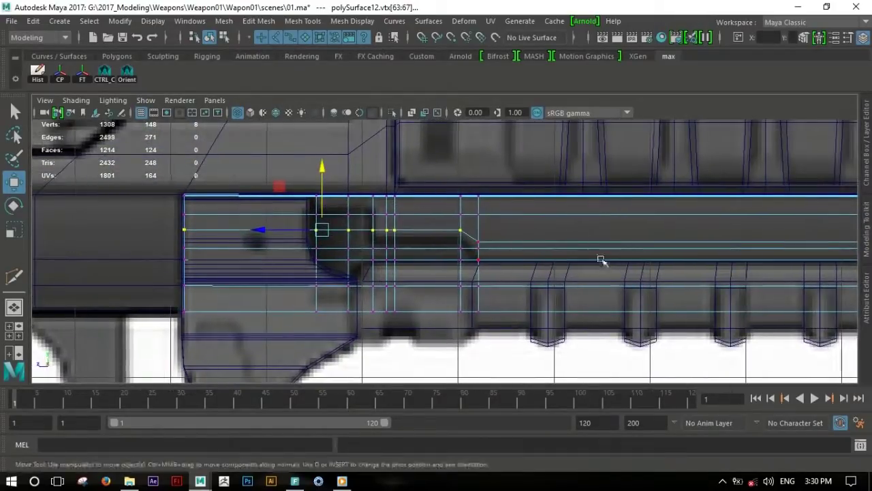
{"action": "left_click_drag", "start_coordinate": [322, 169], "coordinate": [324, 173]}
{"action": "middle_click_drag", "start_coordinate": [587, 285], "coordinate": [560, 280], "text": "alt"}
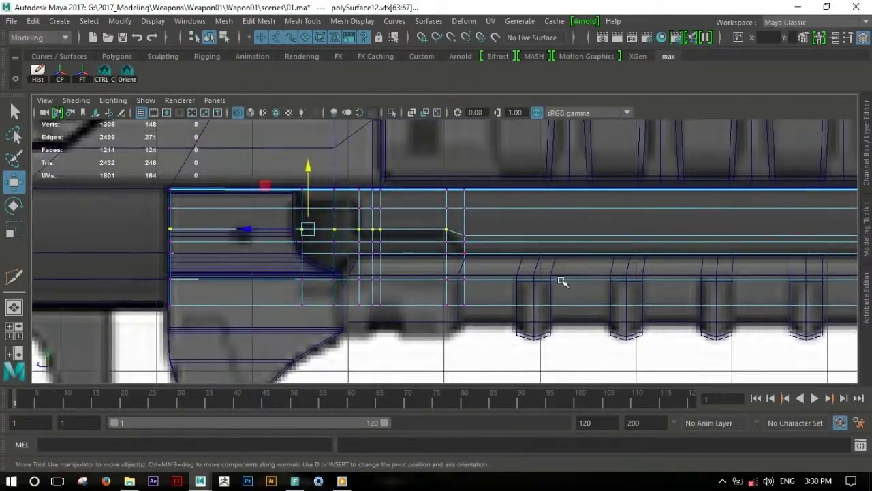
{"action": "left_click_drag", "start_coordinate": [406, 248], "coordinate": [403, 250]}
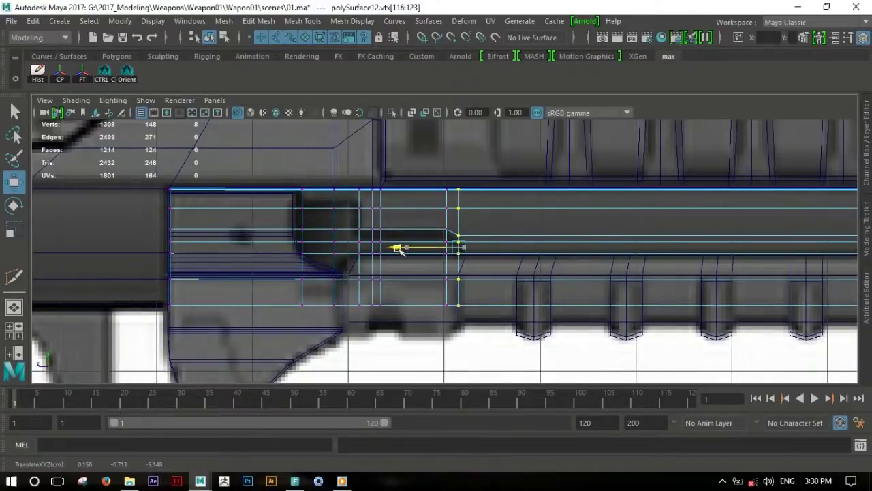
Select the full top row of vertices and bring the mesh's rear end into view
{"action": "scroll", "coordinate": [550, 295], "scroll_direction": "up", "scroll_amount": 5}
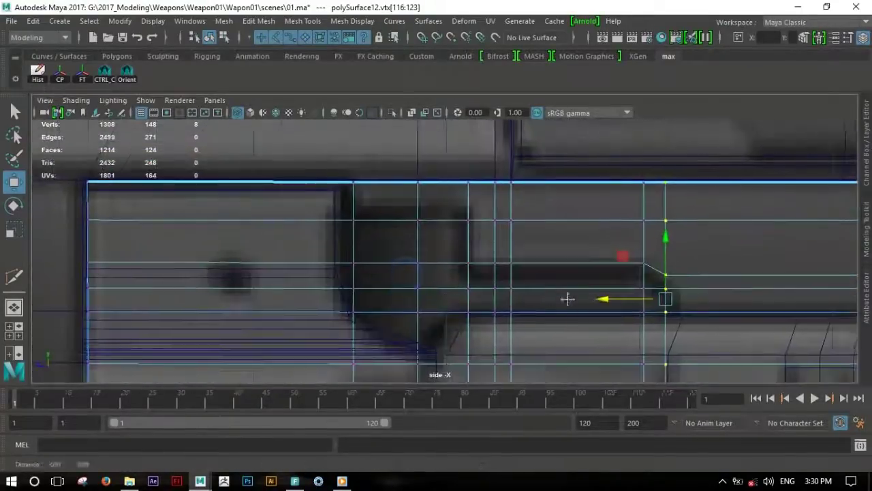
{"action": "scroll", "coordinate": [506, 243], "scroll_direction": "down", "scroll_amount": 3}
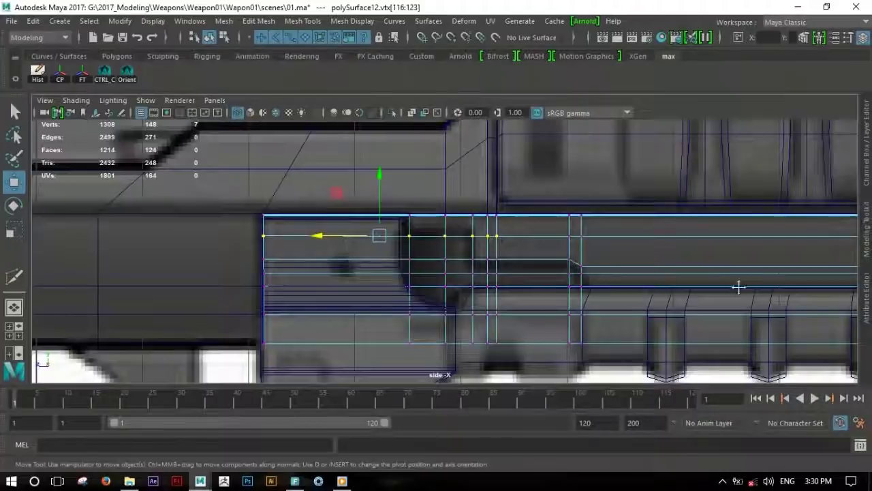
{"action": "middle_click_drag", "start_coordinate": [747, 286], "coordinate": [442, 273], "text": "alt"}
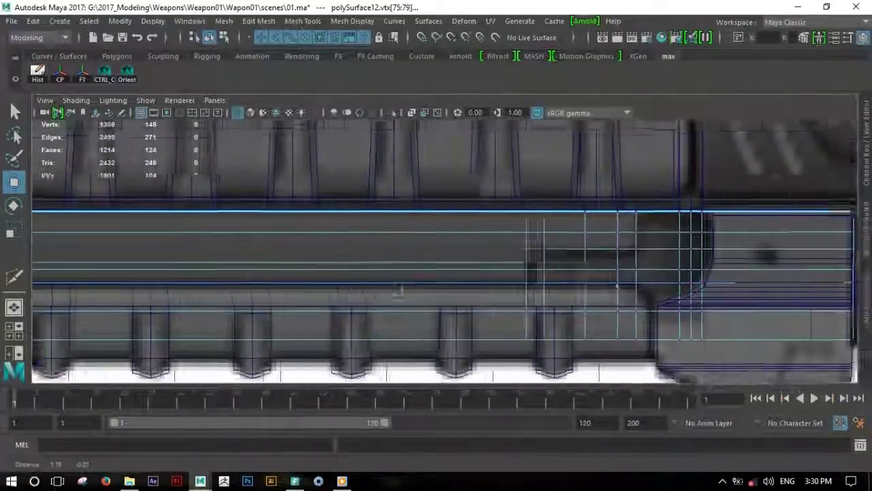
{"action": "mouse_move", "coordinate": [373, 251]}
{"action": "middle_mouse_down", "text": "alt"}
{"action": "mouse_move", "coordinate": [486, 286]}
{"action": "mouse_move", "coordinate": [714, 227]}
{"action": "middle_mouse_up", "text": "alt"}
{"action": "left_click_drag", "start_coordinate": [383, 246], "coordinate": [384, 246], "text": "shift"}
{"action": "middle_click_drag", "start_coordinate": [380, 306], "coordinate": [746, 181], "text": "alt"}
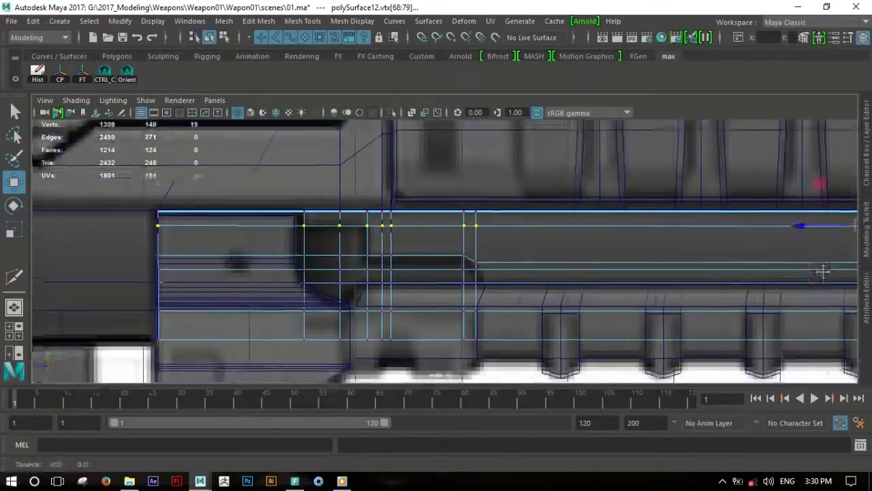
{"action": "middle_click_drag", "start_coordinate": [377, 257], "coordinate": [570, 240], "text": "alt"}
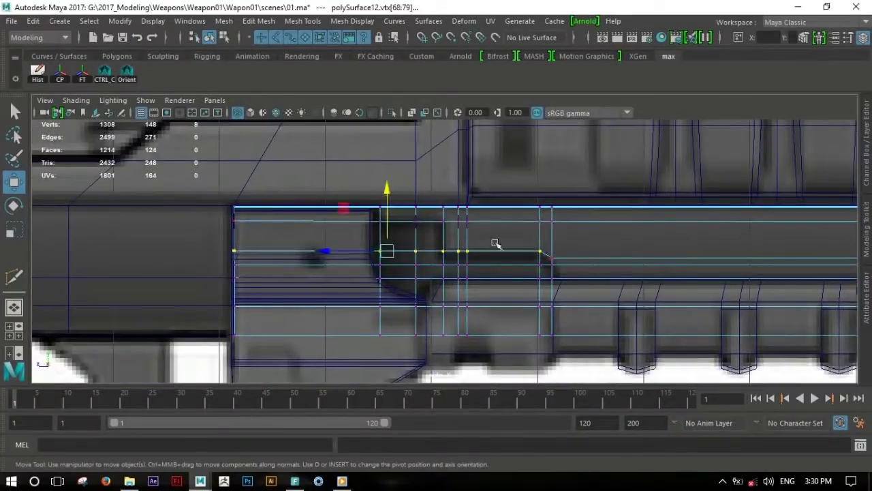
{"action": "mouse_move", "coordinate": [386, 193]}
{"action": "middle_mouse_down", "text": "alt"}
{"action": "mouse_move", "coordinate": [318, 286]}
{"action": "mouse_move", "coordinate": [445, 296]}
{"action": "mouse_move", "coordinate": [446, 304]}
{"action": "middle_mouse_up", "text": "alt"}
{"action": "right_click_drag", "start_coordinate": [485, 303], "coordinate": [558, 275], "text": "alt"}
{"action": "key", "text": "F10"}
Select the long strip of faces along the handguard side, plus two extra faces
{"action": "left_click", "coordinate": [625, 197]}
{"action": "scroll", "coordinate": [625, 198], "scroll_direction": "down", "scroll_amount": 3}
{"action": "scroll", "coordinate": [656, 257], "scroll_direction": "up", "scroll_amount": 2}
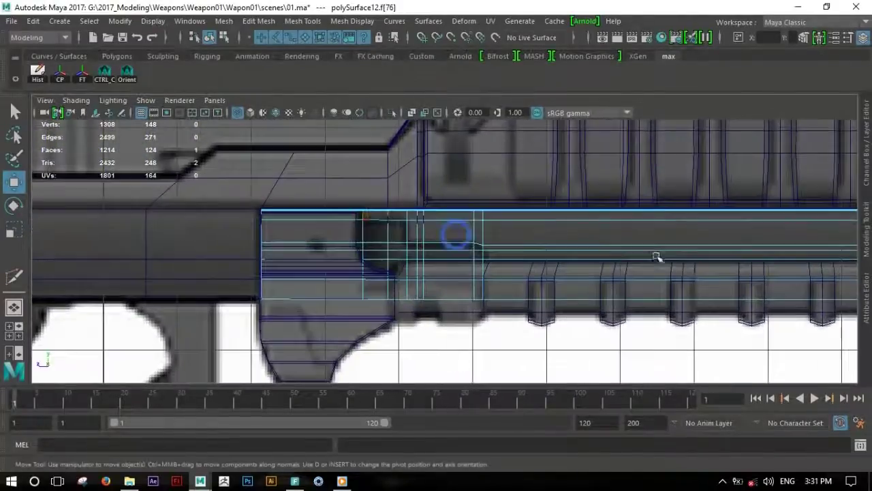
{"action": "scroll", "coordinate": [448, 230], "scroll_direction": "down", "scroll_amount": 2}
{"action": "scroll", "coordinate": [682, 225], "scroll_direction": "up", "scroll_amount": 2}
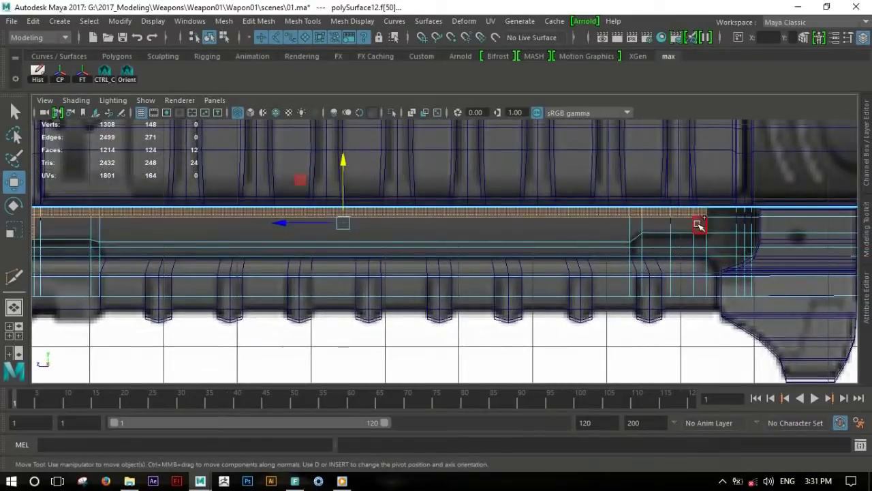
{"action": "double_click", "coordinate": [697, 224], "text": "shift"}
{"action": "left_click", "coordinate": [618, 245], "text": "shift"}
{"action": "scroll", "coordinate": [460, 248], "scroll_direction": "down", "scroll_amount": 2}
{"action": "scroll", "coordinate": [518, 240], "scroll_direction": "up", "scroll_amount": 2}
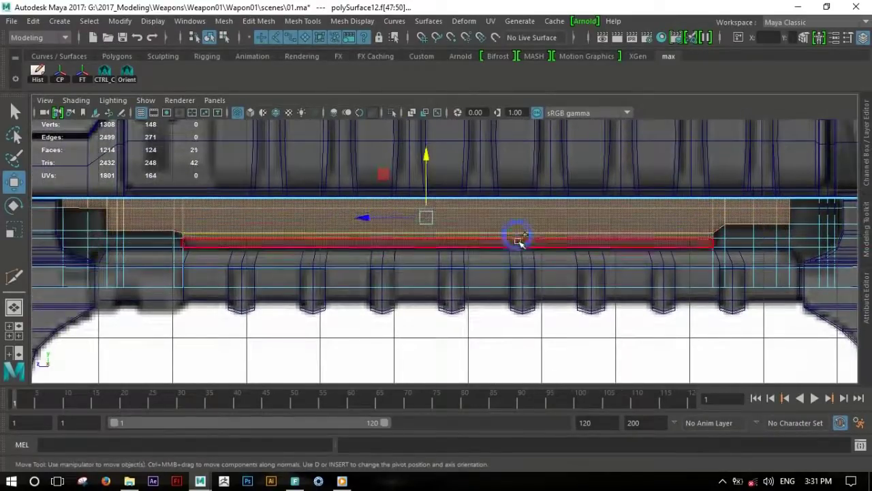
{"action": "key", "text": "space"}
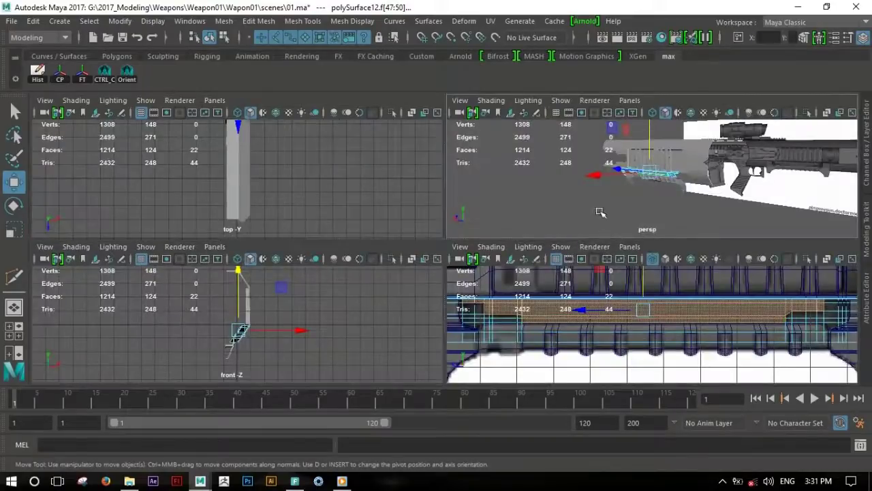
{"action": "key", "text": "space"}
{"action": "scroll", "coordinate": [434, 262], "scroll_direction": "up", "scroll_amount": 3}
{"action": "scroll", "coordinate": [683, 249], "scroll_direction": "up", "scroll_amount": 3}
{"action": "mouse_move", "coordinate": [684, 249]}
{"action": "left_mouse_down", "text": "alt"}
{"action": "mouse_move", "coordinate": [619, 198]}
{"action": "mouse_move", "coordinate": [609, 230]}
{"action": "left_mouse_up", "text": "alt"}
Extrude the face strip and push it slightly into the handguard as a shallow channel
{"action": "right_click_drag", "start_coordinate": [661, 188], "coordinate": [642, 220], "text": "shift"}
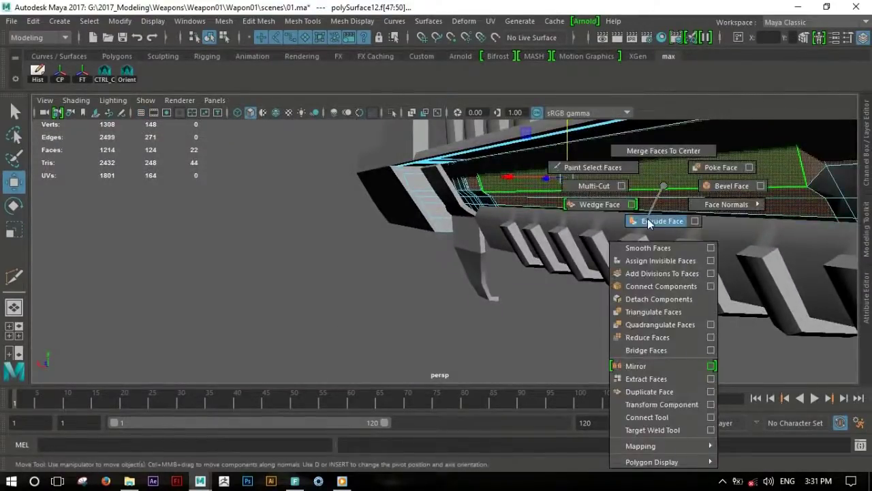
{"action": "left_click_drag", "start_coordinate": [704, 220], "coordinate": [653, 225], "text": "alt"}
{"action": "left_click_drag", "start_coordinate": [695, 198], "coordinate": [682, 207]}
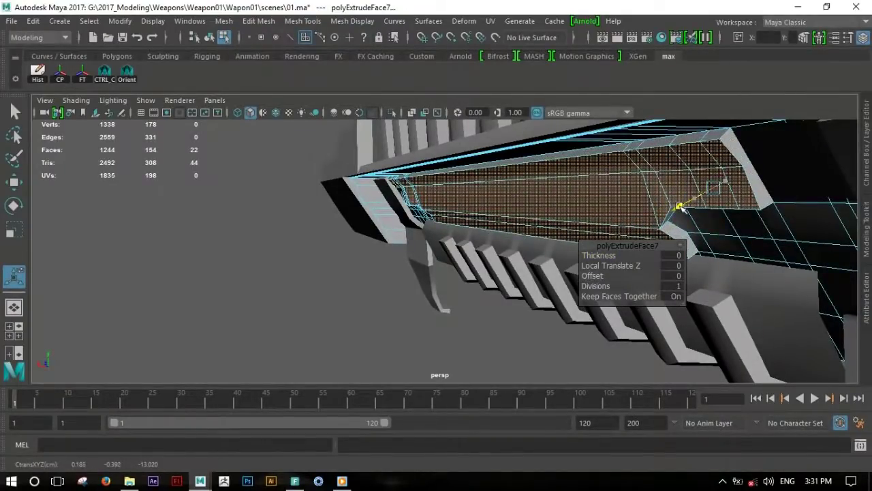
{"action": "left_click_drag", "start_coordinate": [679, 207], "coordinate": [680, 208]}
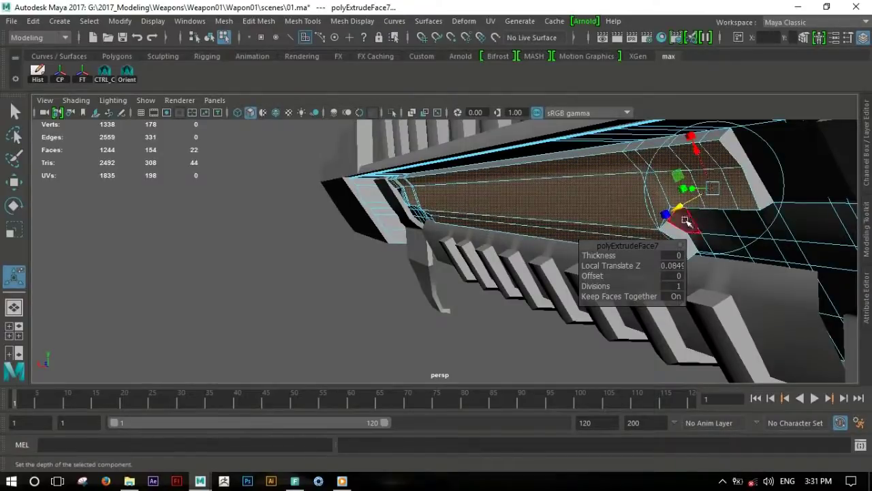
{"action": "key", "text": "q"}
{"action": "left_click", "coordinate": [730, 171]}
{"action": "left_click_drag", "start_coordinate": [730, 171], "coordinate": [516, 197], "text": "alt"}
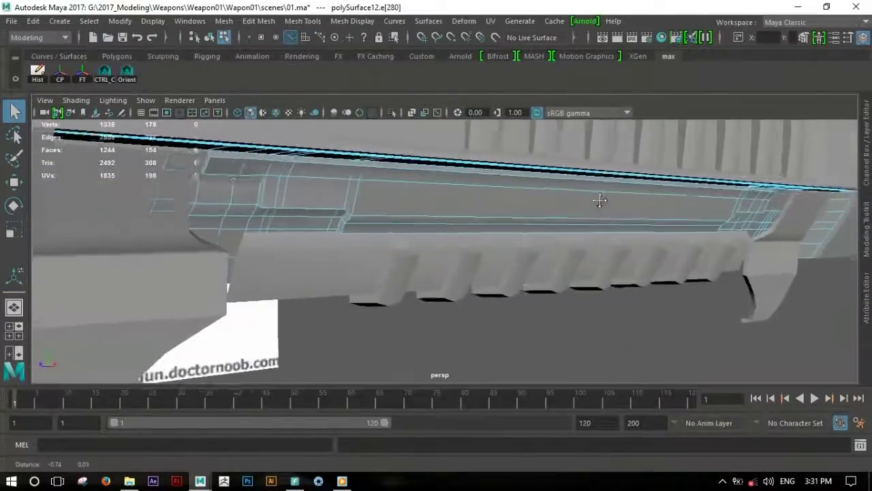
Select the side edge loop, convert it to vertices and frame them for inspection
{"action": "double_click", "coordinate": [516, 197]}
{"action": "mouse_move", "coordinate": [643, 207]}
{"action": "left_mouse_down", "text": "alt"}
{"action": "mouse_move", "coordinate": [432, 223]}
{"action": "mouse_move", "coordinate": [355, 187]}
{"action": "left_mouse_up", "text": "alt"}
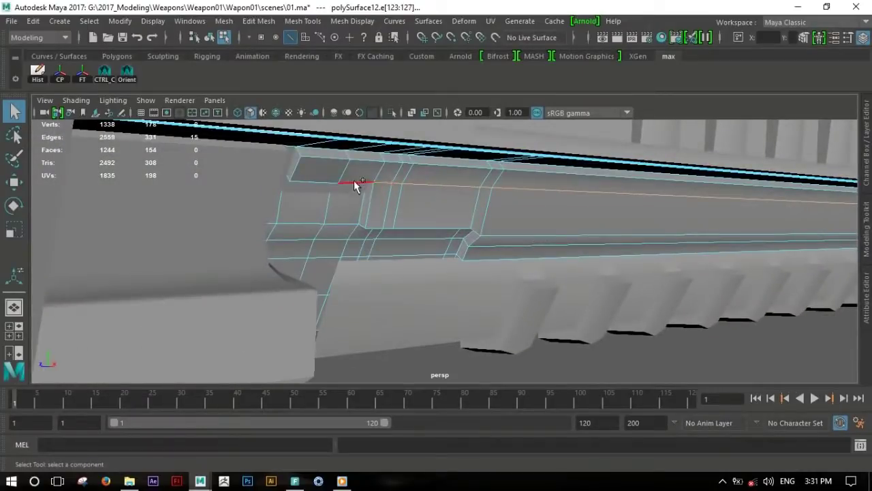
{"action": "mouse_move", "coordinate": [573, 224]}
{"action": "left_mouse_down", "text": "alt"}
{"action": "mouse_move", "coordinate": [452, 210]}
{"action": "mouse_move", "coordinate": [511, 216]}
{"action": "mouse_move", "coordinate": [504, 217]}
{"action": "left_mouse_up", "text": "alt"}
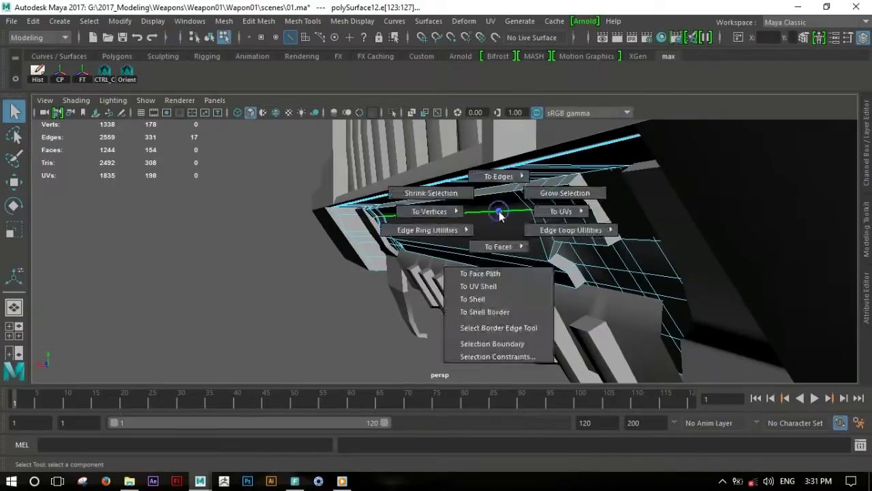
{"action": "right_click_drag", "start_coordinate": [368, 214], "coordinate": [368, 214], "text": "shift"}
{"action": "key", "text": "r"}
{"action": "mouse_move", "coordinate": [496, 232]}
{"action": "left_mouse_down", "text": "alt"}
{"action": "mouse_move", "coordinate": [526, 241]}
{"action": "mouse_move", "coordinate": [475, 223]}
{"action": "left_mouse_up", "text": "alt"}
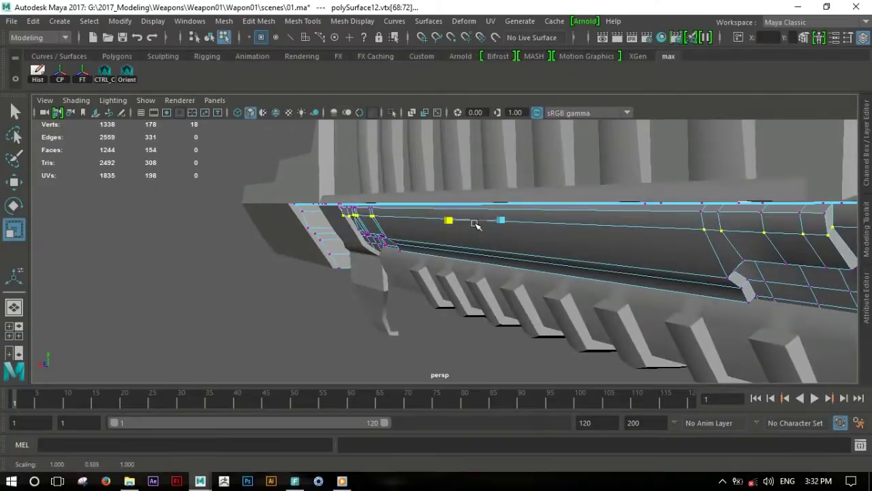
{"action": "left_click_drag", "start_coordinate": [526, 233], "coordinate": [437, 226], "text": "alt"}
{"action": "mouse_move", "coordinate": [614, 248]}
{"action": "left_mouse_down", "text": "alt"}
{"action": "mouse_move", "coordinate": [569, 233]}
{"action": "mouse_move", "coordinate": [403, 236]}
{"action": "left_mouse_up", "text": "alt"}
{"action": "key", "text": "w"}
{"action": "mouse_move", "coordinate": [443, 246]}
{"action": "right_mouse_down", "text": "alt"}
{"action": "mouse_move", "coordinate": [638, 254]}
{"action": "mouse_move", "coordinate": [634, 239]}
{"action": "right_mouse_up", "text": "alt"}
{"action": "mouse_move", "coordinate": [634, 239]}
{"action": "left_mouse_down", "text": "alt"}
{"action": "mouse_move", "coordinate": [644, 250]}
{"action": "mouse_move", "coordinate": [470, 224]}
{"action": "mouse_move", "coordinate": [506, 253]}
{"action": "mouse_move", "coordinate": [390, 253]}
{"action": "mouse_move", "coordinate": [436, 266]}
{"action": "mouse_move", "coordinate": [336, 275]}
{"action": "mouse_move", "coordinate": [543, 251]}
{"action": "mouse_move", "coordinate": [409, 244]}
{"action": "mouse_move", "coordinate": [453, 230]}
{"action": "mouse_move", "coordinate": [580, 267]}
{"action": "left_mouse_up", "text": "alt"}
{"action": "key", "text": "f"}
Select the handguard mesh and check the rail against the reference in the side view
{"action": "left_click", "coordinate": [509, 257]}
{"action": "left_click_drag", "start_coordinate": [510, 257], "coordinate": [377, 226], "text": "alt"}
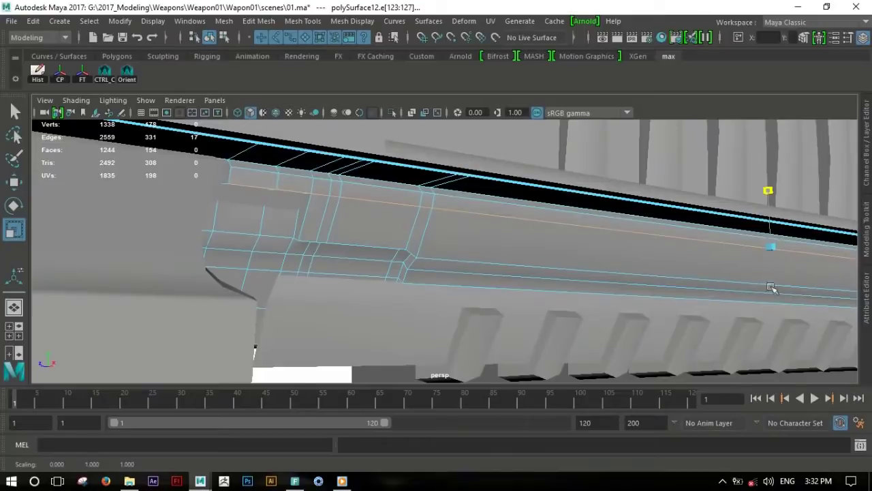
{"action": "key", "text": "w"}
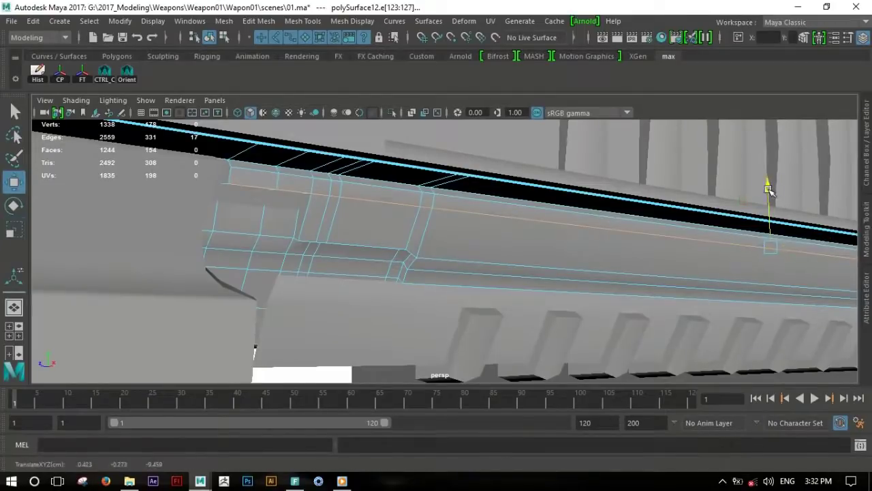
{"action": "key", "text": "space"}
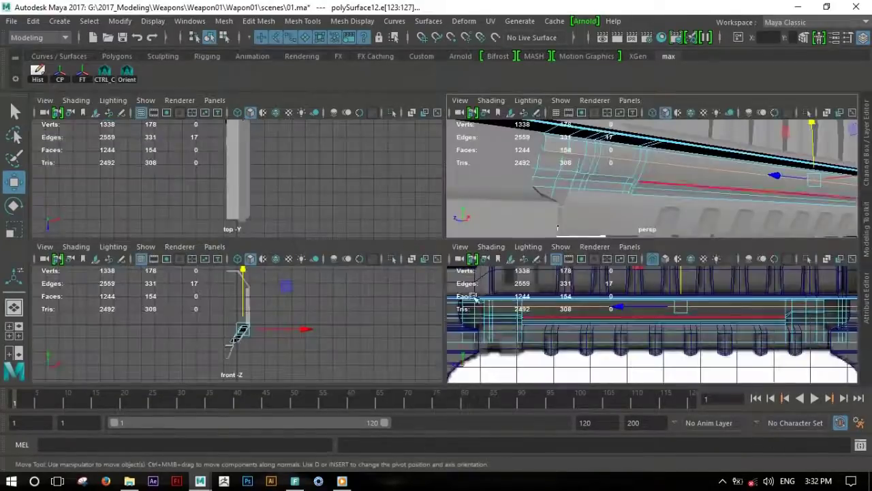
{"action": "key", "text": "space"}
{"action": "mouse_move", "coordinate": [600, 291]}
{"action": "middle_mouse_down", "text": "alt"}
{"action": "mouse_move", "coordinate": [512, 275]}
{"action": "mouse_move", "coordinate": [525, 266]}
{"action": "middle_mouse_up", "text": "alt"}
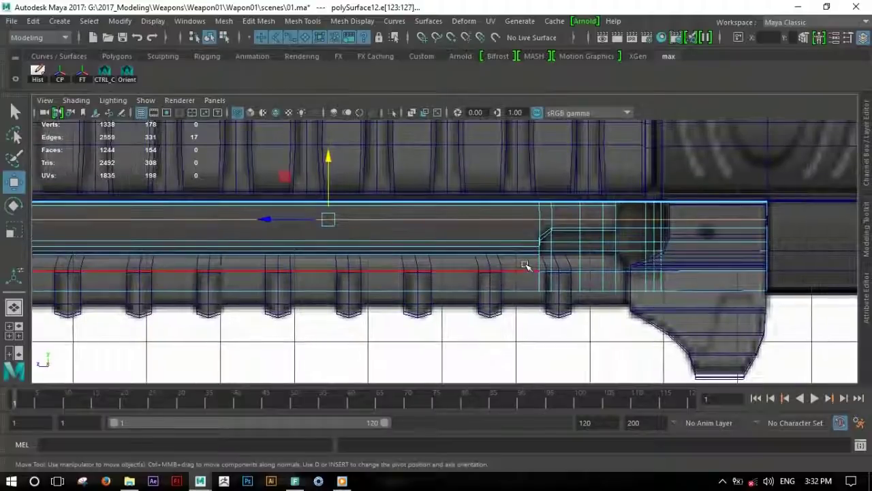
{"action": "key", "text": "space"}
{"action": "key", "text": "space"}
{"action": "mouse_move", "coordinate": [671, 239]}
{"action": "left_mouse_down", "text": "alt"}
{"action": "mouse_move", "coordinate": [529, 241]}
{"action": "mouse_move", "coordinate": [399, 212]}
{"action": "mouse_move", "coordinate": [625, 234]}
{"action": "left_mouse_up", "text": "alt"}
Extrude the long face strip along the rail, then reselect polySurface12
{"action": "double_click", "coordinate": [611, 213]}
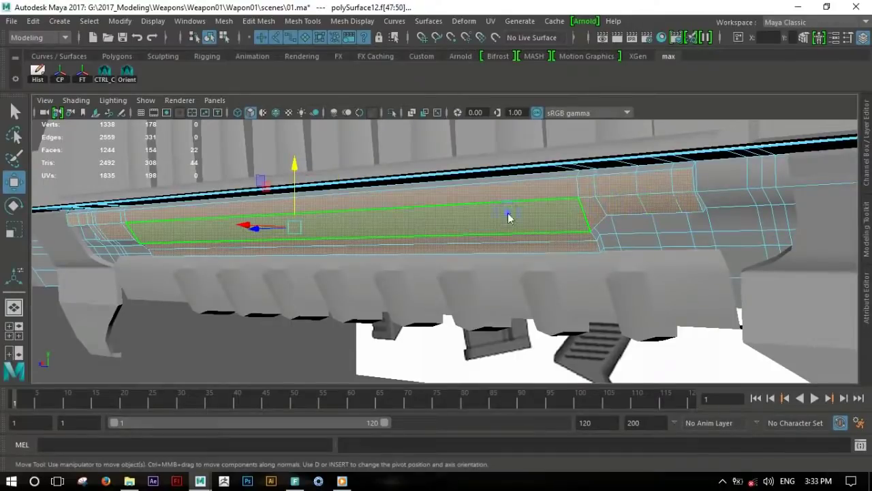
{"action": "key", "text": "ctrl+e"}
{"action": "mouse_move", "coordinate": [507, 216]}
{"action": "left_mouse_down", "text": "alt"}
{"action": "mouse_move", "coordinate": [504, 208]}
{"action": "mouse_move", "coordinate": [443, 240]}
{"action": "left_mouse_up", "text": "alt"}
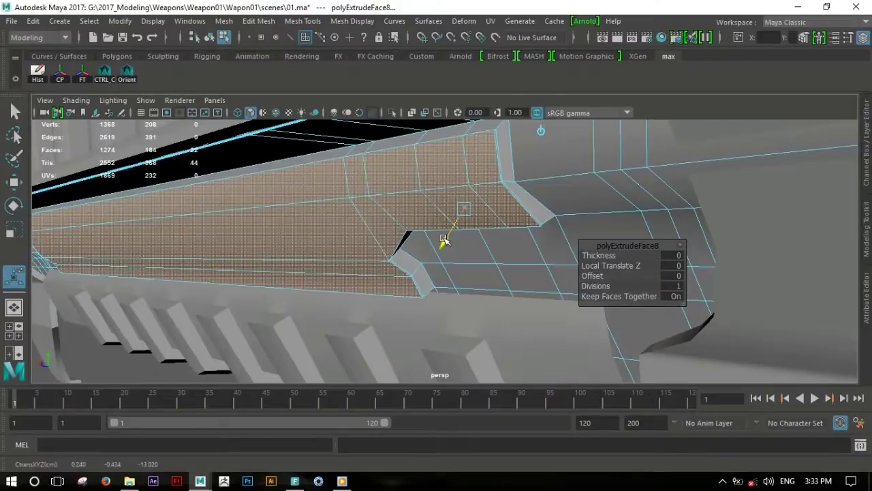
{"action": "key", "text": "F8"}
{"action": "left_click_drag", "start_coordinate": [552, 181], "coordinate": [432, 232], "text": "alt"}
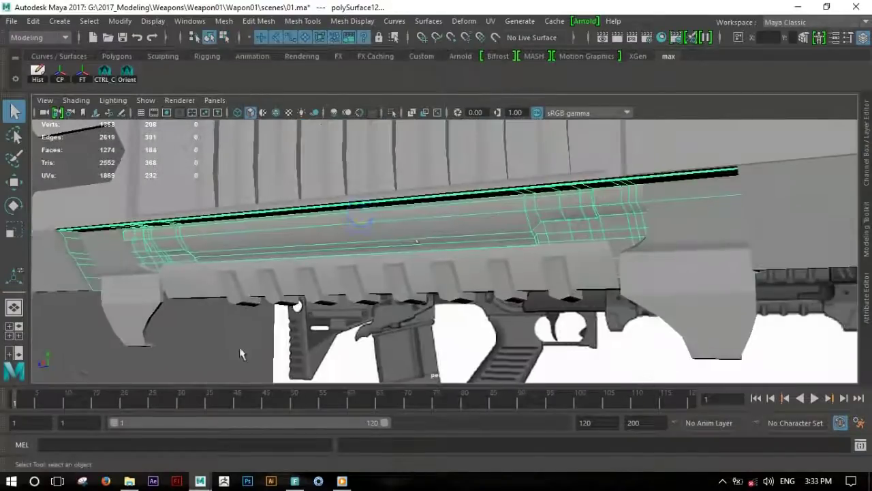
{"action": "key", "text": "q"}
{"action": "scroll", "coordinate": [431, 232], "scroll_direction": "up", "scroll_amount": 3}
{"action": "left_click", "coordinate": [386, 214]}
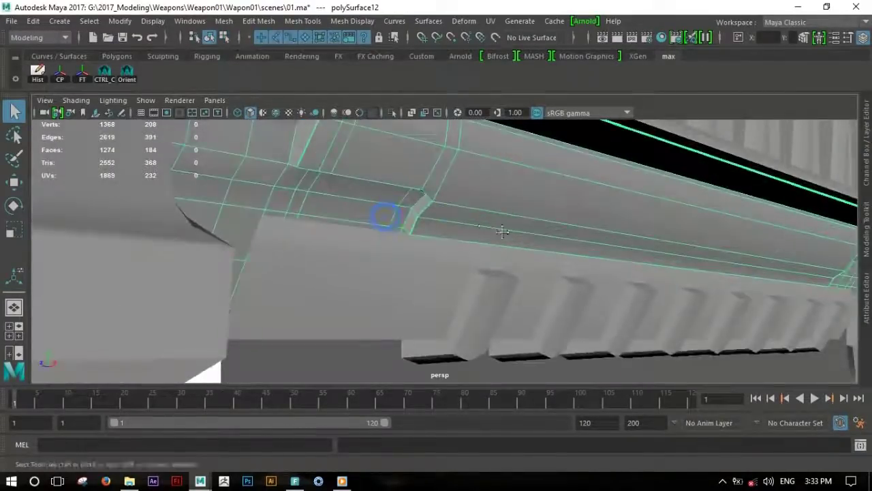
Insert two new edge loops across the side rail with Multi-Cut
{"action": "scroll", "coordinate": [468, 227], "scroll_direction": "up", "scroll_amount": 3}
{"action": "scroll", "coordinate": [423, 218], "scroll_direction": "up", "scroll_amount": 3}
{"action": "right_click_drag", "start_coordinate": [378, 167], "coordinate": [310, 165], "text": "shift"}
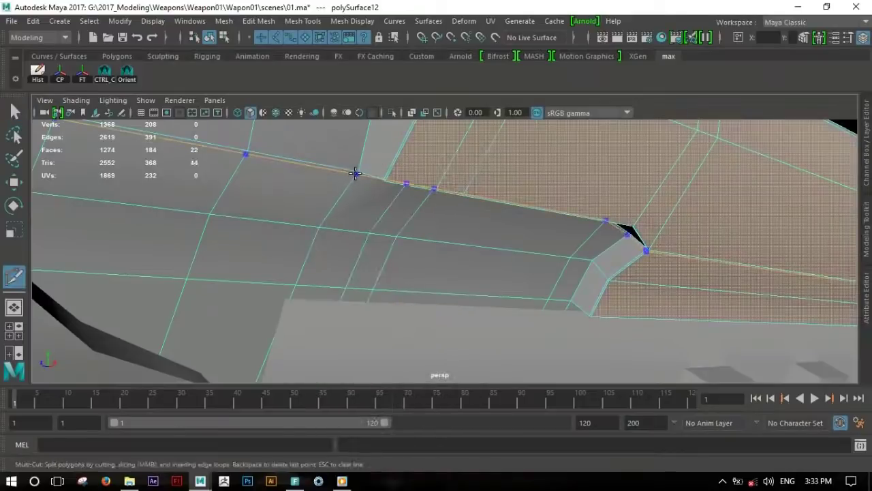
{"action": "left_click", "coordinate": [354, 175], "text": "ctrl"}
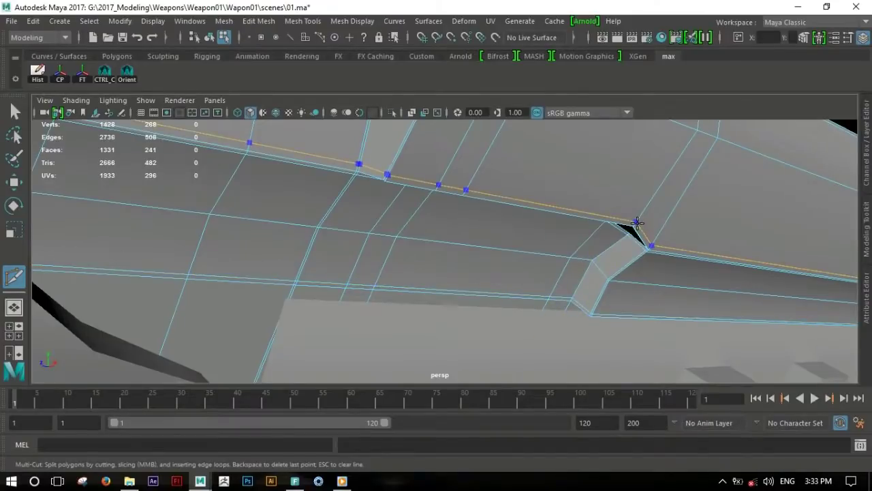
{"action": "left_click_drag", "start_coordinate": [646, 232], "coordinate": [610, 249], "text": "alt"}
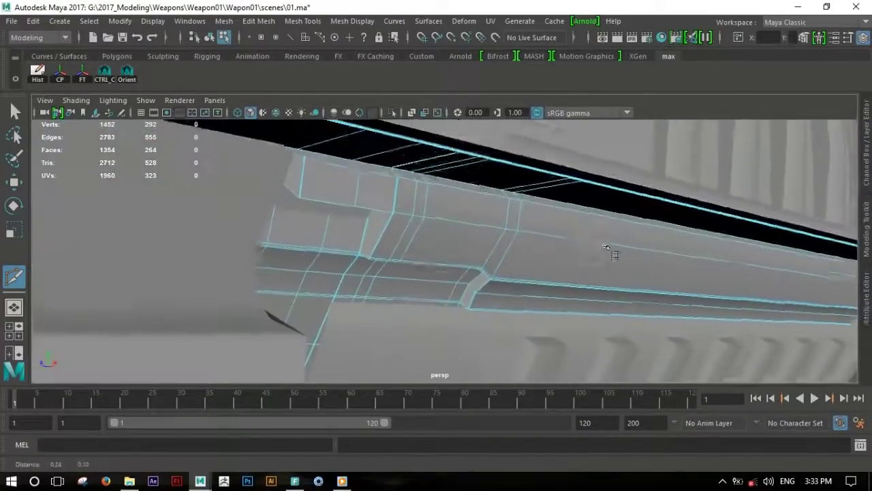
{"action": "right_click_drag", "start_coordinate": [609, 250], "coordinate": [469, 232], "text": "alt"}
{"action": "left_click", "coordinate": [352, 185], "text": "ctrl"}
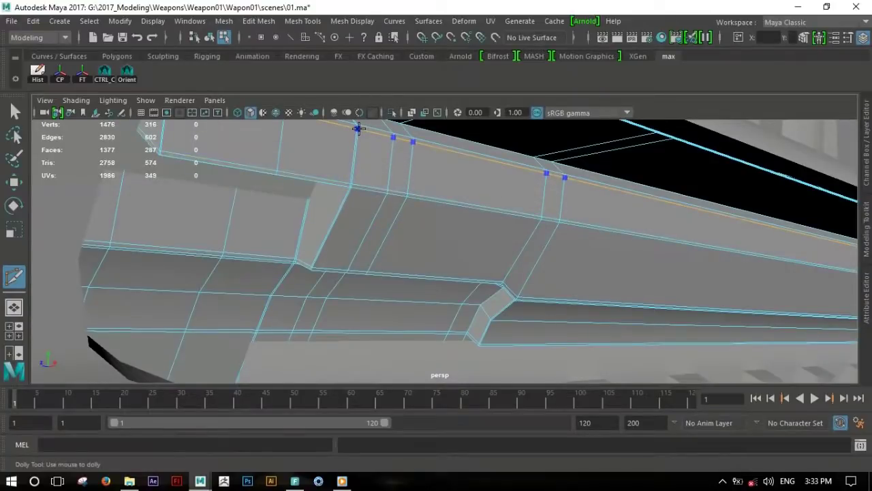
{"action": "left_click_drag", "start_coordinate": [481, 240], "coordinate": [613, 272], "text": "alt"}
{"action": "scroll", "coordinate": [671, 293], "scroll_direction": "up", "scroll_amount": 5}
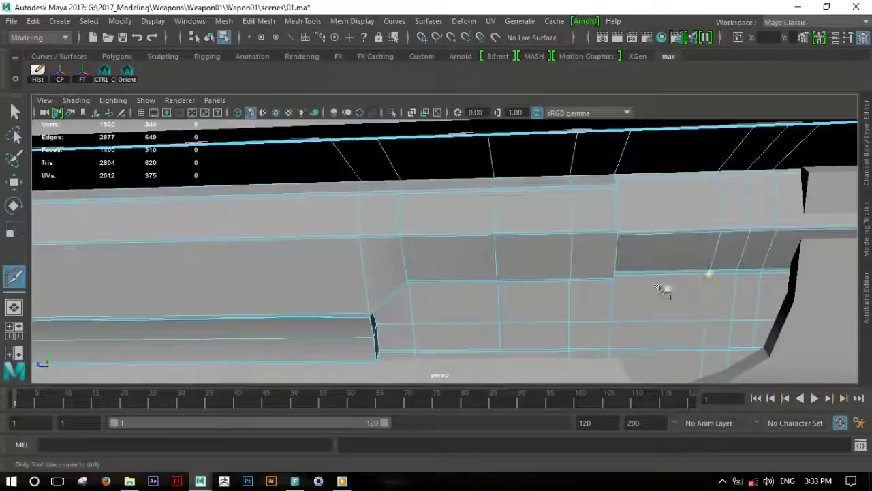
{"action": "middle_click_drag", "start_coordinate": [668, 290], "coordinate": [644, 270], "text": "alt"}
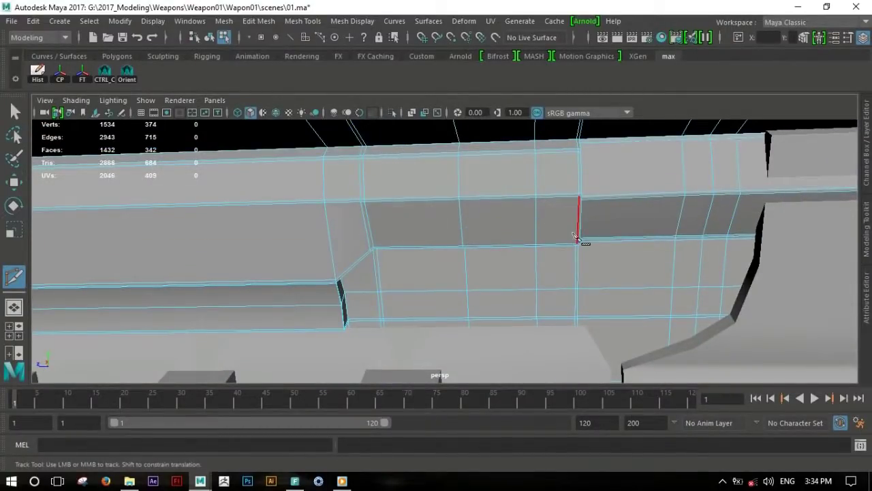
Switch to Move, select then deselect polySurface12, and review the whole weapon against the reference
{"action": "key", "text": "w"}
{"action": "scroll", "coordinate": [658, 227], "scroll_direction": "down", "scroll_amount": 3}
{"action": "mouse_move", "coordinate": [477, 279]}
{"action": "left_mouse_down", "text": "alt"}
{"action": "mouse_move", "coordinate": [325, 252]}
{"action": "mouse_move", "coordinate": [370, 243]}
{"action": "left_mouse_up", "text": "alt"}
{"action": "scroll", "coordinate": [642, 296], "scroll_direction": "up", "scroll_amount": 5}
{"action": "mouse_move", "coordinate": [643, 295]}
{"action": "left_mouse_down", "text": "alt"}
{"action": "mouse_move", "coordinate": [502, 259]}
{"action": "mouse_move", "coordinate": [395, 253]}
{"action": "mouse_move", "coordinate": [428, 265]}
{"action": "left_mouse_up", "text": "alt"}
{"action": "scroll", "coordinate": [522, 273], "scroll_direction": "up", "scroll_amount": 3}
{"action": "left_click", "coordinate": [368, 259]}
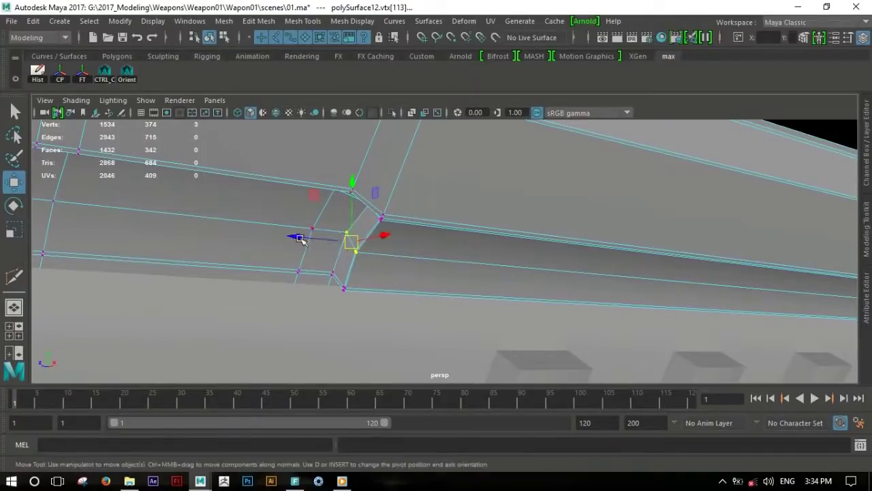
{"action": "scroll", "coordinate": [739, 279], "scroll_direction": "down", "scroll_amount": 5}
{"action": "left_click", "coordinate": [628, 356]}
{"action": "mouse_move", "coordinate": [628, 356]}
{"action": "left_mouse_down", "text": "alt"}
{"action": "mouse_move", "coordinate": [554, 286]}
{"action": "mouse_move", "coordinate": [500, 254]}
{"action": "mouse_move", "coordinate": [453, 267]}
{"action": "mouse_move", "coordinate": [518, 230]}
{"action": "left_mouse_up", "text": "alt"}
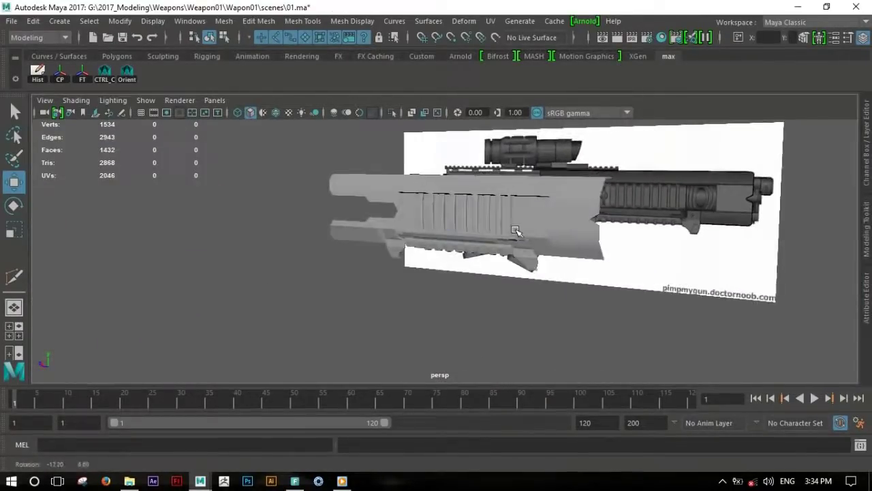
With polySurface11 selected in side view, create a polygon pipe primitive, pPipe1
{"action": "left_click", "coordinate": [517, 230]}
{"action": "key", "text": "space"}
{"action": "key", "text": "space"}
{"action": "scroll", "coordinate": [438, 260], "scroll_direction": "down", "scroll_amount": 3}
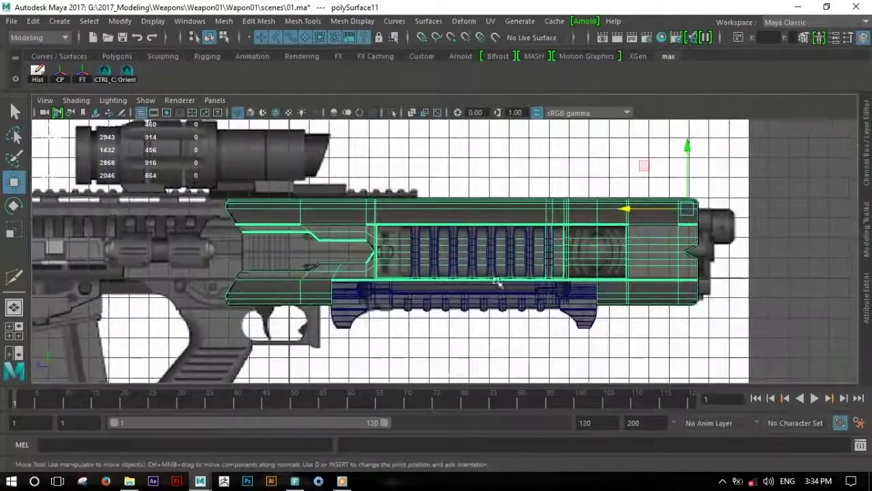
{"action": "scroll", "coordinate": [586, 255], "scroll_direction": "up", "scroll_amount": 2}
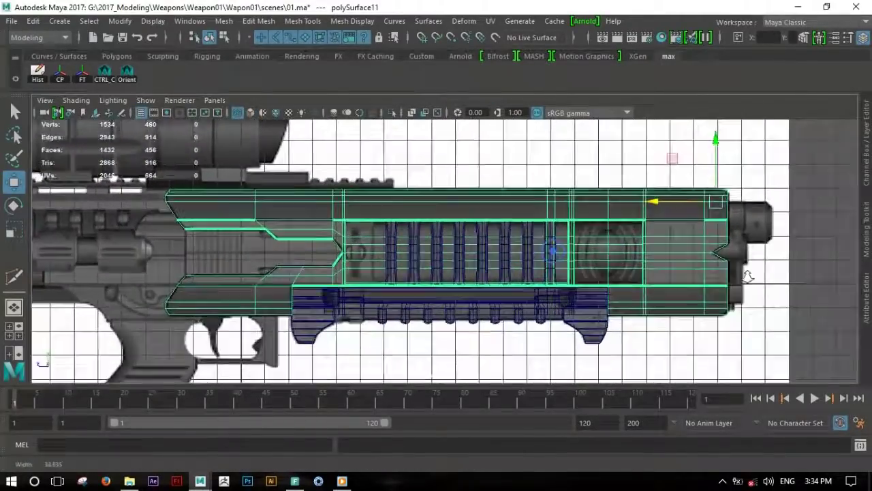
{"action": "scroll", "coordinate": [587, 257], "scroll_direction": "up", "scroll_amount": 2}
{"action": "scroll", "coordinate": [616, 266], "scroll_direction": "up", "scroll_amount": 2}
{"action": "scroll", "coordinate": [593, 262], "scroll_direction": "up", "scroll_amount": 2}
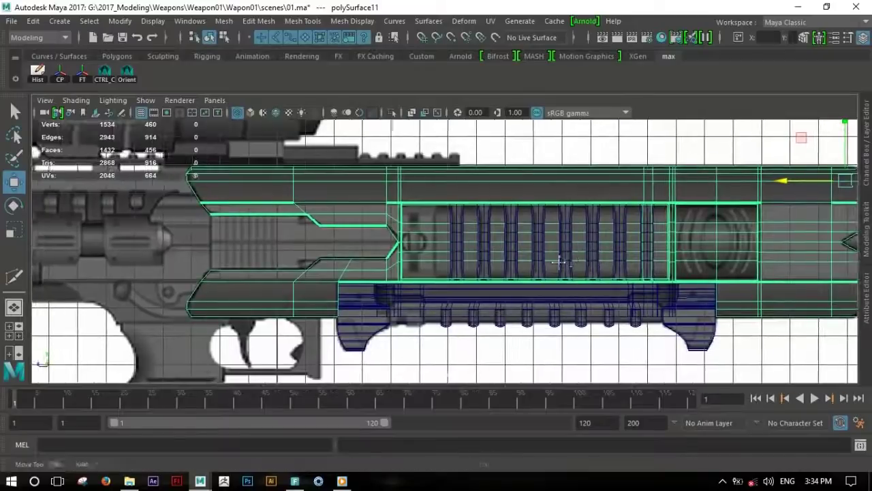
{"action": "mouse_move", "coordinate": [590, 261]}
{"action": "middle_mouse_down", "text": "alt"}
{"action": "mouse_move", "coordinate": [550, 291]}
{"action": "mouse_move", "coordinate": [464, 291]}
{"action": "middle_mouse_up", "text": "alt"}
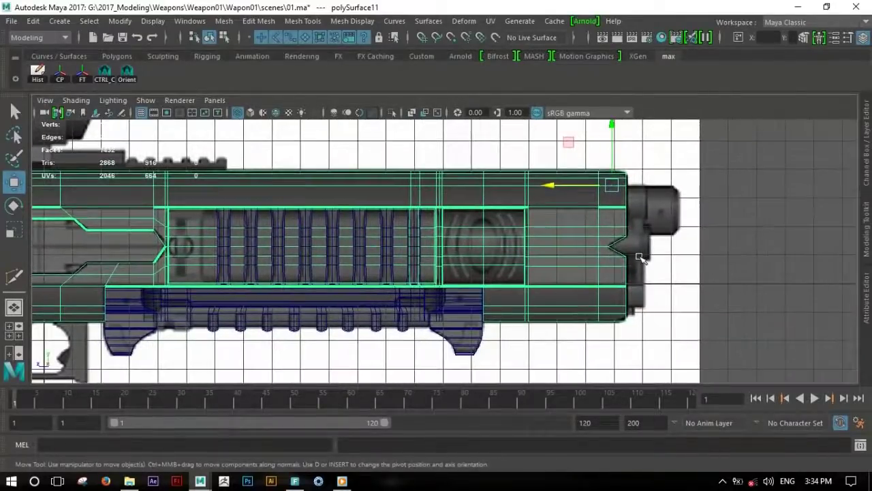
{"action": "scroll", "coordinate": [238, 142], "scroll_direction": "down", "scroll_amount": 1}
{"action": "left_click", "coordinate": [117, 56]}
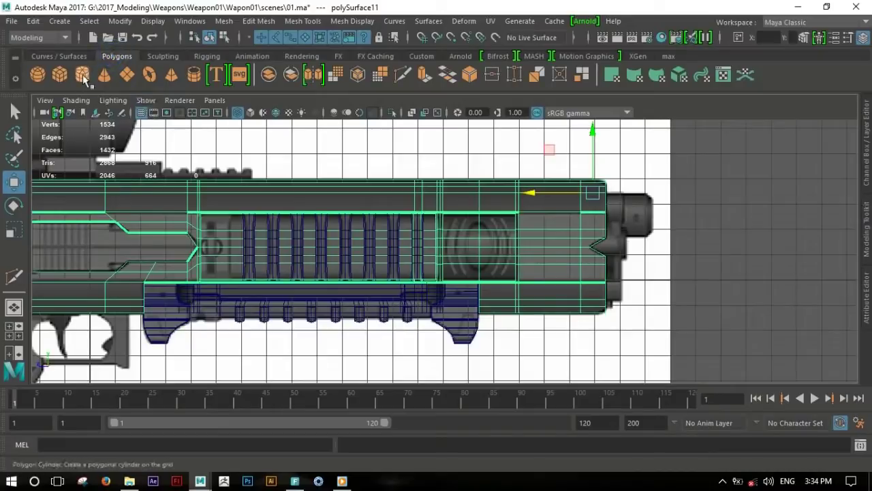
{"action": "left_click", "coordinate": [194, 74]}
{"action": "scroll", "coordinate": [438, 250], "scroll_direction": "down", "scroll_amount": 2}
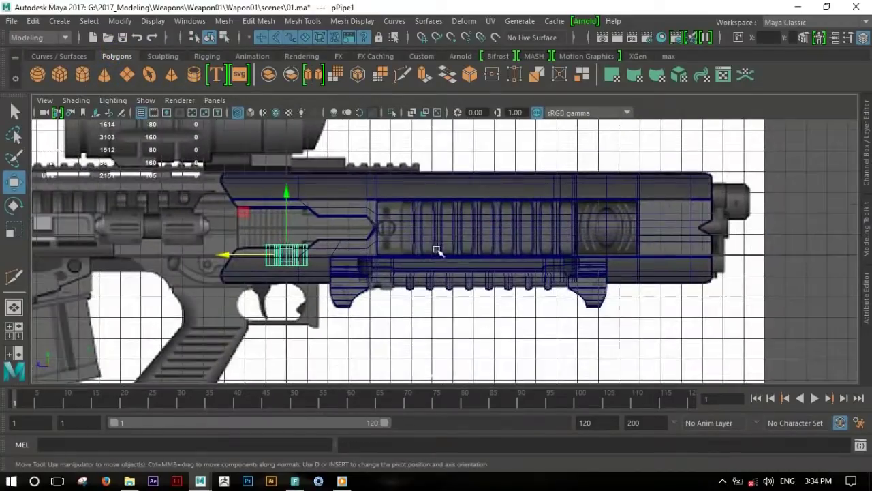
Rotate pPipe1 90° on X and give it 31 axis subdivisions
{"action": "key", "text": "e"}
{"action": "left_click", "coordinate": [867, 153]}
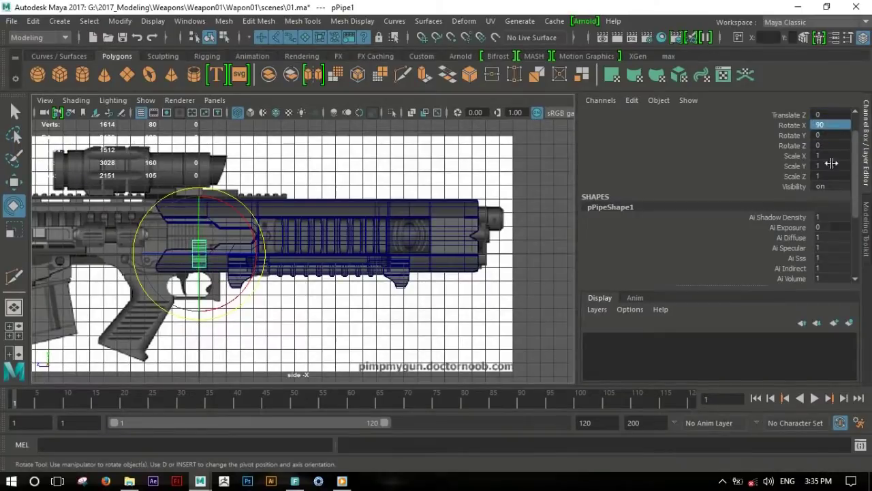
{"action": "left_click", "coordinate": [15, 183]}
{"action": "scroll", "coordinate": [780, 259], "scroll_direction": "down", "scroll_amount": 3}
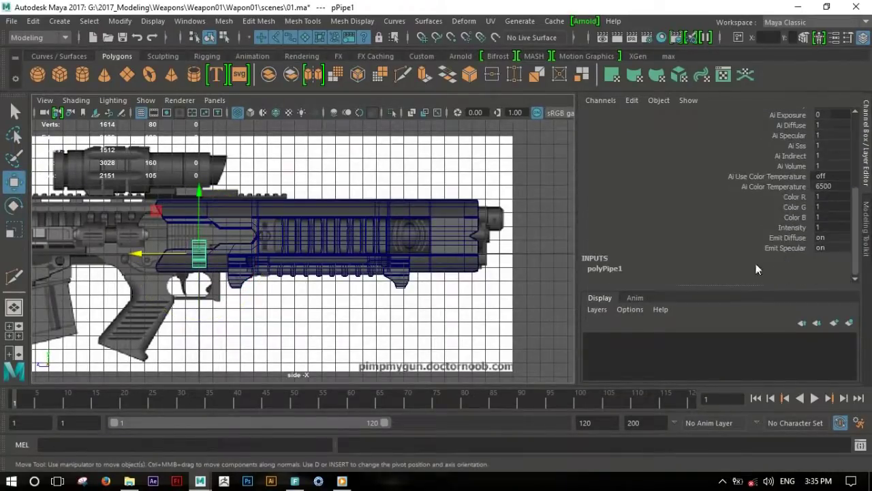
{"action": "scroll", "coordinate": [746, 244], "scroll_direction": "down", "scroll_amount": 3}
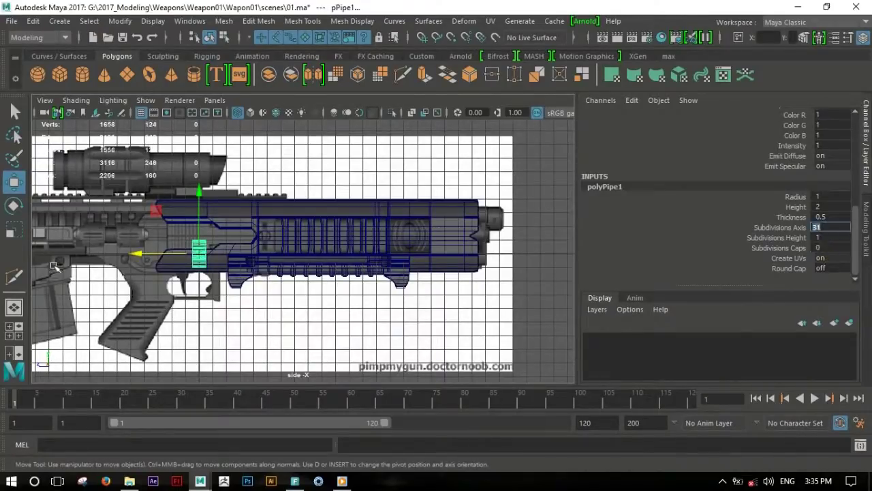
Stretch the pipe lengthwise into a long barrel tube
{"action": "left_click", "coordinate": [15, 233]}
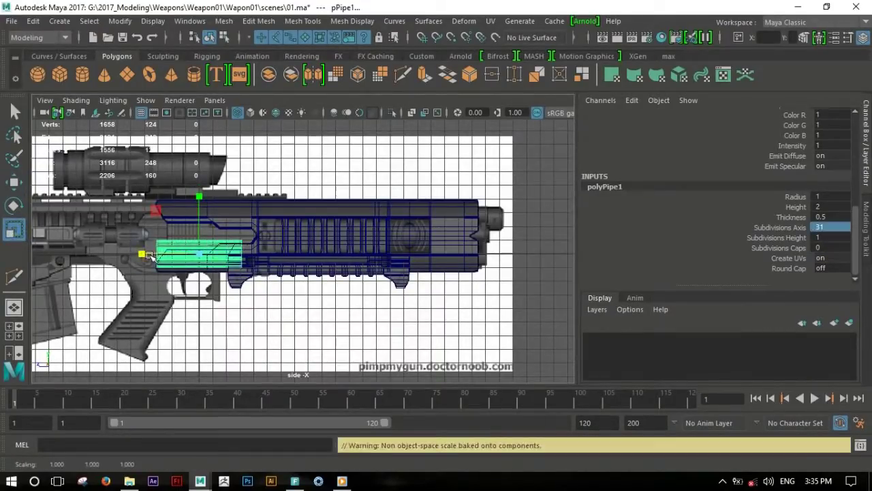
{"action": "left_click_drag", "start_coordinate": [155, 255], "coordinate": [103, 256]}
{"action": "middle_click_drag", "start_coordinate": [103, 256], "coordinate": [190, 256], "text": "alt"}
{"action": "left_click_drag", "start_coordinate": [232, 256], "coordinate": [204, 259]}
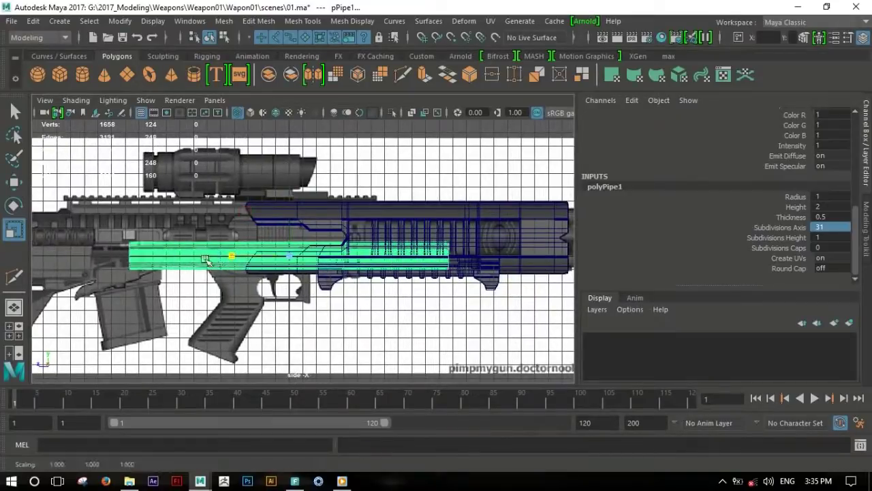
{"action": "middle_click_drag", "start_coordinate": [229, 261], "coordinate": [181, 261], "text": "alt"}
{"action": "left_click_drag", "start_coordinate": [196, 265], "coordinate": [181, 261]}
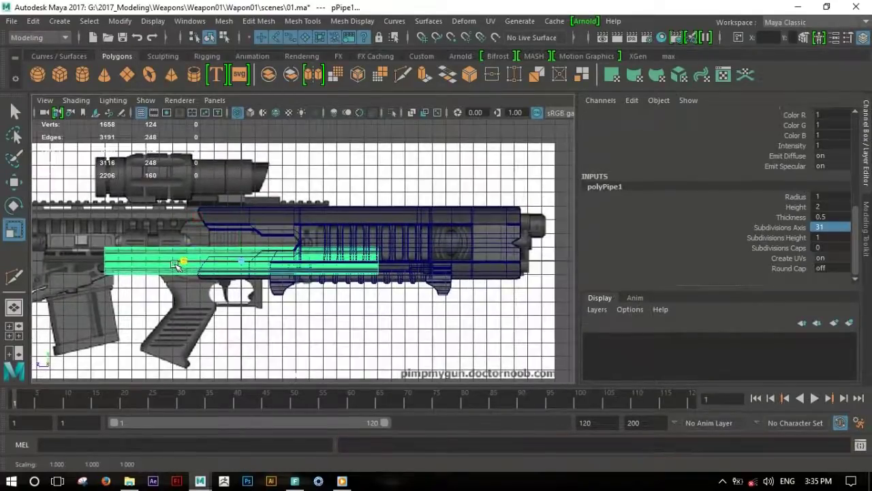
Move the pipe into the handguard's upper channel, shrink it to 0.86, and slide it past the front
{"action": "key", "text": "w"}
{"action": "middle_click_drag", "start_coordinate": [176, 266], "coordinate": [116, 252], "text": "alt"}
{"action": "left_click_drag", "start_coordinate": [205, 266], "coordinate": [389, 233]}
{"action": "scroll", "coordinate": [330, 256], "scroll_direction": "up", "scroll_amount": 2}
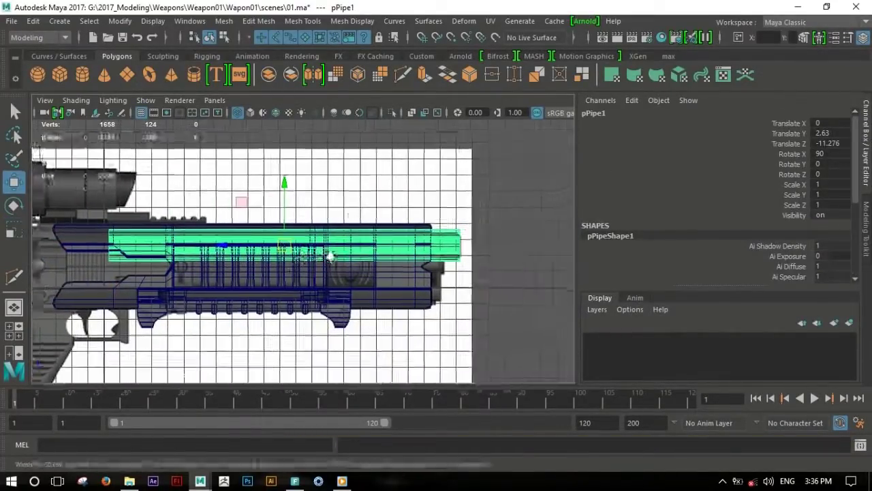
{"action": "scroll", "coordinate": [329, 255], "scroll_direction": "up", "scroll_amount": 2}
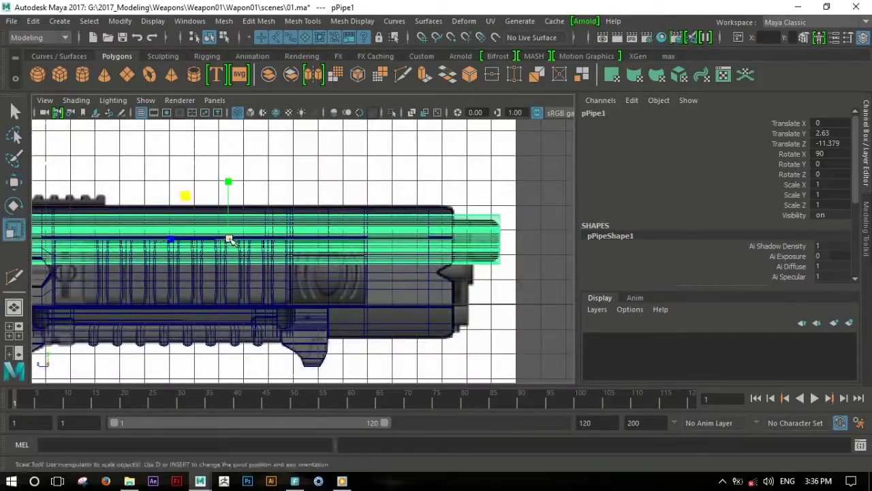
{"action": "left_click_drag", "start_coordinate": [229, 239], "coordinate": [193, 253]}
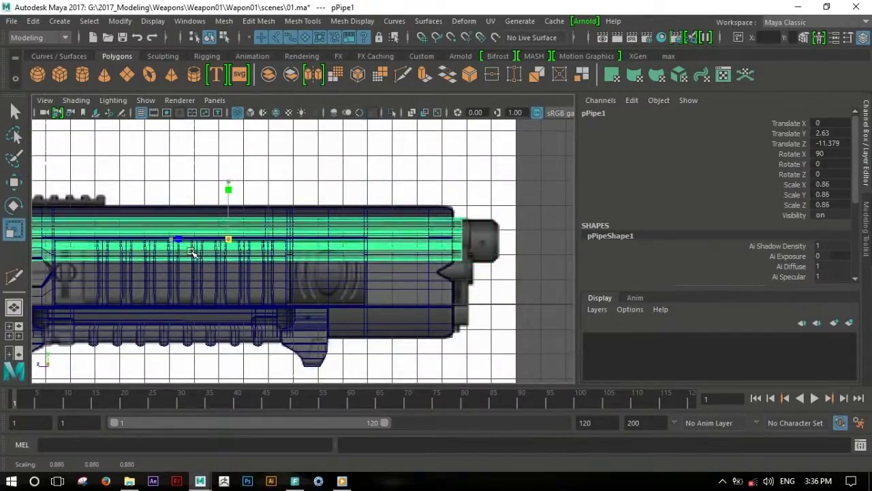
{"action": "key", "text": "w"}
{"action": "left_click_drag", "start_coordinate": [164, 241], "coordinate": [203, 243]}
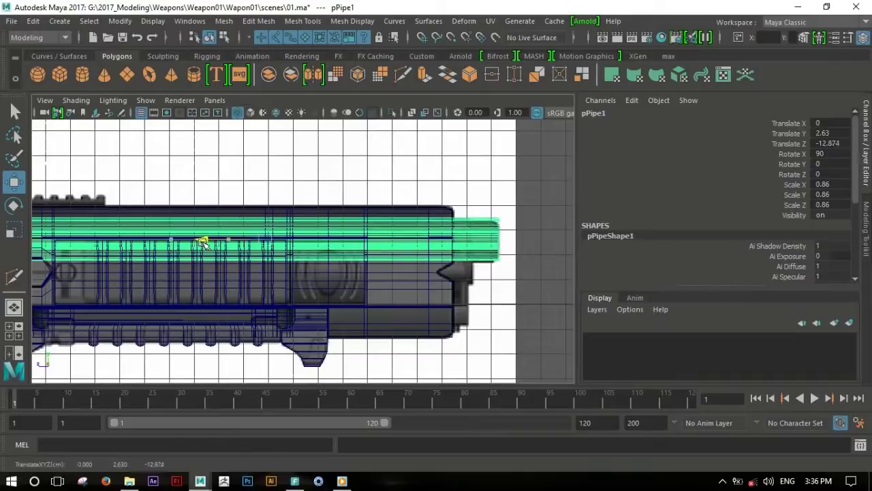
{"action": "scroll", "coordinate": [373, 267], "scroll_direction": "up", "scroll_amount": 1}
{"action": "left_click_drag", "start_coordinate": [179, 164], "coordinate": [181, 171]}
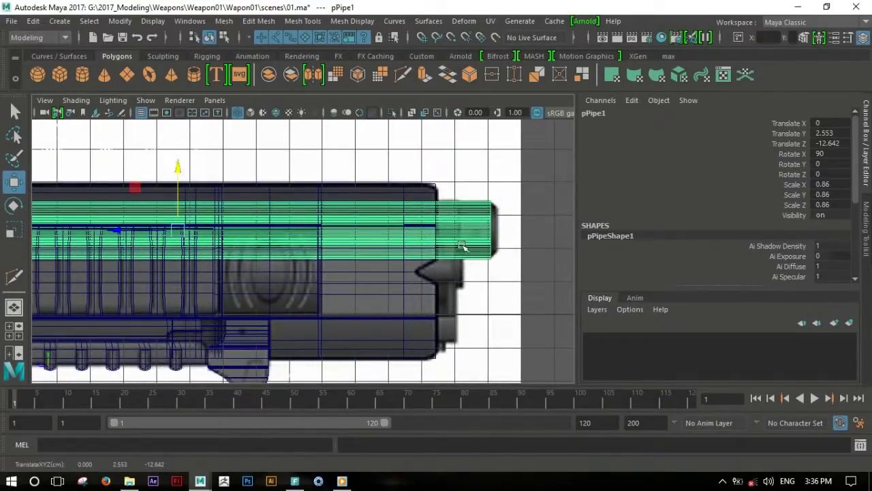
{"action": "key", "text": "space"}
{"action": "key", "text": "space"}
{"action": "scroll", "coordinate": [487, 220], "scroll_direction": "down", "scroll_amount": 5}
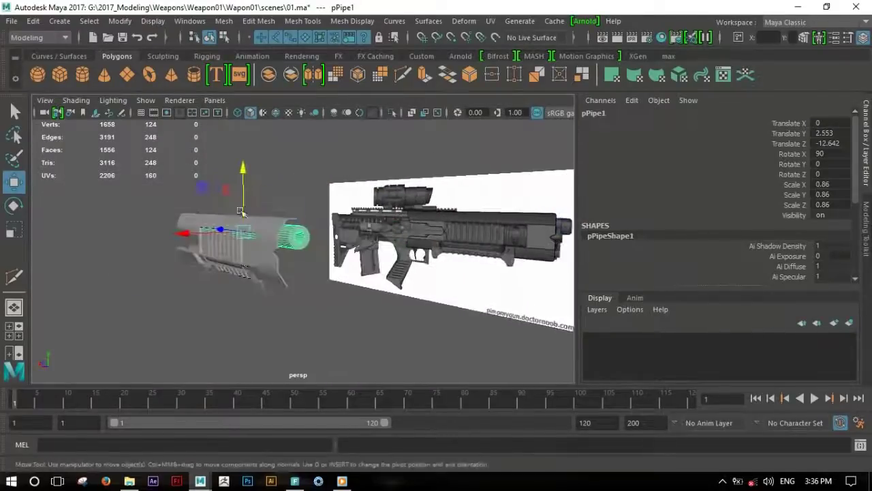
Extrude the faces at the barrel pipe's front end
{"action": "left_click_drag", "start_coordinate": [257, 211], "coordinate": [277, 215], "text": "alt"}
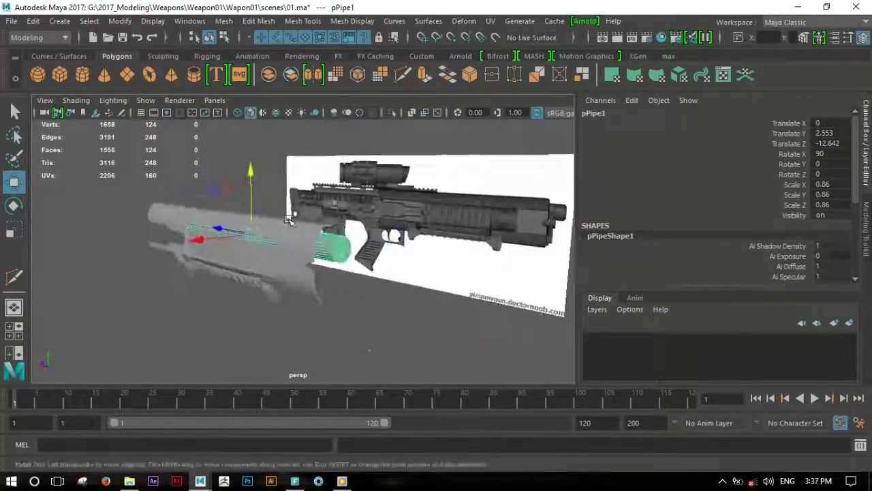
{"action": "scroll", "coordinate": [278, 215], "scroll_direction": "up", "scroll_amount": 5}
{"action": "left_click", "coordinate": [357, 250]}
{"action": "key", "text": "ctrl+e"}
{"action": "mouse_move", "coordinate": [335, 243]}
{"action": "left_mouse_down", "text": "alt"}
{"action": "mouse_move", "coordinate": [261, 243]}
{"action": "mouse_move", "coordinate": [270, 244]}
{"action": "left_mouse_up", "text": "alt"}
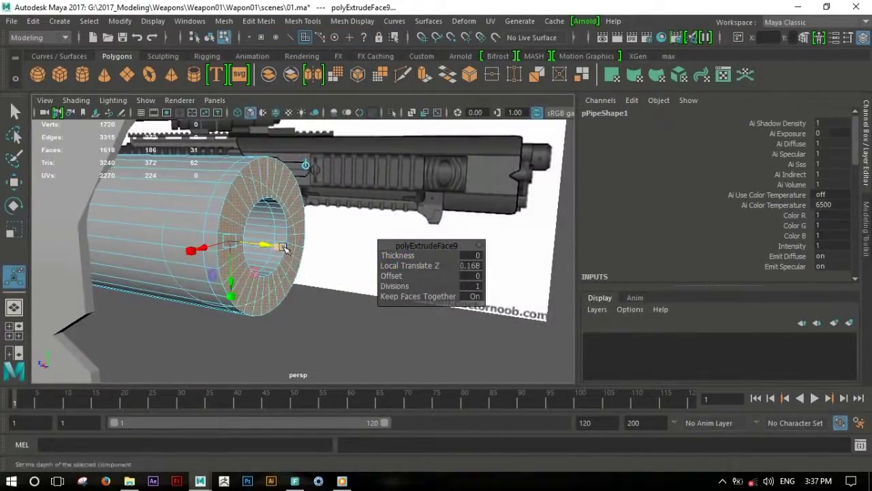
{"action": "key", "text": "r"}
In the side view, scale the extruded end faces down to 0.85
{"action": "key", "text": "space"}
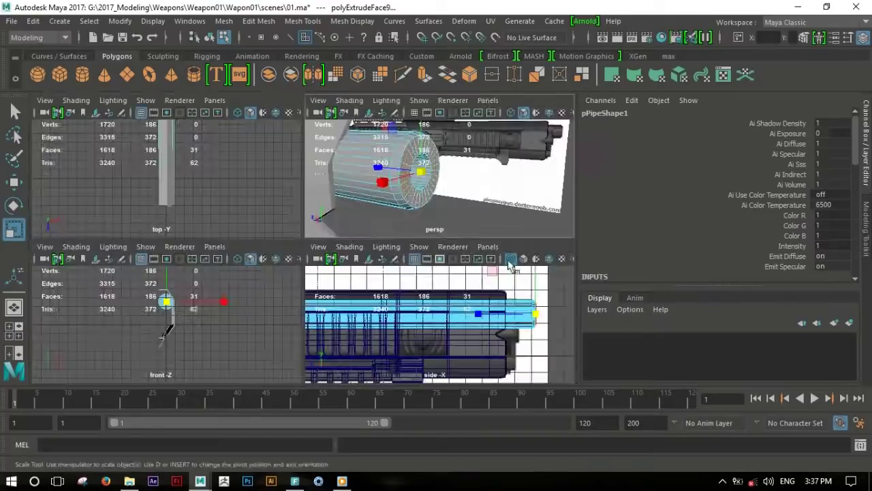
{"action": "key", "text": "space"}
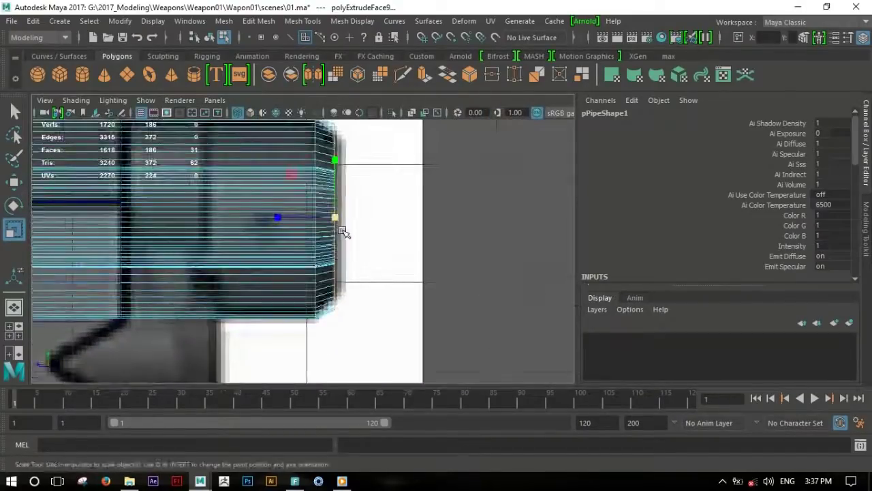
{"action": "key", "text": "w"}
{"action": "middle_click_drag", "start_coordinate": [331, 218], "coordinate": [395, 251], "text": "alt"}
{"action": "key", "text": "r"}
{"action": "left_click_drag", "start_coordinate": [368, 242], "coordinate": [359, 239]}
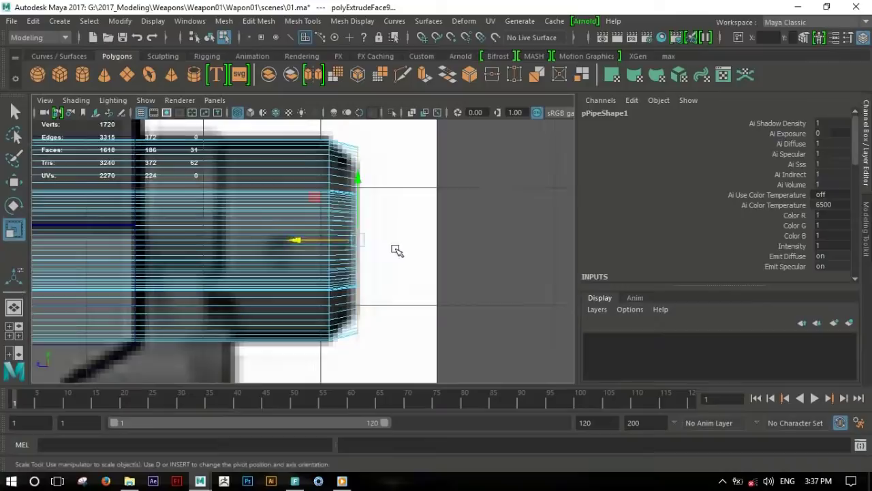
Use Multi-Cut to insert an edge loop around pPipe1 near its front end
{"action": "key", "text": "space"}
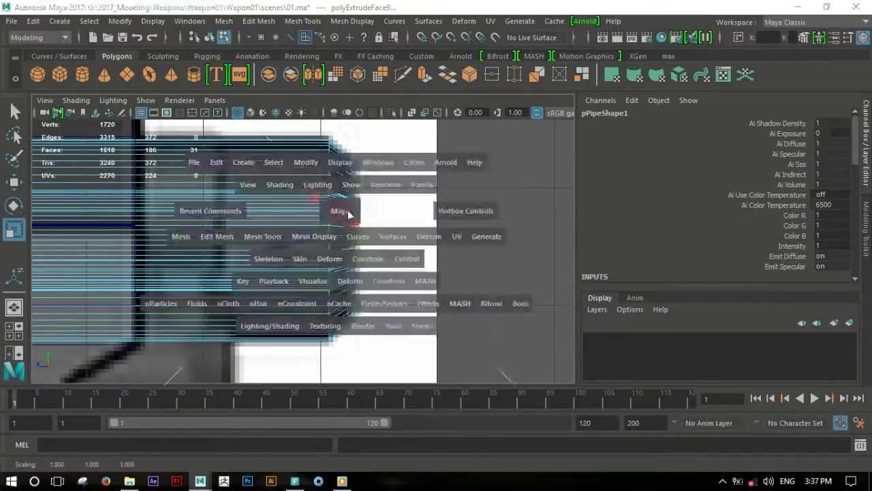
{"action": "key", "text": "space"}
{"action": "key", "text": "F8"}
{"action": "left_click", "coordinate": [349, 312]}
{"action": "left_click_drag", "start_coordinate": [348, 312], "coordinate": [368, 293], "text": "alt"}
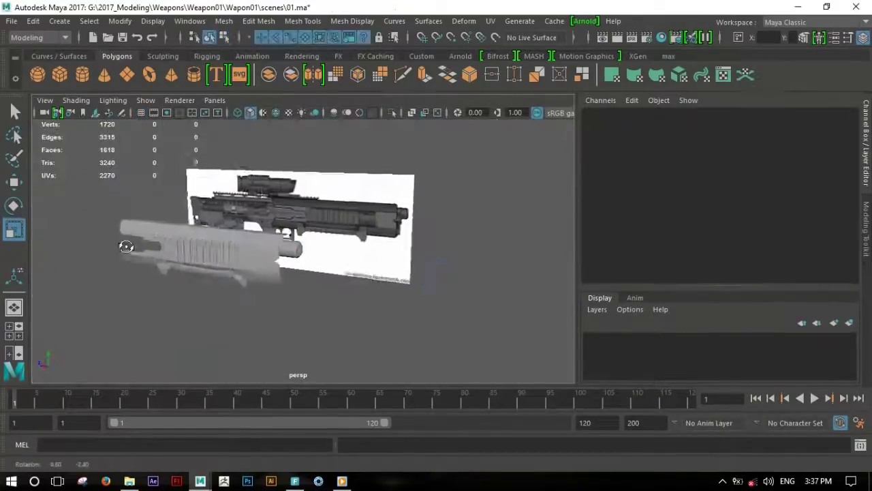
{"action": "right_click_drag", "start_coordinate": [368, 293], "coordinate": [341, 300], "text": "alt"}
{"action": "left_click_drag", "start_coordinate": [341, 300], "coordinate": [361, 286], "text": "alt"}
{"action": "mouse_move", "coordinate": [361, 286]}
{"action": "right_mouse_down", "text": "alt"}
{"action": "mouse_move", "coordinate": [380, 273]}
{"action": "mouse_move", "coordinate": [340, 265]}
{"action": "right_mouse_up", "text": "alt"}
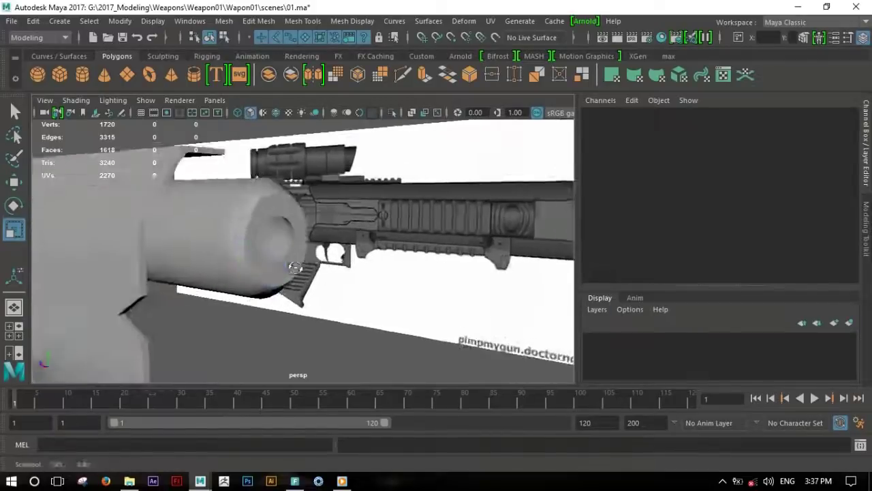
{"action": "left_click_drag", "start_coordinate": [341, 265], "coordinate": [311, 263], "text": "alt"}
{"action": "left_click", "coordinate": [203, 245]}
{"action": "right_click_drag", "start_coordinate": [279, 163], "coordinate": [281, 243], "text": "shift"}
{"action": "left_click", "coordinate": [209, 164]}
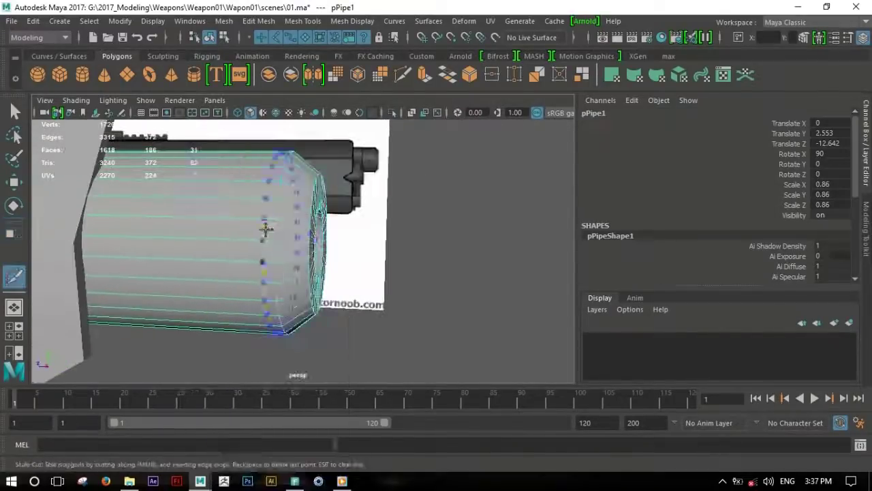
{"action": "left_click", "coordinate": [278, 237], "text": "ctrl"}
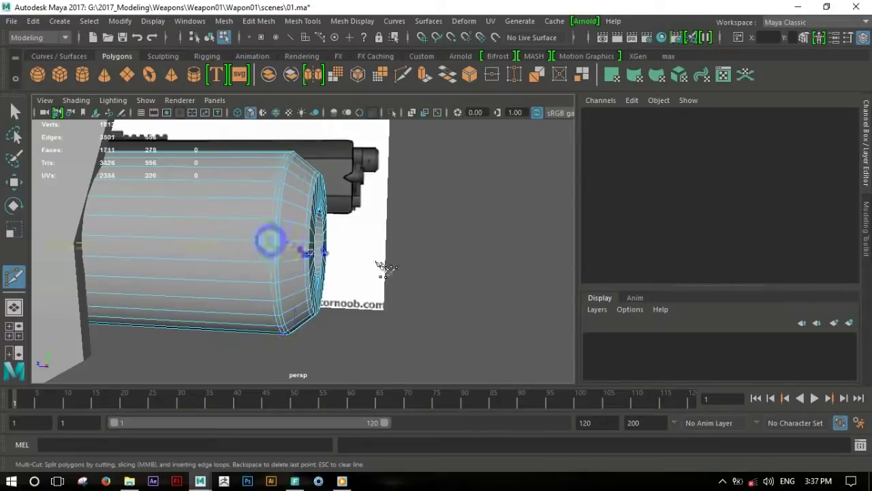
Reselect the barrel pipe with the Move tool and view it from the front
{"action": "key", "text": "w"}
{"action": "mouse_move", "coordinate": [462, 270]}
{"action": "left_mouse_down", "text": "alt"}
{"action": "mouse_move", "coordinate": [53, 236]}
{"action": "mouse_move", "coordinate": [348, 257]}
{"action": "mouse_move", "coordinate": [193, 248]}
{"action": "mouse_move", "coordinate": [214, 249]}
{"action": "left_mouse_up", "text": "alt"}
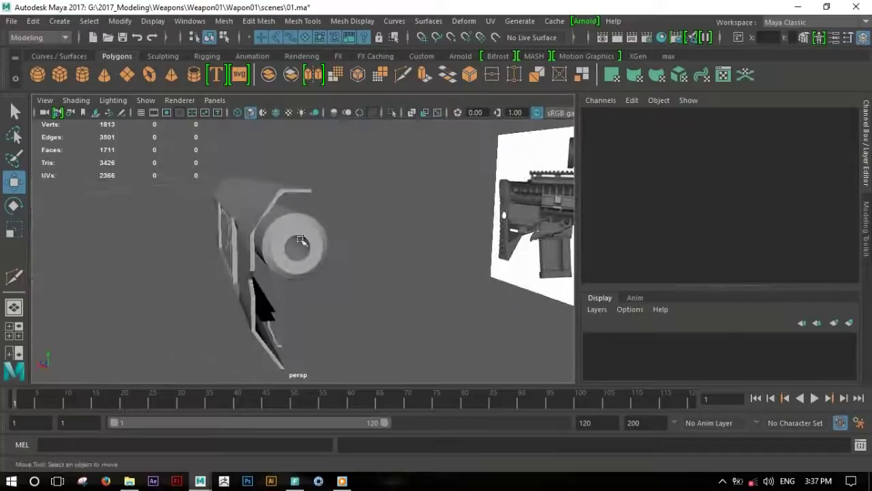
{"action": "left_click", "coordinate": [292, 237]}
{"action": "left_click_drag", "start_coordinate": [292, 236], "coordinate": [293, 237], "text": "alt"}
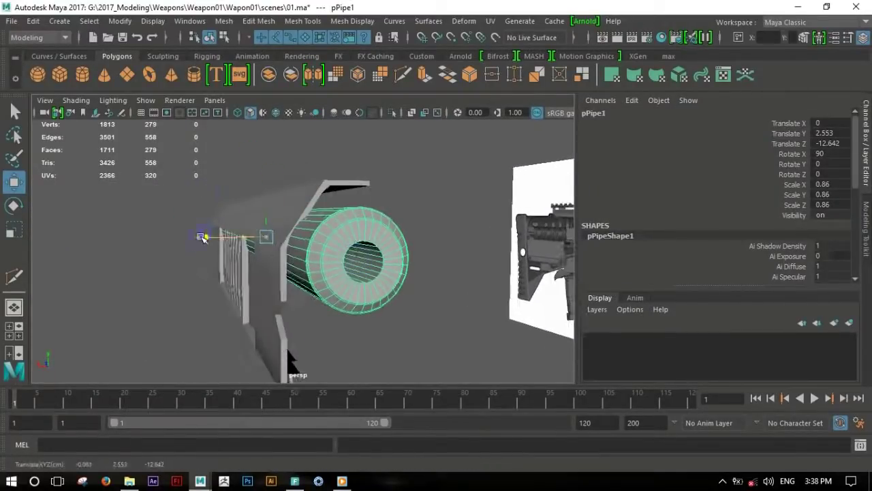
Check the smaller 0.44-scale pPipe2 beneath the barrel from several angles, undoing one change
{"action": "left_click", "coordinate": [448, 272]}
{"action": "mouse_move", "coordinate": [448, 272]}
{"action": "left_mouse_down", "text": "alt"}
{"action": "mouse_move", "coordinate": [473, 292]}
{"action": "mouse_move", "coordinate": [236, 259]}
{"action": "mouse_move", "coordinate": [409, 269]}
{"action": "mouse_move", "coordinate": [403, 222]}
{"action": "left_mouse_up", "text": "alt"}
{"action": "mouse_move", "coordinate": [403, 223]}
{"action": "right_mouse_down", "text": "alt"}
{"action": "mouse_move", "coordinate": [334, 229]}
{"action": "mouse_move", "coordinate": [374, 263]}
{"action": "right_mouse_up", "text": "alt"}
{"action": "left_click_drag", "start_coordinate": [374, 263], "coordinate": [550, 220], "text": "alt"}
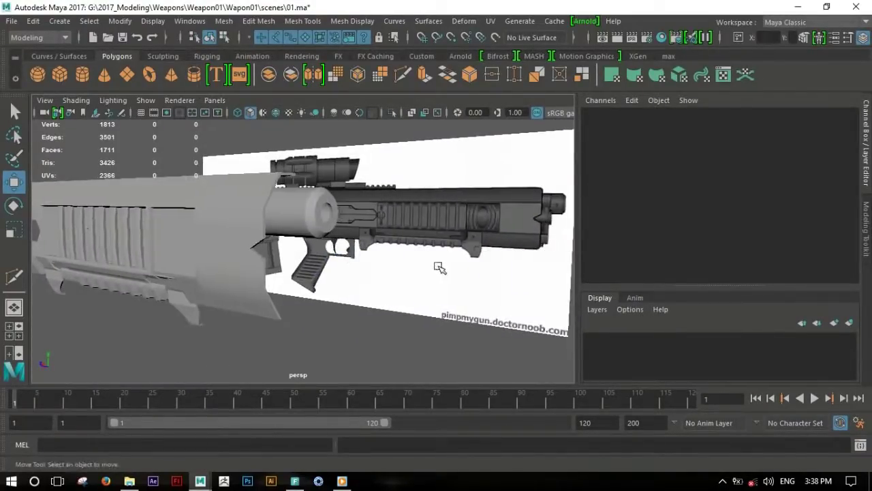
{"action": "left_click_drag", "start_coordinate": [340, 246], "coordinate": [355, 249], "text": "alt"}
{"action": "key", "text": "ctrl+z"}
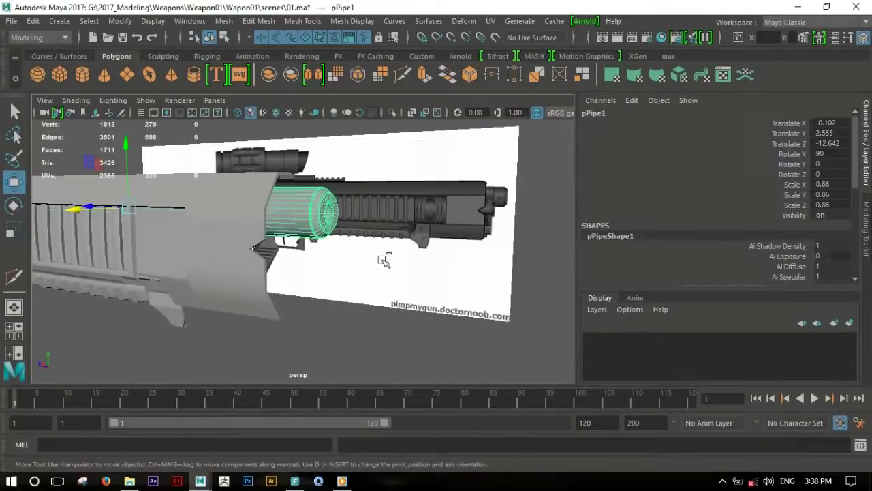
{"action": "mouse_move", "coordinate": [172, 198]}
{"action": "left_mouse_down", "text": "alt"}
{"action": "mouse_move", "coordinate": [82, 189]}
{"action": "mouse_move", "coordinate": [257, 244]}
{"action": "left_mouse_up", "text": "alt"}
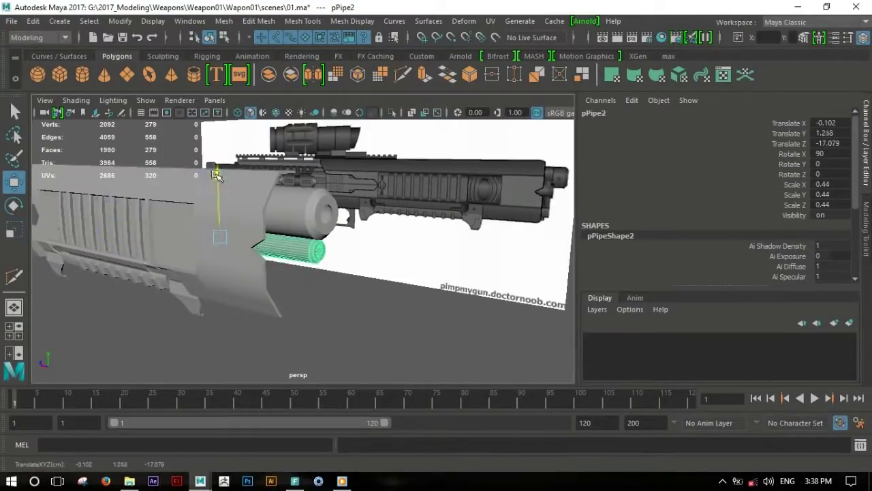
{"action": "mouse_move", "coordinate": [549, 225]}
{"action": "left_mouse_down", "text": "alt"}
{"action": "mouse_move", "coordinate": [465, 266]}
{"action": "mouse_move", "coordinate": [398, 201]}
{"action": "left_mouse_up", "text": "alt"}
{"action": "scroll", "coordinate": [465, 266], "scroll_direction": "up", "scroll_amount": 5}
Select the handguard's side panel from an end-on view
{"action": "mouse_move", "coordinate": [336, 230]}
{"action": "left_mouse_down", "text": "alt"}
{"action": "mouse_move", "coordinate": [380, 250]}
{"action": "mouse_move", "coordinate": [334, 243]}
{"action": "mouse_move", "coordinate": [443, 261]}
{"action": "left_mouse_up", "text": "alt"}
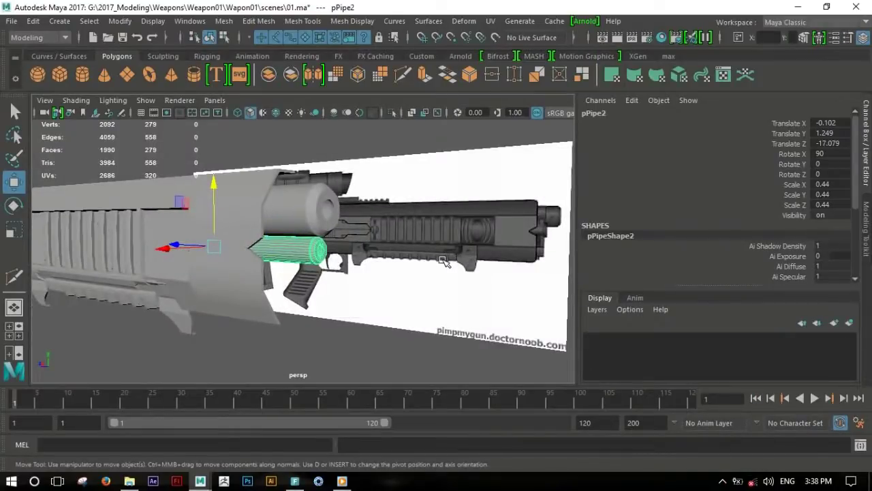
{"action": "left_click", "coordinate": [335, 352]}
{"action": "mouse_move", "coordinate": [335, 352]}
{"action": "left_mouse_down", "text": "alt"}
{"action": "mouse_move", "coordinate": [161, 271]}
{"action": "mouse_move", "coordinate": [111, 267]}
{"action": "mouse_move", "coordinate": [402, 268]}
{"action": "mouse_move", "coordinate": [374, 283]}
{"action": "mouse_move", "coordinate": [417, 299]}
{"action": "left_mouse_up", "text": "alt"}
{"action": "left_click", "coordinate": [375, 282]}
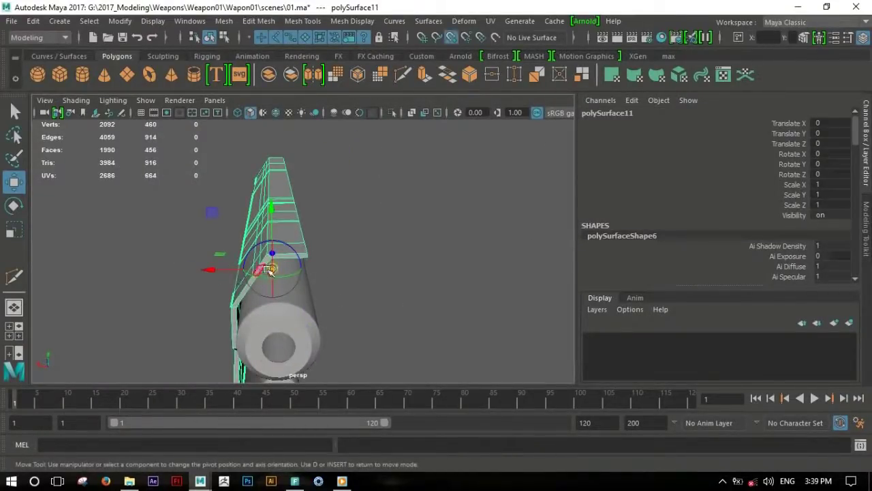
Mirror the side panel with Duplicate Special as an instance at Scale Y -1
{"action": "left_click", "coordinate": [32, 22]}
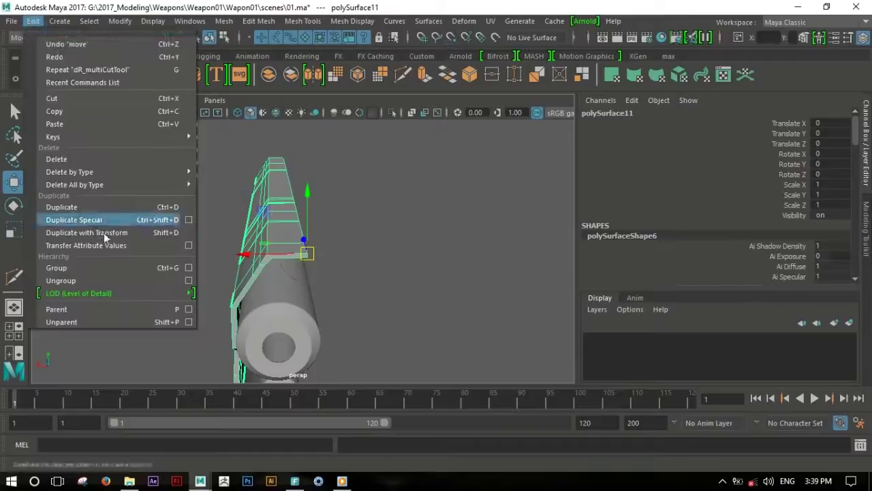
{"action": "left_click", "coordinate": [189, 163]}
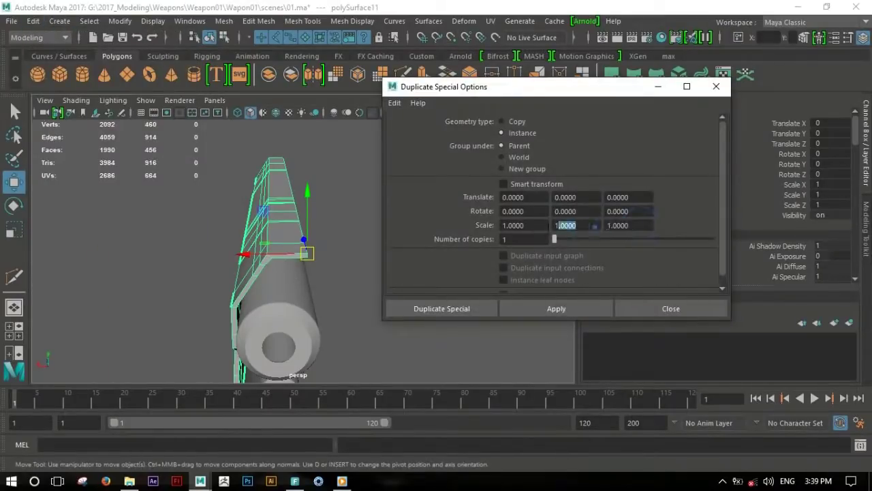
{"action": "left_click", "coordinate": [557, 310]}
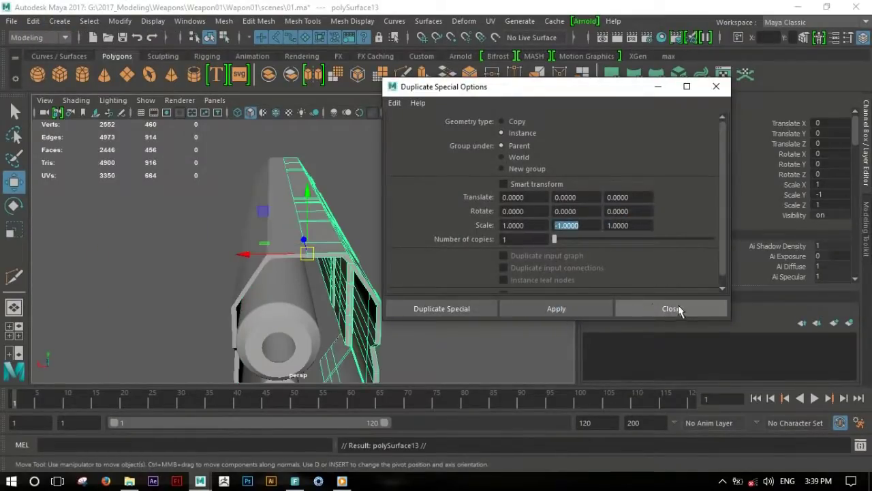
{"action": "left_click", "coordinate": [675, 307]}
{"action": "left_click", "coordinate": [487, 307]}
{"action": "mouse_move", "coordinate": [487, 308]}
{"action": "left_mouse_down", "text": "alt"}
{"action": "mouse_move", "coordinate": [236, 243]}
{"action": "mouse_move", "coordinate": [430, 273]}
{"action": "mouse_move", "coordinate": [334, 248]}
{"action": "left_mouse_up", "text": "alt"}
Move the barrel pipes along X in front view to centre them between the panels
{"action": "left_click", "coordinate": [334, 249]}
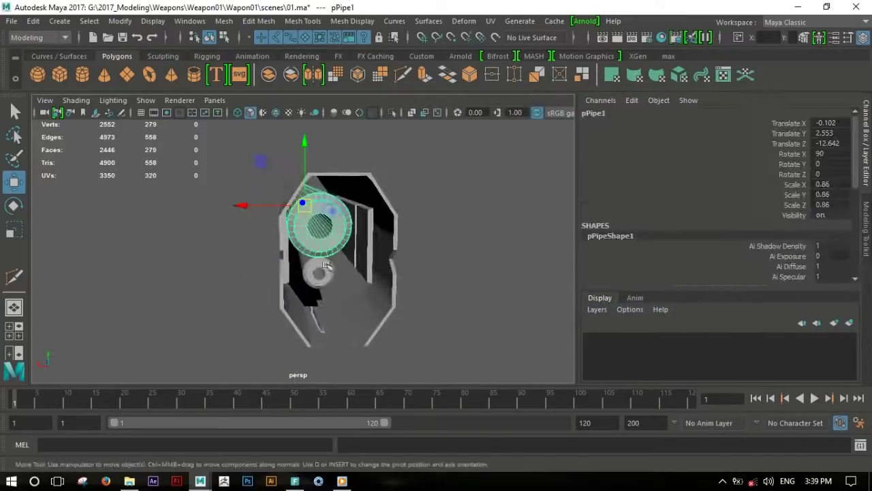
{"action": "key", "text": "space"}
{"action": "key", "text": "space"}
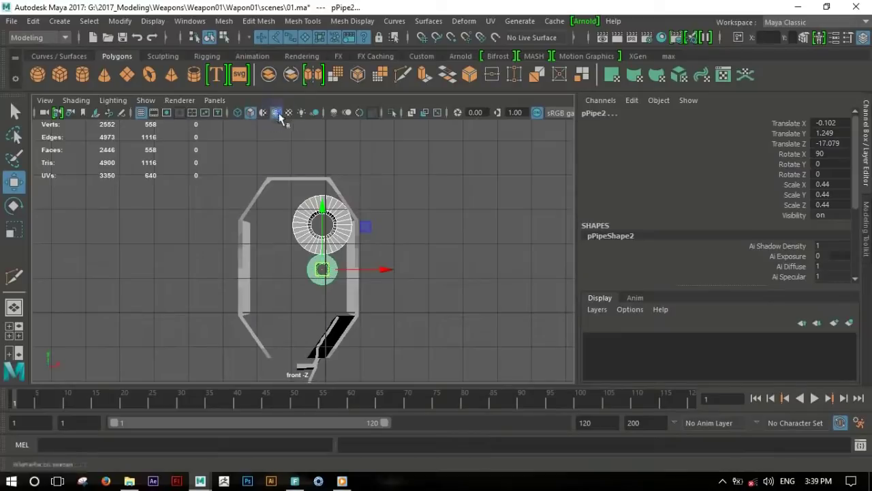
{"action": "left_click_drag", "start_coordinate": [378, 270], "coordinate": [298, 180]}
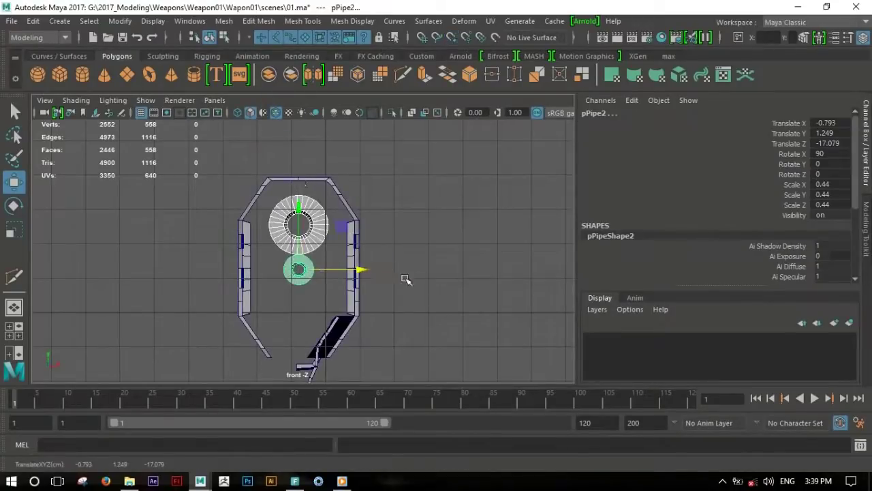
{"action": "key", "text": "space"}
{"action": "key", "text": "space"}
{"action": "mouse_move", "coordinate": [481, 255]}
{"action": "left_mouse_down", "text": "alt"}
{"action": "mouse_move", "coordinate": [436, 291]}
{"action": "mouse_move", "coordinate": [381, 286]}
{"action": "mouse_move", "coordinate": [441, 243]}
{"action": "left_mouse_up", "text": "alt"}
{"action": "left_click", "coordinate": [436, 290]}
{"action": "left_click", "coordinate": [409, 263]}
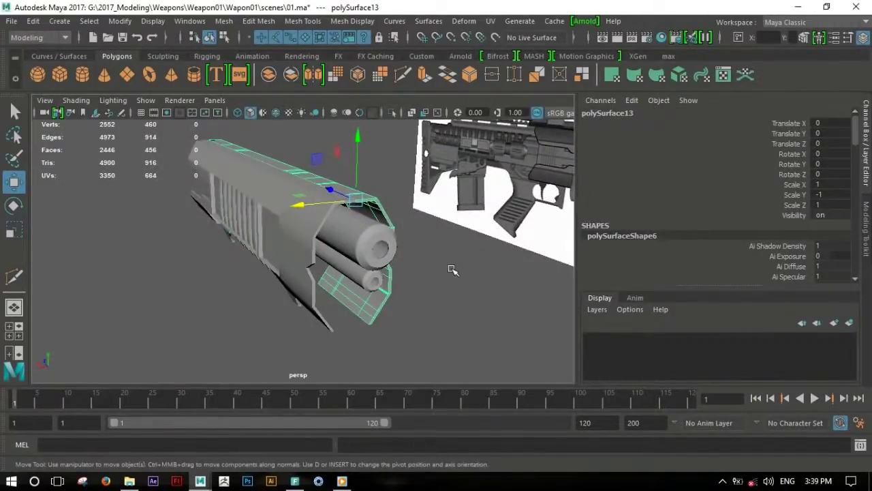
{"action": "mouse_move", "coordinate": [363, 247]}
{"action": "left_mouse_down", "text": "alt"}
{"action": "mouse_move", "coordinate": [350, 311]}
{"action": "mouse_move", "coordinate": [459, 296]}
{"action": "left_mouse_up", "text": "alt"}
Combine the lower grip pieces into one object, polySurface7
{"action": "left_click", "coordinate": [350, 311]}
{"action": "left_click", "coordinate": [389, 283]}
{"action": "left_click_drag", "start_coordinate": [389, 283], "coordinate": [230, 290], "text": "alt"}
{"action": "left_click_drag", "start_coordinate": [283, 281], "coordinate": [409, 283], "text": "alt"}
{"action": "right_click", "coordinate": [416, 281], "text": "shift"}
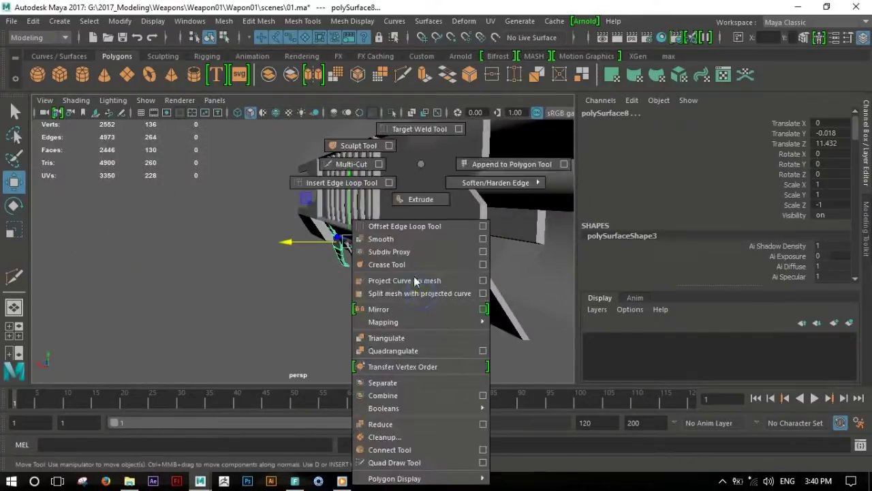
{"action": "left_click", "coordinate": [409, 400]}
Select an edge on the underside of the lower grip
{"action": "left_click", "coordinate": [669, 56]}
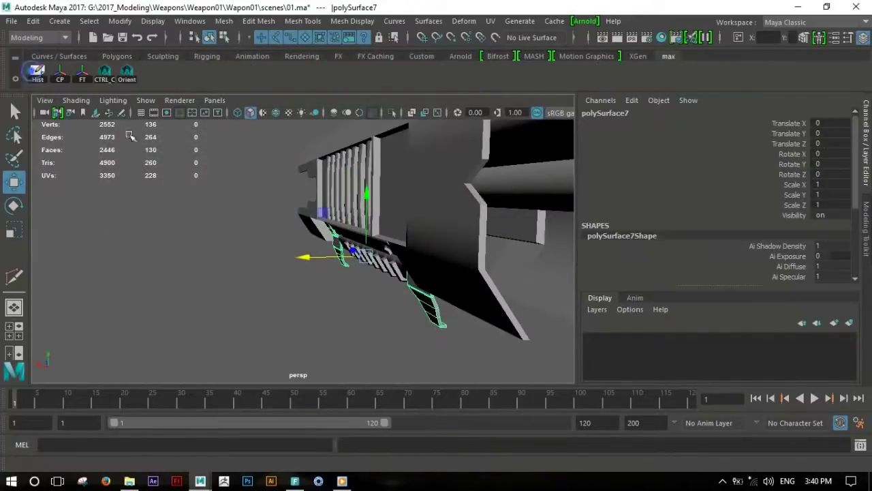
{"action": "left_click_drag", "start_coordinate": [381, 252], "coordinate": [195, 251], "text": "alt"}
{"action": "right_click_drag", "start_coordinate": [196, 251], "coordinate": [417, 255], "text": "alt"}
{"action": "left_click_drag", "start_coordinate": [416, 254], "coordinate": [375, 245], "text": "alt"}
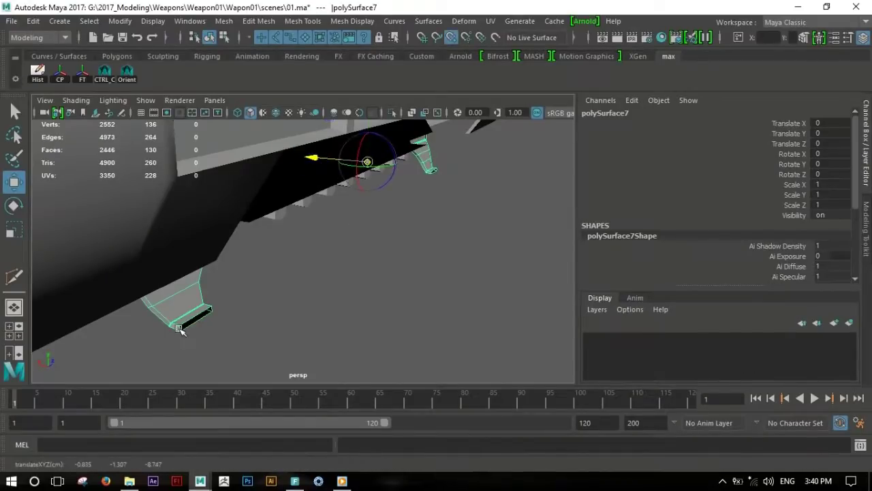
{"action": "mouse_move", "coordinate": [365, 304]}
{"action": "left_mouse_down", "text": "alt"}
{"action": "mouse_move", "coordinate": [368, 268]}
{"action": "mouse_move", "coordinate": [121, 307]}
{"action": "left_mouse_up", "text": "alt"}
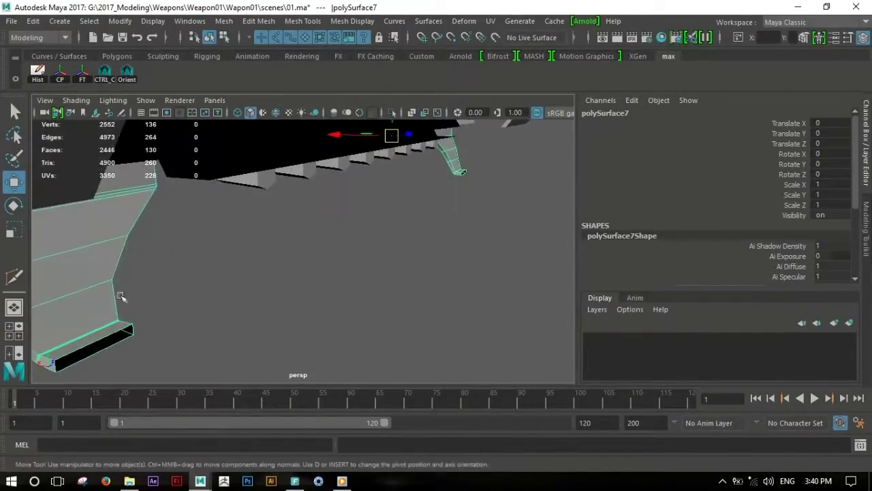
{"action": "left_click", "coordinate": [120, 307]}
{"action": "left_click", "coordinate": [115, 343]}
{"action": "mouse_move", "coordinate": [428, 247]}
{"action": "left_mouse_down", "text": "alt"}
{"action": "mouse_move", "coordinate": [579, 244]}
{"action": "mouse_move", "coordinate": [136, 276]}
{"action": "mouse_move", "coordinate": [194, 243]}
{"action": "mouse_move", "coordinate": [383, 249]}
{"action": "mouse_move", "coordinate": [413, 289]}
{"action": "left_mouse_up", "text": "alt"}
{"action": "left_click_drag", "start_coordinate": [385, 223], "coordinate": [204, 185], "text": "alt"}
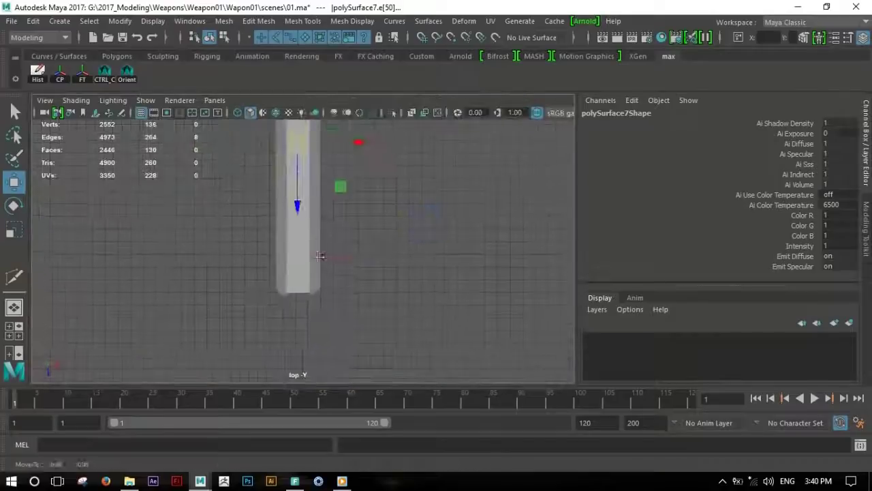
Adjust the lower grip's edge in the top view with wireframe display on
{"action": "middle_click_drag", "start_coordinate": [225, 187], "coordinate": [327, 231], "text": "alt"}
{"action": "key", "text": "4"}
{"action": "middle_click_drag", "start_coordinate": [401, 244], "coordinate": [399, 205], "text": "alt"}
{"action": "scroll", "coordinate": [399, 204], "scroll_direction": "up", "scroll_amount": 3}
{"action": "scroll", "coordinate": [379, 244], "scroll_direction": "down", "scroll_amount": 2}
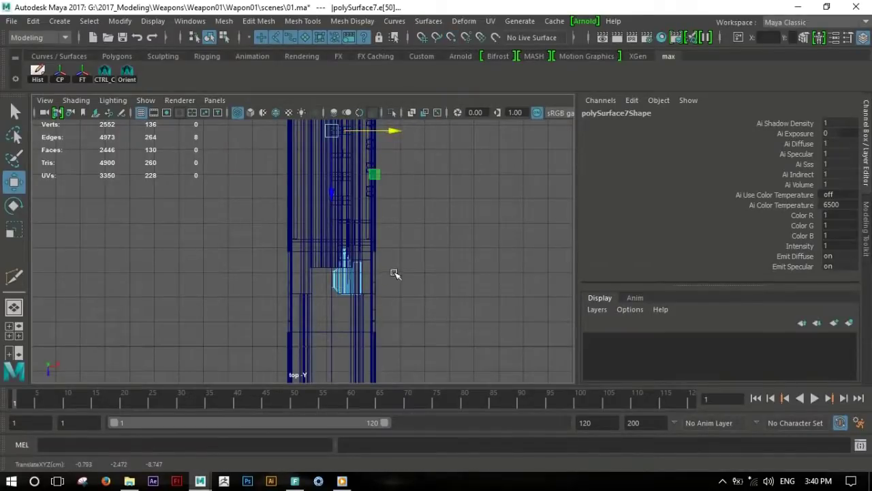
{"action": "key", "text": "space"}
{"action": "key", "text": "space"}
{"action": "mouse_move", "coordinate": [502, 220]}
{"action": "left_mouse_down", "text": "alt"}
{"action": "mouse_move", "coordinate": [315, 213]}
{"action": "mouse_move", "coordinate": [359, 234]}
{"action": "mouse_move", "coordinate": [365, 230]}
{"action": "mouse_move", "coordinate": [182, 167]}
{"action": "left_mouse_up", "text": "alt"}
Select the whole polySurface7 and open the Duplicate Special options
{"action": "key", "text": "F8"}
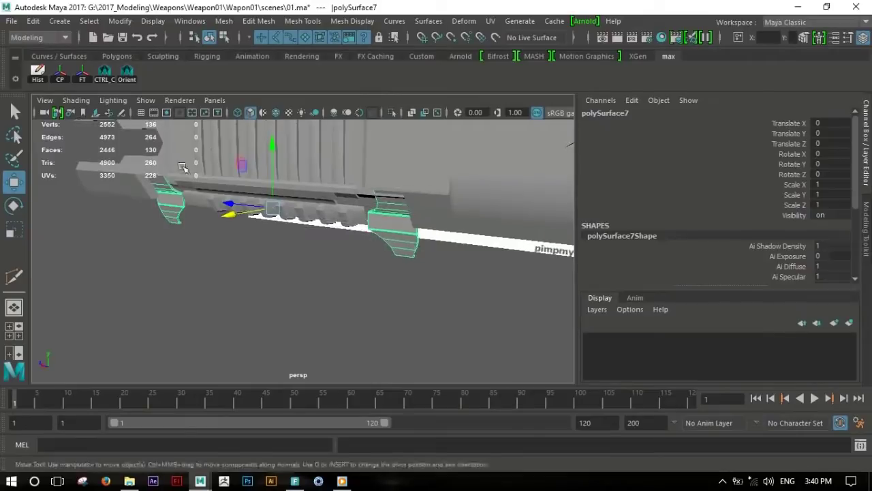
{"action": "left_click", "coordinate": [20, 23]}
{"action": "left_click", "coordinate": [224, 220]}
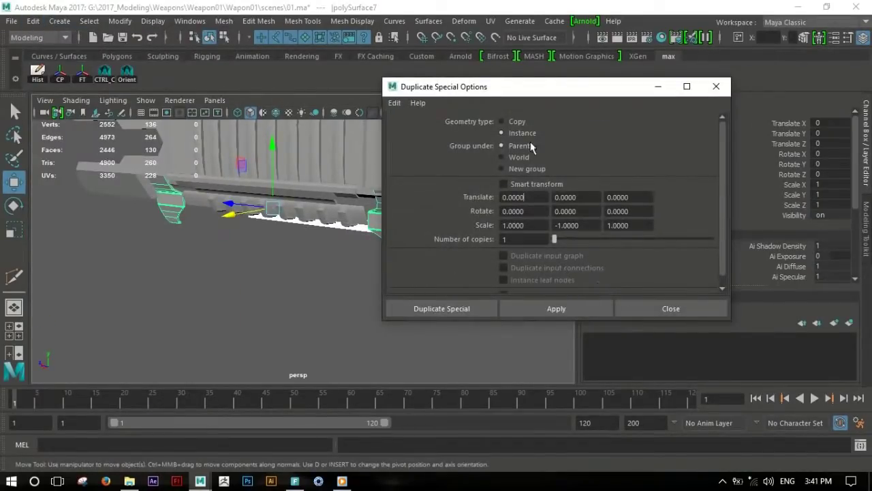
Create the mirrored instance of the lower grip and isolate both halves
{"action": "left_click", "coordinate": [556, 308]}
{"action": "left_click", "coordinate": [654, 308]}
{"action": "mouse_move", "coordinate": [310, 275]}
{"action": "left_mouse_down", "text": "alt"}
{"action": "mouse_move", "coordinate": [238, 271]}
{"action": "mouse_move", "coordinate": [451, 318]}
{"action": "mouse_move", "coordinate": [323, 311]}
{"action": "mouse_move", "coordinate": [433, 297]}
{"action": "mouse_move", "coordinate": [342, 312]}
{"action": "mouse_move", "coordinate": [511, 335]}
{"action": "left_mouse_up", "text": "alt"}
{"action": "key", "text": "ctrl+1"}
{"action": "mouse_move", "coordinate": [512, 335]}
{"action": "right_mouse_down", "text": "alt"}
{"action": "mouse_move", "coordinate": [409, 311]}
{"action": "mouse_move", "coordinate": [385, 293]}
{"action": "mouse_move", "coordinate": [432, 288]}
{"action": "mouse_move", "coordinate": [382, 293]}
{"action": "right_mouse_up", "text": "alt"}
Combine the two mirrored halves and bridge their facing edge loops
{"action": "left_click_drag", "start_coordinate": [205, 204], "coordinate": [302, 285]}
{"action": "right_click_drag", "start_coordinate": [293, 166], "coordinate": [291, 398], "text": "shift"}
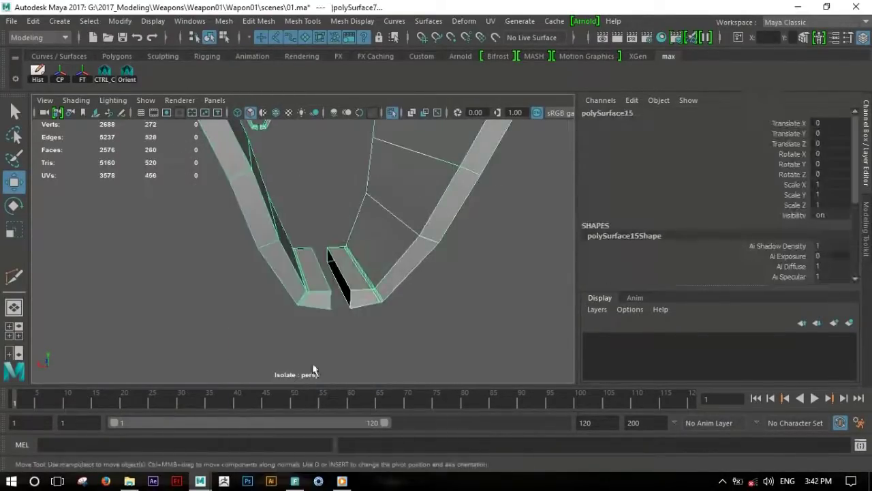
{"action": "key", "text": "F10"}
{"action": "double_click", "coordinate": [342, 275]}
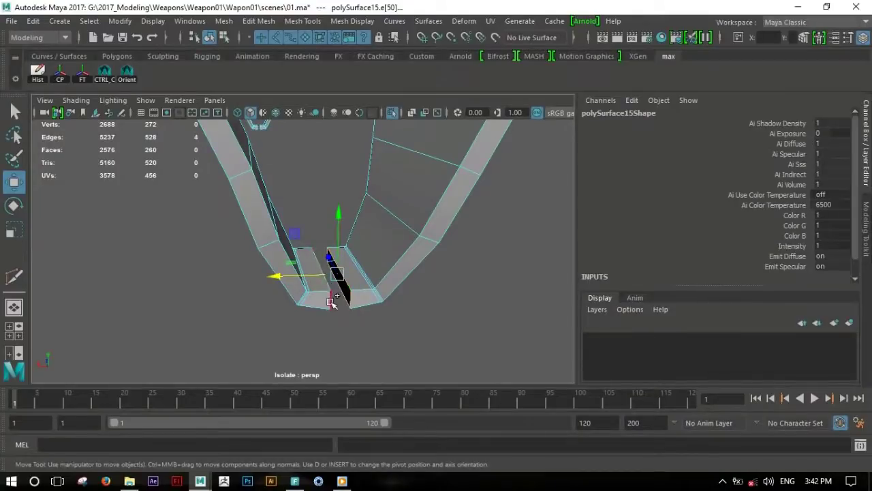
{"action": "right_click_drag", "start_coordinate": [329, 254], "coordinate": [332, 307], "text": "shift"}
{"action": "right_click_drag", "start_coordinate": [320, 405], "coordinate": [321, 402], "text": "shift"}
{"action": "mouse_move", "coordinate": [354, 300]}
{"action": "left_mouse_down", "text": "alt"}
{"action": "mouse_move", "coordinate": [190, 257]}
{"action": "mouse_move", "coordinate": [297, 257]}
{"action": "mouse_move", "coordinate": [293, 272]}
{"action": "left_mouse_up", "text": "alt"}
{"action": "scroll", "coordinate": [293, 272], "scroll_direction": "up", "scroll_amount": 5}
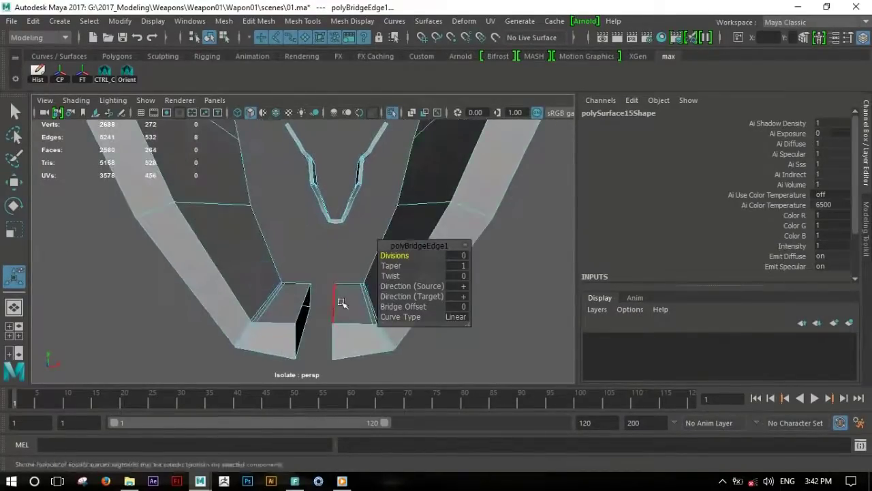
Bridge the remaining gap between the combined halves' edges
{"action": "left_click", "coordinate": [300, 320]}
{"action": "right_click_drag", "start_coordinate": [291, 253], "coordinate": [273, 395], "text": "shift"}
{"action": "left_click", "coordinate": [448, 278]}
{"action": "mouse_move", "coordinate": [448, 278]}
{"action": "left_mouse_down", "text": "alt"}
{"action": "mouse_move", "coordinate": [309, 290]}
{"action": "mouse_move", "coordinate": [318, 272]}
{"action": "left_mouse_up", "text": "alt"}
{"action": "left_click", "coordinate": [309, 289]}
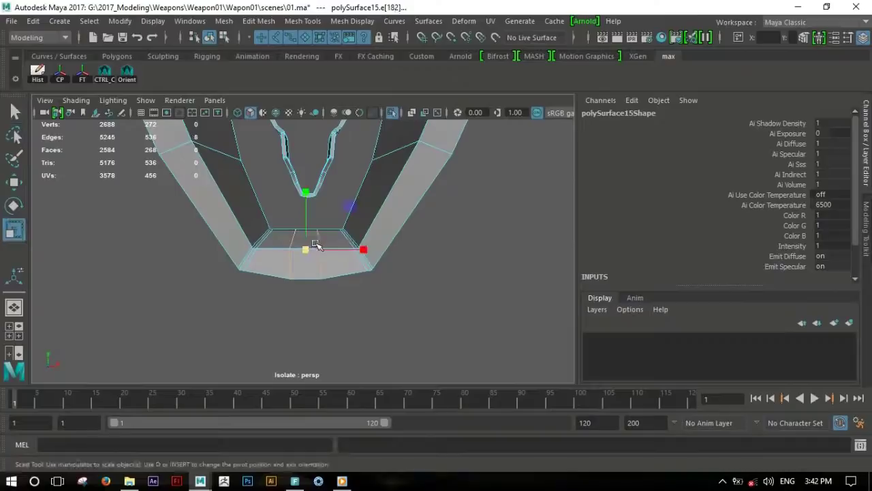
Merge the seam vertices to centre and weld the overlapping base vertices at 0.01
{"action": "key", "text": "ctrl+F9"}
{"action": "right_click_drag", "start_coordinate": [311, 286], "coordinate": [302, 171], "text": "shift"}
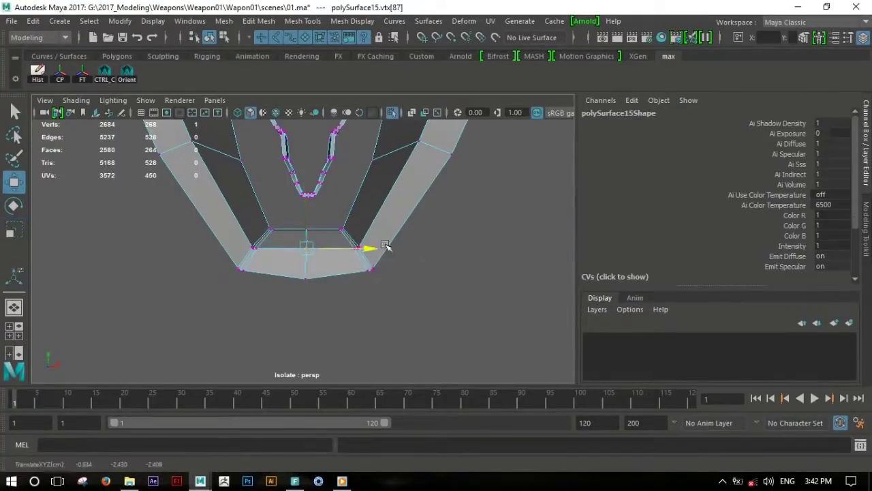
{"action": "mouse_move", "coordinate": [480, 286]}
{"action": "left_mouse_down", "text": "alt"}
{"action": "mouse_move", "coordinate": [127, 272]}
{"action": "mouse_move", "coordinate": [344, 286]}
{"action": "left_mouse_up", "text": "alt"}
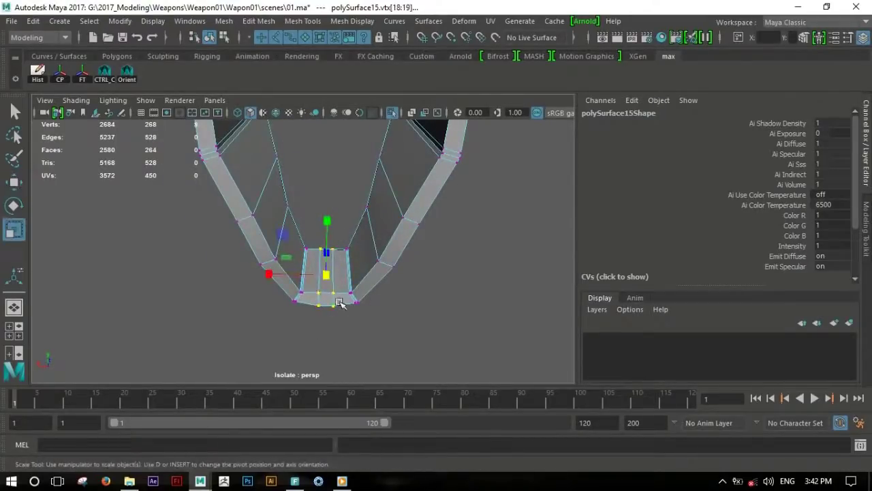
{"action": "scroll", "coordinate": [394, 290], "scroll_direction": "up", "scroll_amount": 5}
{"action": "mouse_move", "coordinate": [376, 280]}
{"action": "left_mouse_down", "text": "alt"}
{"action": "mouse_move", "coordinate": [338, 286]}
{"action": "mouse_move", "coordinate": [539, 211]}
{"action": "mouse_move", "coordinate": [387, 278]}
{"action": "left_mouse_up", "text": "alt"}
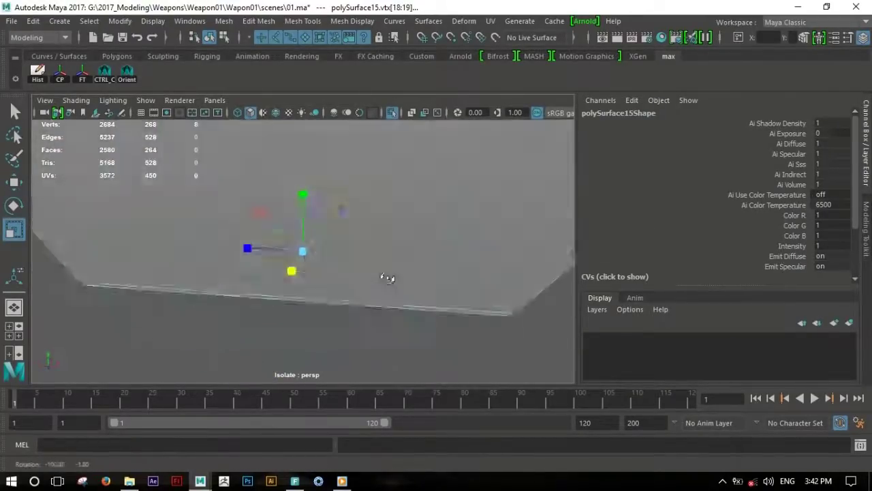
{"action": "scroll", "coordinate": [302, 282], "scroll_direction": "down", "scroll_amount": 5}
{"action": "right_click_drag", "start_coordinate": [302, 282], "coordinate": [375, 210], "text": "shift"}
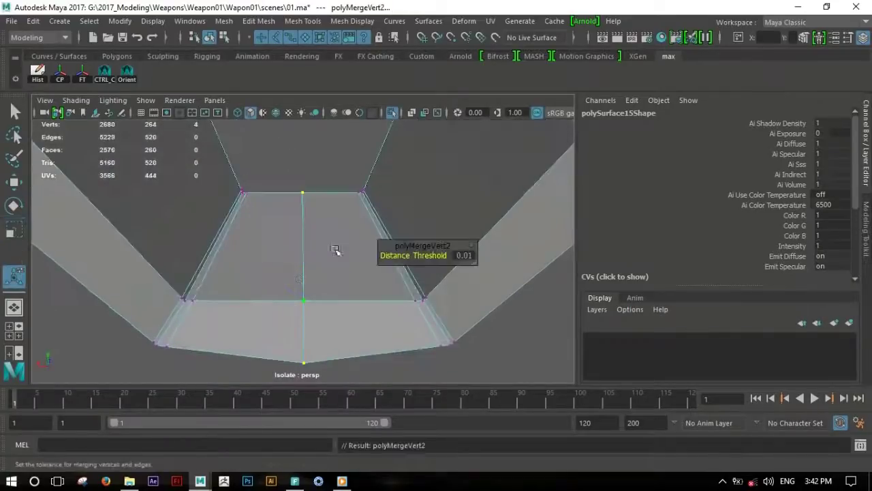
{"action": "left_click_drag", "start_coordinate": [336, 249], "coordinate": [266, 237], "text": "alt"}
Exit isolate mode to show the whole weapon and select the U-shaped front cap
{"action": "key", "text": "F8"}
{"action": "left_click", "coordinate": [247, 264]}
{"action": "left_click", "coordinate": [307, 249]}
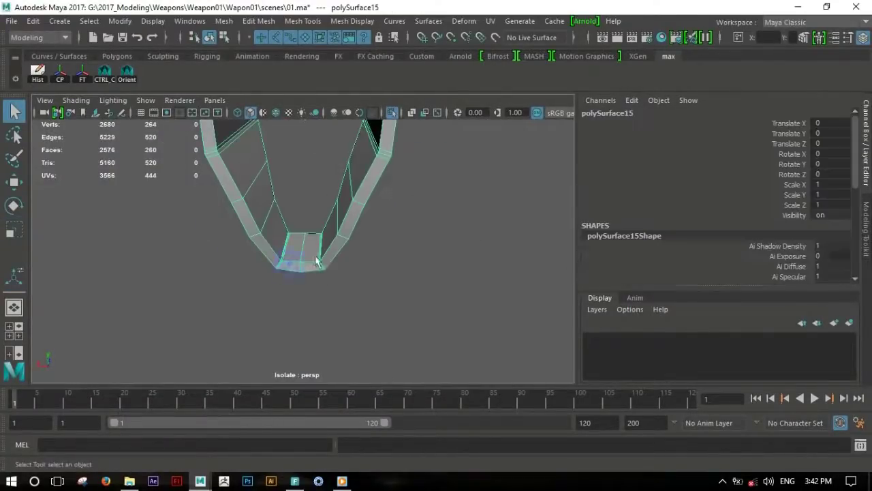
{"action": "right_click_drag", "start_coordinate": [337, 227], "coordinate": [361, 291], "text": "alt"}
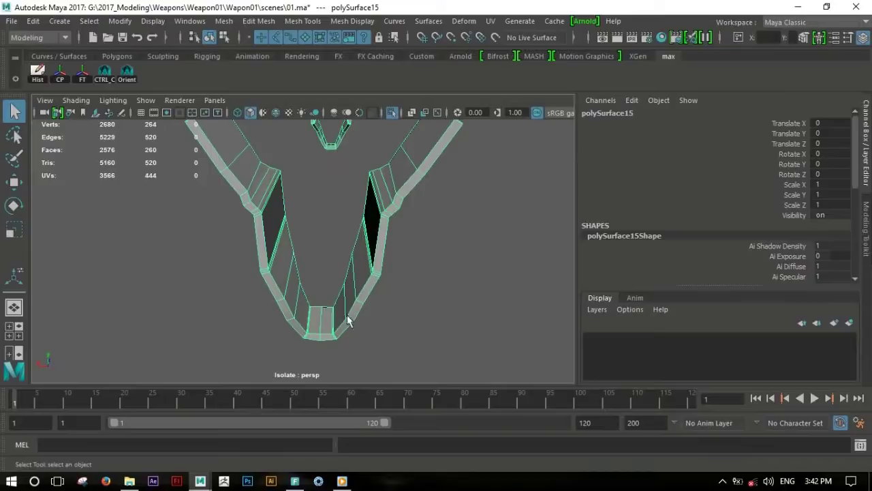
{"action": "left_click_drag", "start_coordinate": [348, 321], "coordinate": [346, 287], "text": "alt"}
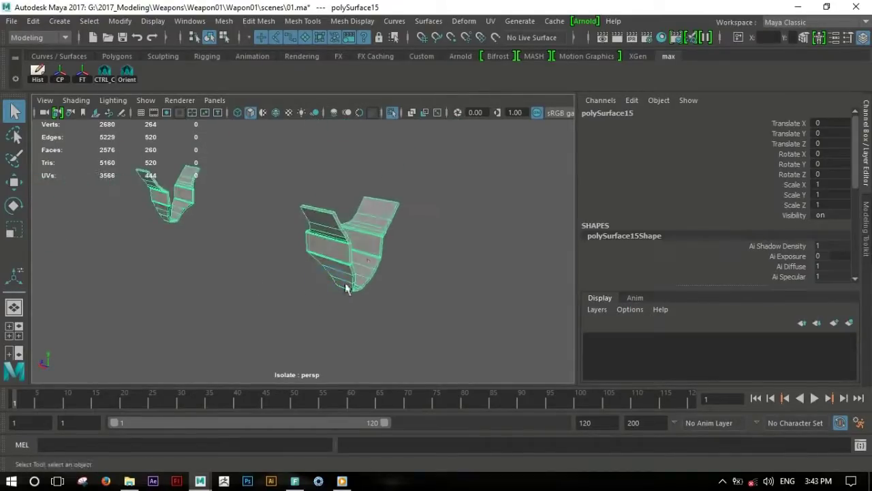
{"action": "key", "text": "ctrl+1"}
{"action": "left_click", "coordinate": [389, 325]}
{"action": "mouse_move", "coordinate": [468, 282]}
{"action": "left_mouse_down", "text": "alt"}
{"action": "mouse_move", "coordinate": [255, 249]}
{"action": "mouse_move", "coordinate": [49, 254]}
{"action": "mouse_move", "coordinate": [273, 249]}
{"action": "mouse_move", "coordinate": [353, 274]}
{"action": "left_mouse_up", "text": "alt"}
{"action": "left_click", "coordinate": [315, 270]}
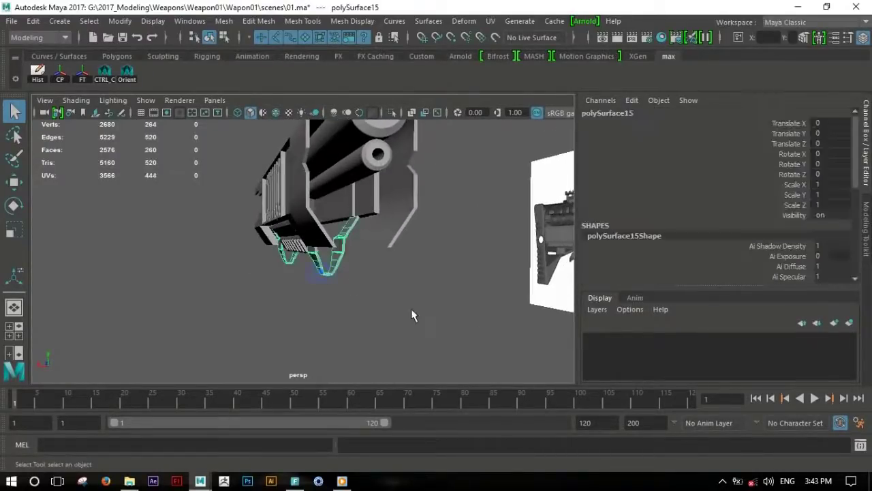
Isolate the U-shaped cap and bridge the edge loop along its first open side
{"action": "key", "text": "ctrl+1"}
{"action": "scroll", "coordinate": [364, 282], "scroll_direction": "up", "scroll_amount": 3}
{"action": "scroll", "coordinate": [368, 287], "scroll_direction": "up", "scroll_amount": 3}
{"action": "scroll", "coordinate": [365, 259], "scroll_direction": "up", "scroll_amount": 2}
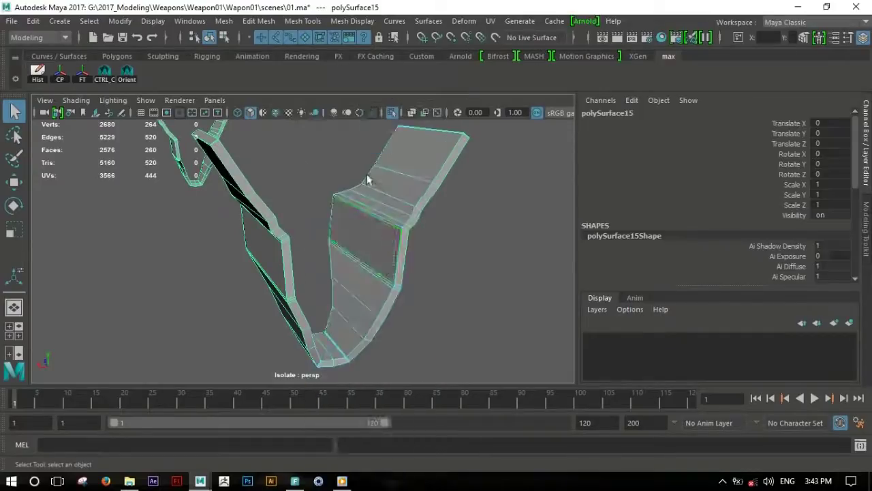
{"action": "mouse_move", "coordinate": [367, 179]}
{"action": "left_mouse_down", "text": "alt"}
{"action": "mouse_move", "coordinate": [259, 259]}
{"action": "mouse_move", "coordinate": [426, 255]}
{"action": "mouse_move", "coordinate": [361, 252]}
{"action": "mouse_move", "coordinate": [399, 247]}
{"action": "mouse_move", "coordinate": [395, 228]}
{"action": "mouse_move", "coordinate": [411, 235]}
{"action": "left_mouse_up", "text": "alt"}
{"action": "left_click", "coordinate": [426, 254]}
{"action": "left_click", "coordinate": [414, 218]}
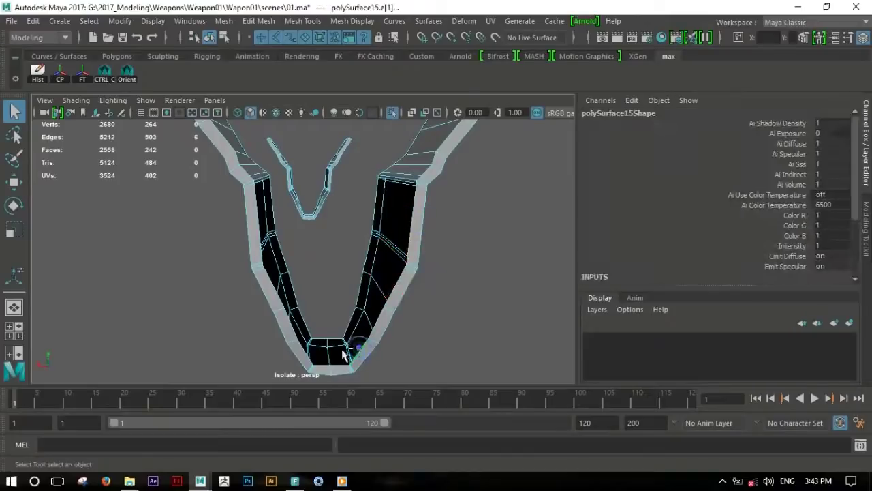
{"action": "right_click_drag", "start_coordinate": [253, 235], "coordinate": [255, 230], "text": "shift"}
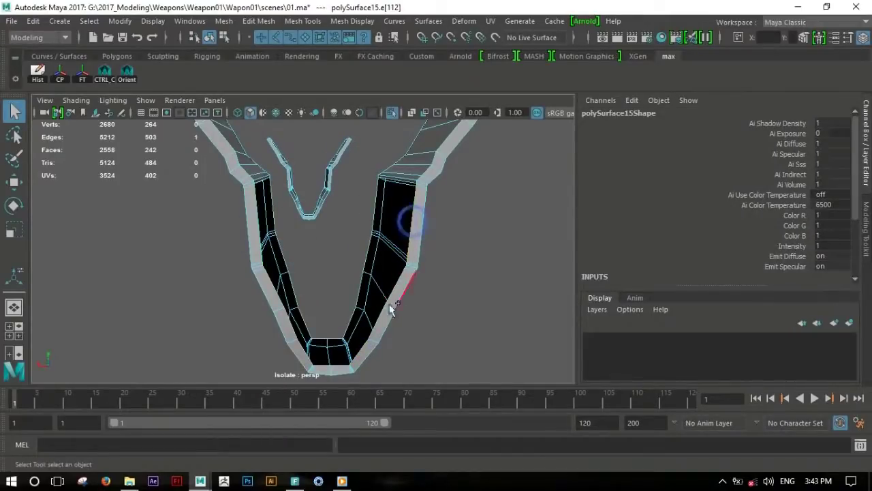
{"action": "right_click_drag", "start_coordinate": [259, 225], "coordinate": [234, 359], "text": "shift"}
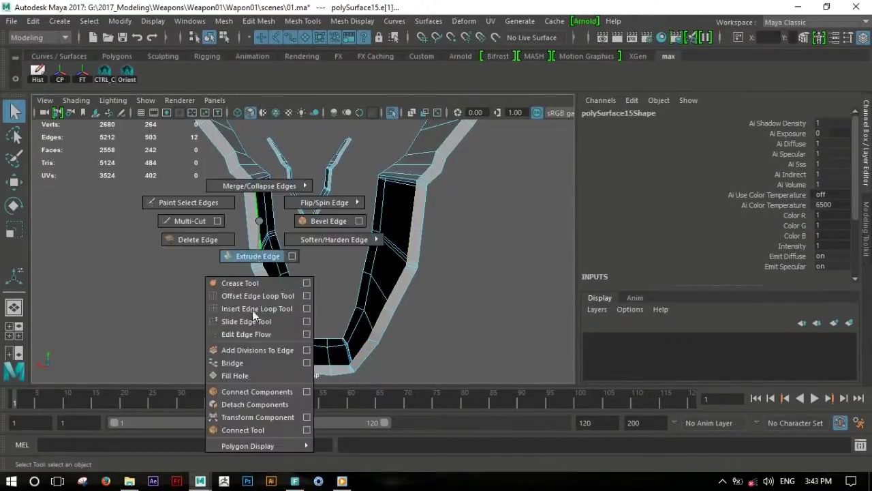
{"action": "mouse_move", "coordinate": [409, 259]}
{"action": "left_mouse_down", "text": "alt"}
{"action": "mouse_move", "coordinate": [521, 259]}
{"action": "mouse_move", "coordinate": [356, 212]}
{"action": "mouse_move", "coordinate": [201, 243]}
{"action": "mouse_move", "coordinate": [153, 210]}
{"action": "left_mouse_up", "text": "alt"}
Bridge the cap's remaining open sides between inner and outer edges
{"action": "left_click", "coordinate": [357, 212]}
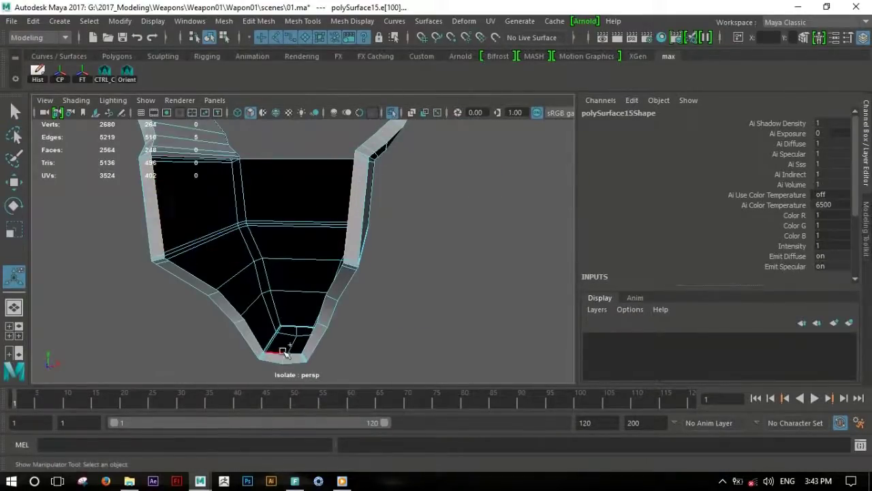
{"action": "left_click_drag", "start_coordinate": [300, 295], "coordinate": [344, 289], "text": "alt"}
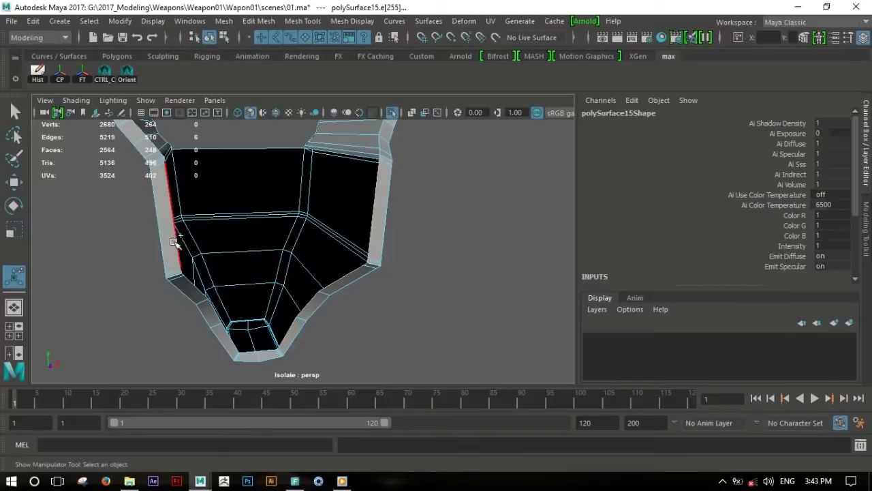
{"action": "right_click_drag", "start_coordinate": [228, 339], "coordinate": [225, 405], "text": "shift"}
{"action": "mouse_move", "coordinate": [234, 293]}
{"action": "left_mouse_down", "text": "alt"}
{"action": "mouse_move", "coordinate": [335, 244]}
{"action": "mouse_move", "coordinate": [305, 282]}
{"action": "left_mouse_up", "text": "alt"}
{"action": "left_click", "coordinate": [304, 283]}
{"action": "right_click_drag", "start_coordinate": [205, 180], "coordinate": [201, 331], "text": "shift"}
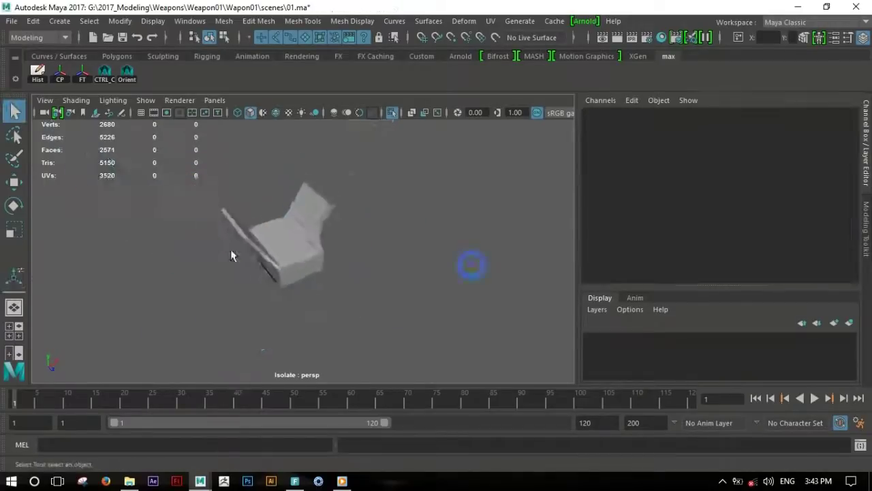
{"action": "mouse_move", "coordinate": [229, 253]}
{"action": "left_mouse_down", "text": "alt"}
{"action": "mouse_move", "coordinate": [316, 242]}
{"action": "mouse_move", "coordinate": [402, 269]}
{"action": "left_mouse_up", "text": "alt"}
{"action": "left_click", "coordinate": [407, 272]}
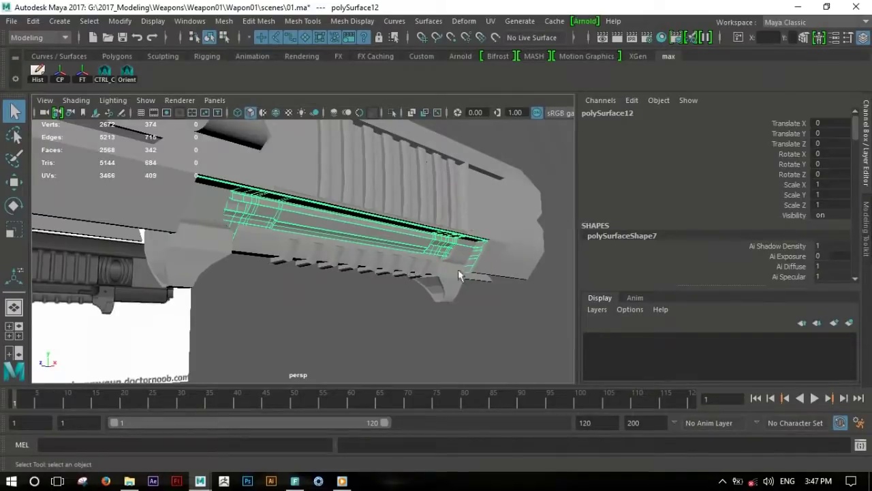
Frame and isolate polySurface12, the long side piece, in the perspective view
{"action": "key", "text": "f"}
{"action": "left_click_drag", "start_coordinate": [496, 289], "coordinate": [461, 294], "text": "alt"}
{"action": "key", "text": "ctrl+1"}
{"action": "key", "text": "ctrl+1"}
{"action": "left_click_drag", "start_coordinate": [399, 227], "coordinate": [347, 209], "text": "alt"}
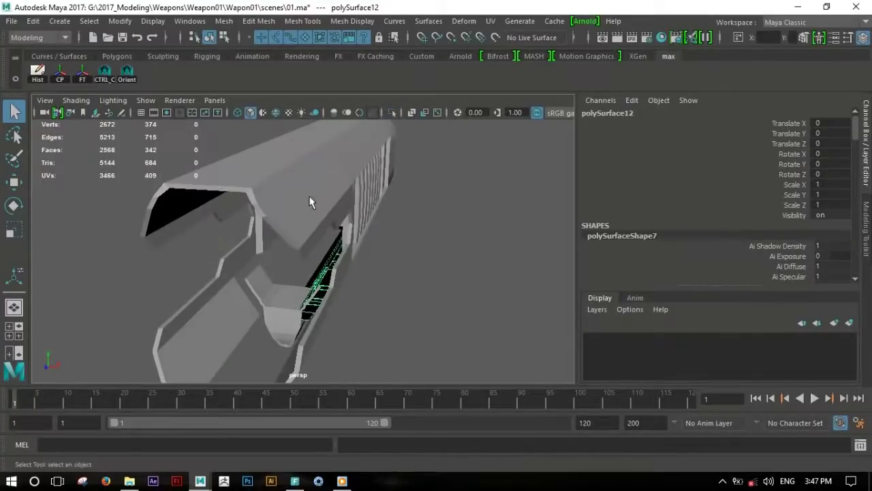
{"action": "key", "text": "ctrl+1"}
{"action": "left_click_drag", "start_coordinate": [413, 247], "coordinate": [387, 264], "text": "alt"}
{"action": "scroll", "coordinate": [387, 264], "scroll_direction": "up", "scroll_amount": 5}
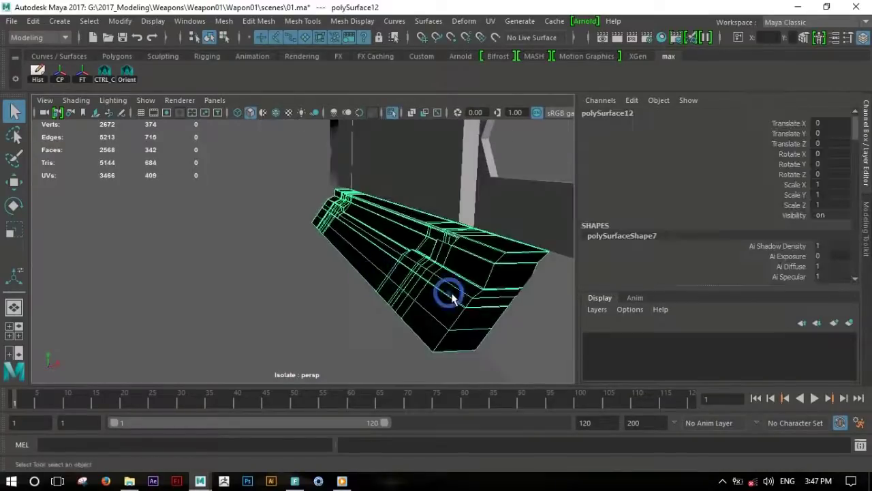
Extrude the side piece's selected faces slightly outward with Local Translate Z 0.0733
{"action": "right_click_drag", "start_coordinate": [418, 167], "coordinate": [418, 197], "text": "shift"}
{"action": "mouse_move", "coordinate": [347, 227]}
{"action": "left_mouse_down"}
{"action": "mouse_move", "coordinate": [196, 205]}
{"action": "mouse_move", "coordinate": [351, 231]}
{"action": "left_mouse_up"}
{"action": "key", "text": "F8"}
{"action": "mouse_move", "coordinate": [443, 228]}
{"action": "left_mouse_down", "text": "alt"}
{"action": "mouse_move", "coordinate": [365, 218]}
{"action": "mouse_move", "coordinate": [425, 214]}
{"action": "mouse_move", "coordinate": [292, 229]}
{"action": "mouse_move", "coordinate": [352, 232]}
{"action": "mouse_move", "coordinate": [314, 213]}
{"action": "mouse_move", "coordinate": [412, 303]}
{"action": "mouse_move", "coordinate": [436, 296]}
{"action": "mouse_move", "coordinate": [422, 245]}
{"action": "mouse_move", "coordinate": [335, 270]}
{"action": "left_mouse_up", "text": "alt"}
Select an edge of the side piece and shift it in the enlarged top view
{"action": "key", "text": "F10"}
{"action": "left_click", "coordinate": [403, 304]}
{"action": "key", "text": "space"}
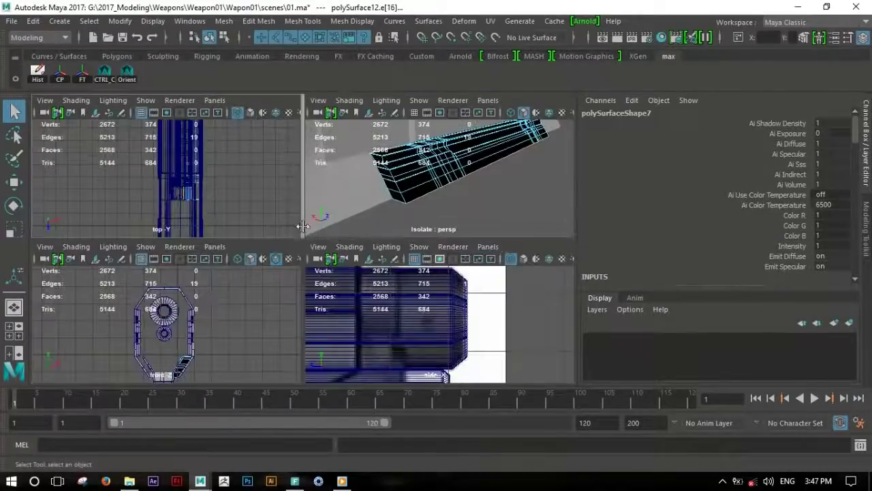
{"action": "key", "text": "space"}
{"action": "scroll", "coordinate": [225, 194], "scroll_direction": "up", "scroll_amount": 3}
{"action": "scroll", "coordinate": [286, 225], "scroll_direction": "up", "scroll_amount": 3}
{"action": "scroll", "coordinate": [353, 256], "scroll_direction": "up", "scroll_amount": 2}
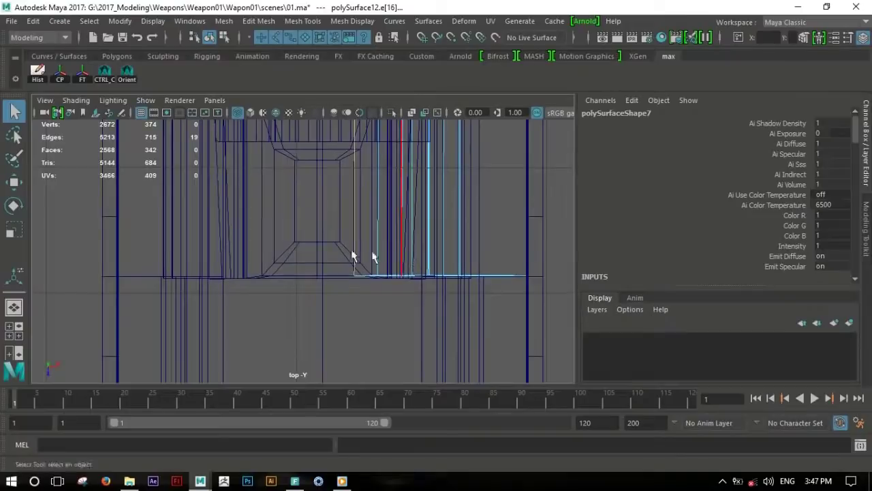
{"action": "scroll", "coordinate": [369, 250], "scroll_direction": "down", "scroll_amount": 2}
{"action": "scroll", "coordinate": [311, 214], "scroll_direction": "down", "scroll_amount": 2}
{"action": "scroll", "coordinate": [360, 263], "scroll_direction": "down", "scroll_amount": 2}
{"action": "scroll", "coordinate": [289, 175], "scroll_direction": "down", "scroll_amount": 1}
{"action": "middle_click_drag", "start_coordinate": [289, 176], "coordinate": [320, 207], "text": "alt"}
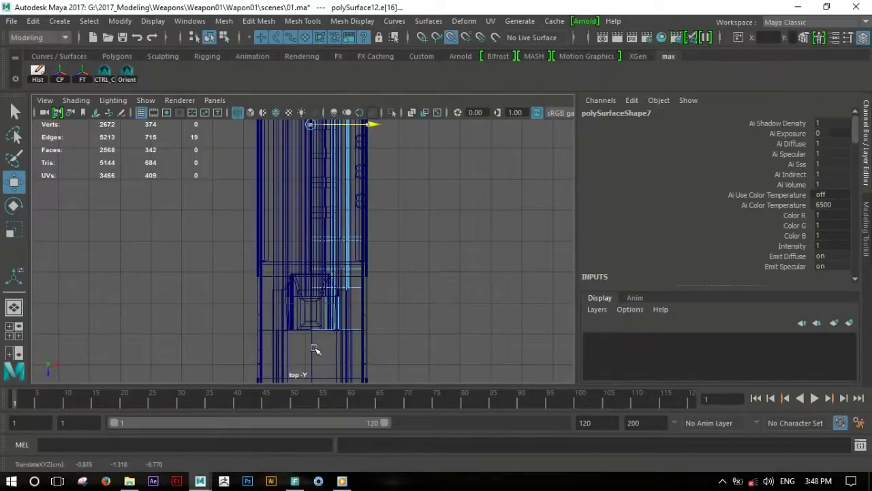
Return to perspective with polySurface12 isolated and reselect the piece
{"action": "key", "text": "space"}
{"action": "key", "text": "space"}
{"action": "key", "text": "ctrl+1"}
{"action": "mouse_move", "coordinate": [360, 234]}
{"action": "left_mouse_down", "text": "alt"}
{"action": "mouse_move", "coordinate": [391, 235]}
{"action": "mouse_move", "coordinate": [388, 183]}
{"action": "mouse_move", "coordinate": [312, 248]}
{"action": "mouse_move", "coordinate": [351, 224]}
{"action": "mouse_move", "coordinate": [374, 254]}
{"action": "mouse_move", "coordinate": [355, 246]}
{"action": "left_mouse_up", "text": "alt"}
{"action": "left_click", "coordinate": [350, 224]}
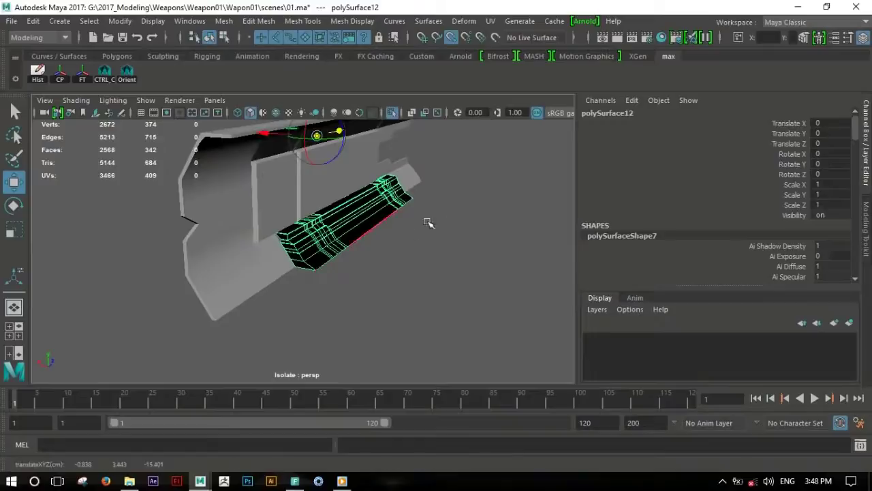
{"action": "left_click_drag", "start_coordinate": [407, 232], "coordinate": [383, 231], "text": "alt"}
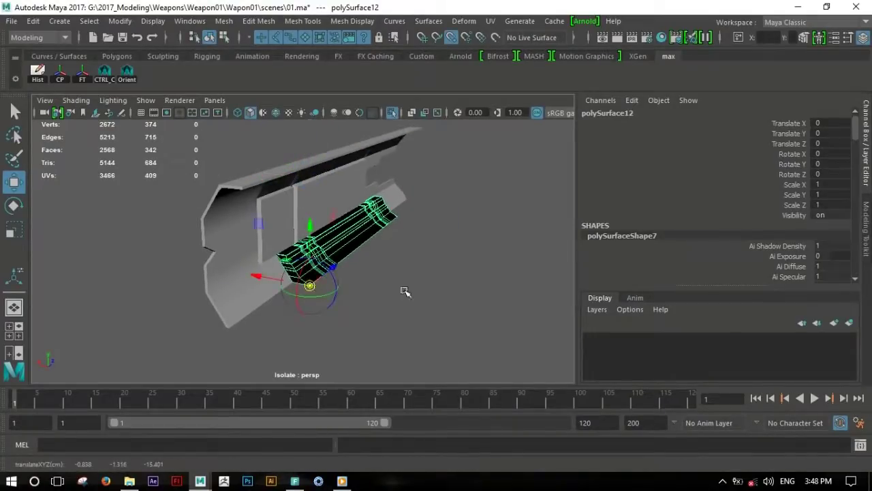
Mirror the side piece using Duplicate Special with Scale X -1
{"action": "left_click", "coordinate": [33, 21]}
{"action": "left_click", "coordinate": [191, 232]}
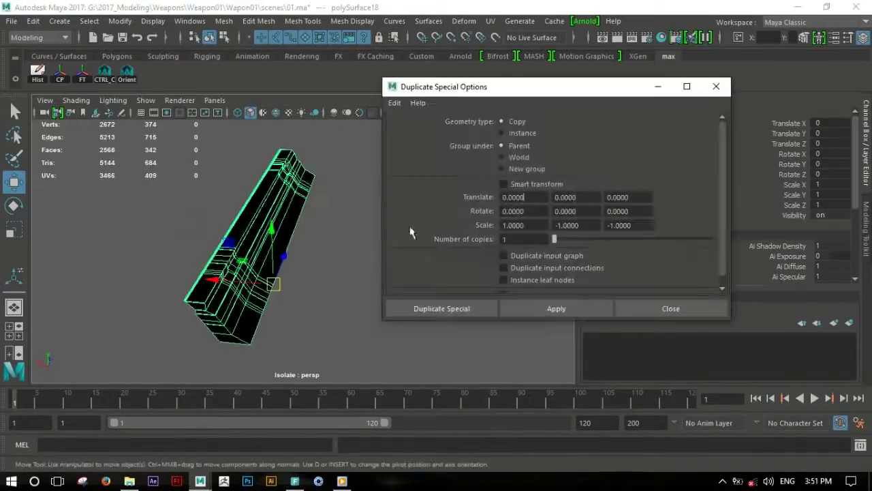
{"action": "type", "text": "-1"}
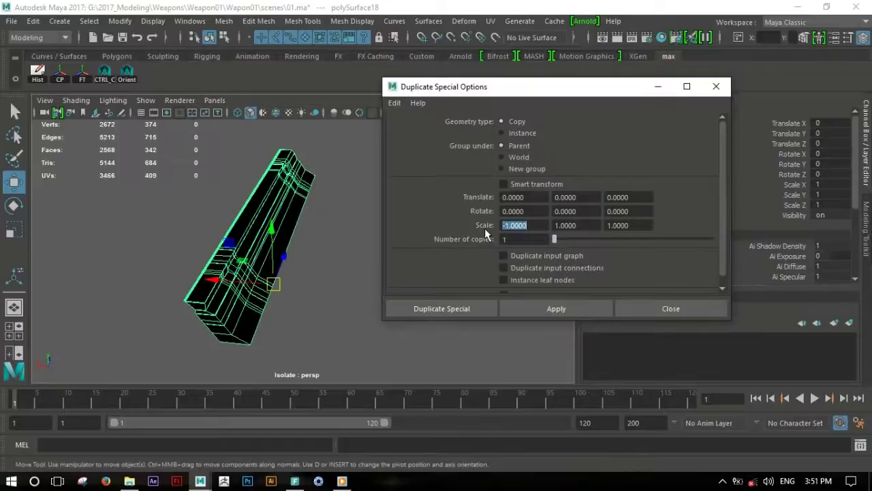
{"action": "left_click", "coordinate": [556, 308]}
{"action": "left_click", "coordinate": [671, 308]}
Select both halves and combine them into one mesh
{"action": "mouse_move", "coordinate": [316, 266]}
{"action": "left_mouse_down", "text": "alt"}
{"action": "mouse_move", "coordinate": [327, 236]}
{"action": "mouse_move", "coordinate": [329, 259]}
{"action": "left_mouse_up", "text": "alt"}
{"action": "key", "text": "space"}
{"action": "key", "text": "space"}
{"action": "key", "text": "space"}
{"action": "key", "text": "space"}
{"action": "scroll", "coordinate": [301, 201], "scroll_direction": "up", "scroll_amount": 2}
{"action": "scroll", "coordinate": [315, 162], "scroll_direction": "up", "scroll_amount": 3}
{"action": "scroll", "coordinate": [340, 163], "scroll_direction": "up", "scroll_amount": 2}
{"action": "scroll", "coordinate": [359, 178], "scroll_direction": "down", "scroll_amount": 3}
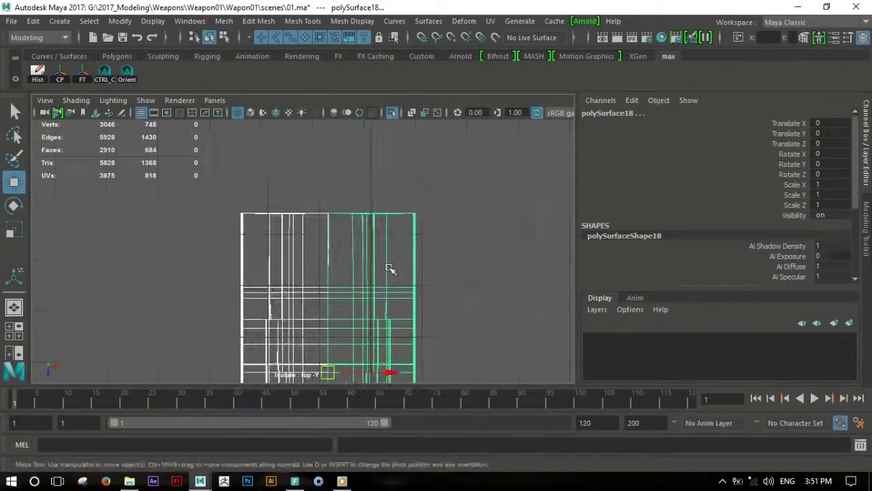
{"action": "left_click", "coordinate": [282, 215], "text": "shift"}
{"action": "right_click_drag", "start_coordinate": [282, 180], "coordinate": [239, 403], "text": "shift"}
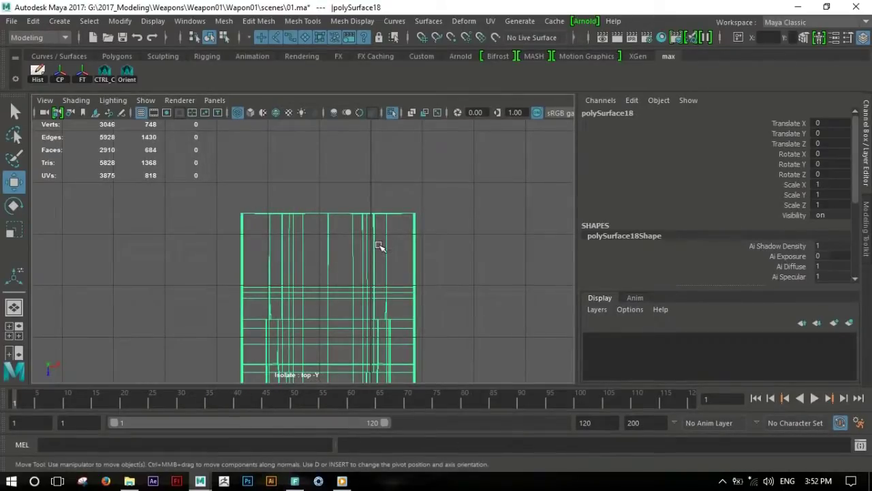
Select the centre-seam vertices, squeeze them together and merge them
{"action": "right_click_drag", "start_coordinate": [350, 136], "coordinate": [299, 123]}
{"action": "left_click_drag", "start_coordinate": [333, 194], "coordinate": [353, 211]}
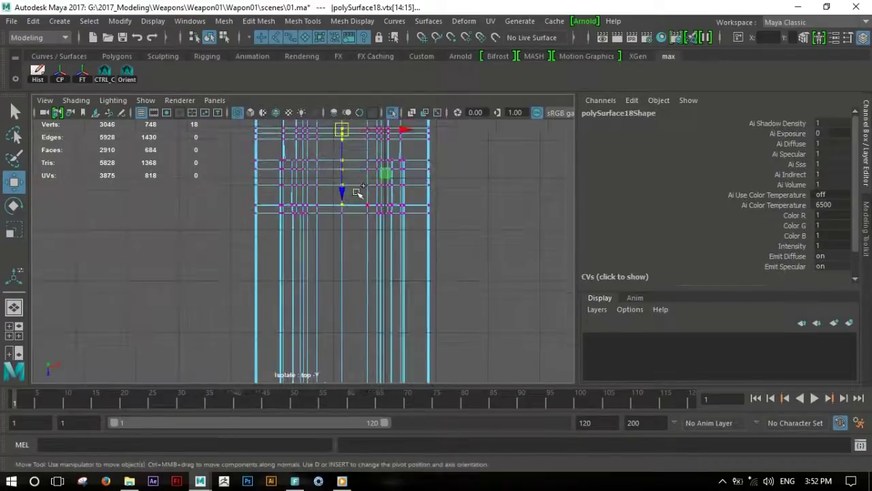
{"action": "key", "text": "f"}
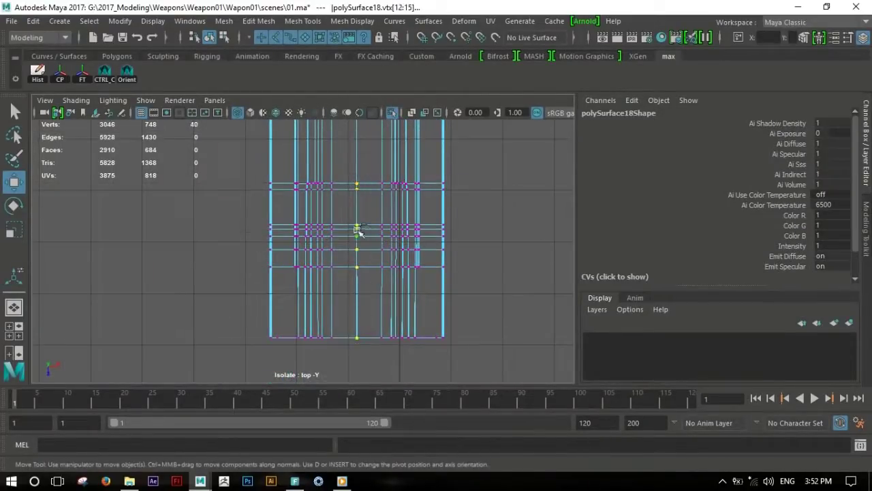
{"action": "right_click_drag", "start_coordinate": [360, 232], "coordinate": [361, 196], "text": "shift"}
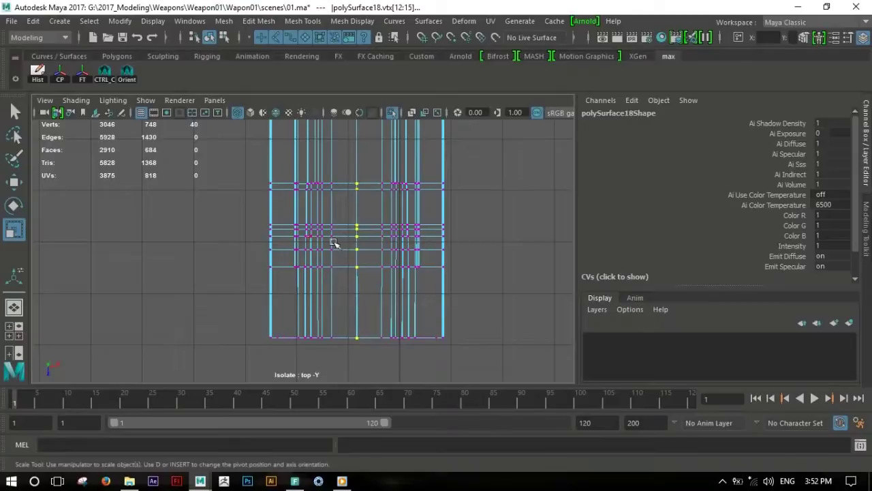
{"action": "key", "text": "ctrl+z"}
{"action": "left_click", "coordinate": [342, 267]}
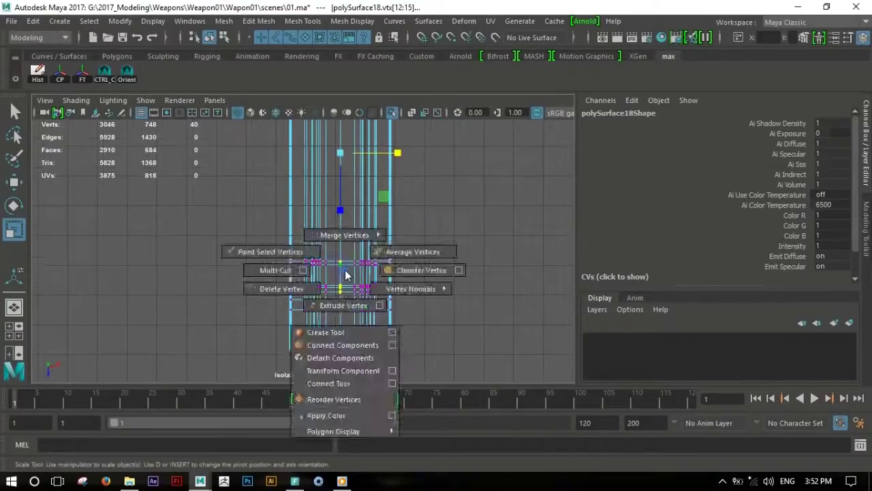
{"action": "right_click_drag", "start_coordinate": [343, 269], "coordinate": [342, 233], "text": "shift"}
Return to object mode and view the combined piece in perspective
{"action": "key", "text": "F8"}
{"action": "key", "text": "q"}
{"action": "key", "text": "space"}
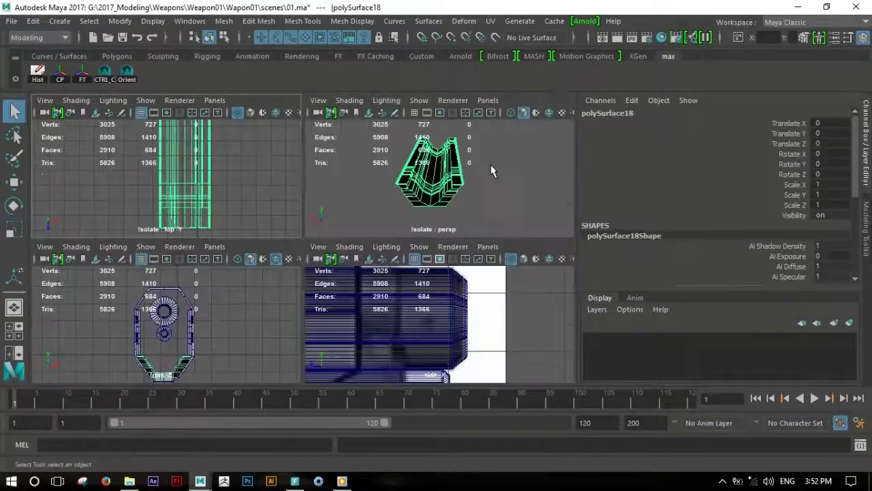
{"action": "key", "text": "space"}
{"action": "scroll", "coordinate": [476, 197], "scroll_direction": "up", "scroll_amount": 5}
{"action": "mouse_move", "coordinate": [475, 197]}
{"action": "left_mouse_down", "text": "alt"}
{"action": "mouse_move", "coordinate": [438, 261]}
{"action": "mouse_move", "coordinate": [498, 201]}
{"action": "mouse_move", "coordinate": [459, 228]}
{"action": "mouse_move", "coordinate": [175, 225]}
{"action": "mouse_move", "coordinate": [340, 239]}
{"action": "mouse_move", "coordinate": [320, 249]}
{"action": "left_mouse_up", "text": "alt"}
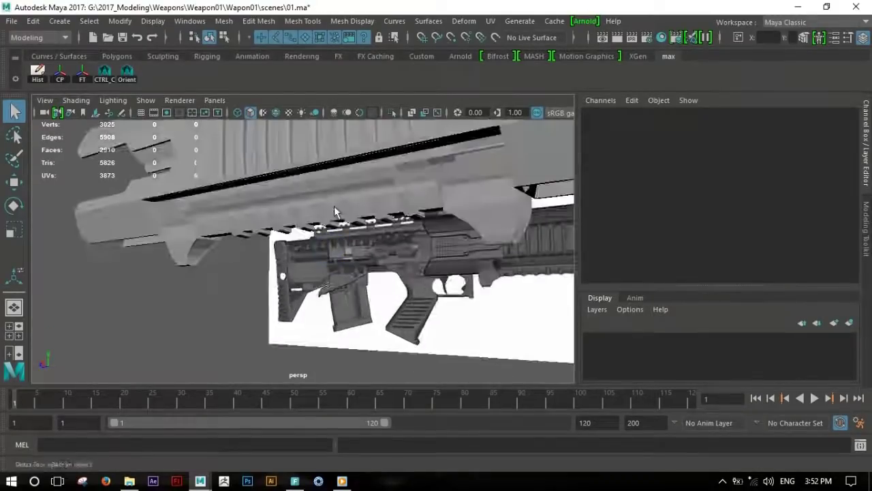
Select the rail, isolate it and zoom in close
{"action": "left_click", "coordinate": [320, 242]}
{"action": "key", "text": "f"}
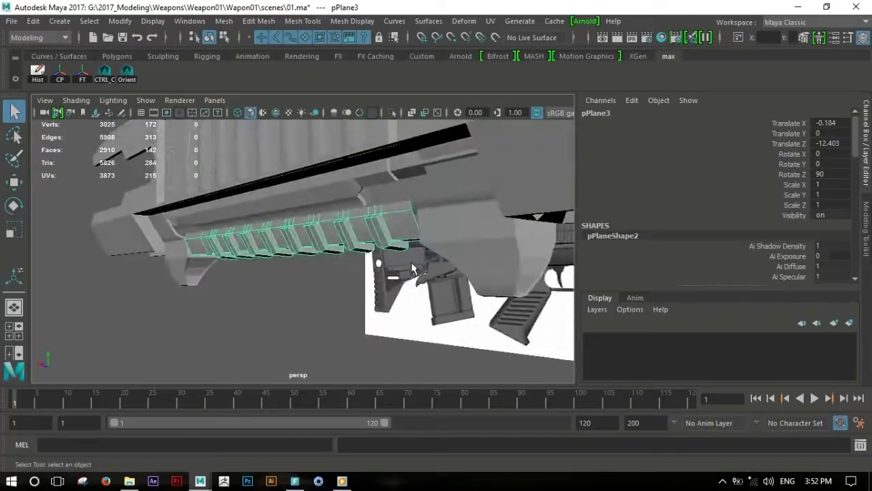
{"action": "key", "text": "ctrl+1"}
{"action": "left_click", "coordinate": [408, 267]}
{"action": "mouse_move", "coordinate": [409, 266]}
{"action": "left_mouse_down", "text": "alt"}
{"action": "mouse_move", "coordinate": [389, 274]}
{"action": "mouse_move", "coordinate": [441, 258]}
{"action": "left_mouse_up", "text": "alt"}
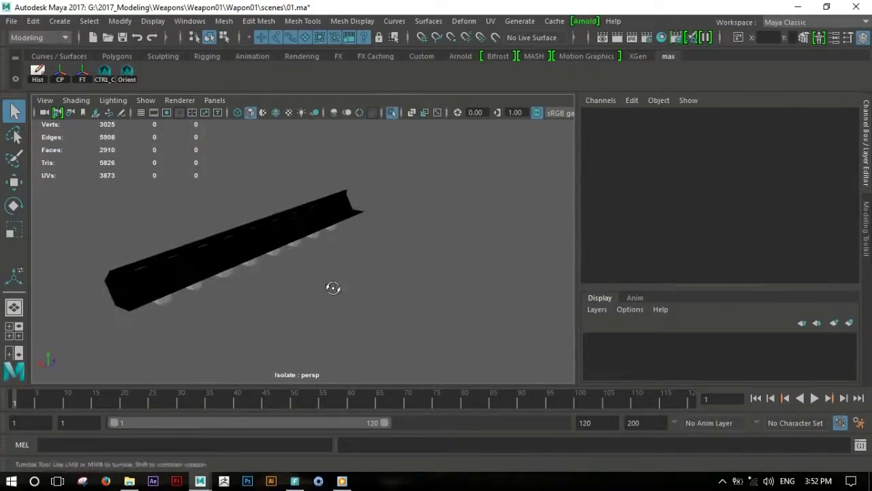
{"action": "left_click_drag", "start_coordinate": [342, 293], "coordinate": [434, 236], "text": "alt"}
{"action": "left_click", "coordinate": [363, 278]}
{"action": "mouse_move", "coordinate": [364, 279]}
{"action": "right_mouse_down", "text": "alt"}
{"action": "mouse_move", "coordinate": [454, 296]}
{"action": "mouse_move", "coordinate": [496, 315]}
{"action": "right_mouse_up", "text": "alt"}
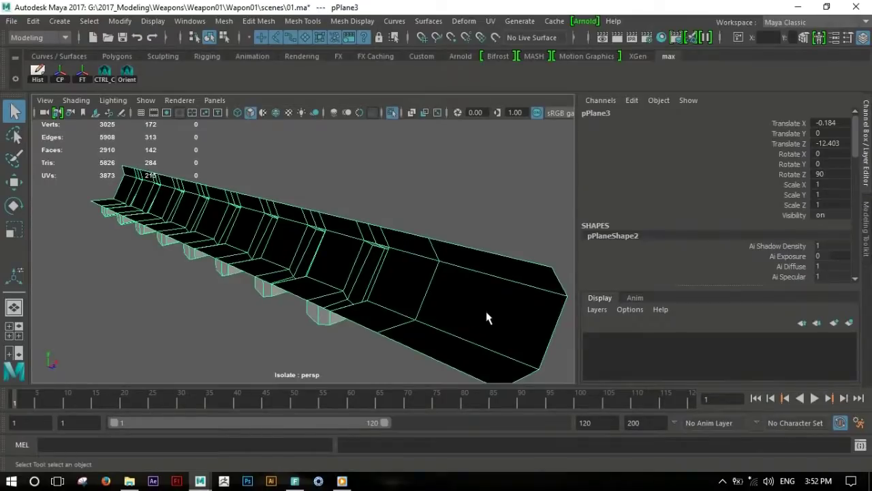
{"action": "left_click_drag", "start_coordinate": [509, 329], "coordinate": [452, 297], "text": "alt"}
Extrude the rail's open end edge and move it across to cap the end
{"action": "right_click_drag", "start_coordinate": [400, 288], "coordinate": [419, 242]}
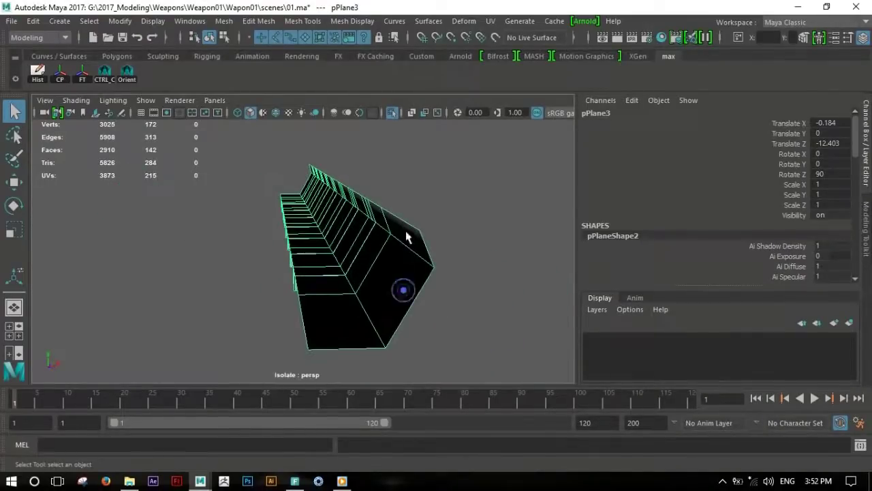
{"action": "mouse_move", "coordinate": [228, 267]}
{"action": "left_mouse_down", "text": "alt"}
{"action": "mouse_move", "coordinate": [292, 250]}
{"action": "mouse_move", "coordinate": [215, 247]}
{"action": "left_mouse_up", "text": "alt"}
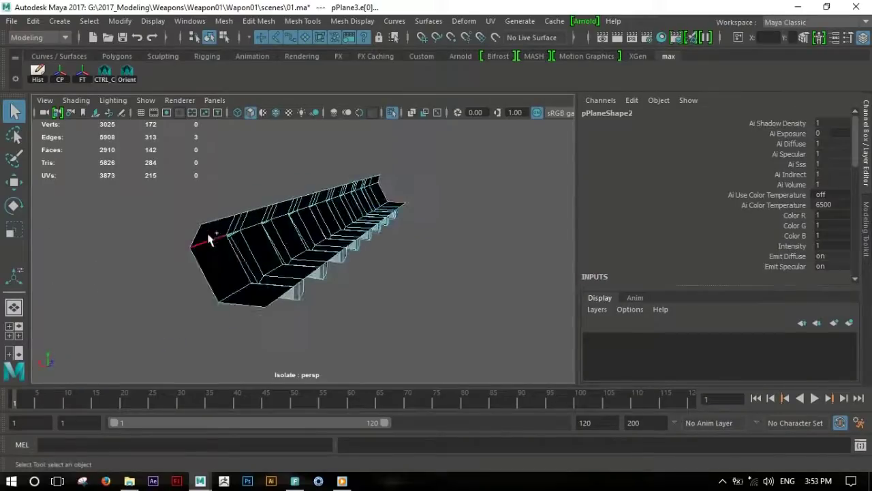
{"action": "right_click_drag", "start_coordinate": [253, 307], "coordinate": [253, 320], "text": "shift"}
{"action": "key", "text": "w"}
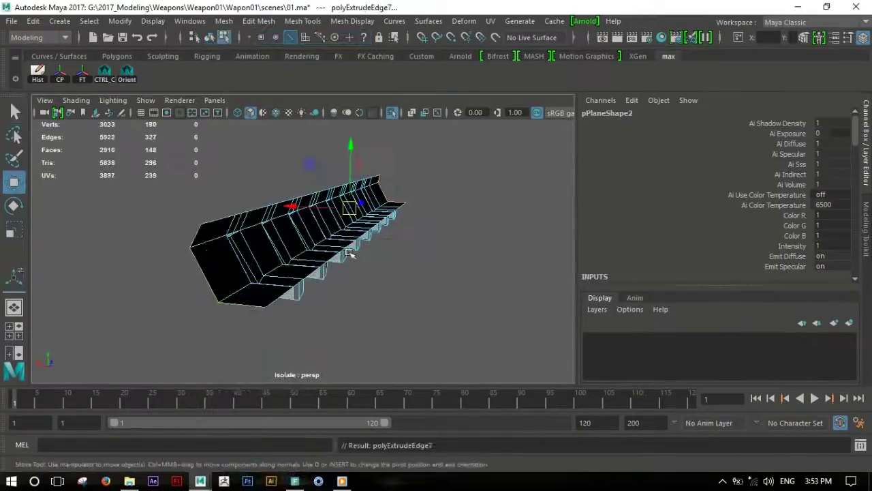
{"action": "left_click_drag", "start_coordinate": [314, 273], "coordinate": [371, 233], "text": "alt"}
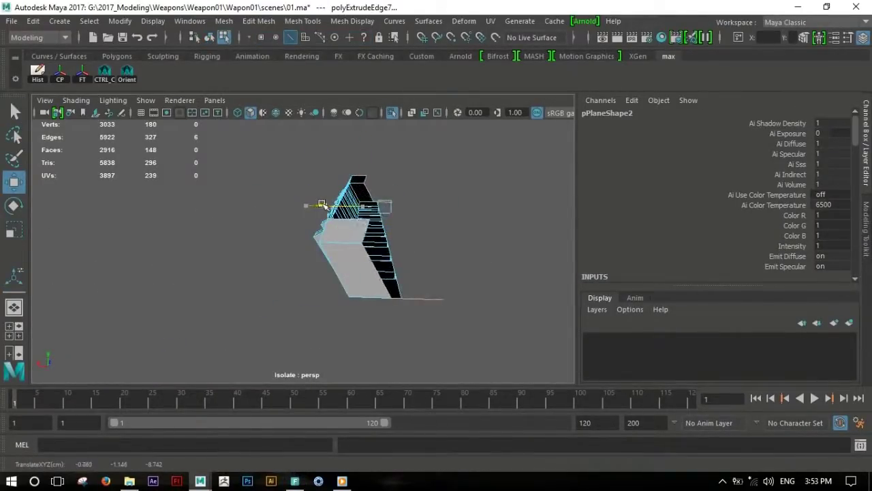
{"action": "mouse_move", "coordinate": [445, 221]}
{"action": "left_mouse_down", "text": "alt"}
{"action": "mouse_move", "coordinate": [323, 223]}
{"action": "mouse_move", "coordinate": [354, 211]}
{"action": "mouse_move", "coordinate": [409, 225]}
{"action": "mouse_move", "coordinate": [357, 250]}
{"action": "mouse_move", "coordinate": [374, 252]}
{"action": "left_mouse_up", "text": "alt"}
{"action": "mouse_move", "coordinate": [266, 264]}
{"action": "left_mouse_down", "text": "alt"}
{"action": "mouse_move", "coordinate": [331, 249]}
{"action": "mouse_move", "coordinate": [350, 279]}
{"action": "left_mouse_up", "text": "alt"}
Select and adjust the corner vertices at the rail's ends
{"action": "left_click", "coordinate": [306, 269]}
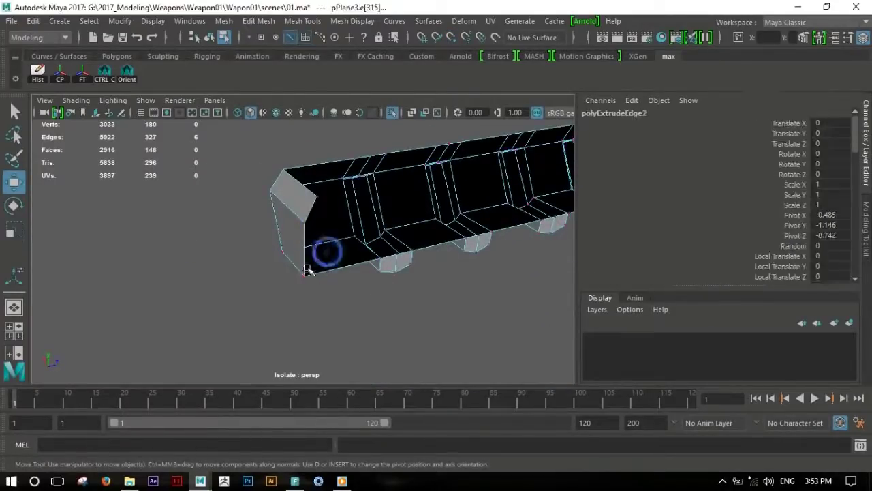
{"action": "key", "text": "F9"}
{"action": "left_click", "coordinate": [303, 278]}
{"action": "mouse_move", "coordinate": [483, 253]}
{"action": "left_mouse_down", "text": "alt"}
{"action": "mouse_move", "coordinate": [389, 253]}
{"action": "mouse_move", "coordinate": [470, 296]}
{"action": "left_mouse_up", "text": "alt"}
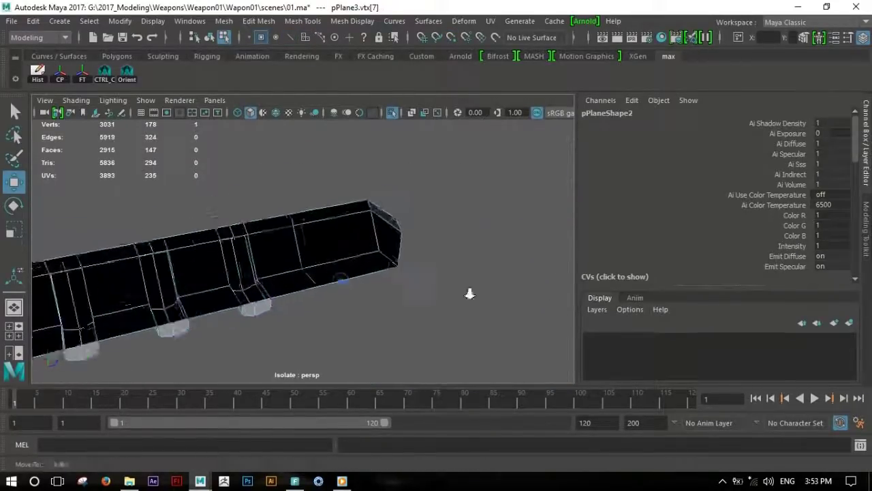
{"action": "left_click", "coordinate": [421, 269]}
{"action": "left_click_drag", "start_coordinate": [469, 259], "coordinate": [263, 210], "text": "alt"}
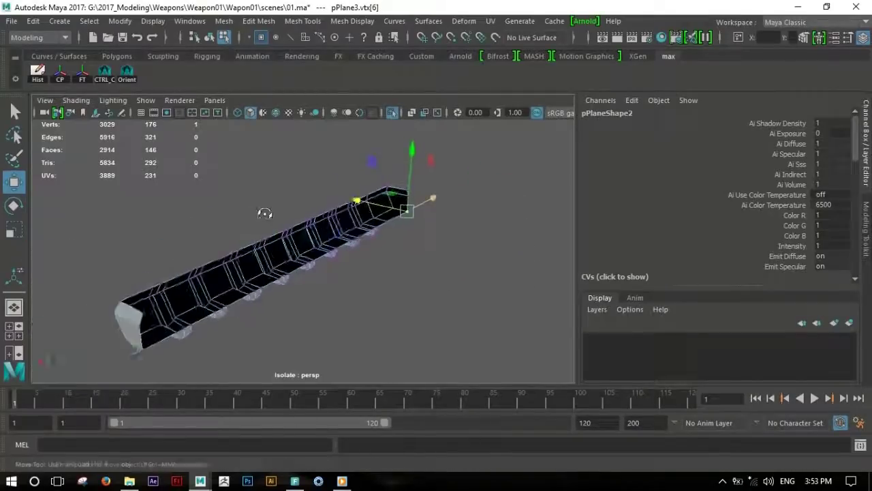
Return to object mode and select the whole rail
{"action": "key", "text": "F8"}
{"action": "left_click", "coordinate": [378, 258]}
{"action": "mouse_move", "coordinate": [378, 258]}
{"action": "left_mouse_down", "text": "alt"}
{"action": "mouse_move", "coordinate": [432, 237]}
{"action": "mouse_move", "coordinate": [364, 251]}
{"action": "left_mouse_up", "text": "alt"}
{"action": "left_click", "coordinate": [382, 231]}
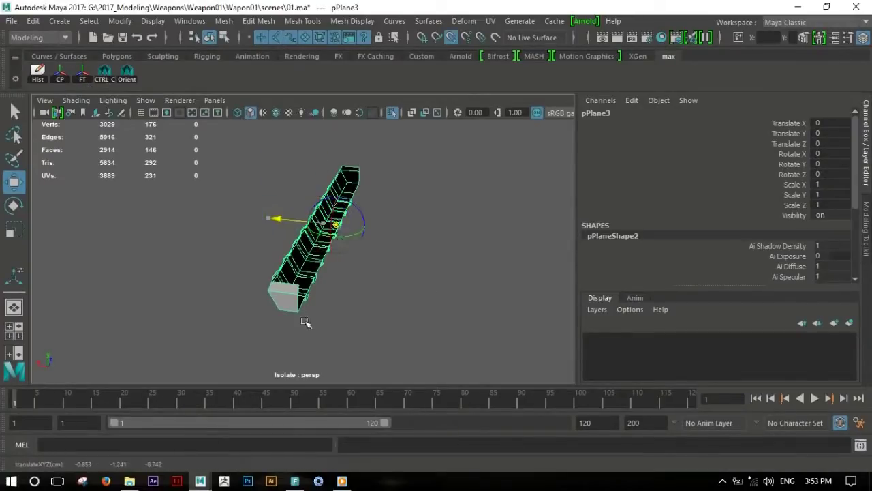
{"action": "left_click", "coordinate": [33, 21]}
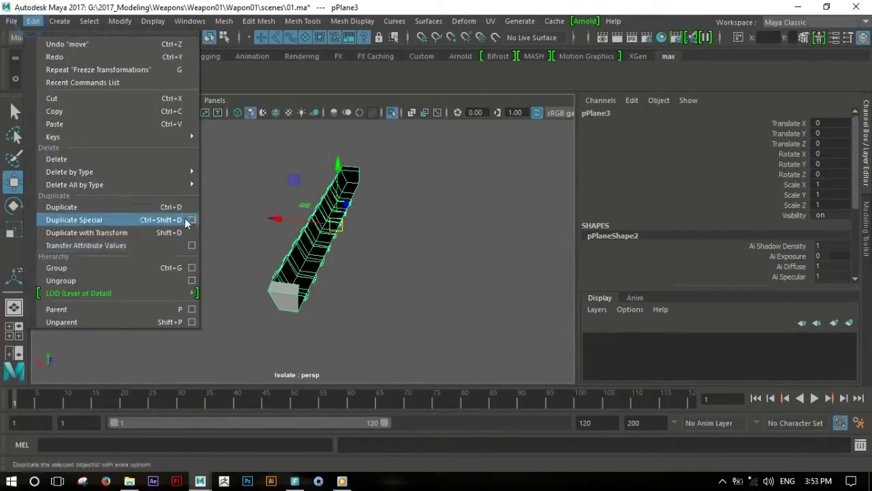
Create a mirrored rail copy with Duplicate Special Scale X -1 and select it
{"action": "left_click", "coordinate": [186, 220]}
{"action": "left_click", "coordinate": [587, 309]}
{"action": "left_click", "coordinate": [684, 309]}
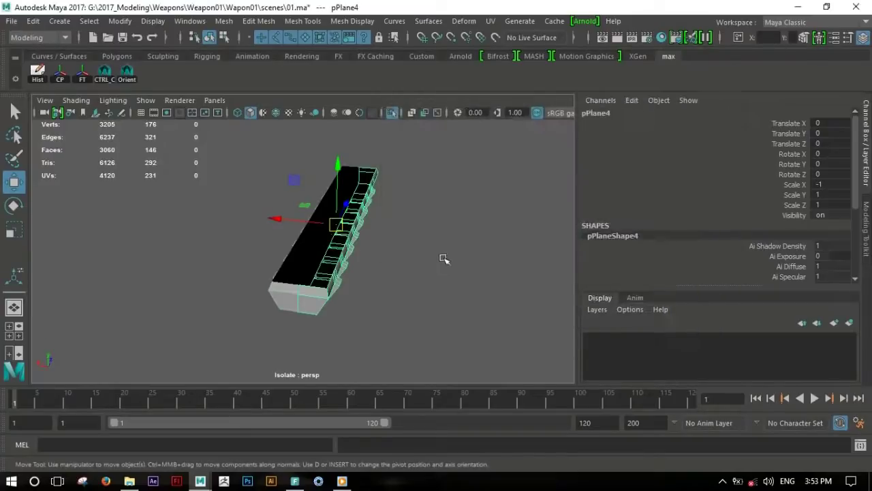
{"action": "left_click", "coordinate": [443, 259]}
{"action": "left_click", "coordinate": [341, 252]}
Select the copy's centre-seam vertices in the top view and merge them to centre
{"action": "key", "text": "space"}
{"action": "key", "text": "space"}
{"action": "scroll", "coordinate": [279, 220], "scroll_direction": "down", "scroll_amount": 3}
{"action": "scroll", "coordinate": [374, 272], "scroll_direction": "down", "scroll_amount": 2}
{"action": "right_click_drag", "start_coordinate": [307, 115], "coordinate": [265, 109]}
{"action": "left_click", "coordinate": [327, 144]}
{"action": "left_click_drag", "start_coordinate": [332, 351], "coordinate": [332, 351]}
{"action": "scroll", "coordinate": [332, 273], "scroll_direction": "up", "scroll_amount": 5}
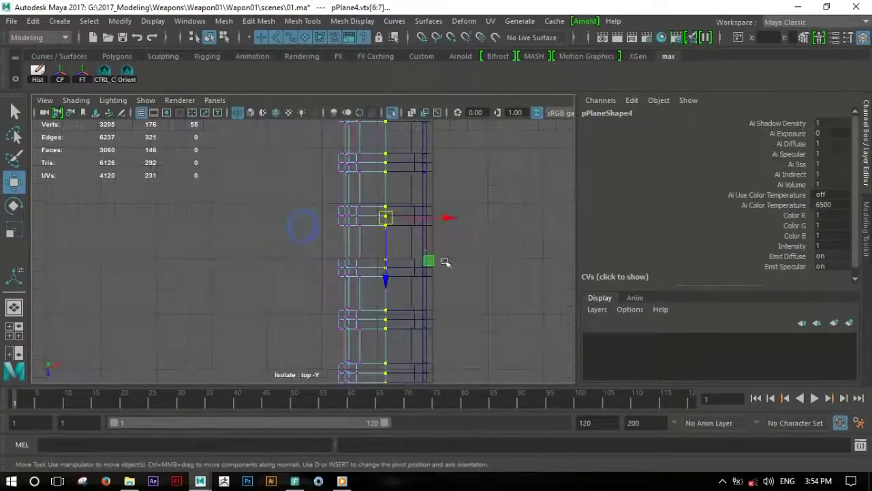
{"action": "mouse_move", "coordinate": [302, 190]}
{"action": "right_mouse_down", "text": "shift"}
{"action": "mouse_move", "coordinate": [342, 174]}
{"action": "mouse_move", "coordinate": [314, 161]}
{"action": "right_mouse_up", "text": "shift"}
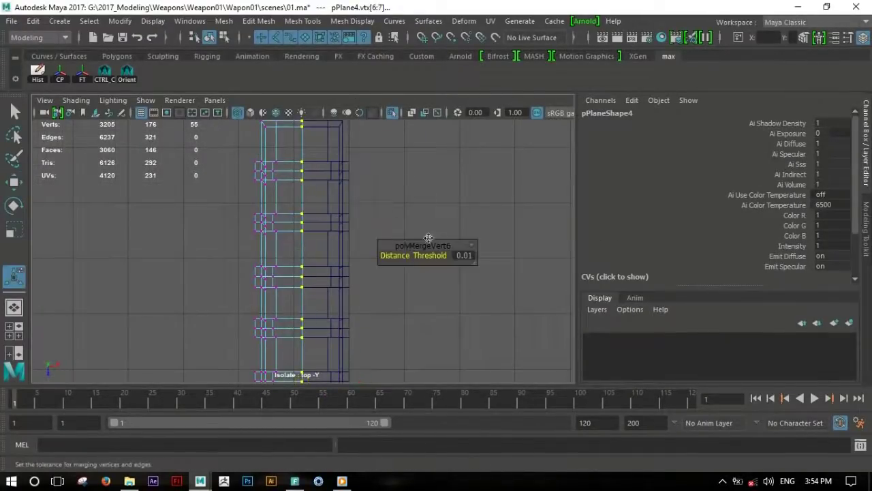
{"action": "key", "text": "q"}
{"action": "key", "text": "space"}
Combine the rail with its mirror and merge the centre seam vertices
{"action": "key", "text": "space"}
{"action": "key", "text": "F8"}
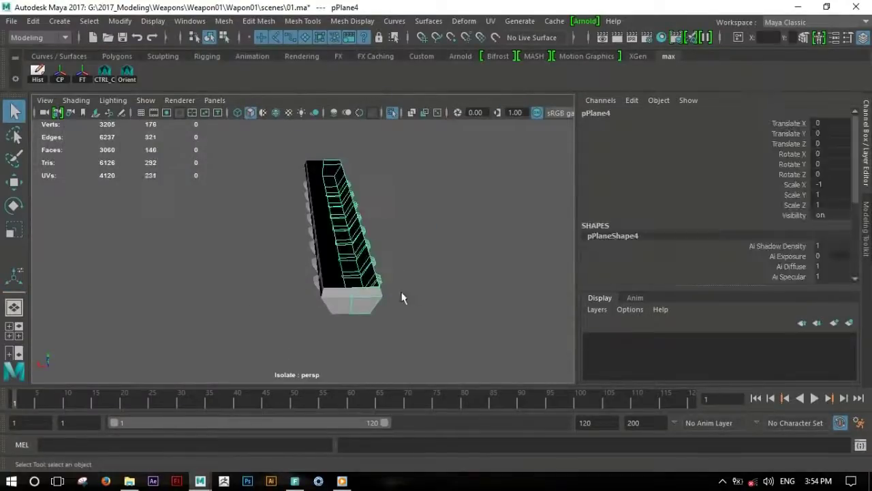
{"action": "right_click_drag", "start_coordinate": [331, 204], "coordinate": [316, 402], "text": "shift"}
{"action": "key", "text": "space"}
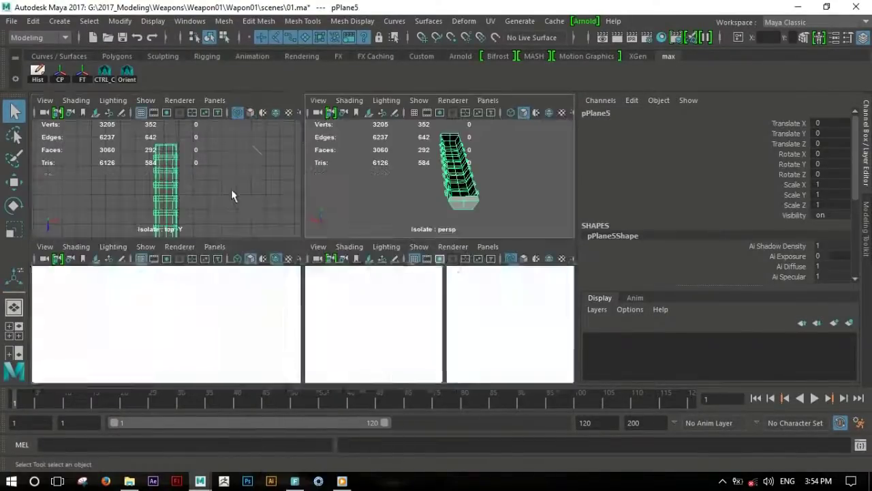
{"action": "key", "text": "space"}
{"action": "right_click_drag", "start_coordinate": [316, 110], "coordinate": [259, 117]}
{"action": "right_click_drag", "start_coordinate": [316, 241], "coordinate": [321, 210], "text": "shift"}
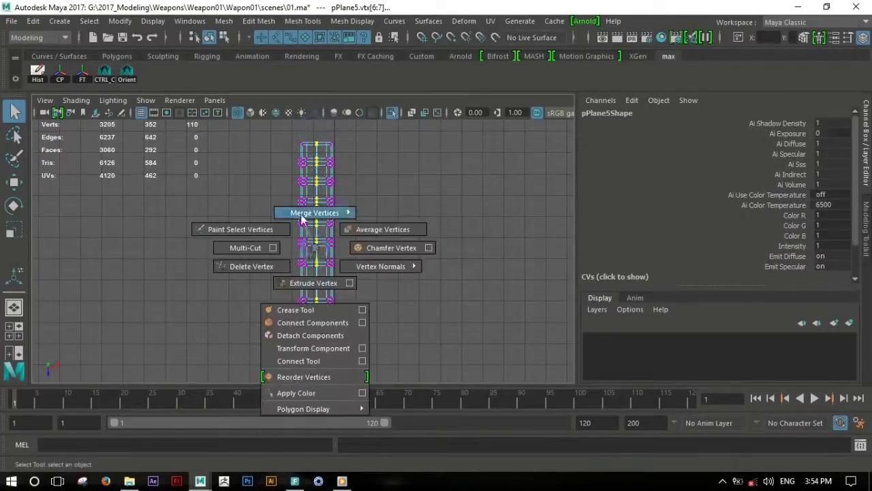
{"action": "key", "text": "F8"}
View the whole gun in perspective and select the handguard body mesh
{"action": "key", "text": "space"}
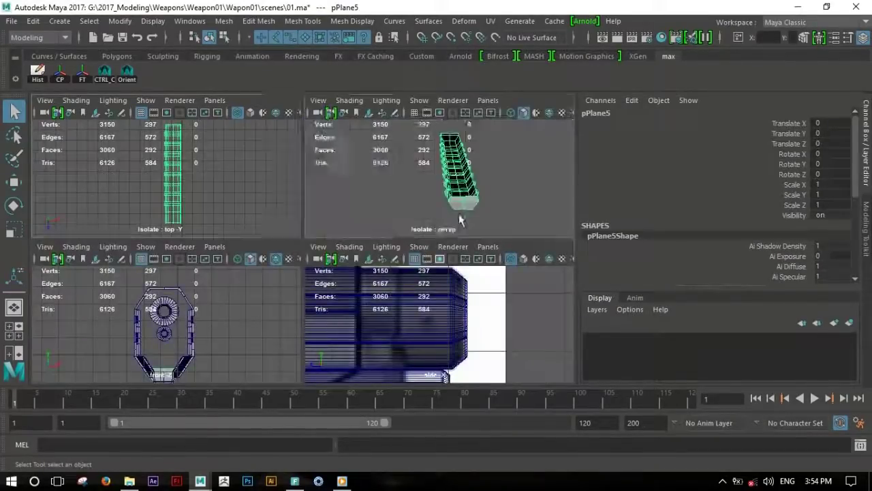
{"action": "key", "text": "space"}
{"action": "scroll", "coordinate": [384, 295], "scroll_direction": "up", "scroll_amount": 5}
{"action": "left_click", "coordinate": [383, 289]}
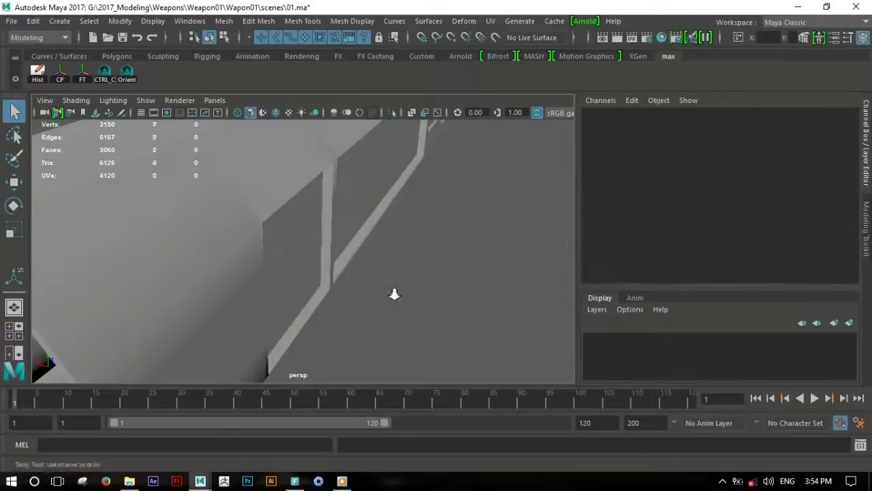
{"action": "scroll", "coordinate": [393, 293], "scroll_direction": "down", "scroll_amount": 5}
{"action": "mouse_move", "coordinate": [393, 293]}
{"action": "left_mouse_down", "text": "alt"}
{"action": "mouse_move", "coordinate": [416, 249]}
{"action": "mouse_move", "coordinate": [382, 304]}
{"action": "left_mouse_up", "text": "alt"}
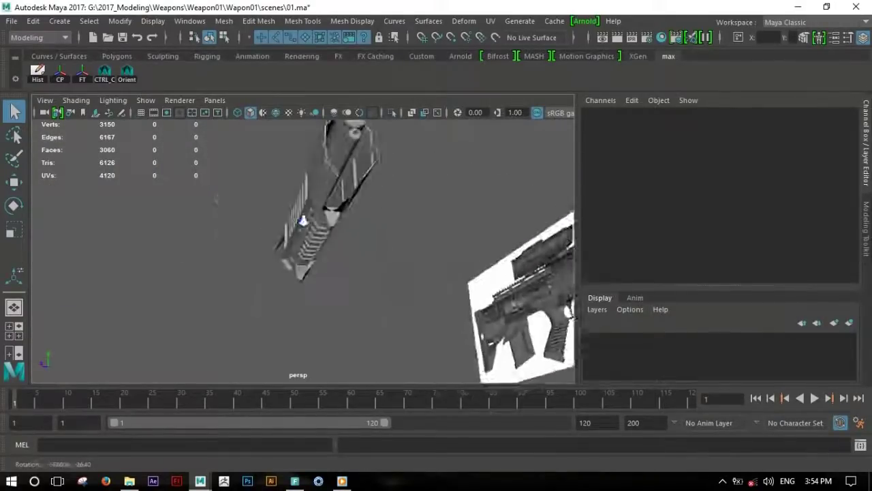
{"action": "left_click", "coordinate": [382, 305]}
{"action": "mouse_move", "coordinate": [382, 304]}
{"action": "left_mouse_down", "text": "alt"}
{"action": "mouse_move", "coordinate": [373, 270]}
{"action": "mouse_move", "coordinate": [384, 283]}
{"action": "left_mouse_up", "text": "alt"}
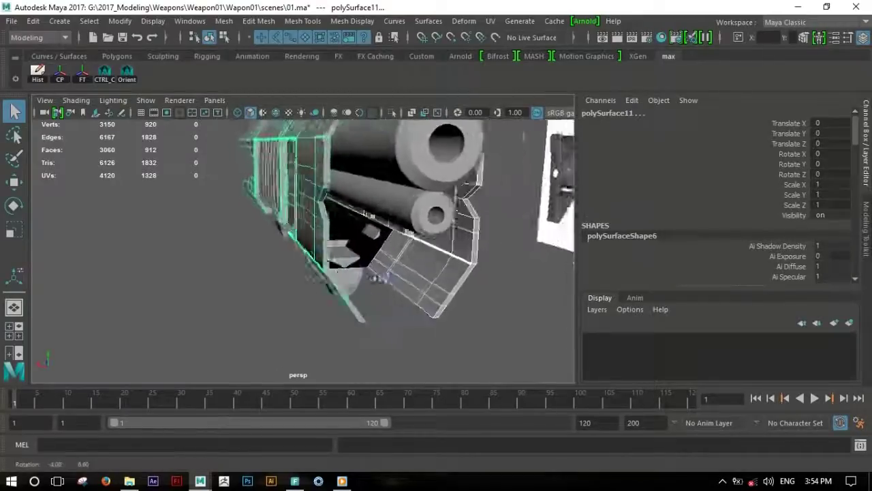
{"action": "right_click", "coordinate": [406, 246], "text": "shift"}
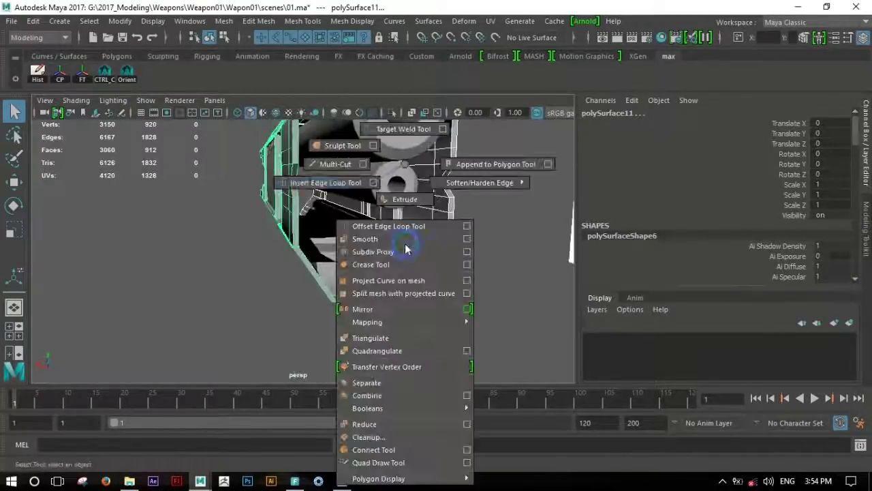
Combine the rail with the handguard body, then inspect the lower side panels in top view
{"action": "left_click", "coordinate": [380, 395]}
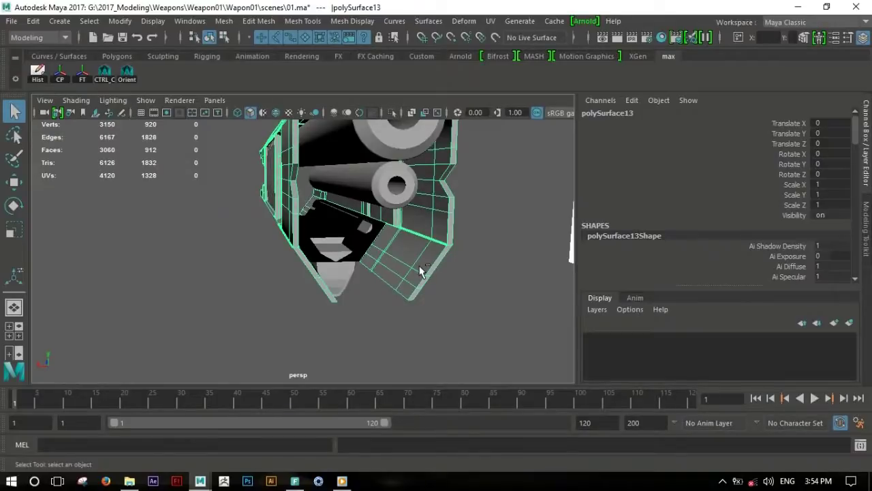
{"action": "left_click_drag", "start_coordinate": [421, 271], "coordinate": [418, 269], "text": "alt"}
{"action": "key", "text": "space"}
{"action": "key", "text": "space"}
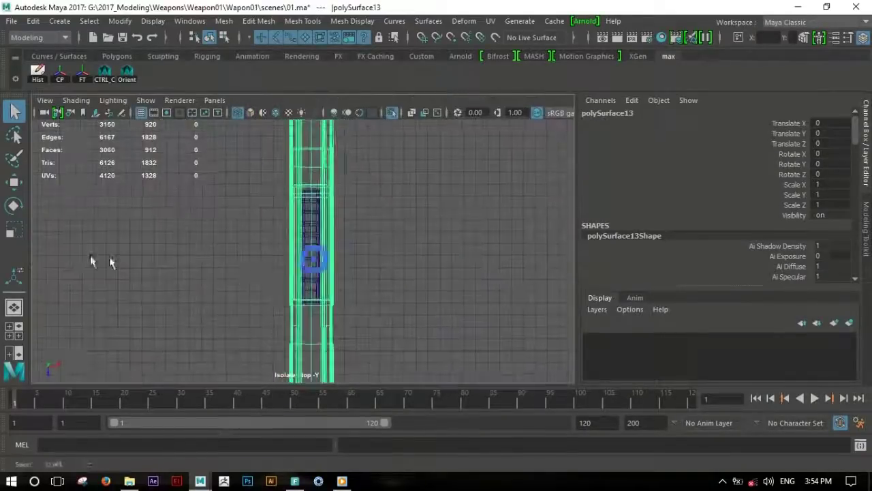
{"action": "key", "text": "space"}
{"action": "key", "text": "space"}
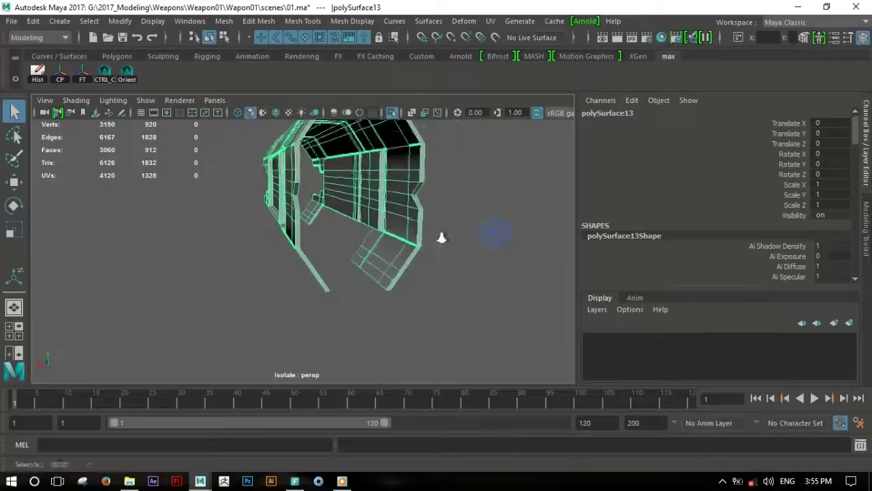
{"action": "left_click_drag", "start_coordinate": [446, 237], "coordinate": [429, 258], "text": "alt"}
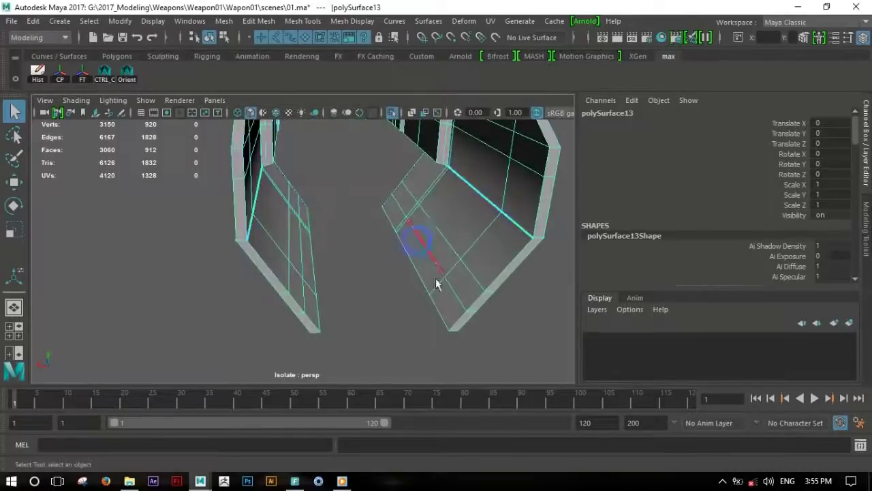
{"action": "left_click", "coordinate": [386, 216]}
{"action": "mouse_move", "coordinate": [352, 240]}
{"action": "left_mouse_down", "text": "alt"}
{"action": "mouse_move", "coordinate": [502, 206]}
{"action": "mouse_move", "coordinate": [447, 259]}
{"action": "mouse_move", "coordinate": [423, 263]}
{"action": "left_mouse_up", "text": "alt"}
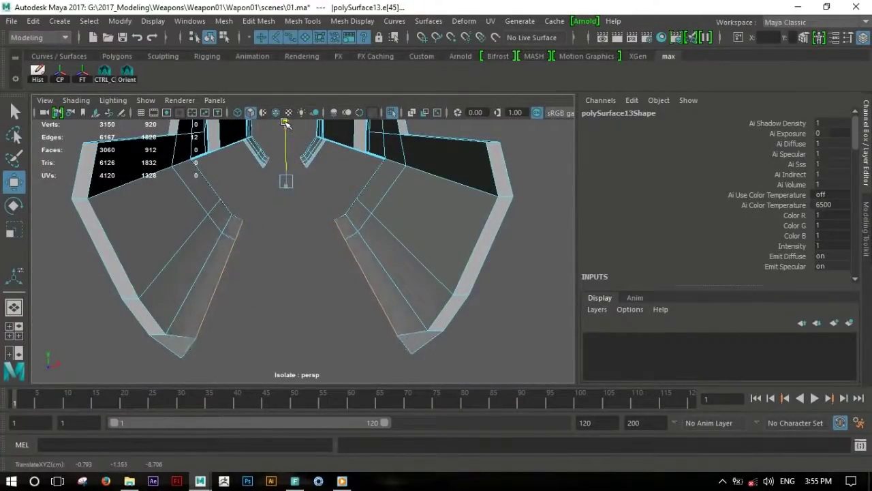
Inspect polySurface13's lower panels from several angles, selecting an edge on the body
{"action": "left_click_drag", "start_coordinate": [328, 227], "coordinate": [357, 226], "text": "alt"}
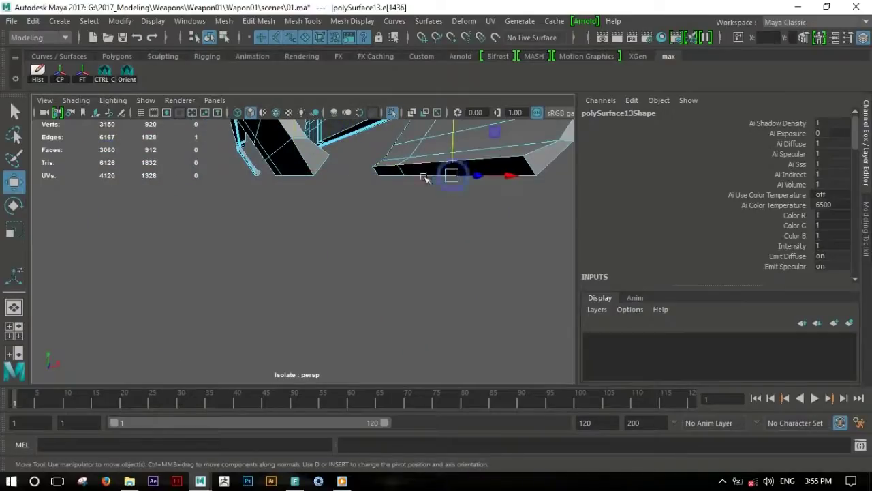
{"action": "mouse_move", "coordinate": [377, 182]}
{"action": "left_mouse_down", "text": "alt"}
{"action": "mouse_move", "coordinate": [493, 224]}
{"action": "mouse_move", "coordinate": [497, 250]}
{"action": "mouse_move", "coordinate": [311, 236]}
{"action": "mouse_move", "coordinate": [492, 288]}
{"action": "mouse_move", "coordinate": [370, 195]}
{"action": "left_mouse_up", "text": "alt"}
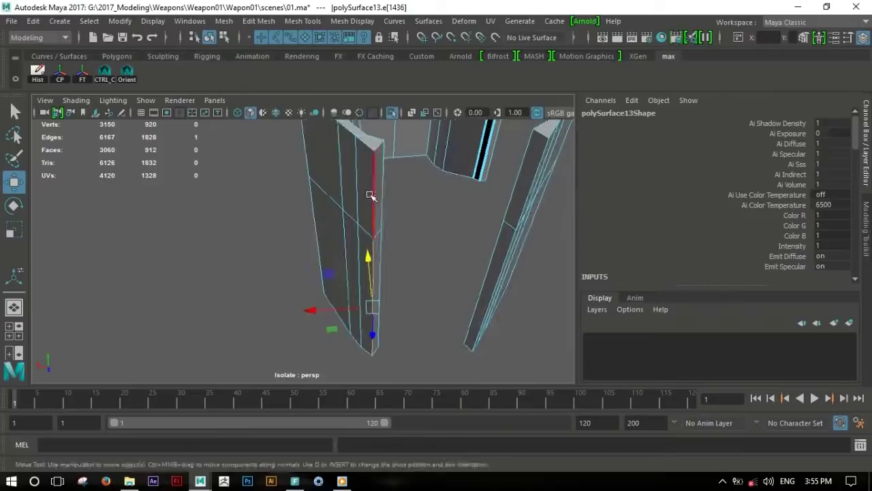
{"action": "mouse_move", "coordinate": [487, 259]}
{"action": "left_mouse_down", "text": "alt"}
{"action": "mouse_move", "coordinate": [414, 243]}
{"action": "mouse_move", "coordinate": [402, 248]}
{"action": "mouse_move", "coordinate": [418, 255]}
{"action": "mouse_move", "coordinate": [302, 249]}
{"action": "mouse_move", "coordinate": [495, 230]}
{"action": "mouse_move", "coordinate": [432, 216]}
{"action": "mouse_move", "coordinate": [570, 253]}
{"action": "mouse_move", "coordinate": [323, 220]}
{"action": "mouse_move", "coordinate": [338, 225]}
{"action": "mouse_move", "coordinate": [270, 238]}
{"action": "left_mouse_up", "text": "alt"}
{"action": "left_click", "coordinate": [406, 251]}
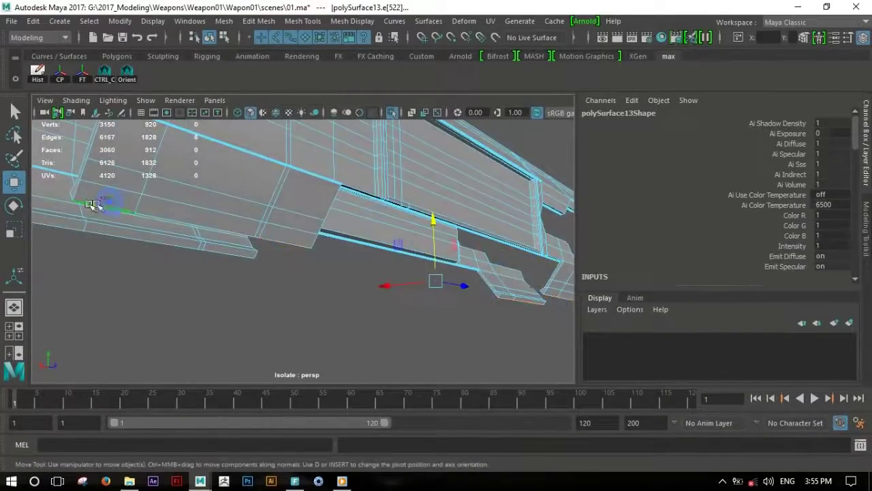
{"action": "mouse_move", "coordinate": [92, 204]}
{"action": "left_mouse_down", "text": "alt"}
{"action": "mouse_move", "coordinate": [292, 204]}
{"action": "mouse_move", "coordinate": [239, 212]}
{"action": "mouse_move", "coordinate": [337, 200]}
{"action": "mouse_move", "coordinate": [316, 219]}
{"action": "left_mouse_up", "text": "alt"}
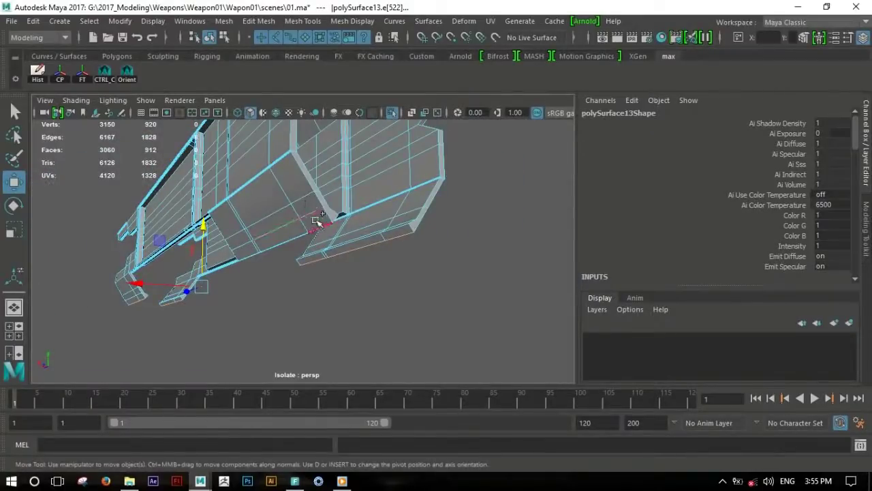
{"action": "mouse_move", "coordinate": [353, 247]}
{"action": "left_mouse_down", "text": "alt"}
{"action": "mouse_move", "coordinate": [347, 233]}
{"action": "mouse_move", "coordinate": [360, 234]}
{"action": "mouse_move", "coordinate": [353, 239]}
{"action": "left_mouse_up", "text": "alt"}
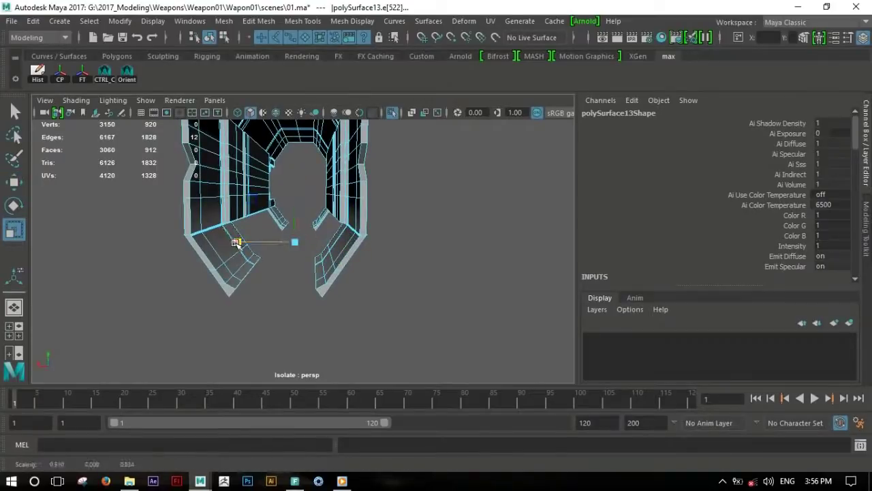
{"action": "mouse_move", "coordinate": [244, 243]}
{"action": "left_mouse_down", "text": "alt"}
{"action": "mouse_move", "coordinate": [273, 249]}
{"action": "mouse_move", "coordinate": [267, 255]}
{"action": "mouse_move", "coordinate": [353, 306]}
{"action": "left_mouse_up", "text": "alt"}
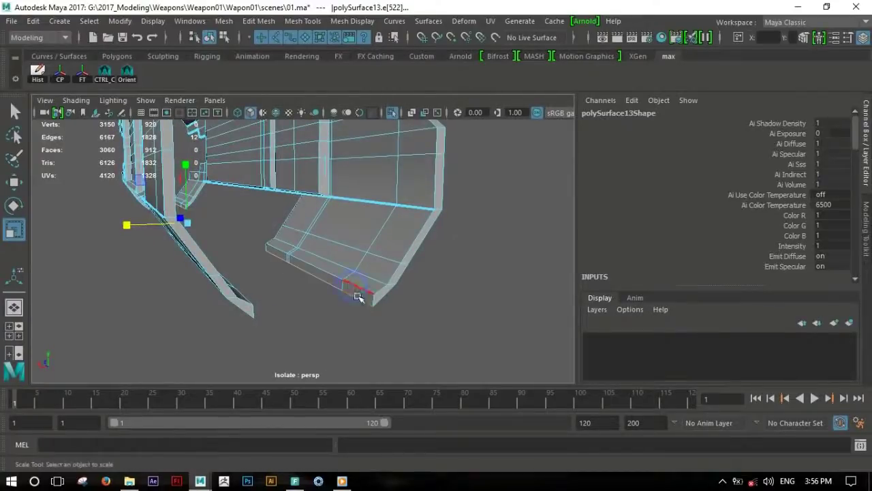
Delete four faces along the bottom of the lower arm
{"action": "key", "text": "Delete"}
{"action": "mouse_move", "coordinate": [346, 292]}
{"action": "left_mouse_down", "text": "alt"}
{"action": "mouse_move", "coordinate": [354, 298]}
{"action": "mouse_move", "coordinate": [354, 278]}
{"action": "left_mouse_up", "text": "alt"}
{"action": "left_click", "coordinate": [355, 278]}
{"action": "key", "text": "Delete"}
{"action": "mouse_move", "coordinate": [358, 345]}
{"action": "left_mouse_down", "text": "alt"}
{"action": "mouse_move", "coordinate": [230, 234]}
{"action": "mouse_move", "coordinate": [58, 239]}
{"action": "mouse_move", "coordinate": [118, 222]}
{"action": "mouse_move", "coordinate": [424, 312]}
{"action": "mouse_move", "coordinate": [402, 315]}
{"action": "mouse_move", "coordinate": [391, 280]}
{"action": "left_mouse_up", "text": "alt"}
{"action": "left_click", "coordinate": [389, 298]}
{"action": "key", "text": "Delete"}
{"action": "left_click", "coordinate": [391, 279]}
{"action": "key", "text": "Delete"}
Select the edge loop around the opening and apply an edge command to close it
{"action": "double_click", "coordinate": [396, 273]}
{"action": "mouse_move", "coordinate": [396, 273]}
{"action": "left_mouse_down", "text": "alt"}
{"action": "mouse_move", "coordinate": [389, 302]}
{"action": "mouse_move", "coordinate": [374, 302]}
{"action": "mouse_move", "coordinate": [386, 254]}
{"action": "left_mouse_up", "text": "alt"}
{"action": "mouse_move", "coordinate": [386, 254]}
{"action": "right_mouse_down", "text": "shift"}
{"action": "mouse_move", "coordinate": [360, 426]}
{"action": "mouse_move", "coordinate": [376, 443]}
{"action": "right_mouse_up", "text": "shift"}
{"action": "left_click", "coordinate": [391, 272]}
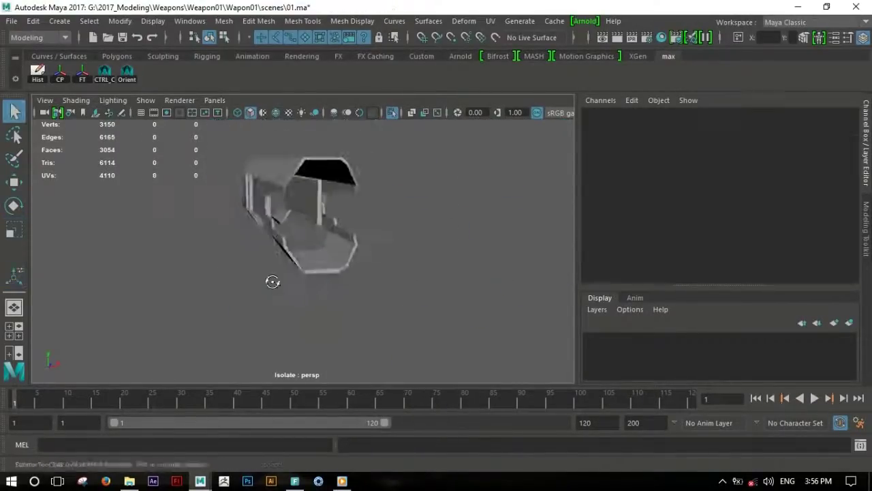
Bridge the side piece's open border edges to close its gap
{"action": "left_click_drag", "start_coordinate": [273, 278], "coordinate": [343, 275], "text": "alt"}
{"action": "right_click_drag", "start_coordinate": [343, 275], "coordinate": [409, 292], "text": "alt"}
{"action": "left_click_drag", "start_coordinate": [409, 291], "coordinate": [413, 268], "text": "alt"}
{"action": "double_click", "coordinate": [492, 293]}
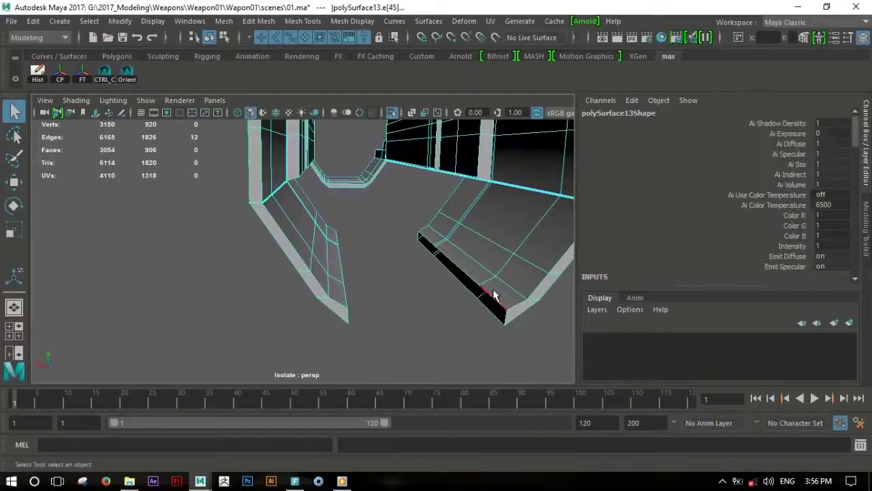
{"action": "right_click_drag", "start_coordinate": [342, 267], "coordinate": [332, 408], "text": "shift"}
{"action": "left_click", "coordinate": [486, 259]}
{"action": "mouse_move", "coordinate": [486, 259]}
{"action": "left_mouse_down", "text": "alt"}
{"action": "mouse_move", "coordinate": [467, 272]}
{"action": "mouse_move", "coordinate": [422, 252]}
{"action": "mouse_move", "coordinate": [570, 271]}
{"action": "mouse_move", "coordinate": [454, 286]}
{"action": "mouse_move", "coordinate": [478, 310]}
{"action": "mouse_move", "coordinate": [403, 264]}
{"action": "mouse_move", "coordinate": [517, 279]}
{"action": "mouse_move", "coordinate": [393, 288]}
{"action": "left_mouse_up", "text": "alt"}
Exit Isolate and Multi-Cut a new edge loop near the front of polySurface20
{"action": "key", "text": "F8"}
{"action": "key", "text": "ctrl+1"}
{"action": "left_click", "coordinate": [479, 303]}
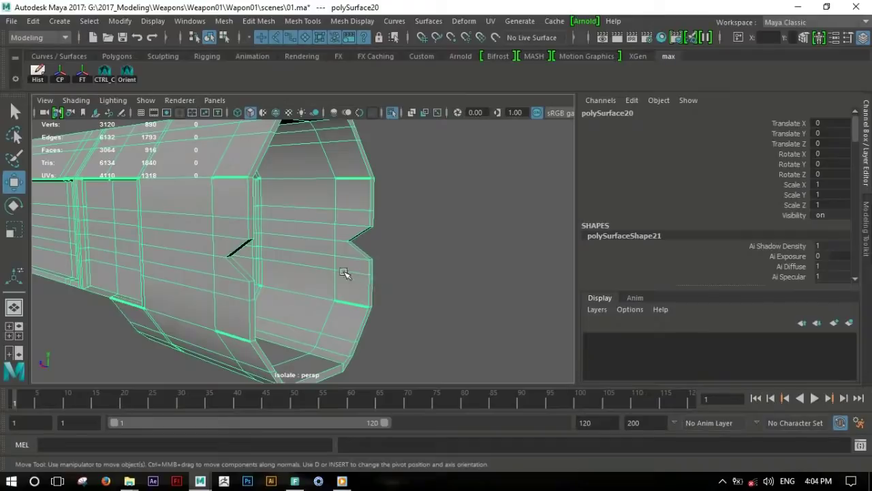
{"action": "right_click_drag", "start_coordinate": [344, 195], "coordinate": [267, 169], "text": "shift"}
{"action": "left_click", "coordinate": [342, 243], "text": "ctrl"}
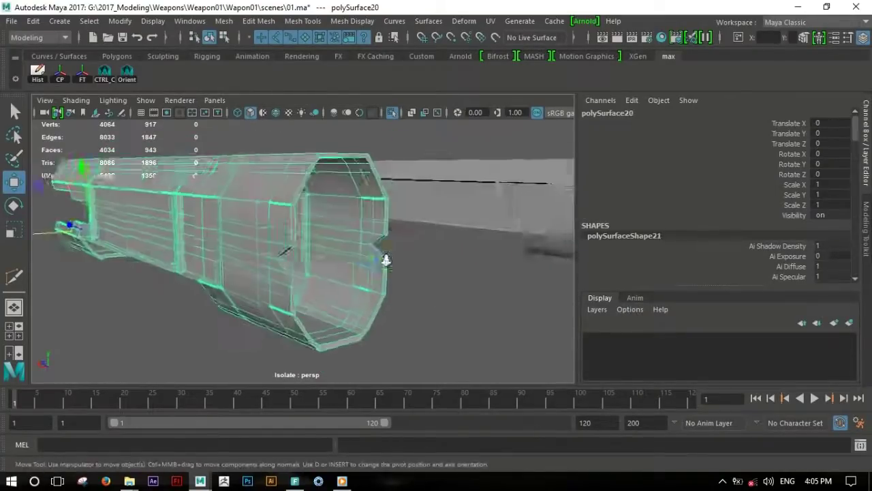
Select all the body faces behind the front ring
{"action": "right_click_drag", "start_coordinate": [386, 260], "coordinate": [392, 234]}
{"action": "left_click_drag", "start_coordinate": [391, 221], "coordinate": [320, 204], "text": "alt"}
{"action": "scroll", "coordinate": [320, 205], "scroll_direction": "down", "scroll_amount": 5}
{"action": "left_click_drag", "start_coordinate": [224, 143], "coordinate": [402, 335]}
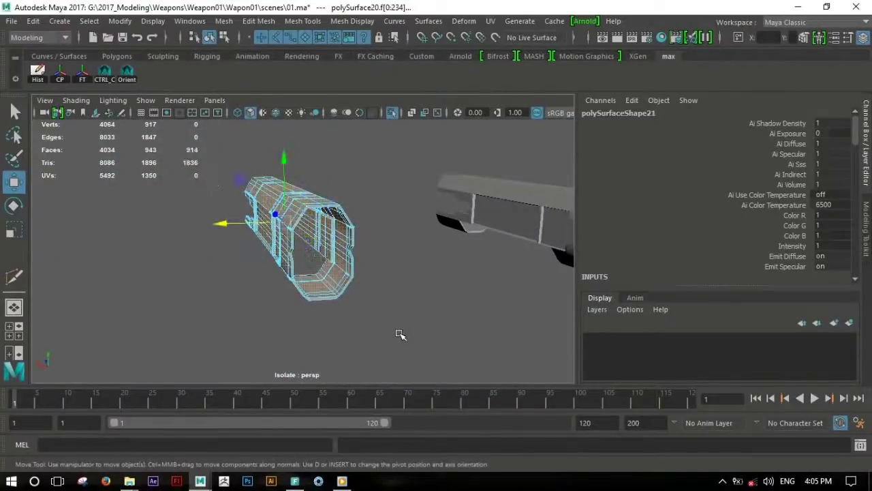
Delete the selected rear faces and the stray leftover faces on the curved strip
{"action": "key", "text": "Delete"}
{"action": "mouse_move", "coordinate": [425, 276]}
{"action": "left_mouse_down", "text": "alt"}
{"action": "mouse_move", "coordinate": [466, 252]}
{"action": "mouse_move", "coordinate": [375, 255]}
{"action": "left_mouse_up", "text": "alt"}
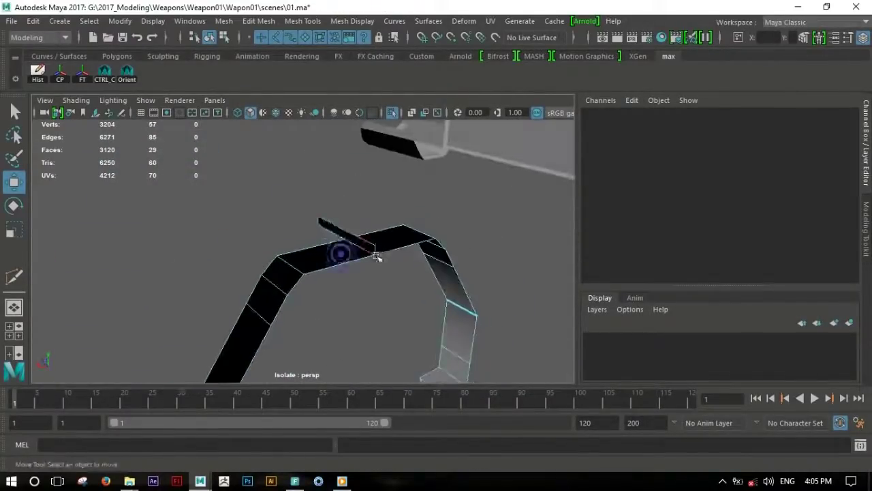
{"action": "left_click", "coordinate": [446, 265]}
{"action": "key", "text": "Delete"}
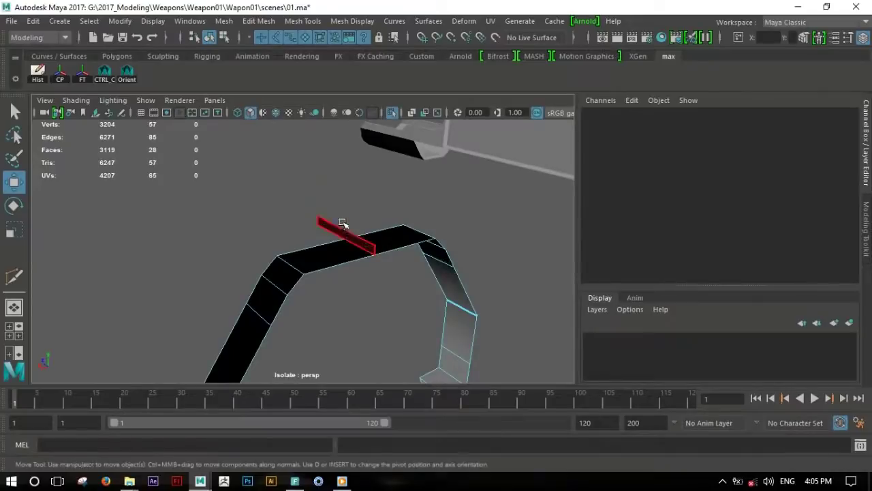
{"action": "left_click", "coordinate": [343, 224]}
{"action": "key", "text": "Delete"}
Set the gun body's Translate X to 0 in the Channel Box
{"action": "mouse_move", "coordinate": [492, 270]}
{"action": "left_mouse_down", "text": "alt"}
{"action": "mouse_move", "coordinate": [401, 273]}
{"action": "mouse_move", "coordinate": [402, 218]}
{"action": "mouse_move", "coordinate": [384, 253]}
{"action": "mouse_move", "coordinate": [438, 141]}
{"action": "left_mouse_up", "text": "alt"}
{"action": "left_click", "coordinate": [402, 218]}
{"action": "left_click", "coordinate": [62, 76]}
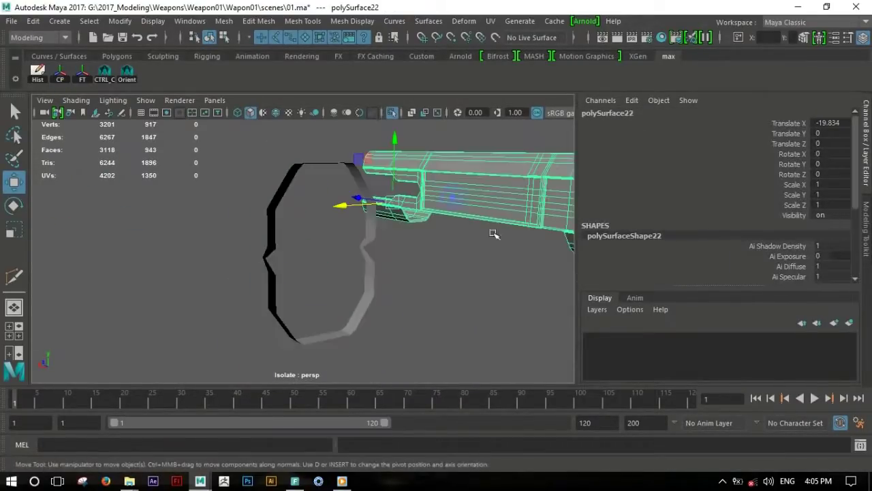
{"action": "type", "text": "0"}
{"action": "key", "text": "Return"}
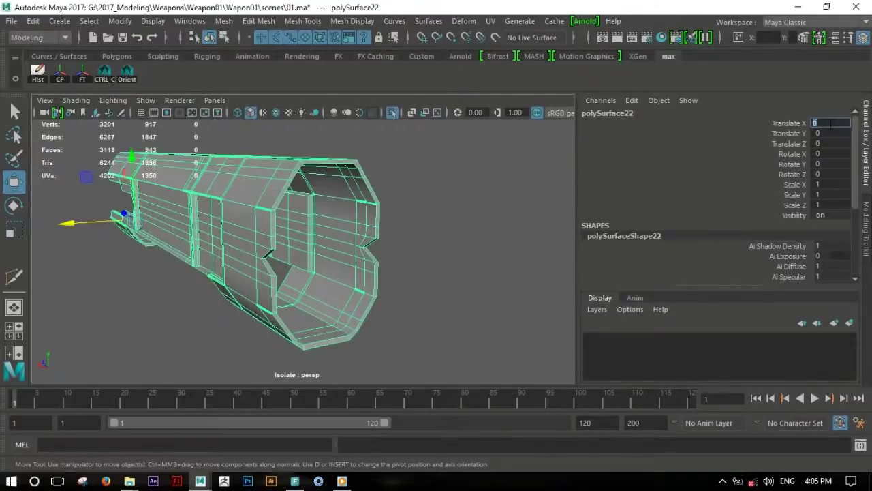
Frame the octagonal ring and delete its top faces
{"action": "mouse_move", "coordinate": [60, 223]}
{"action": "left_mouse_down", "text": "alt"}
{"action": "mouse_move", "coordinate": [205, 239]}
{"action": "mouse_move", "coordinate": [370, 273]}
{"action": "left_mouse_up", "text": "alt"}
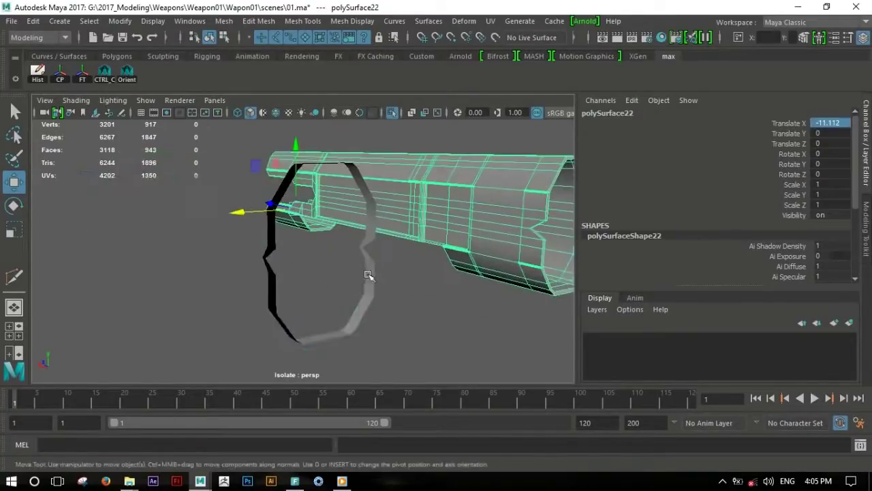
{"action": "left_click", "coordinate": [370, 273]}
{"action": "key", "text": "f"}
{"action": "left_click", "coordinate": [336, 179]}
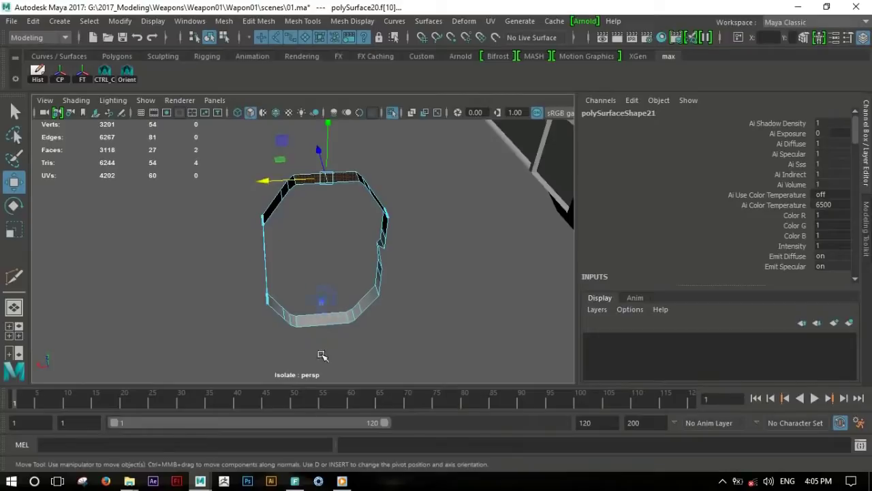
{"action": "key", "text": "Delete"}
Extrude the selected ring faces
{"action": "mouse_move", "coordinate": [316, 250]}
{"action": "left_mouse_down", "text": "alt"}
{"action": "mouse_move", "coordinate": [403, 195]}
{"action": "mouse_move", "coordinate": [323, 196]}
{"action": "mouse_move", "coordinate": [352, 199]}
{"action": "left_mouse_up", "text": "alt"}
{"action": "left_click", "coordinate": [381, 176]}
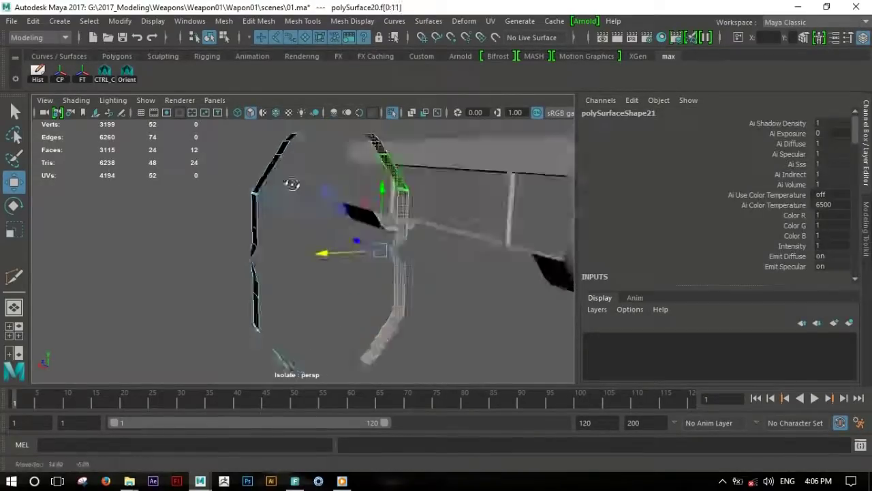
{"action": "left_click_drag", "start_coordinate": [288, 185], "coordinate": [261, 172], "text": "alt"}
{"action": "right_click_drag", "start_coordinate": [261, 172], "coordinate": [257, 369], "text": "shift"}
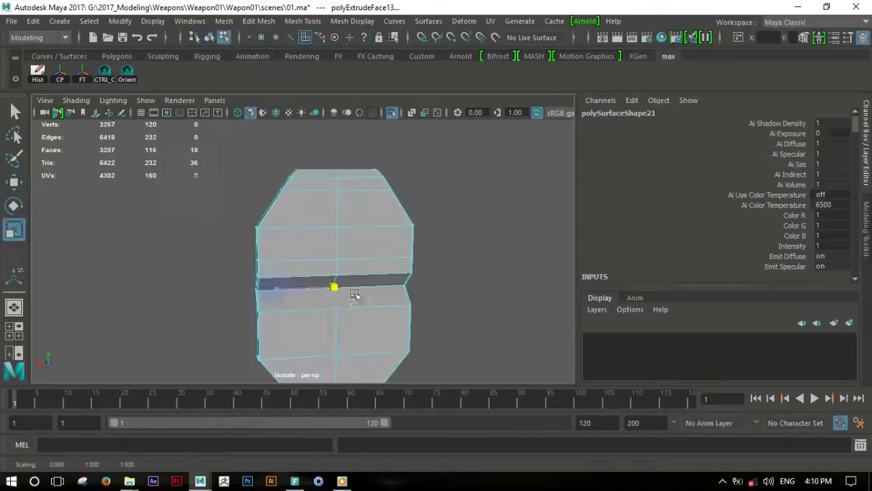
Delete the extruded faces, scale the inner vertices together in X and merge them
{"action": "key", "text": "Delete"}
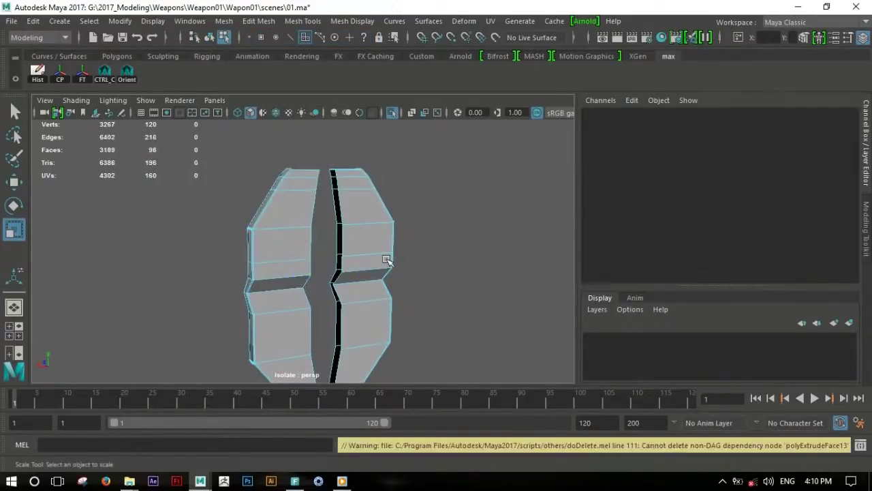
{"action": "mouse_move", "coordinate": [365, 196]}
{"action": "left_mouse_down", "text": "alt"}
{"action": "mouse_move", "coordinate": [428, 214]}
{"action": "mouse_move", "coordinate": [359, 195]}
{"action": "mouse_move", "coordinate": [323, 172]}
{"action": "left_mouse_up", "text": "alt"}
{"action": "left_click_drag", "start_coordinate": [315, 335], "coordinate": [327, 344]}
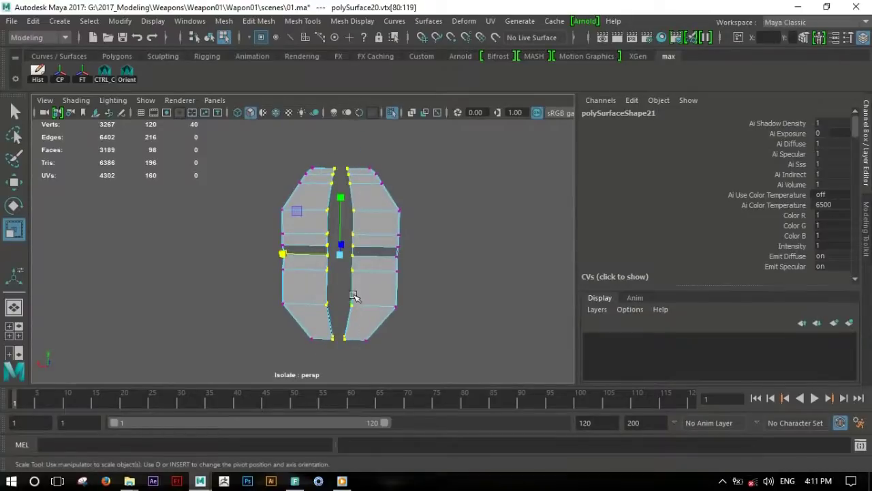
{"action": "left_click_drag", "start_coordinate": [283, 254], "coordinate": [343, 256]}
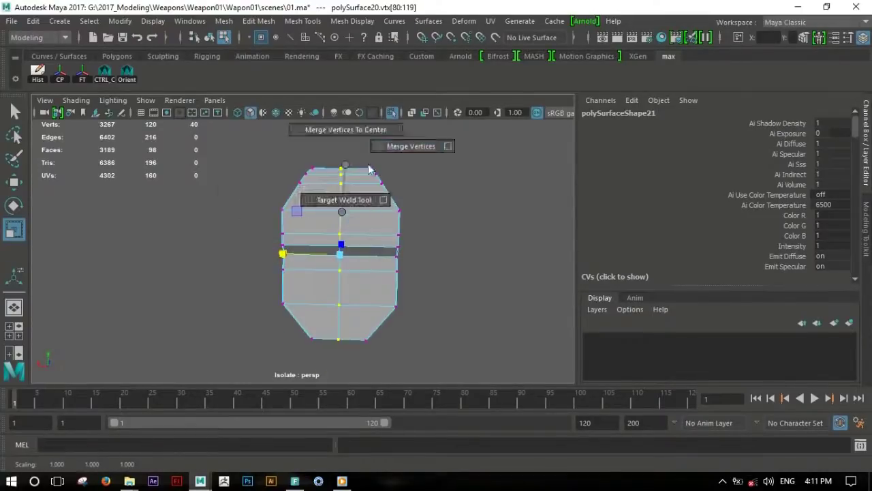
{"action": "right_click_drag", "start_coordinate": [341, 206], "coordinate": [341, 174], "text": "shift"}
Cut a new edge down the middle of the merged cap
{"action": "key", "text": "q"}
{"action": "left_click_drag", "start_coordinate": [366, 286], "coordinate": [293, 288], "text": "alt"}
{"action": "scroll", "coordinate": [293, 288], "scroll_direction": "up", "scroll_amount": 3}
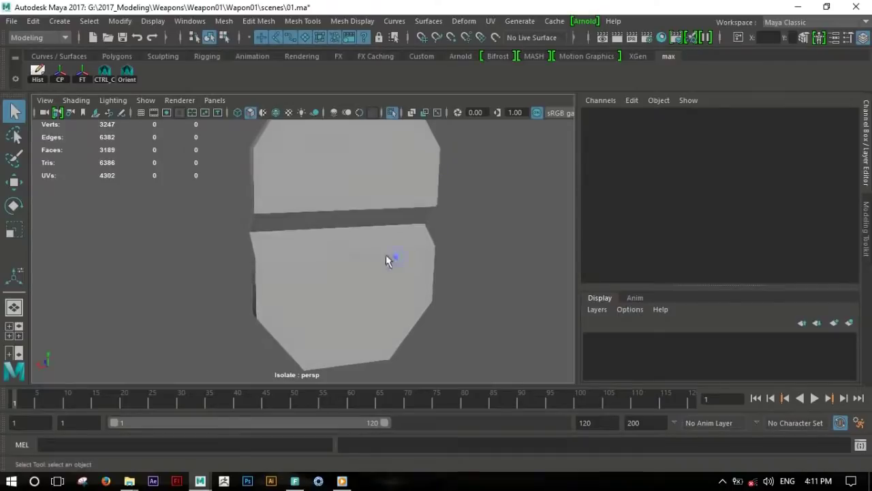
{"action": "left_click", "coordinate": [366, 275]}
{"action": "right_click_drag", "start_coordinate": [366, 274], "coordinate": [324, 241], "text": "shift"}
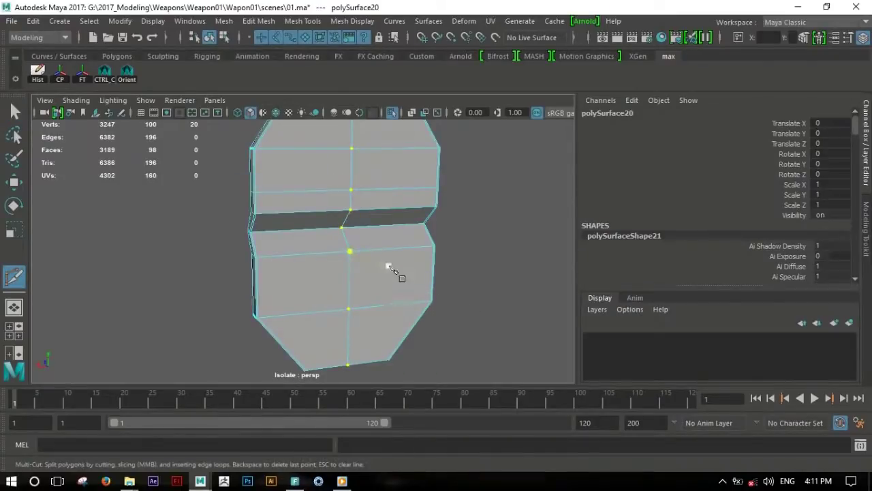
{"action": "key", "text": "w"}
Exit Isolate to show the full rifle and select the front cap mesh
{"action": "scroll", "coordinate": [395, 263], "scroll_direction": "down", "scroll_amount": 2}
{"action": "left_click", "coordinate": [335, 243]}
{"action": "scroll", "coordinate": [334, 243], "scroll_direction": "down", "scroll_amount": 1}
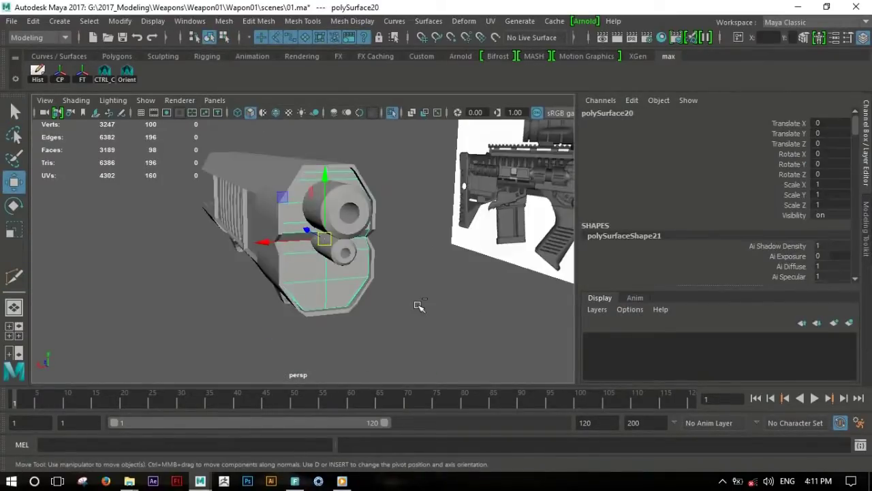
{"action": "key", "text": "ctrl+1"}
{"action": "left_click", "coordinate": [409, 252]}
{"action": "mouse_move", "coordinate": [408, 253]}
{"action": "left_mouse_down", "text": "alt"}
{"action": "mouse_move", "coordinate": [438, 243]}
{"action": "mouse_move", "coordinate": [379, 244]}
{"action": "mouse_move", "coordinate": [459, 285]}
{"action": "left_mouse_up", "text": "alt"}
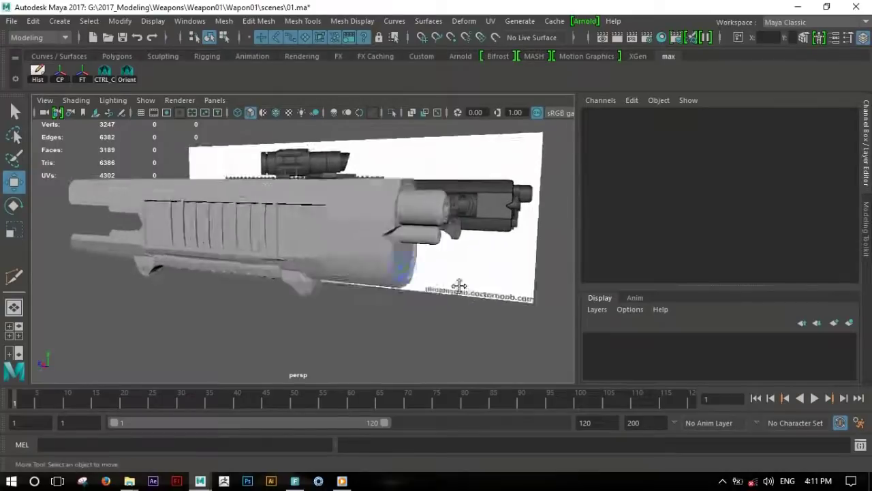
{"action": "right_click_drag", "start_coordinate": [459, 285], "coordinate": [535, 260], "text": "alt"}
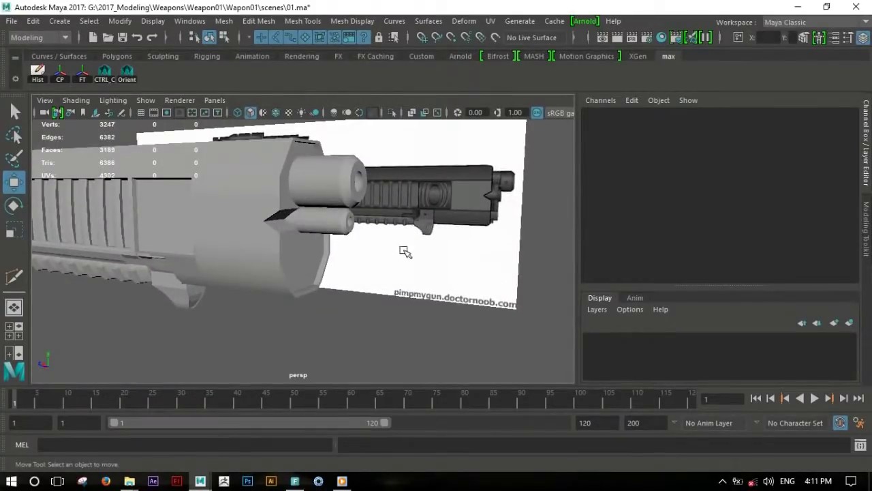
{"action": "mouse_move", "coordinate": [338, 240]}
{"action": "left_mouse_down", "text": "alt"}
{"action": "mouse_move", "coordinate": [352, 257]}
{"action": "mouse_move", "coordinate": [389, 255]}
{"action": "left_mouse_up", "text": "alt"}
{"action": "left_click", "coordinate": [352, 253]}
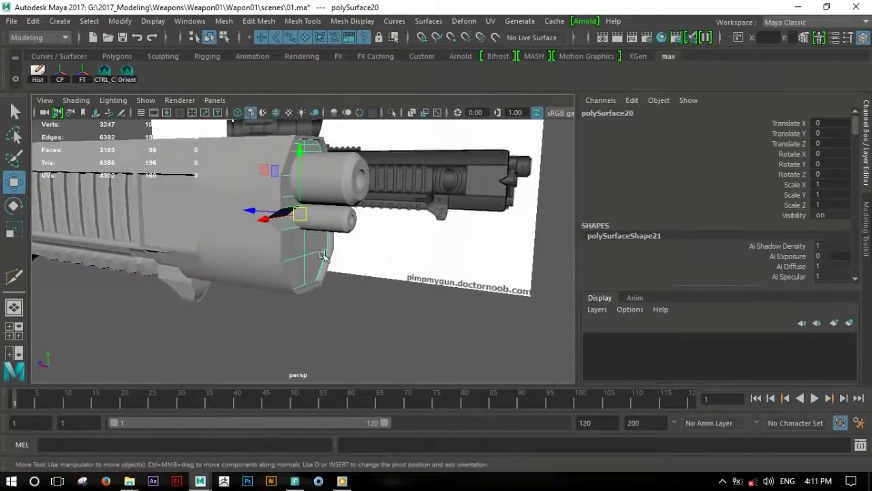
{"action": "left_click_drag", "start_coordinate": [300, 280], "coordinate": [327, 150], "text": "alt"}
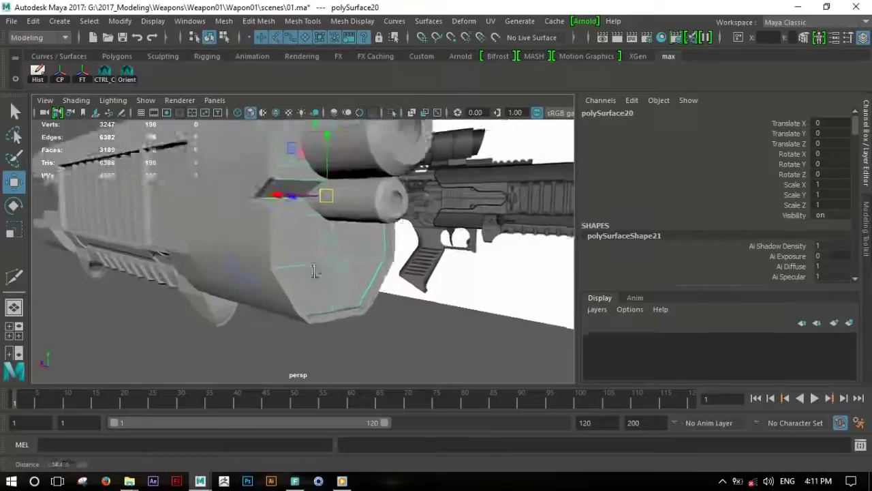
Extrude the cap's lower side face outward to Local Translate Z 0.474
{"action": "right_click_drag", "start_coordinate": [327, 149], "coordinate": [327, 214]}
{"action": "left_click", "coordinate": [293, 273]}
{"action": "left_click_drag", "start_coordinate": [294, 273], "coordinate": [327, 202], "text": "alt"}
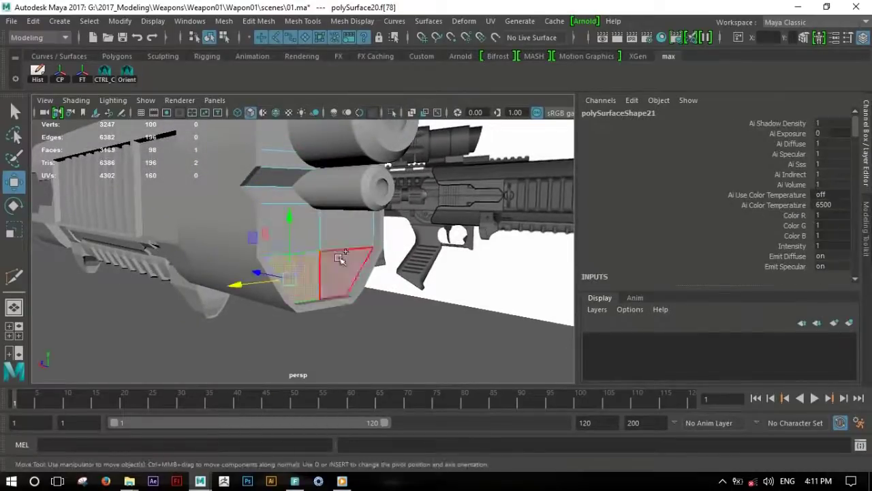
{"action": "right_click_drag", "start_coordinate": [327, 202], "coordinate": [331, 236], "text": "shift"}
{"action": "mouse_move", "coordinate": [331, 235]}
{"action": "left_mouse_down", "text": "alt"}
{"action": "mouse_move", "coordinate": [302, 249]}
{"action": "mouse_move", "coordinate": [323, 255]}
{"action": "left_mouse_up", "text": "alt"}
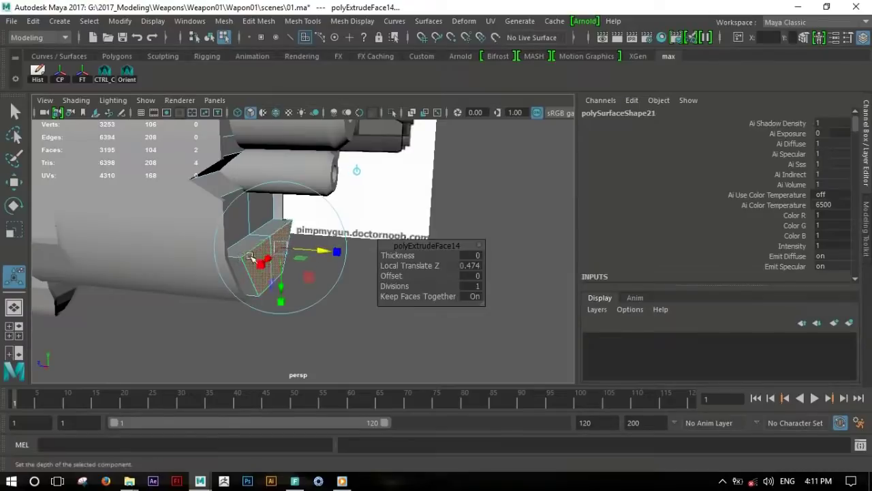
Return to object mode and select the upper barrel pipe
{"action": "key", "text": "F8"}
{"action": "left_click", "coordinate": [327, 310]}
{"action": "mouse_move", "coordinate": [326, 311]}
{"action": "left_mouse_down", "text": "alt"}
{"action": "mouse_move", "coordinate": [408, 286]}
{"action": "mouse_move", "coordinate": [102, 231]}
{"action": "mouse_move", "coordinate": [205, 253]}
{"action": "mouse_move", "coordinate": [473, 273]}
{"action": "mouse_move", "coordinate": [321, 245]}
{"action": "mouse_move", "coordinate": [361, 229]}
{"action": "left_mouse_up", "text": "alt"}
{"action": "left_click", "coordinate": [321, 245]}
{"action": "right_click_drag", "start_coordinate": [293, 183], "coordinate": [301, 198], "text": "shift"}
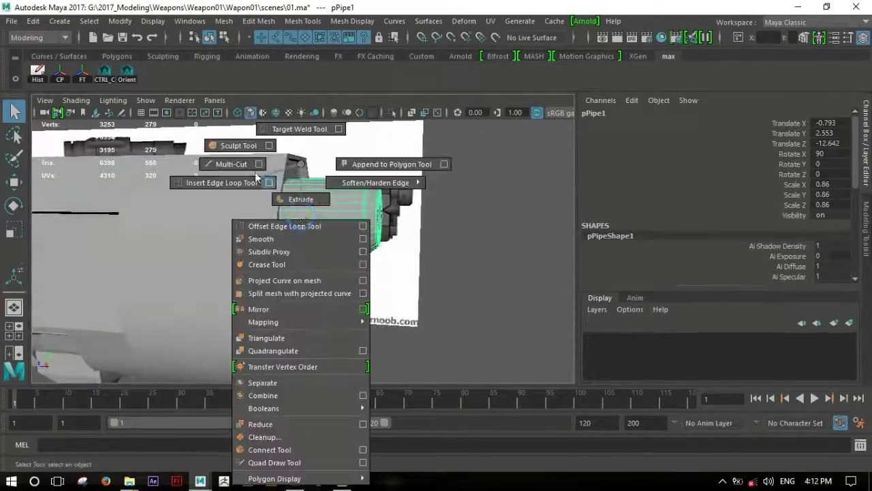
Add an edge loop near the upper pipe's end and extrude its end faces
{"action": "left_click", "coordinate": [304, 218], "text": "ctrl"}
{"action": "right_click_drag", "start_coordinate": [303, 218], "coordinate": [375, 257], "text": "alt"}
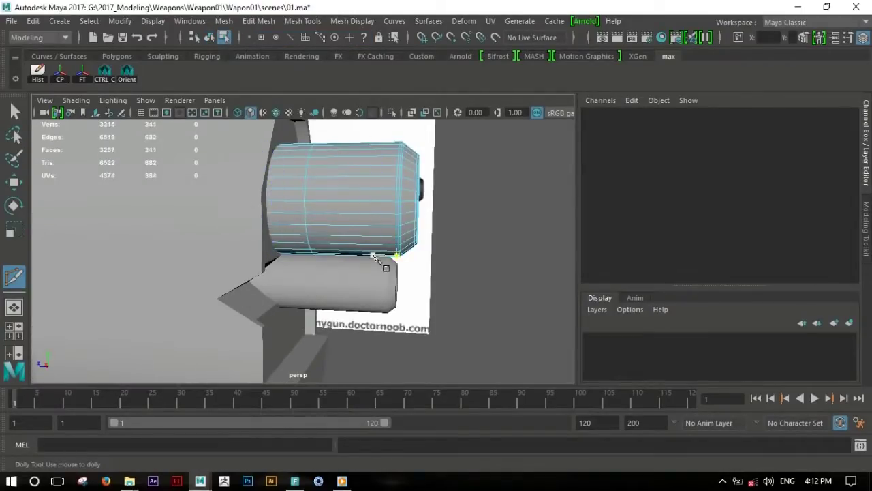
{"action": "key", "text": "w"}
{"action": "left_click_drag", "start_coordinate": [291, 193], "coordinate": [291, 205]}
{"action": "right_click_drag", "start_coordinate": [289, 203], "coordinate": [282, 235], "text": "shift"}
{"action": "mouse_move", "coordinate": [282, 235]}
{"action": "left_mouse_down", "text": "alt"}
{"action": "mouse_move", "coordinate": [265, 213]}
{"action": "mouse_move", "coordinate": [313, 252]}
{"action": "left_mouse_up", "text": "alt"}
{"action": "key", "text": "F8"}
Lower the smaller pipe pPipe2 to Translate Y 1.083
{"action": "key", "text": "q"}
{"action": "key", "text": "w"}
{"action": "left_click_drag", "start_coordinate": [191, 179], "coordinate": [193, 185]}
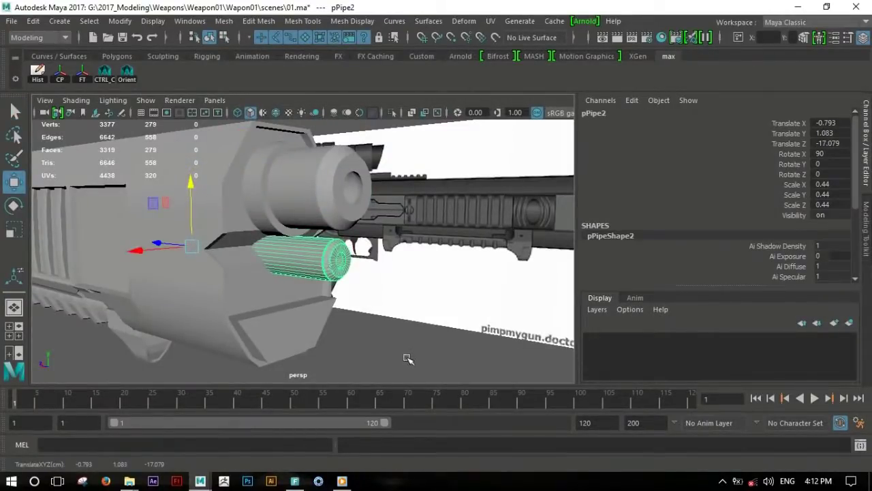
{"action": "left_click", "coordinate": [407, 359]}
{"action": "mouse_move", "coordinate": [434, 335]}
{"action": "left_mouse_down", "text": "alt"}
{"action": "mouse_move", "coordinate": [121, 288]}
{"action": "mouse_move", "coordinate": [380, 288]}
{"action": "mouse_move", "coordinate": [489, 273]}
{"action": "mouse_move", "coordinate": [432, 252]}
{"action": "left_mouse_up", "text": "alt"}
{"action": "middle_click_drag", "start_coordinate": [432, 253], "coordinate": [277, 249], "text": "alt"}
{"action": "mouse_move", "coordinate": [277, 248]}
{"action": "left_mouse_down", "text": "alt"}
{"action": "mouse_move", "coordinate": [298, 242]}
{"action": "mouse_move", "coordinate": [343, 258]}
{"action": "mouse_move", "coordinate": [418, 252]}
{"action": "mouse_move", "coordinate": [395, 267]}
{"action": "mouse_move", "coordinate": [354, 265]}
{"action": "left_mouse_up", "text": "alt"}
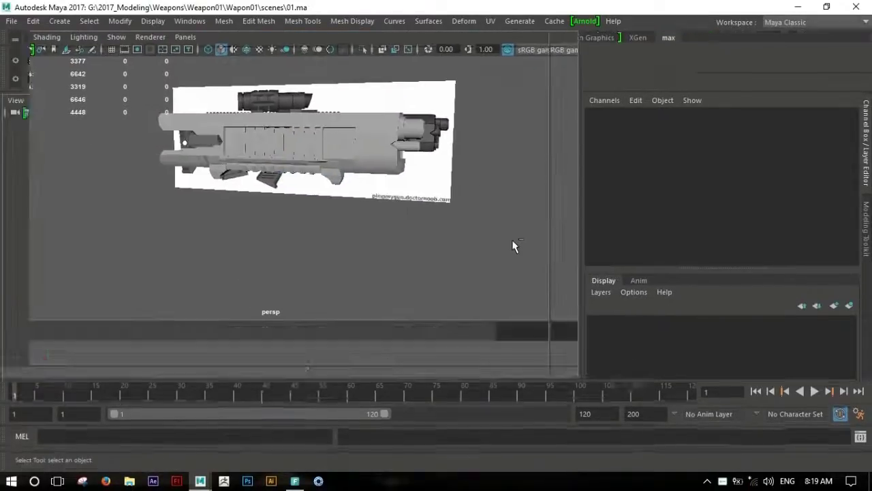
Maximize the side view and zoom onto the muzzle end over the reference image
{"action": "key", "text": "ctrl+space"}
{"action": "left_click_drag", "start_coordinate": [553, 194], "coordinate": [571, 264], "text": "alt"}
{"action": "key", "text": "space"}
{"action": "key", "text": "space"}
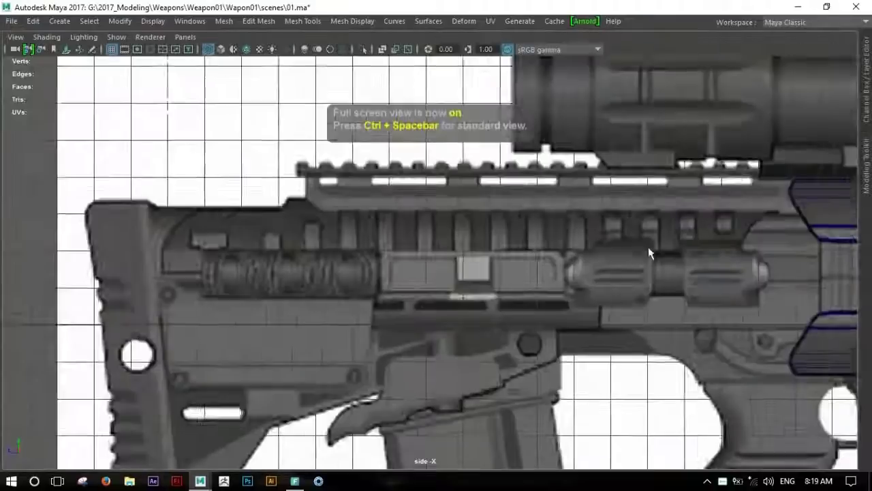
{"action": "scroll", "coordinate": [646, 278], "scroll_direction": "up", "scroll_amount": 3}
{"action": "scroll", "coordinate": [467, 275], "scroll_direction": "up", "scroll_amount": 3}
{"action": "scroll", "coordinate": [521, 269], "scroll_direction": "up", "scroll_amount": 2}
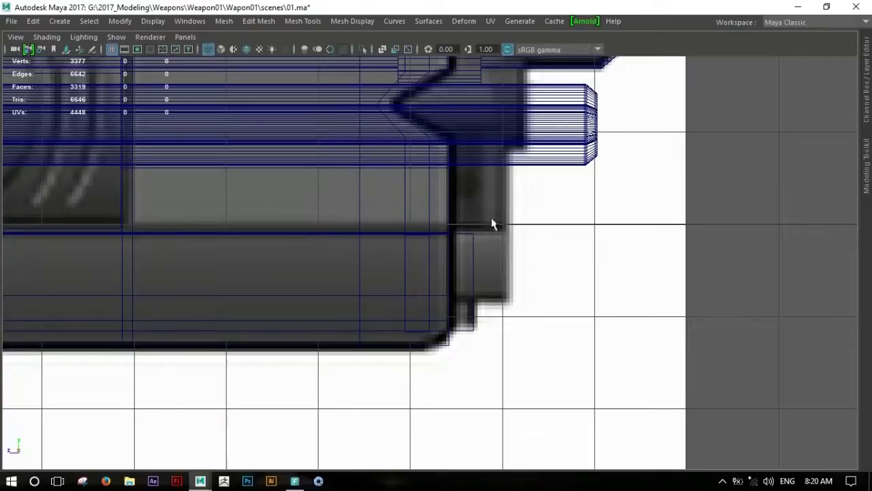
{"action": "key", "text": "space"}
{"action": "key", "text": "space"}
{"action": "mouse_move", "coordinate": [485, 235]}
{"action": "left_mouse_down", "text": "alt"}
{"action": "mouse_move", "coordinate": [514, 256]}
{"action": "mouse_move", "coordinate": [409, 272]}
{"action": "mouse_move", "coordinate": [479, 271]}
{"action": "mouse_move", "coordinate": [468, 289]}
{"action": "left_mouse_up", "text": "alt"}
View the front cap head-on and select the main handguard body
{"action": "left_click", "coordinate": [409, 272]}
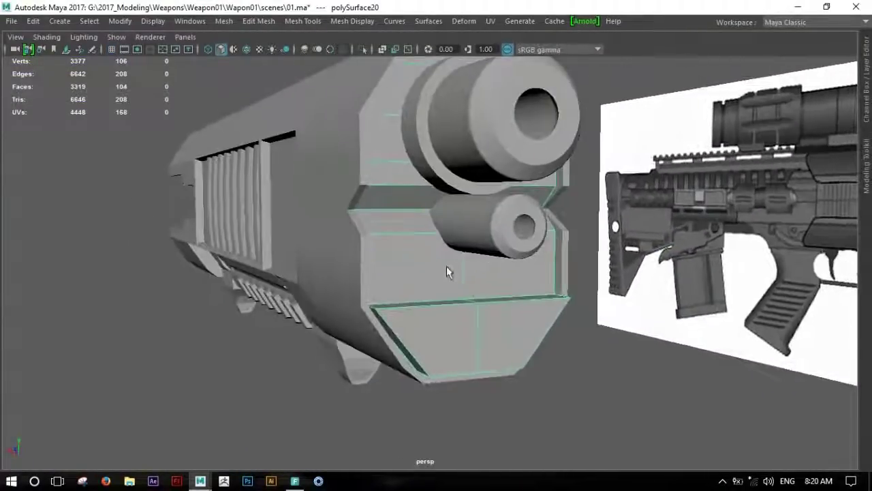
{"action": "right_click_drag", "start_coordinate": [417, 264], "coordinate": [395, 236], "text": "shift"}
{"action": "left_click_drag", "start_coordinate": [385, 241], "coordinate": [371, 240], "text": "alt"}
{"action": "right_click_drag", "start_coordinate": [293, 219], "coordinate": [285, 218]}
{"action": "left_click", "coordinate": [332, 212]}
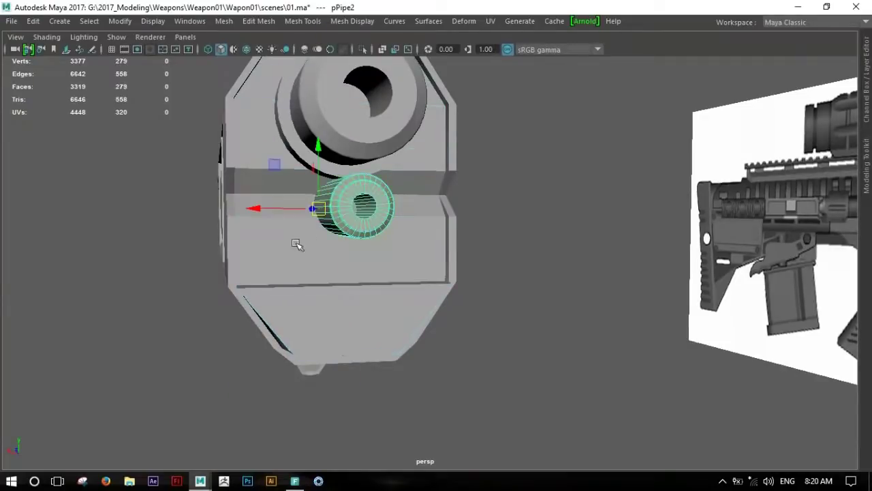
{"action": "left_click", "coordinate": [303, 265]}
Slide the cap's two vertical edge loops apart and add a horizontal loop across the lower front
{"action": "right_click_drag", "start_coordinate": [273, 109], "coordinate": [272, 74]}
{"action": "left_click", "coordinate": [276, 210]}
{"action": "mouse_move", "coordinate": [272, 208]}
{"action": "right_mouse_down", "text": "shift"}
{"action": "mouse_move", "coordinate": [272, 312]}
{"action": "mouse_move", "coordinate": [349, 263]}
{"action": "right_mouse_up", "text": "shift"}
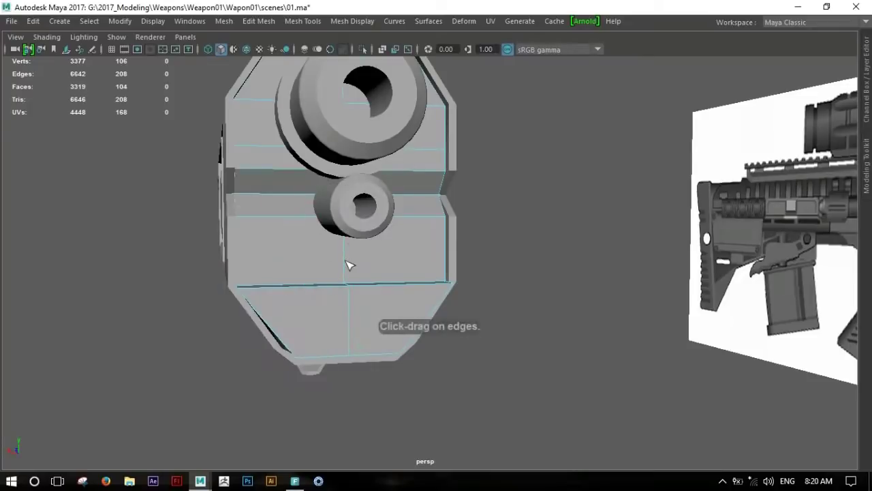
{"action": "left_click_drag", "start_coordinate": [353, 245], "coordinate": [355, 238]}
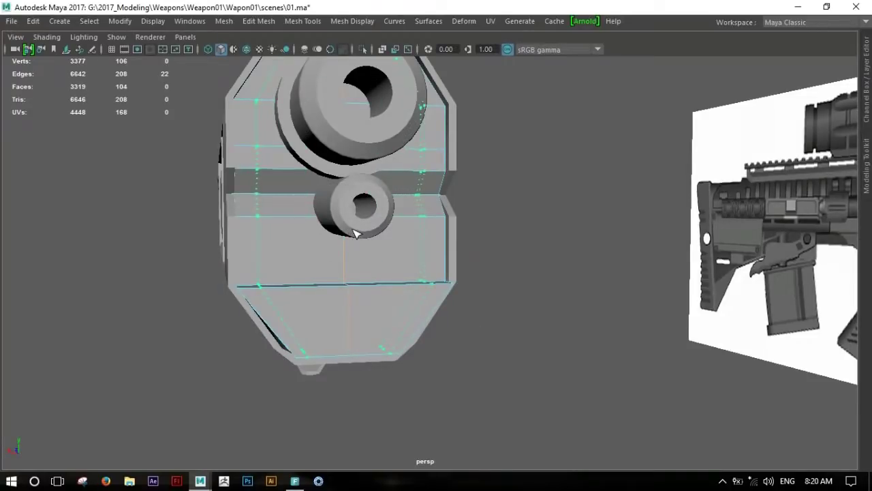
{"action": "right_click_drag", "start_coordinate": [278, 237], "coordinate": [228, 241], "text": "shift"}
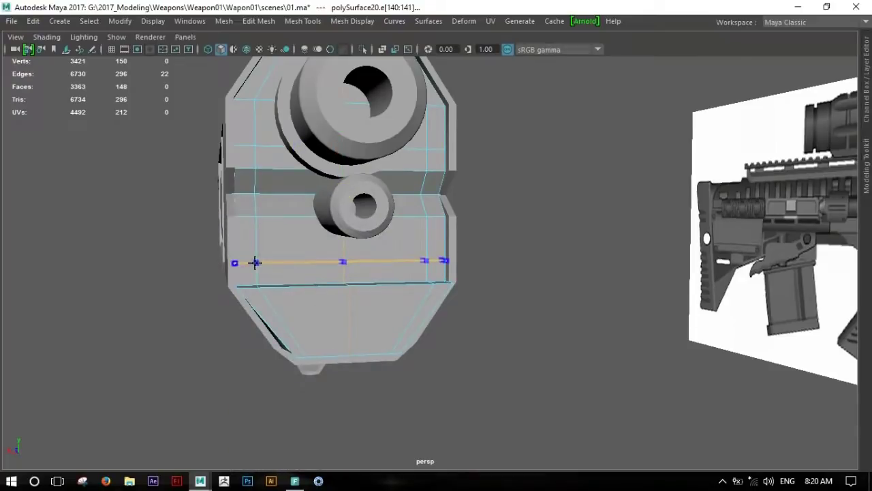
{"action": "left_click", "coordinate": [255, 262], "text": "ctrl"}
In the side view, slide the new horizontal edge into position
{"action": "key", "text": "w"}
{"action": "key", "text": "space"}
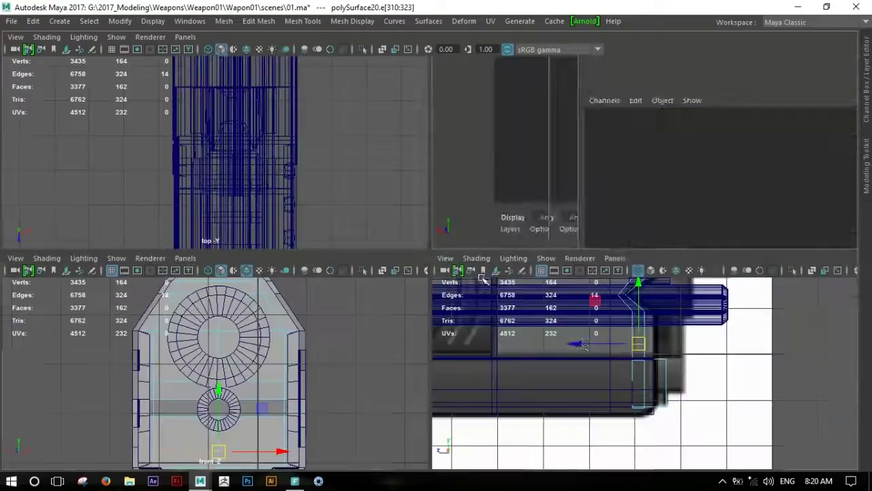
{"action": "key", "text": "space"}
{"action": "scroll", "coordinate": [437, 258], "scroll_direction": "up", "scroll_amount": 2}
{"action": "right_click_drag", "start_coordinate": [378, 237], "coordinate": [379, 289], "text": "shift"}
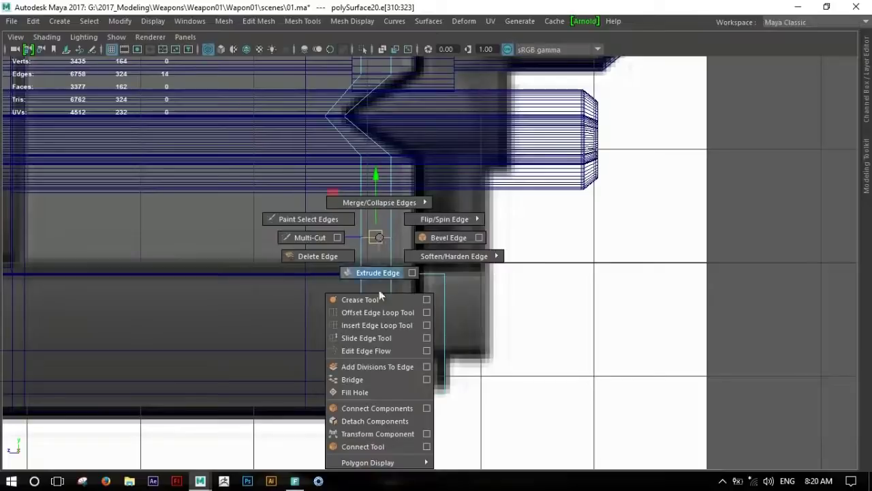
{"action": "left_click", "coordinate": [373, 344]}
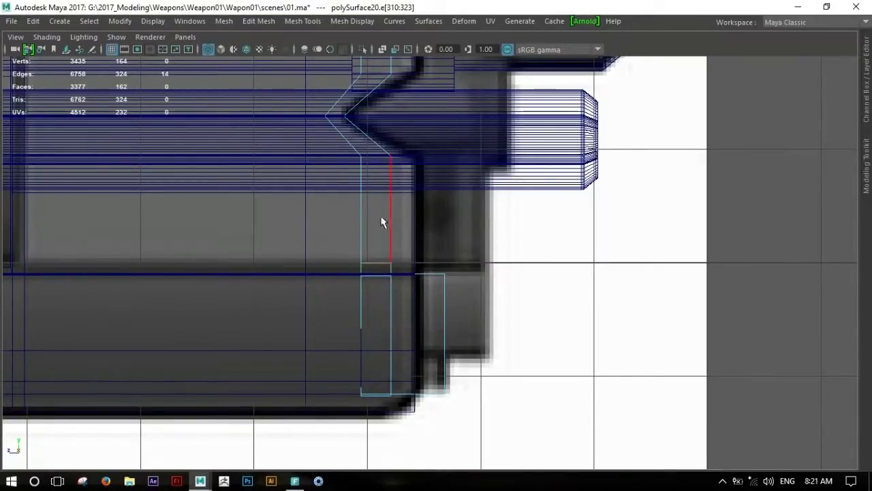
{"action": "key", "text": "space"}
{"action": "key", "text": "space"}
Extrude the face loop around the front cap and push it forward into a deeper rim
{"action": "left_click", "coordinate": [400, 248]}
{"action": "key", "text": "f"}
{"action": "mouse_move", "coordinate": [518, 261]}
{"action": "left_mouse_down", "text": "alt"}
{"action": "mouse_move", "coordinate": [331, 259]}
{"action": "mouse_move", "coordinate": [480, 227]}
{"action": "mouse_move", "coordinate": [376, 195]}
{"action": "mouse_move", "coordinate": [434, 155]}
{"action": "mouse_move", "coordinate": [409, 99]}
{"action": "left_mouse_up", "text": "alt"}
{"action": "double_click", "coordinate": [453, 117], "text": "shift"}
{"action": "left_click_drag", "start_coordinate": [454, 116], "coordinate": [422, 157], "text": "alt"}
{"action": "mouse_move", "coordinate": [362, 272]}
{"action": "left_mouse_down", "text": "alt"}
{"action": "mouse_move", "coordinate": [491, 214]}
{"action": "mouse_move", "coordinate": [394, 208]}
{"action": "left_mouse_up", "text": "alt"}
{"action": "right_click_drag", "start_coordinate": [394, 208], "coordinate": [389, 238], "text": "shift"}
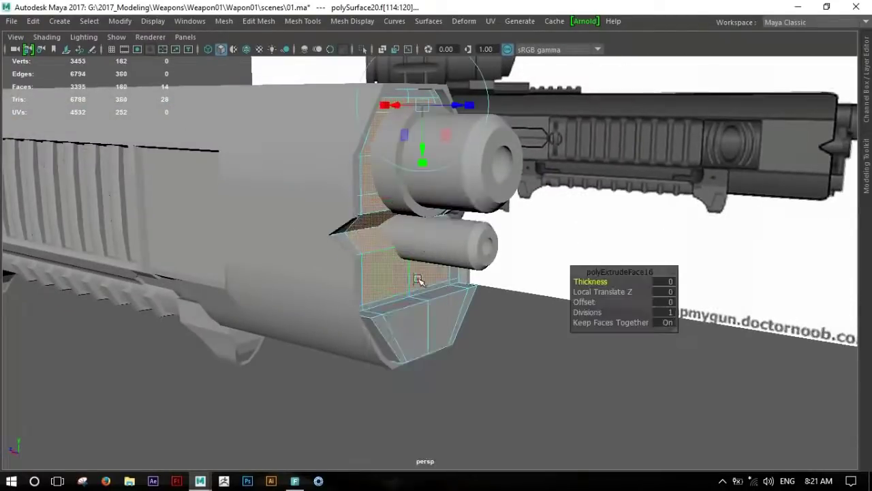
{"action": "key", "text": "space"}
{"action": "key", "text": "space"}
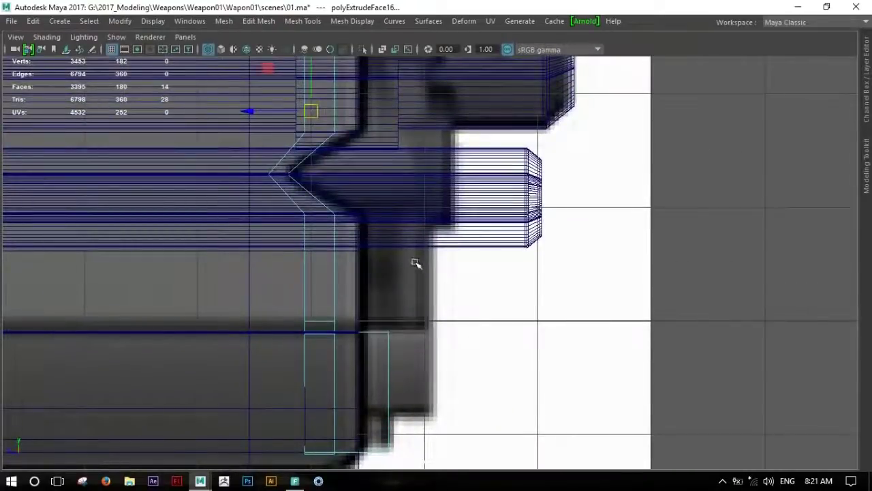
{"action": "right_click_drag", "start_coordinate": [415, 265], "coordinate": [336, 212], "text": "alt"}
{"action": "left_click_drag", "start_coordinate": [322, 199], "coordinate": [330, 200]}
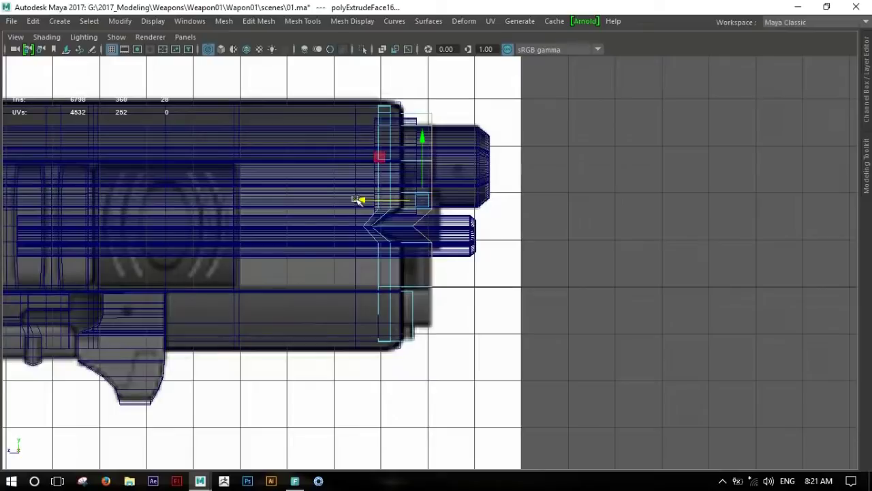
{"action": "left_click", "coordinate": [380, 202]}
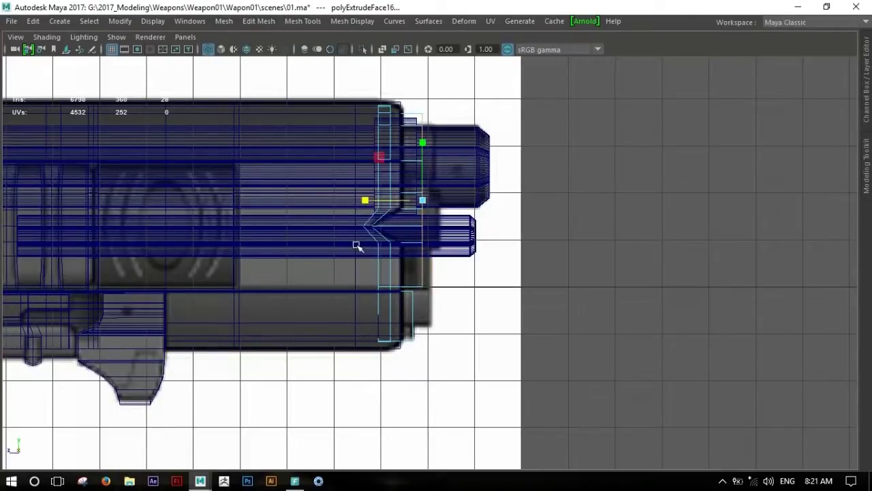
Raise the top vertex of the extruded rim
{"action": "scroll", "coordinate": [425, 228], "scroll_direction": "up", "scroll_amount": 2}
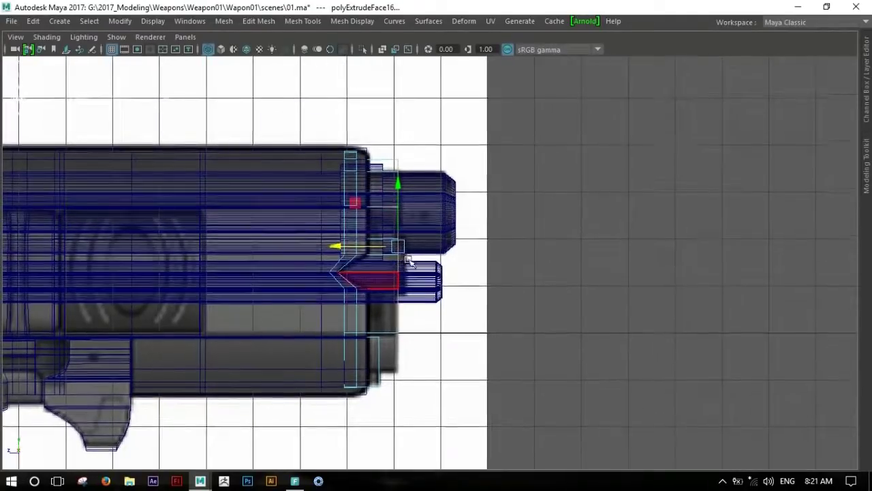
{"action": "scroll", "coordinate": [363, 239], "scroll_direction": "up", "scroll_amount": 2}
{"action": "scroll", "coordinate": [362, 239], "scroll_direction": "up", "scroll_amount": 2}
{"action": "left_click", "coordinate": [362, 239]}
{"action": "right_click_drag", "start_coordinate": [396, 112], "coordinate": [412, 207]}
{"action": "left_click_drag", "start_coordinate": [406, 223], "coordinate": [399, 182]}
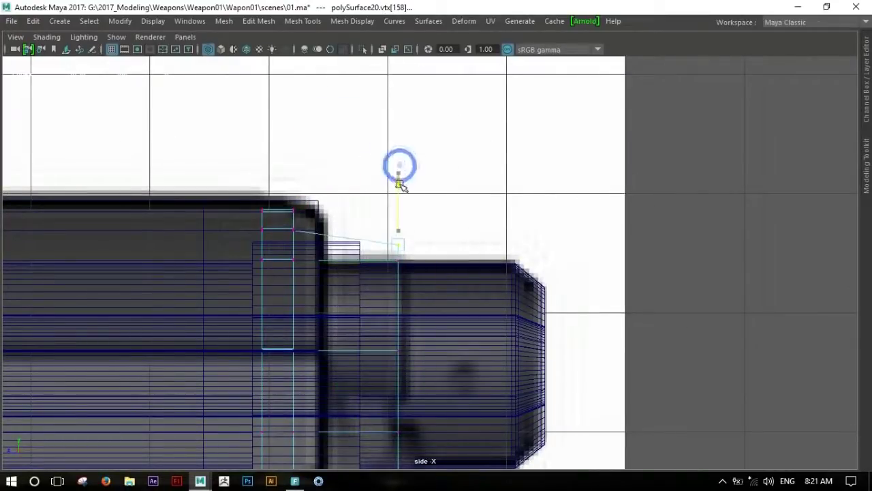
Back in perspective, select the handguard shell
{"action": "key", "text": "space"}
{"action": "key", "text": "space"}
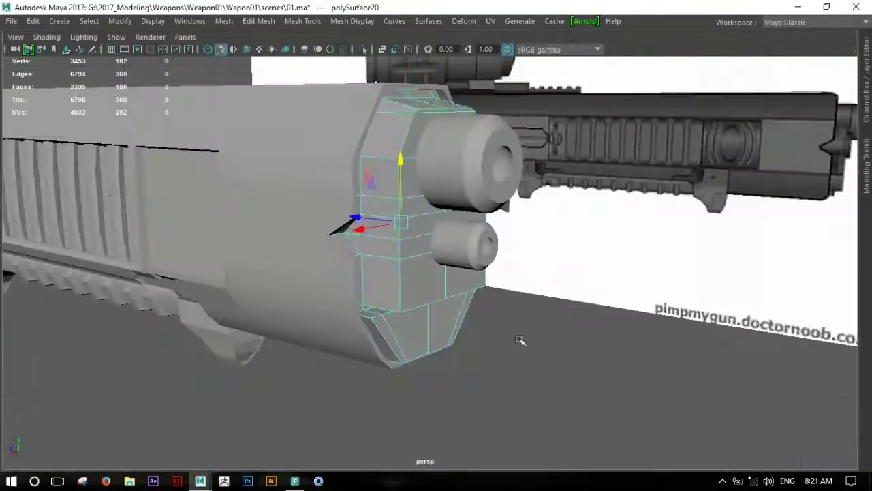
{"action": "left_click", "coordinate": [520, 339]}
{"action": "scroll", "coordinate": [521, 340], "scroll_direction": "down", "scroll_amount": 5}
{"action": "mouse_move", "coordinate": [220, 255]}
{"action": "left_mouse_down", "text": "alt"}
{"action": "mouse_move", "coordinate": [501, 245]}
{"action": "mouse_move", "coordinate": [522, 154]}
{"action": "left_mouse_up", "text": "alt"}
{"action": "left_click", "coordinate": [504, 224]}
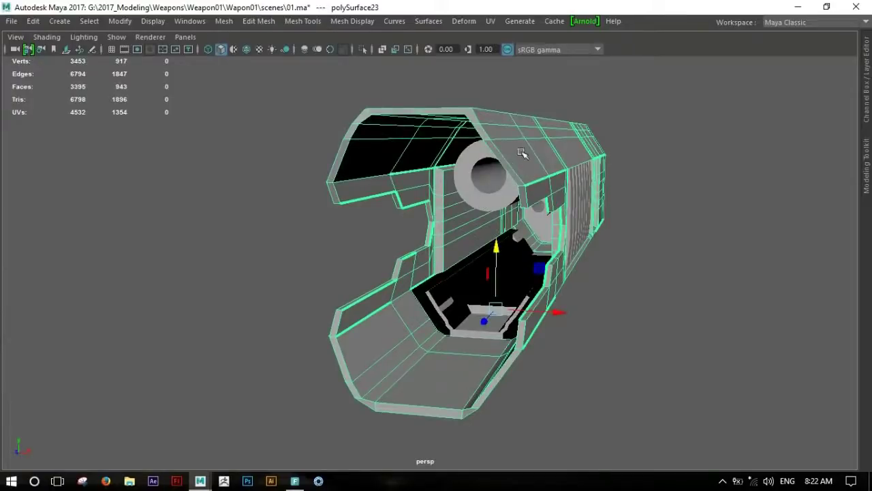
Select the face loop along the front edge, then return to object selection mode
{"action": "double_click", "coordinate": [351, 198]}
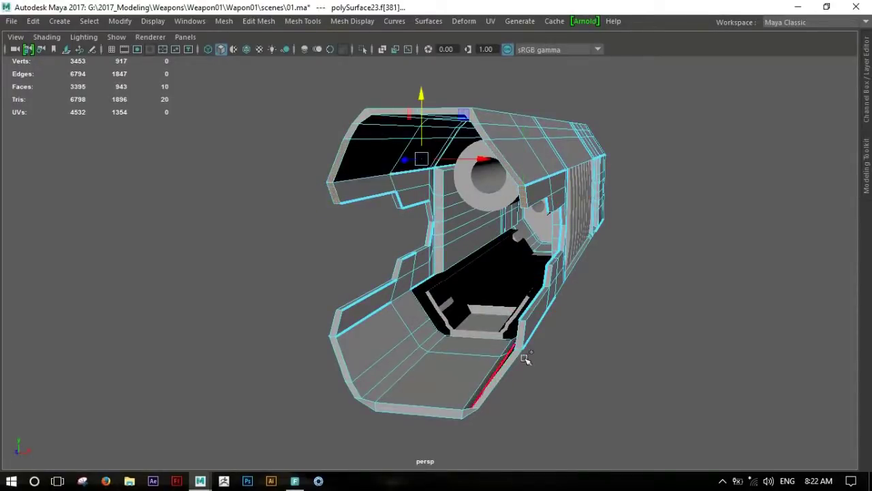
{"action": "right_click", "coordinate": [334, 324], "text": "shift"}
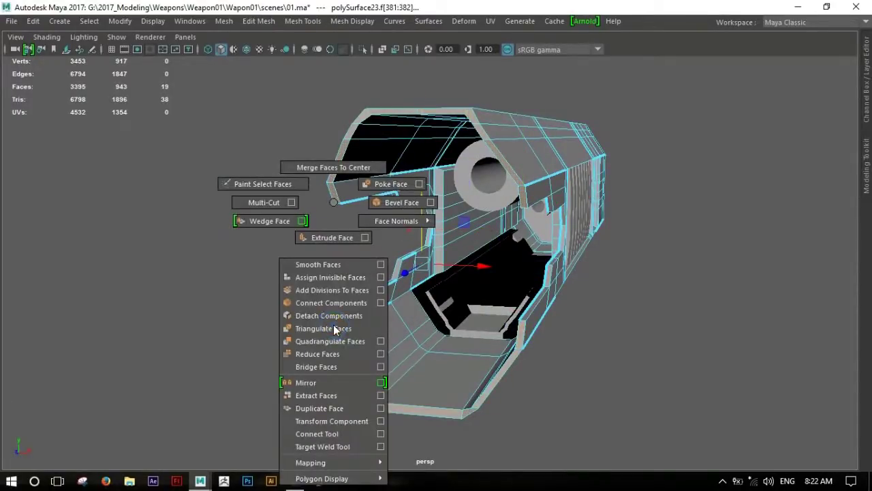
{"action": "right_click_drag", "start_coordinate": [340, 210], "coordinate": [456, 196]}
{"action": "right_click_drag", "start_coordinate": [545, 139], "coordinate": [615, 89]}
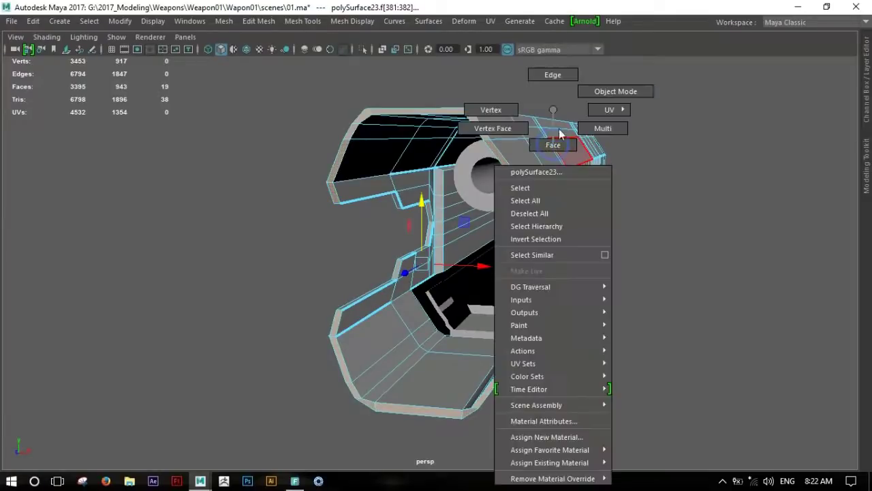
{"action": "left_click_drag", "start_coordinate": [543, 148], "coordinate": [556, 244], "text": "alt"}
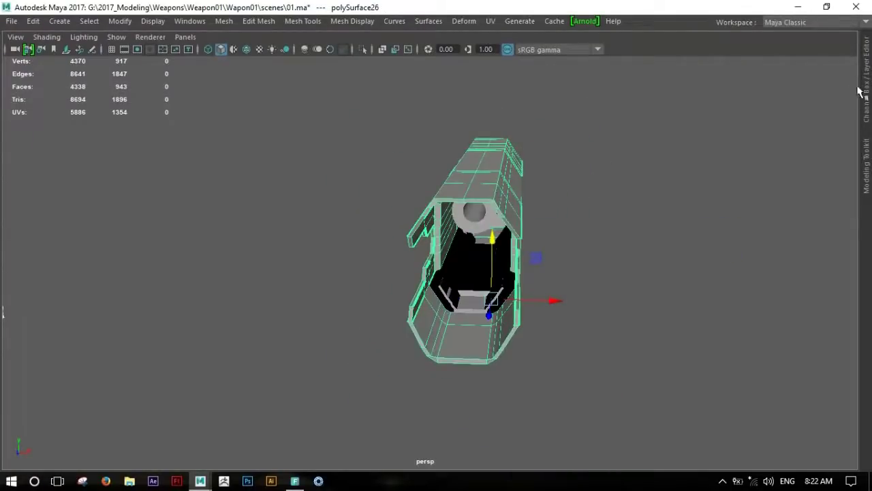
{"action": "left_click", "coordinate": [857, 90]}
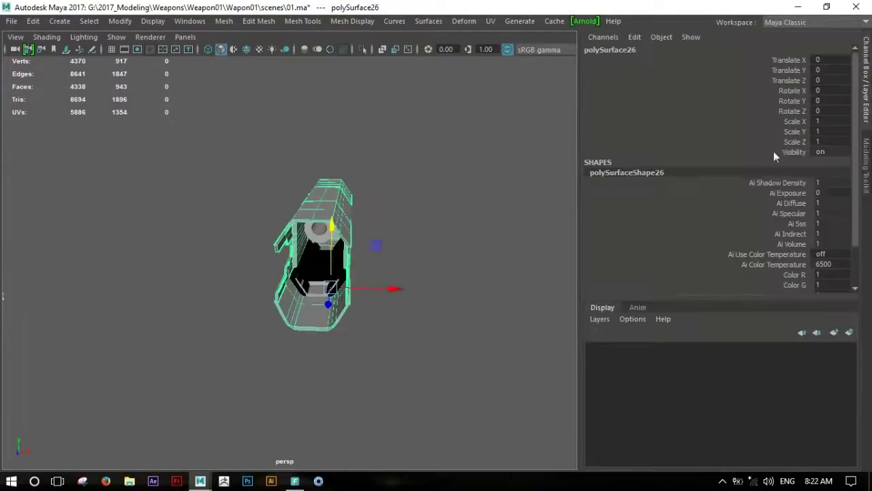
{"action": "left_click", "coordinate": [866, 87]}
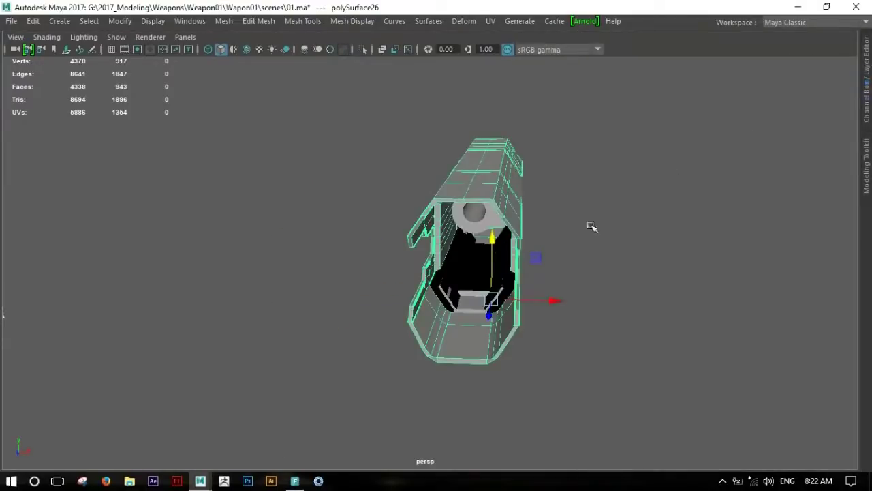
Select all of polySurface23's faces and delete them
{"action": "mouse_move", "coordinate": [557, 300]}
{"action": "left_mouse_down", "text": "alt"}
{"action": "mouse_move", "coordinate": [313, 293]}
{"action": "mouse_move", "coordinate": [385, 347]}
{"action": "left_mouse_up", "text": "alt"}
{"action": "left_click", "coordinate": [385, 348]}
{"action": "right_click_drag", "start_coordinate": [372, 110], "coordinate": [386, 149]}
{"action": "left_click_drag", "start_coordinate": [689, 103], "coordinate": [467, 411]}
{"action": "key", "text": "Delete"}
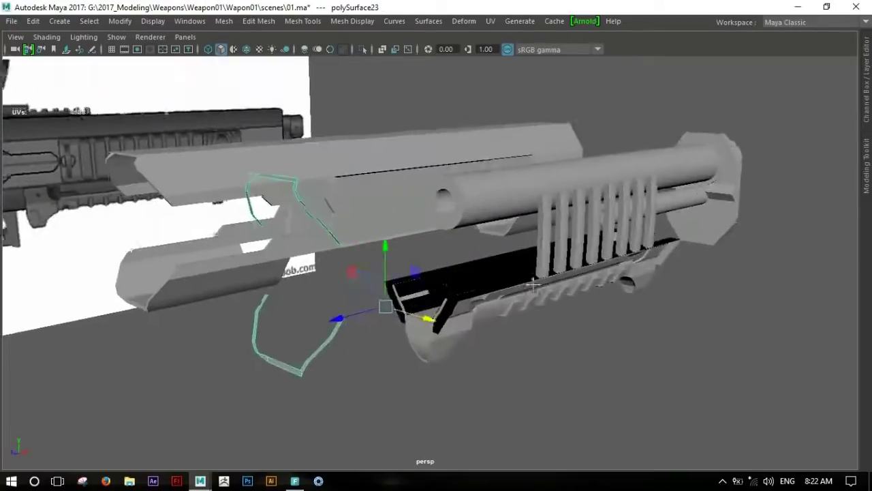
Orbit to the handguard shell and show its Channel Box attributes
{"action": "left_click_drag", "start_coordinate": [405, 290], "coordinate": [402, 204], "text": "alt"}
{"action": "scroll", "coordinate": [402, 205], "scroll_direction": "up", "scroll_amount": 3}
{"action": "right_click_drag", "start_coordinate": [399, 165], "coordinate": [399, 199], "text": "shift"}
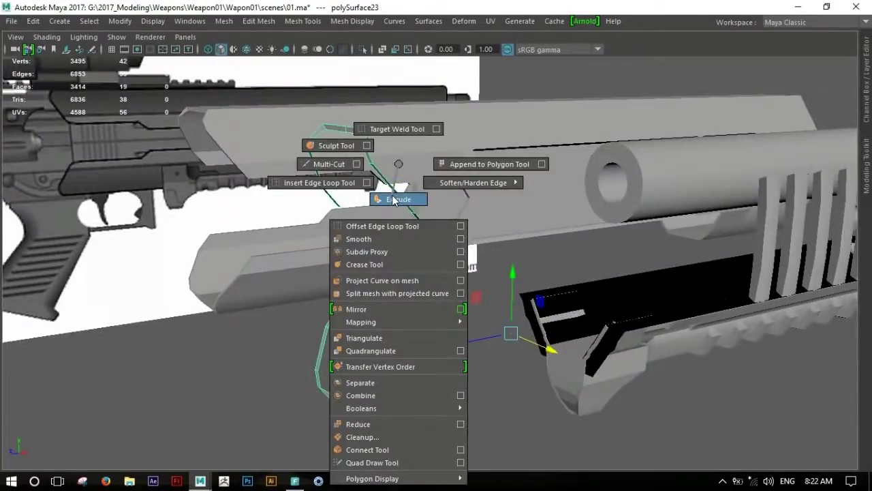
{"action": "scroll", "coordinate": [403, 165], "scroll_direction": "down", "scroll_amount": 3}
{"action": "left_click_drag", "start_coordinate": [403, 165], "coordinate": [446, 230], "text": "alt"}
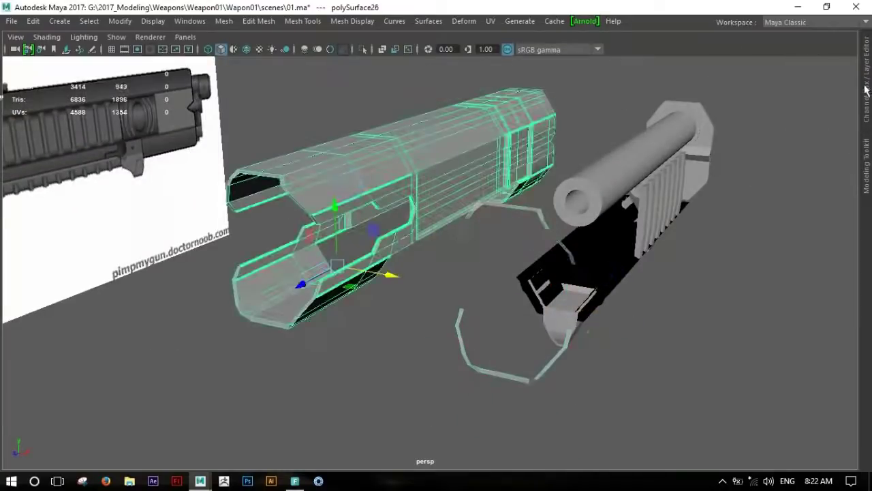
{"action": "left_click", "coordinate": [867, 88]}
Isolate polySurface26, select polySurface23, and return to the four-view layout
{"action": "key", "text": "ctrl+1"}
{"action": "scroll", "coordinate": [387, 359], "scroll_direction": "up", "scroll_amount": 5}
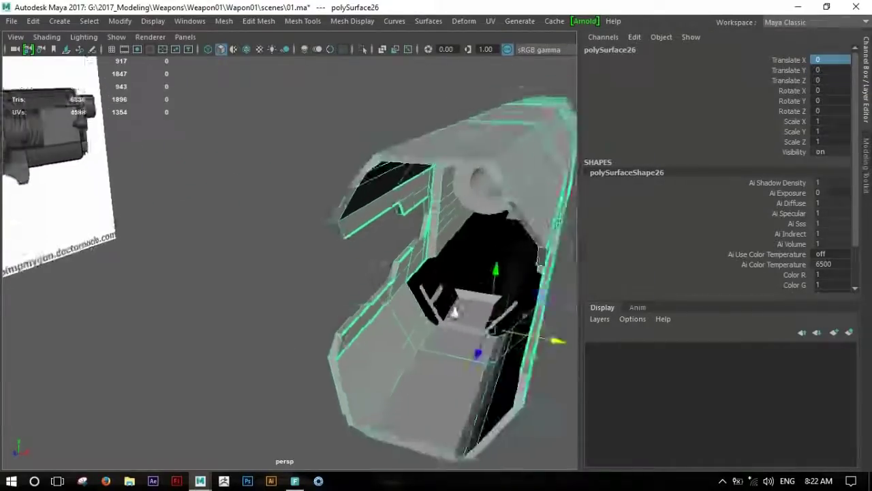
{"action": "scroll", "coordinate": [391, 193], "scroll_direction": "down", "scroll_amount": 2}
{"action": "left_click_drag", "start_coordinate": [305, 219], "coordinate": [287, 160], "text": "alt"}
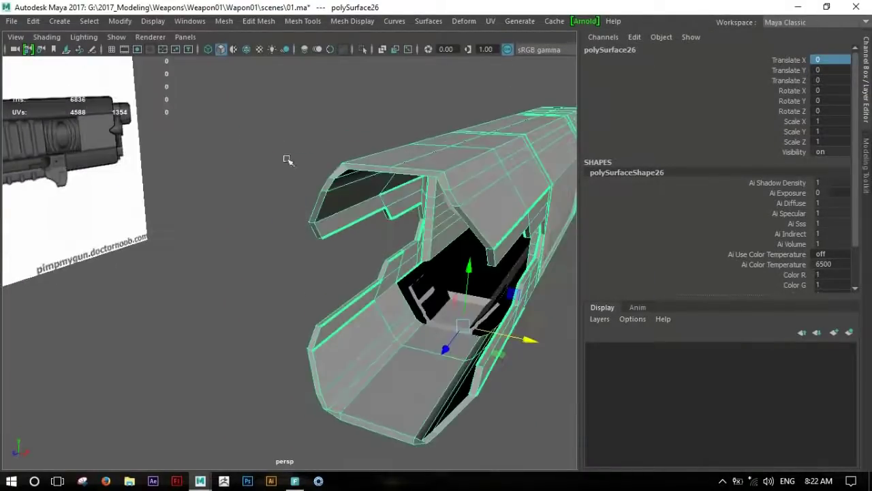
{"action": "left_click", "coordinate": [436, 154]}
{"action": "scroll", "coordinate": [436, 204], "scroll_direction": "down", "scroll_amount": 3}
{"action": "key", "text": "space"}
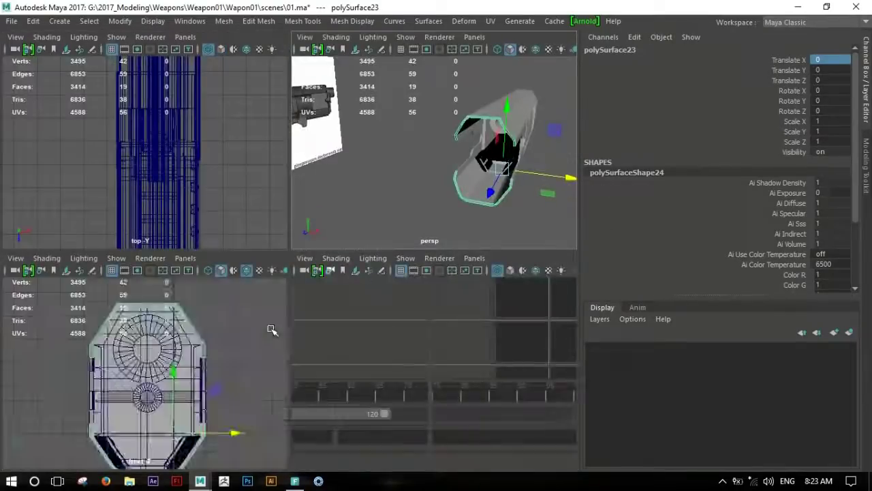
Maximize the front view and centre the mesh's pivot
{"action": "key", "text": "space"}
{"action": "middle_click_drag", "start_coordinate": [334, 325], "coordinate": [470, 298], "text": "alt"}
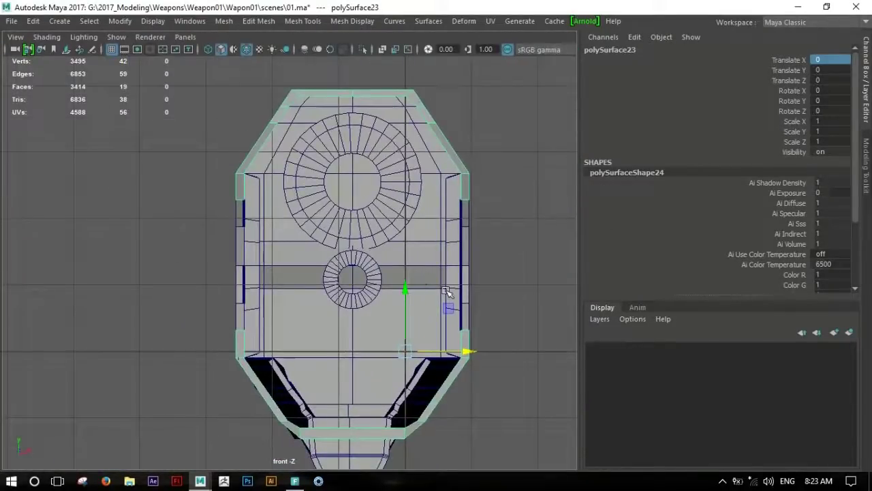
{"action": "scroll", "coordinate": [447, 292], "scroll_direction": "down", "scroll_amount": 1}
{"action": "left_click", "coordinate": [120, 21]}
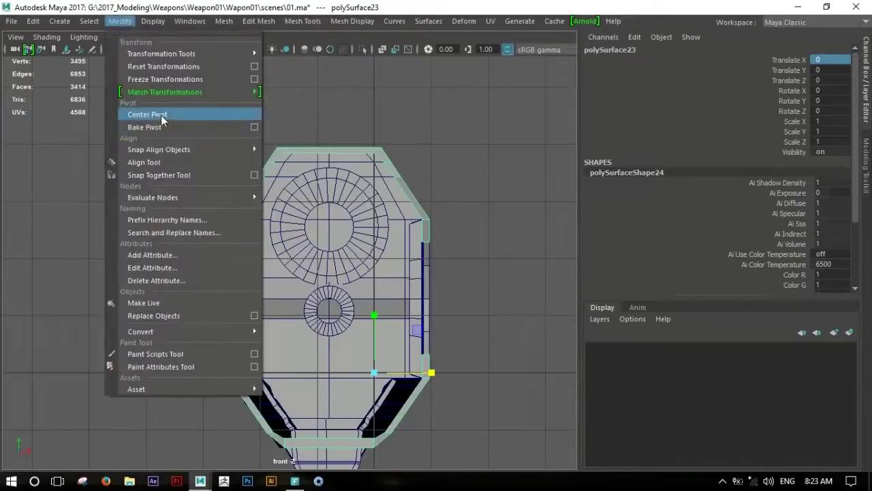
{"action": "left_click", "coordinate": [161, 120]}
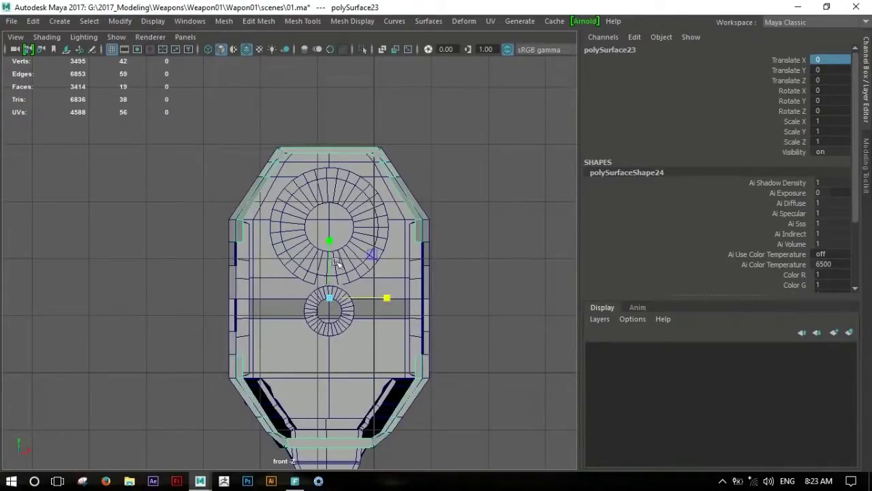
{"action": "scroll", "coordinate": [354, 284], "scroll_direction": "up", "scroll_amount": 2}
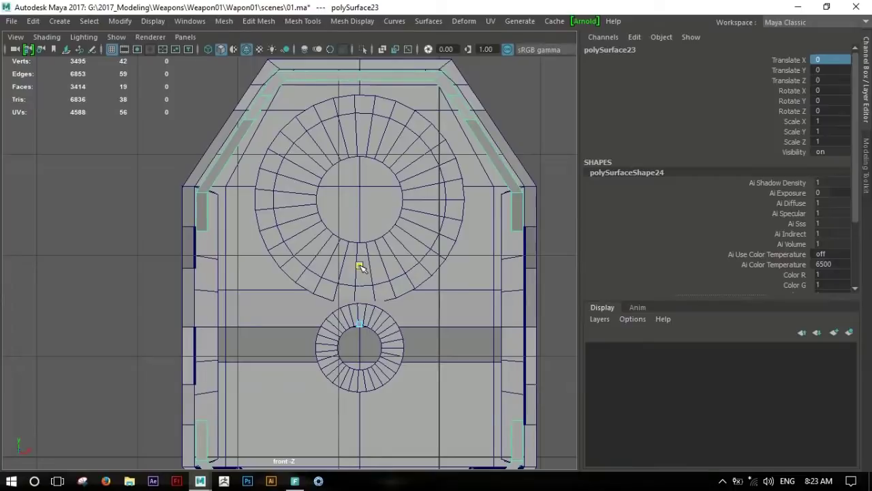
{"action": "scroll", "coordinate": [391, 207], "scroll_direction": "up", "scroll_amount": 1}
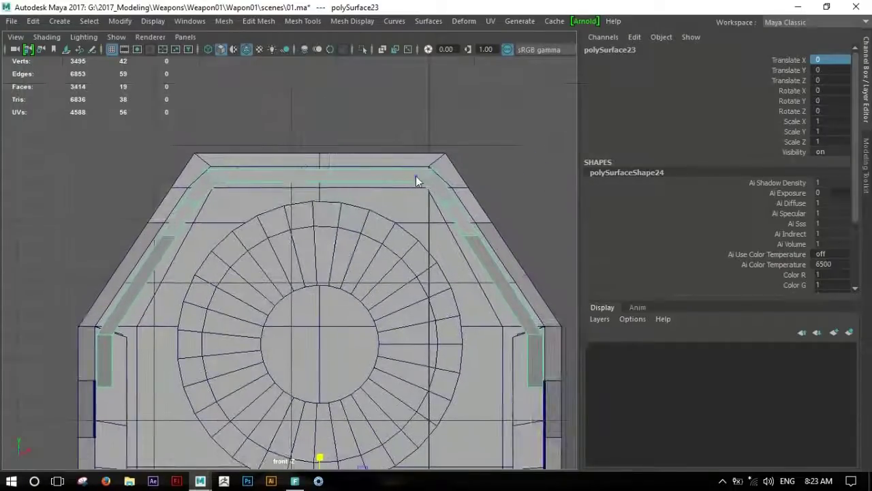
In vertex mode, select the top strip's end vertices on both left and right sides
{"action": "key", "text": "F9"}
{"action": "scroll", "coordinate": [409, 189], "scroll_direction": "up", "scroll_amount": 1}
{"action": "scroll", "coordinate": [404, 163], "scroll_direction": "up", "scroll_amount": 1}
{"action": "scroll", "coordinate": [408, 157], "scroll_direction": "up", "scroll_amount": 1}
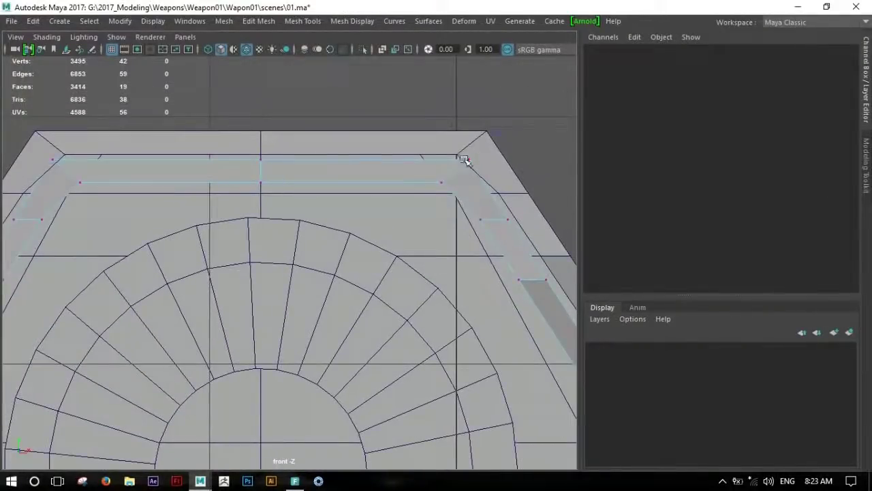
{"action": "left_click_drag", "start_coordinate": [483, 146], "coordinate": [436, 187]}
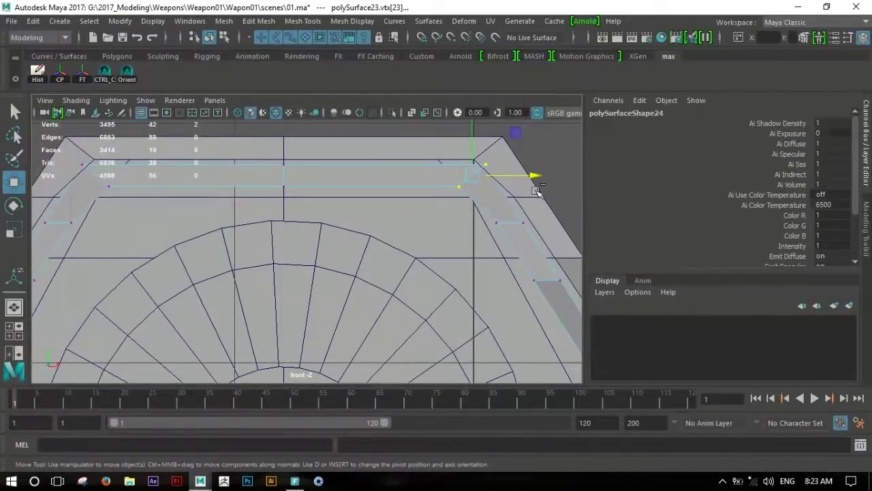
{"action": "key", "text": "ctrl+space"}
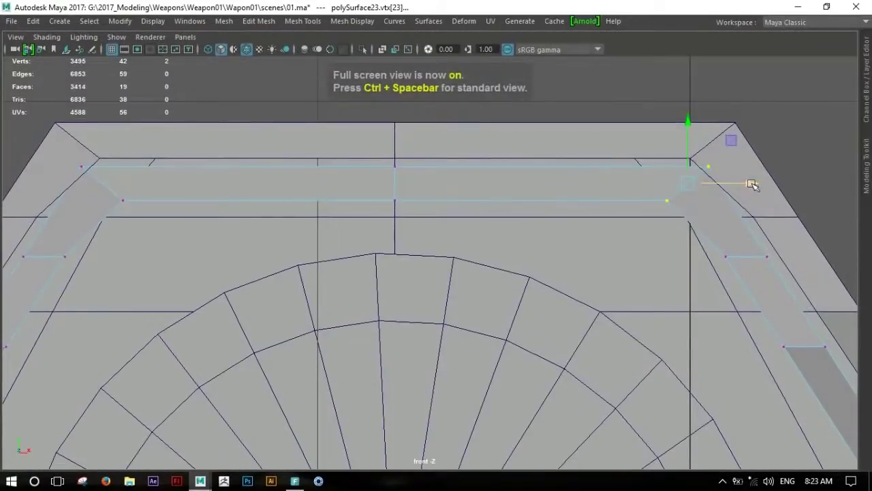
{"action": "left_click_drag", "start_coordinate": [64, 146], "coordinate": [152, 226]}
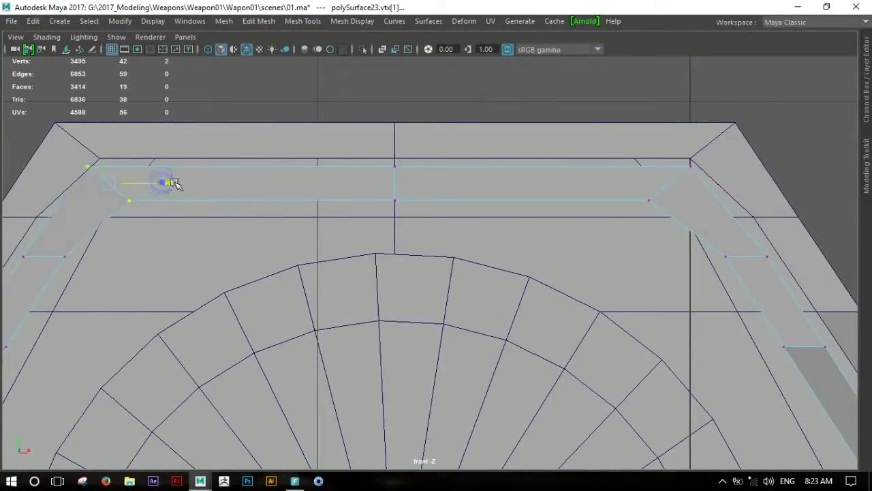
{"action": "left_click_drag", "start_coordinate": [698, 153], "coordinate": [674, 225], "text": "shift"}
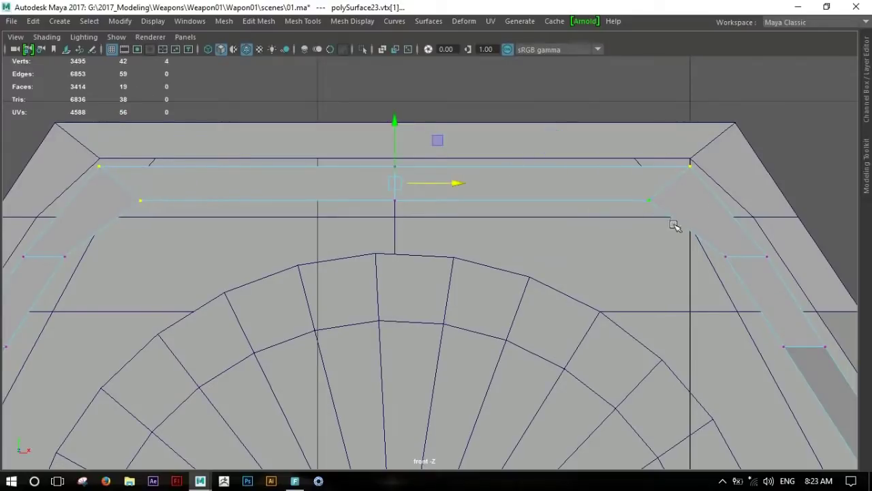
Reshape the right slanted strip, pulling its corner up toward the top edge
{"action": "middle_click_drag", "start_coordinate": [399, 119], "coordinate": [403, 234], "text": "alt"}
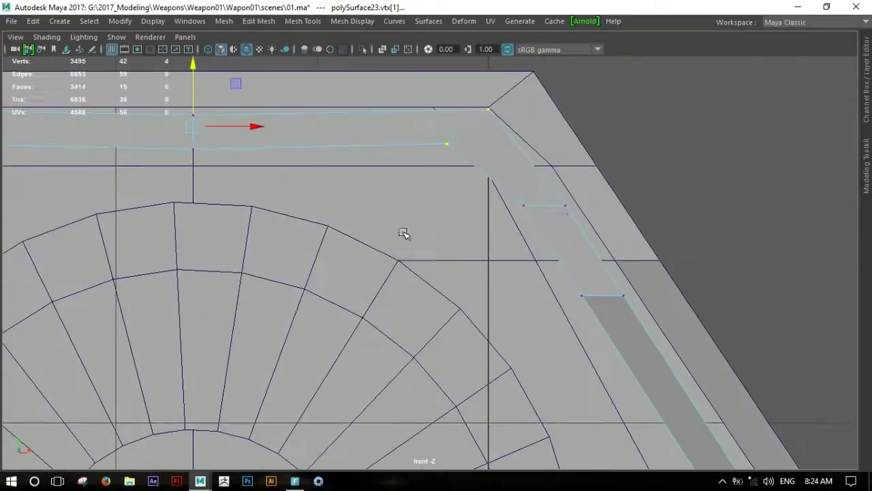
{"action": "middle_click_drag", "start_coordinate": [572, 238], "coordinate": [473, 253], "text": "alt"}
{"action": "mouse_move", "coordinate": [511, 282]}
{"action": "middle_mouse_down", "text": "alt"}
{"action": "mouse_move", "coordinate": [629, 377]}
{"action": "mouse_move", "coordinate": [528, 266]}
{"action": "middle_mouse_up", "text": "alt"}
{"action": "left_click_drag", "start_coordinate": [539, 204], "coordinate": [547, 205]}
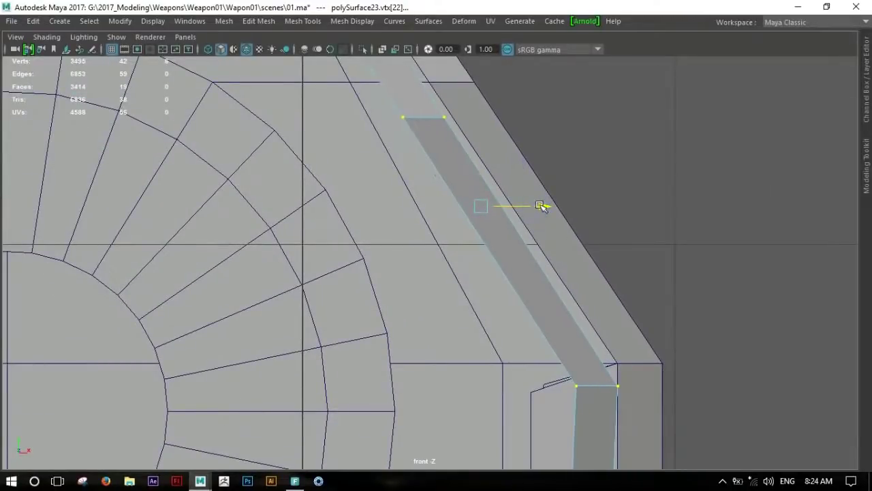
{"action": "middle_click_drag", "start_coordinate": [546, 204], "coordinate": [625, 325], "text": "alt"}
{"action": "scroll", "coordinate": [625, 324], "scroll_direction": "down", "scroll_amount": 5}
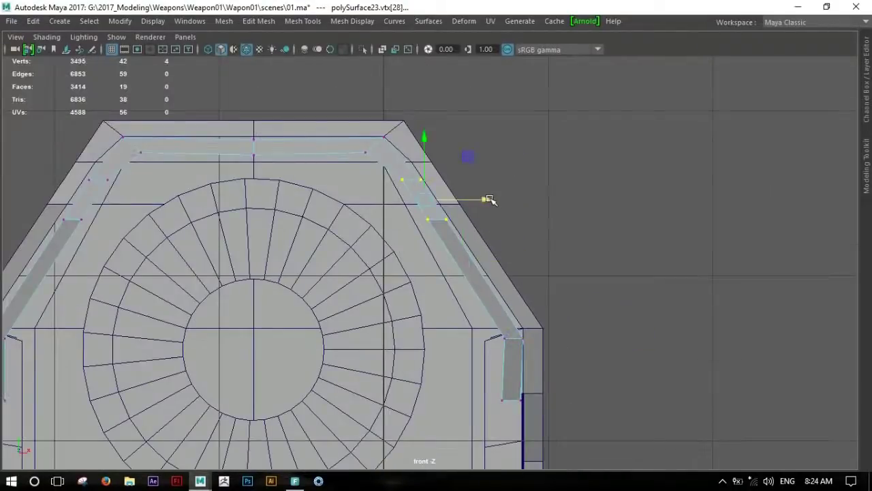
{"action": "scroll", "coordinate": [501, 280], "scroll_direction": "up", "scroll_amount": 2}
{"action": "scroll", "coordinate": [517, 308], "scroll_direction": "up", "scroll_amount": 4}
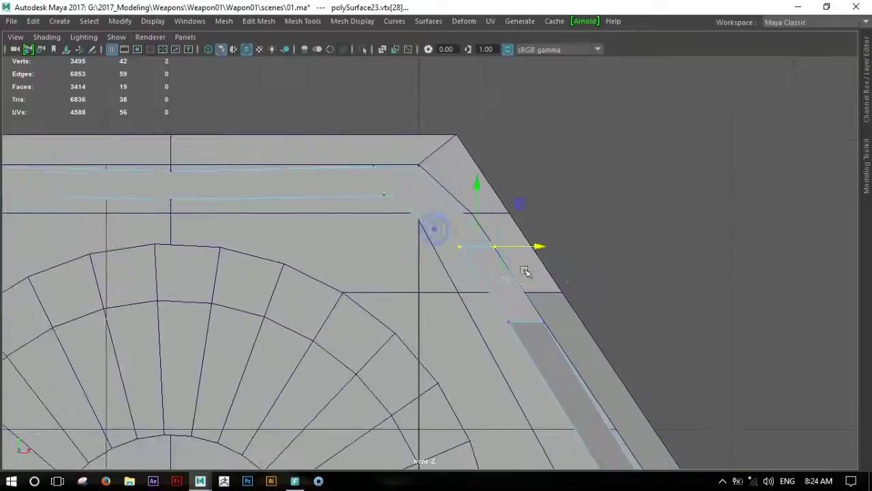
{"action": "left_click_drag", "start_coordinate": [463, 230], "coordinate": [451, 213]}
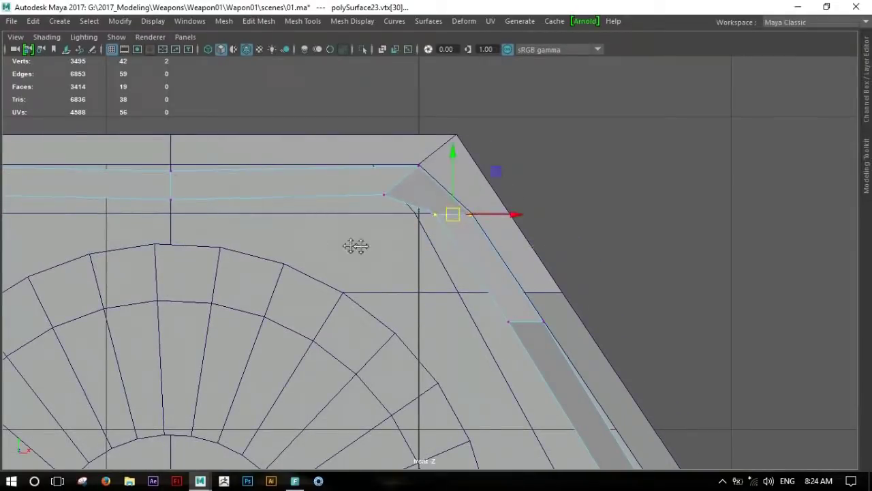
{"action": "scroll", "coordinate": [356, 246], "scroll_direction": "down", "scroll_amount": 4}
{"action": "scroll", "coordinate": [547, 245], "scroll_direction": "up", "scroll_amount": 3}
Reshape the left slanted strip, raising its lower end to the horizontal edge
{"action": "mouse_move", "coordinate": [615, 234]}
{"action": "middle_mouse_down", "text": "alt"}
{"action": "mouse_move", "coordinate": [316, 220]}
{"action": "mouse_move", "coordinate": [461, 215]}
{"action": "middle_mouse_up", "text": "alt"}
{"action": "left_click_drag", "start_coordinate": [477, 263], "coordinate": [469, 245]}
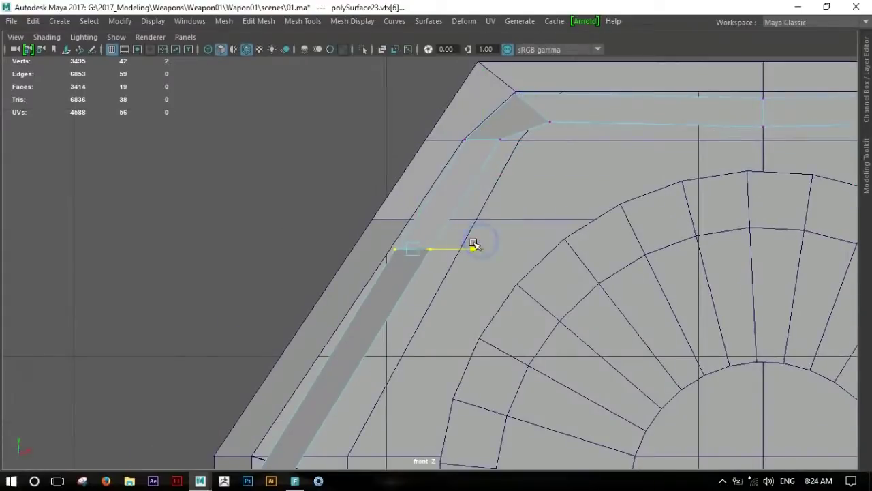
{"action": "middle_click_drag", "start_coordinate": [465, 255], "coordinate": [385, 293], "text": "alt"}
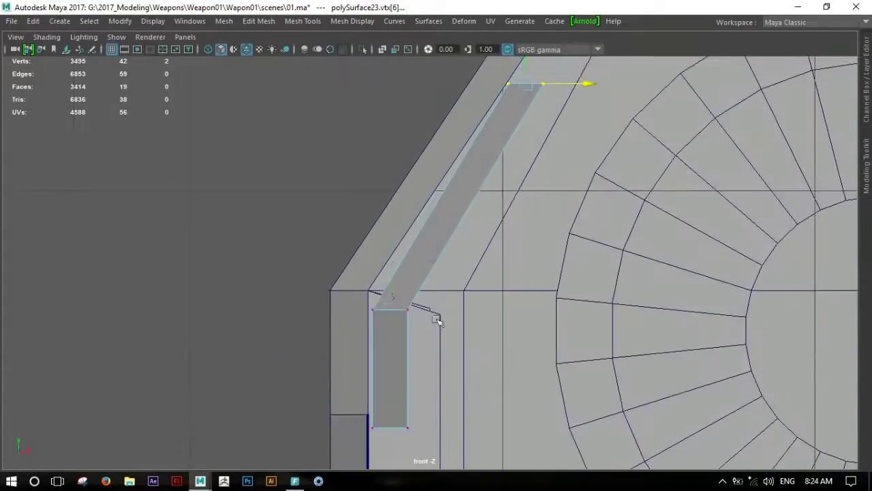
{"action": "left_click_drag", "start_coordinate": [389, 248], "coordinate": [368, 287]}
{"action": "left_click_drag", "start_coordinate": [451, 292], "coordinate": [446, 292]}
Raise the bottom vertices of both short vertical strips to the horizontal edge
{"action": "middle_click_drag", "start_coordinate": [447, 350], "coordinate": [474, 248], "text": "alt"}
{"action": "left_click_drag", "start_coordinate": [458, 297], "coordinate": [394, 351]}
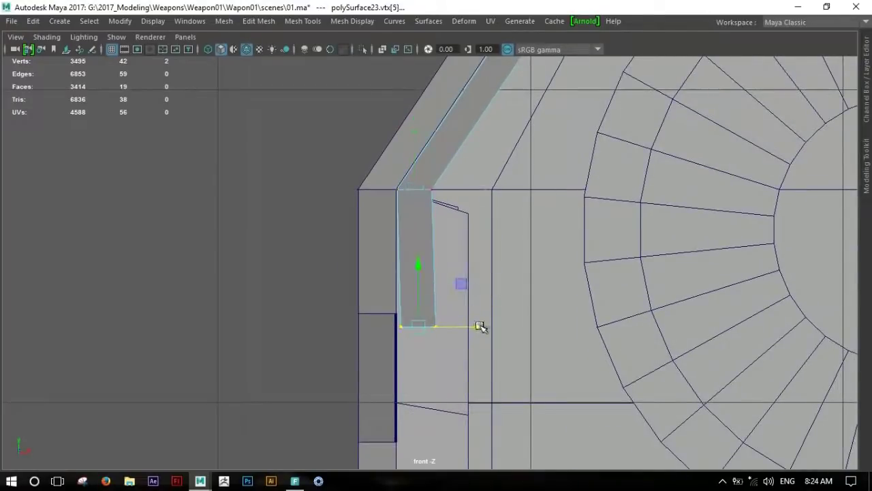
{"action": "scroll", "coordinate": [530, 327], "scroll_direction": "down", "scroll_amount": 5}
{"action": "scroll", "coordinate": [473, 296], "scroll_direction": "up", "scroll_amount": 5}
{"action": "left_click_drag", "start_coordinate": [418, 298], "coordinate": [518, 350]}
{"action": "left_click", "coordinate": [529, 332]}
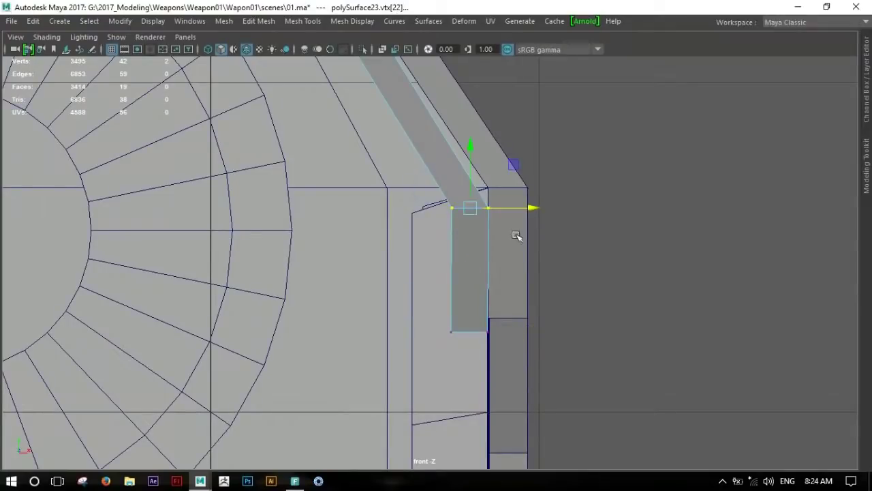
{"action": "left_click_drag", "start_coordinate": [477, 158], "coordinate": [499, 189]}
Move the strip vertices out to the outer corner and merge the overlapping corner vertices
{"action": "left_click", "coordinate": [533, 183]}
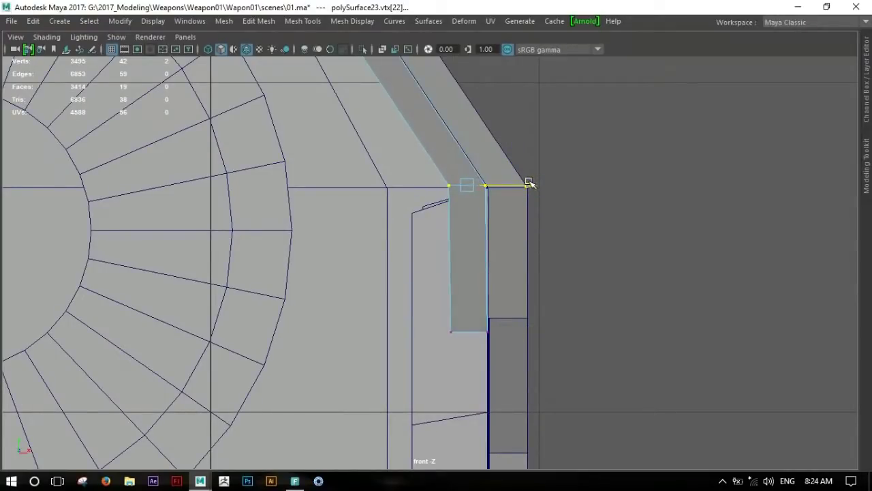
{"action": "middle_click_drag", "start_coordinate": [350, 122], "coordinate": [383, 162], "text": "alt"}
{"action": "left_click_drag", "start_coordinate": [501, 161], "coordinate": [567, 224]}
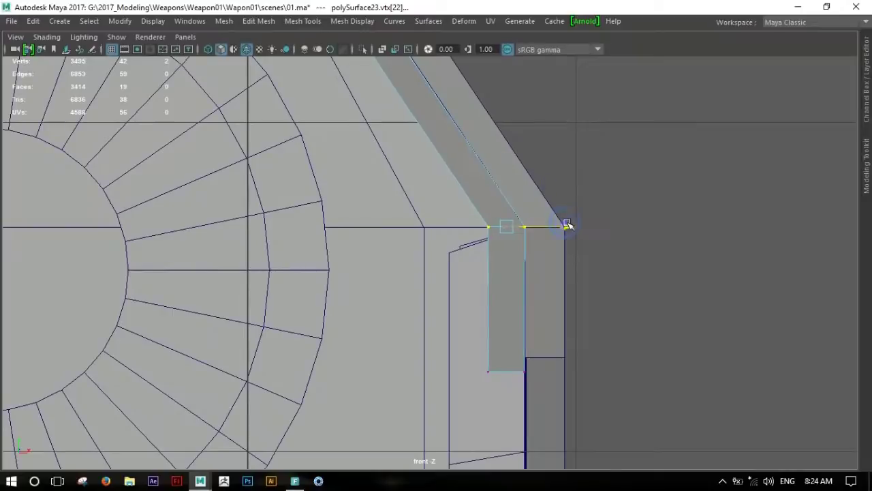
{"action": "scroll", "coordinate": [464, 293], "scroll_direction": "up", "scroll_amount": 3}
{"action": "middle_click_drag", "start_coordinate": [510, 314], "coordinate": [563, 286], "text": "alt"}
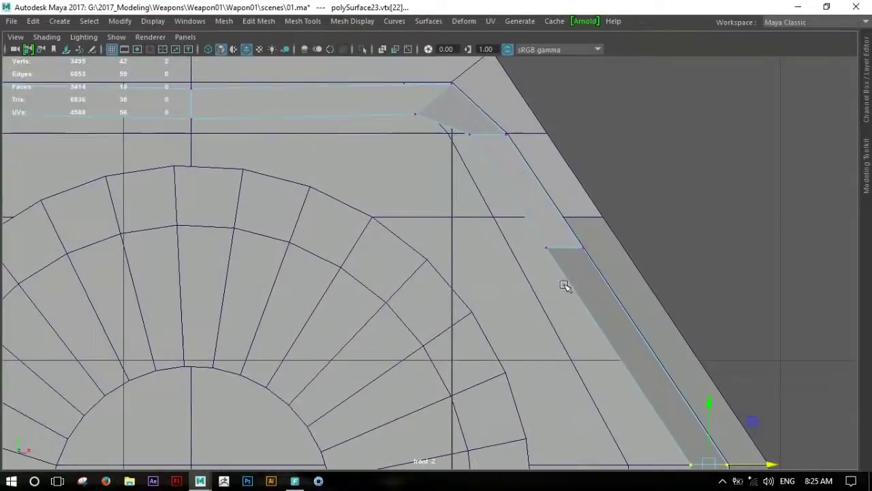
{"action": "right_click_drag", "start_coordinate": [571, 250], "coordinate": [502, 274], "text": "shift"}
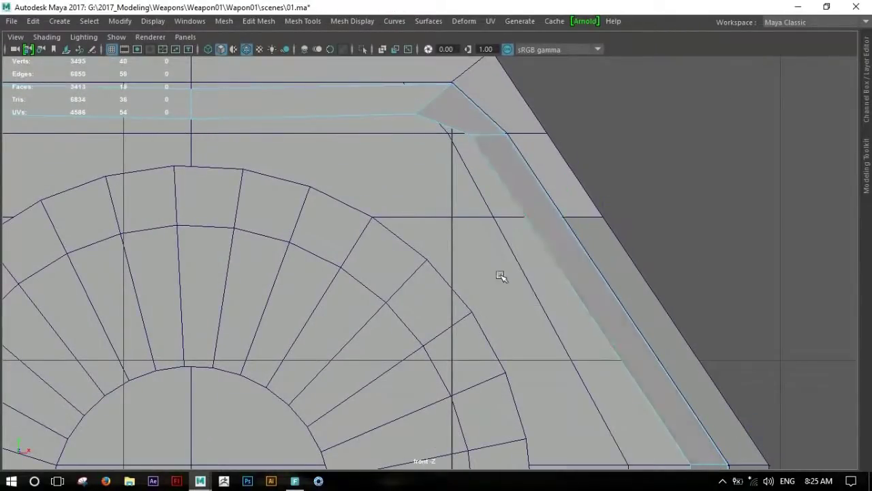
{"action": "scroll", "coordinate": [502, 275], "scroll_direction": "down", "scroll_amount": 5}
{"action": "scroll", "coordinate": [442, 227], "scroll_direction": "up", "scroll_amount": 3}
Delete the leftover edge at the strip corner
{"action": "left_click", "coordinate": [442, 227]}
{"action": "right_click", "coordinate": [440, 231], "text": "shift"}
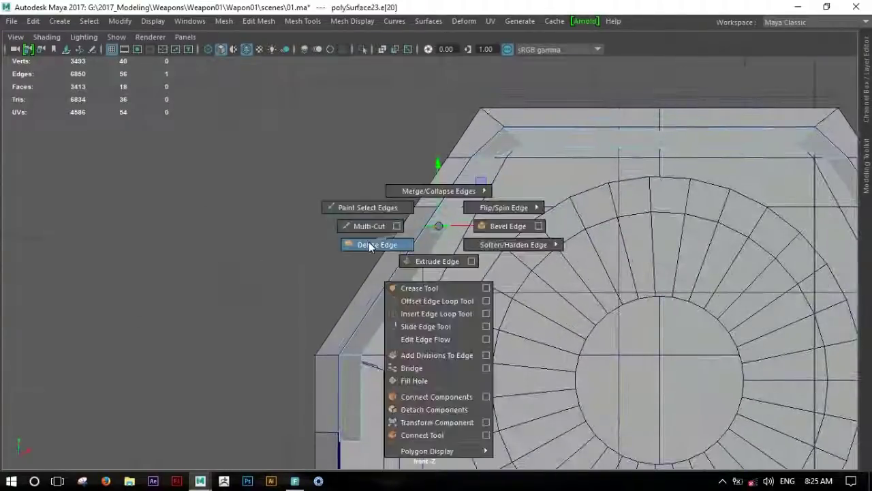
{"action": "left_click", "coordinate": [369, 245]}
{"action": "scroll", "coordinate": [545, 293], "scroll_direction": "down", "scroll_amount": 3}
Select the full lower edge loop of the top strip
{"action": "middle_click_drag", "start_coordinate": [545, 293], "coordinate": [500, 302], "text": "alt"}
{"action": "scroll", "coordinate": [500, 302], "scroll_direction": "up", "scroll_amount": 3}
{"action": "scroll", "coordinate": [641, 301], "scroll_direction": "up", "scroll_amount": 2}
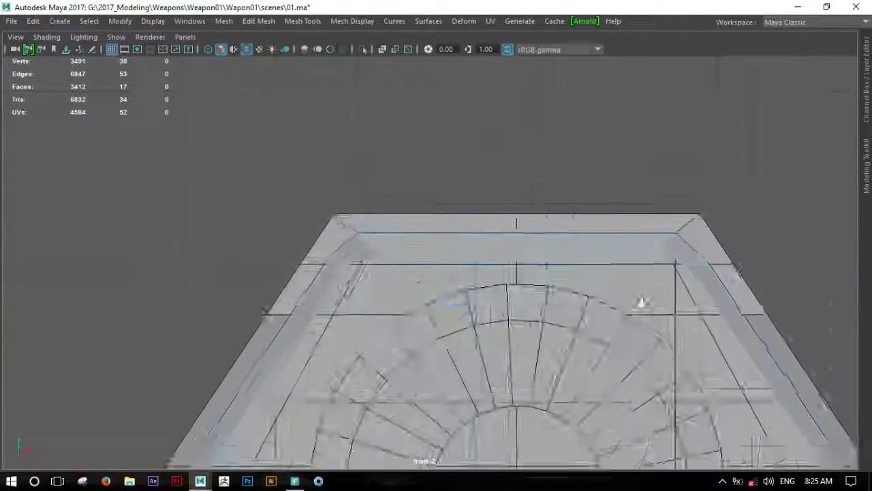
{"action": "left_click", "coordinate": [463, 220]}
{"action": "left_click", "coordinate": [522, 198], "text": "shift"}
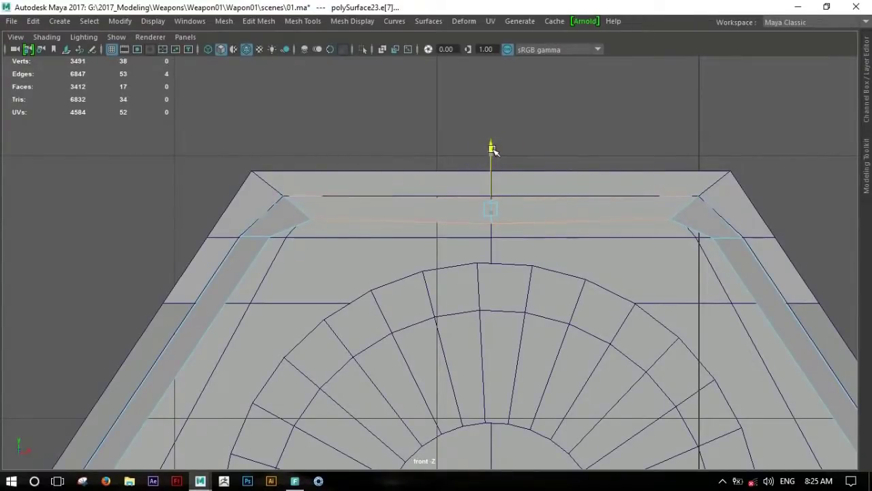
{"action": "left_click", "coordinate": [470, 197]}
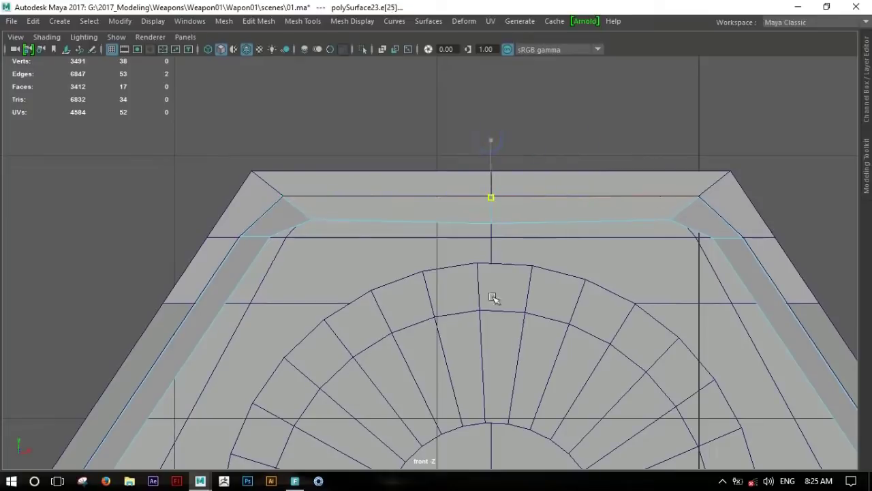
{"action": "left_click", "coordinate": [507, 220]}
{"action": "left_click", "coordinate": [446, 220], "text": "shift"}
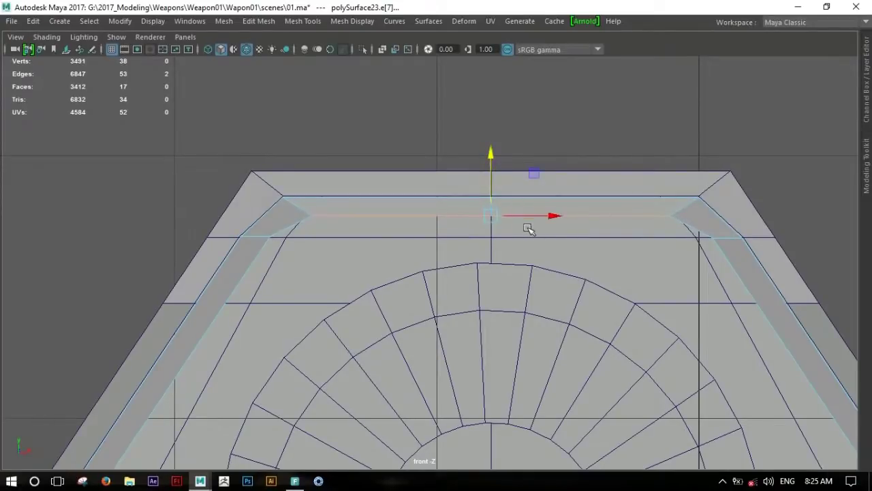
Lower the selected side strip vertices slightly
{"action": "right_click_drag", "start_coordinate": [654, 228], "coordinate": [655, 206]}
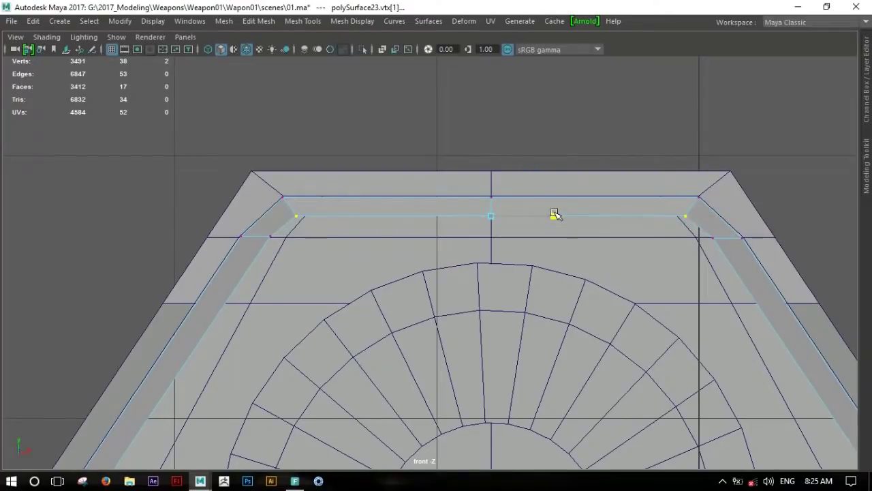
{"action": "scroll", "coordinate": [556, 215], "scroll_direction": "down", "scroll_amount": 10}
{"action": "middle_click_drag", "start_coordinate": [472, 249], "coordinate": [474, 198], "text": "alt"}
{"action": "right_click_drag", "start_coordinate": [473, 197], "coordinate": [716, 288], "text": "alt"}
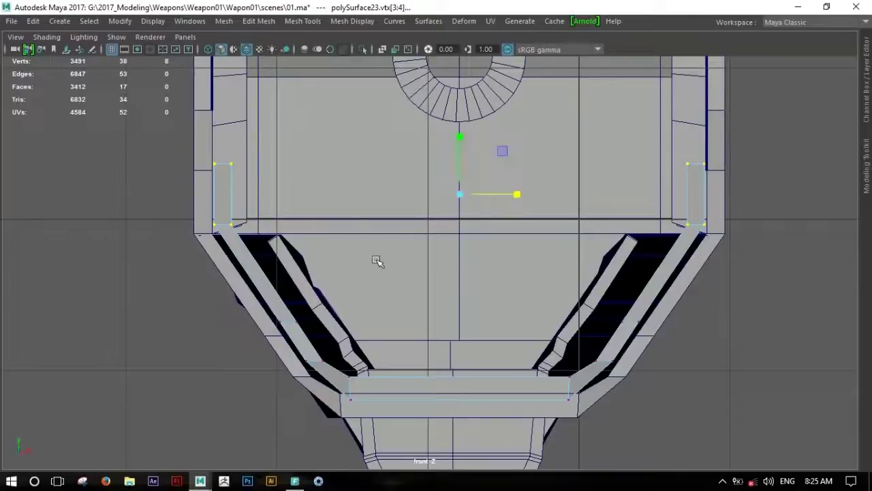
{"action": "left_click_drag", "start_coordinate": [459, 131], "coordinate": [462, 139]}
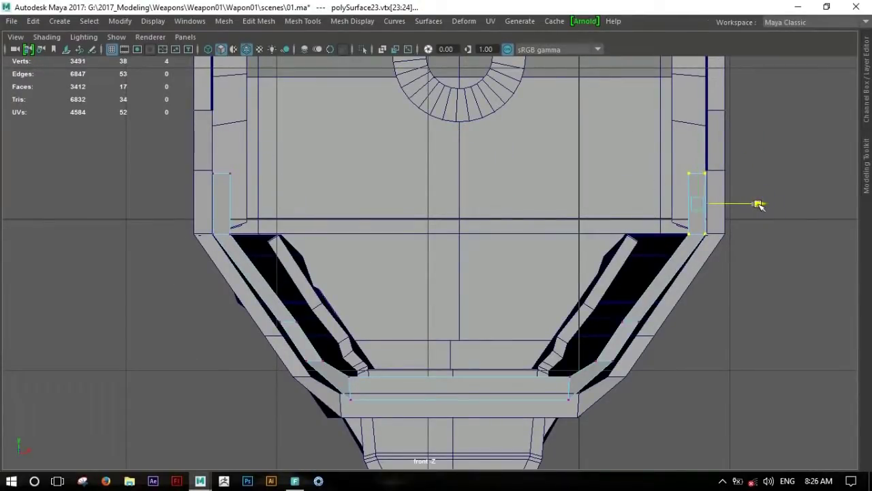
Adjust the lower bar: raise its vertices, widen its left end, lower its top edge
{"action": "middle_click_drag", "start_coordinate": [627, 329], "coordinate": [594, 288], "text": "alt"}
{"action": "right_click_drag", "start_coordinate": [593, 288], "coordinate": [756, 296], "text": "alt"}
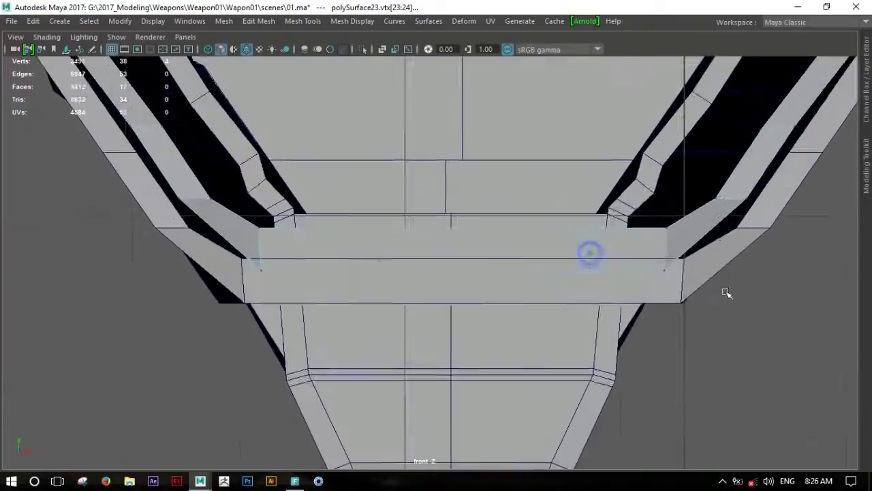
{"action": "left_click_drag", "start_coordinate": [465, 188], "coordinate": [470, 175]}
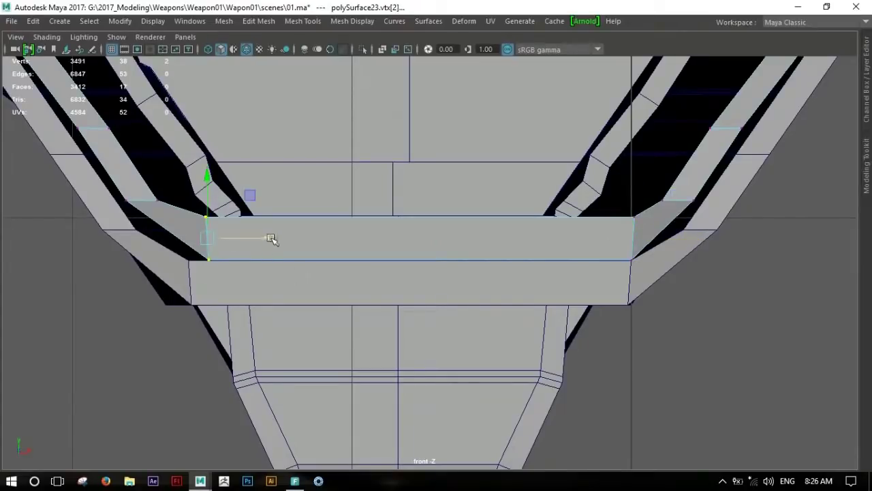
{"action": "left_click_drag", "start_coordinate": [271, 239], "coordinate": [251, 238]}
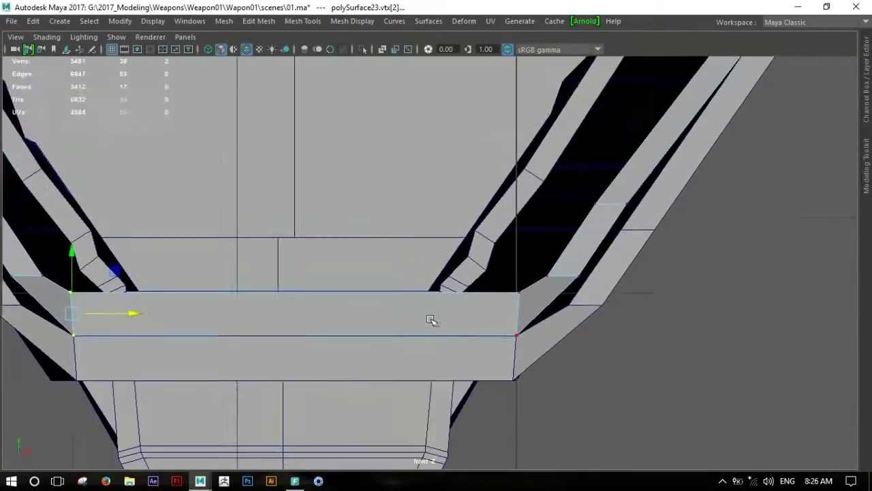
{"action": "left_click_drag", "start_coordinate": [545, 289], "coordinate": [26, 313]}
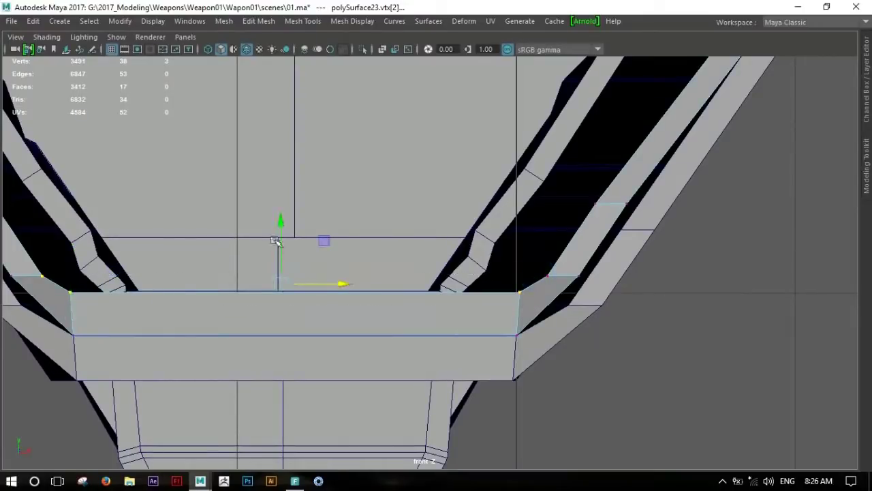
{"action": "left_click_drag", "start_coordinate": [294, 228], "coordinate": [294, 245]}
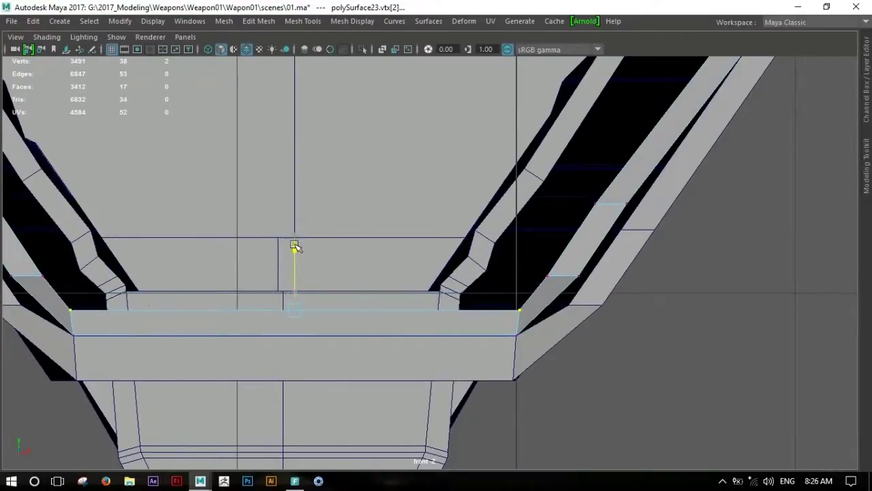
Pull the strip's end vertex down-left and delete the extra slanted-strip edges
{"action": "left_click_drag", "start_coordinate": [574, 292], "coordinate": [556, 304]}
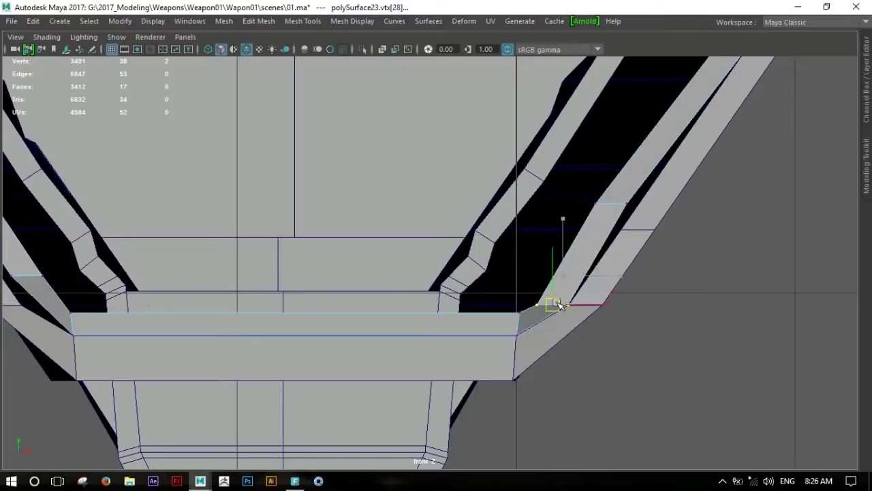
{"action": "key", "text": "bracketleft"}
{"action": "key", "text": "bracketleft"}
{"action": "key", "text": "bracketleft"}
{"action": "key", "text": "bracketleft"}
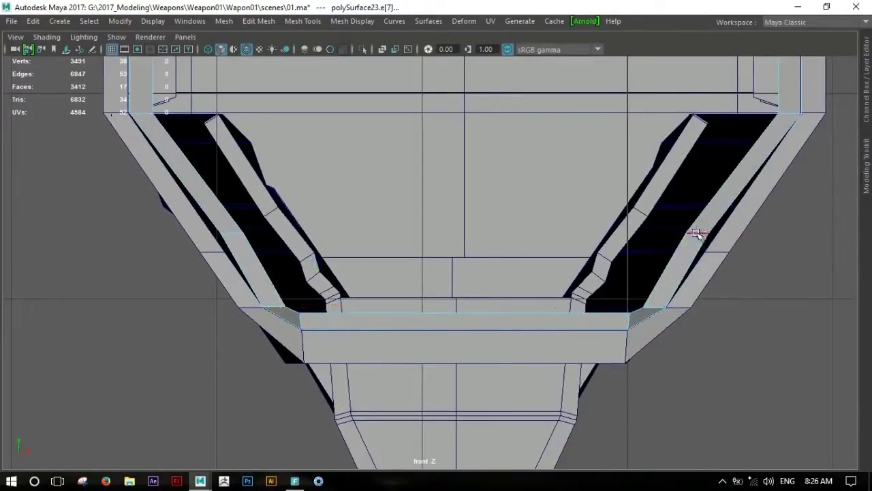
{"action": "key", "text": "ctrl+Delete"}
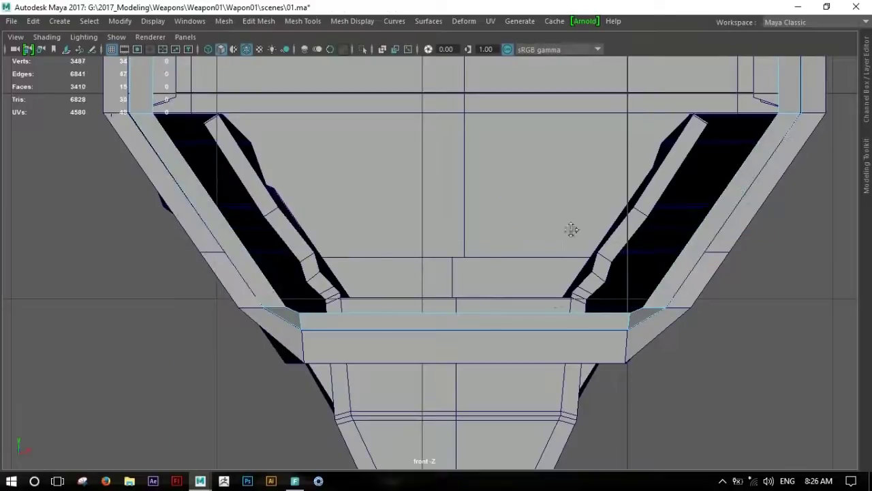
Select the handguard object in object mode and maximize the perspective view
{"action": "key", "text": "bracketleft"}
{"action": "key", "text": "bracketleft"}
{"action": "left_click", "coordinate": [553, 162]}
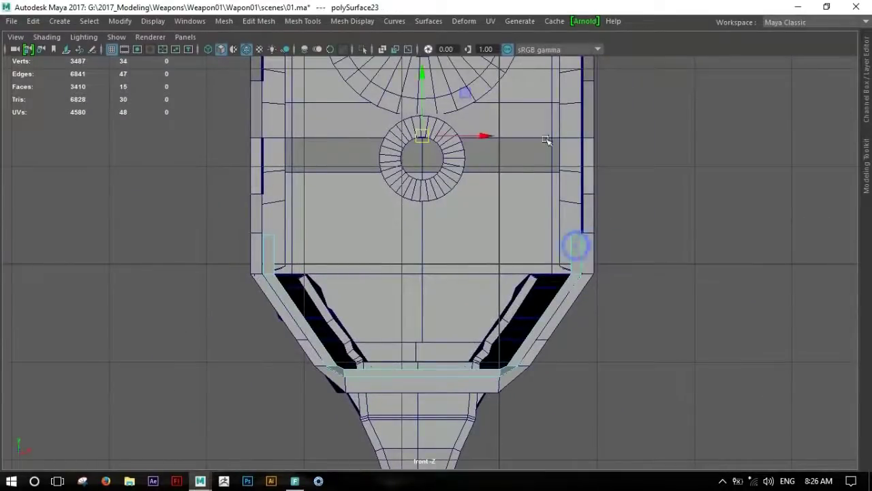
{"action": "key", "text": "bracketleft"}
{"action": "key", "text": "space"}
{"action": "key", "text": "space"}
Extrude the body faces and stretch them rearward to the stock in the side view
{"action": "key", "text": "f"}
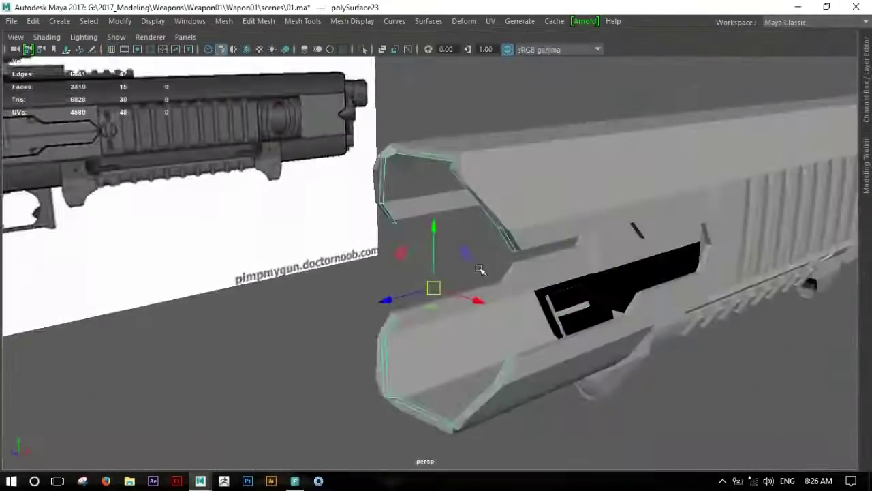
{"action": "mouse_move", "coordinate": [477, 302]}
{"action": "left_mouse_down", "text": "alt"}
{"action": "mouse_move", "coordinate": [594, 290]}
{"action": "mouse_move", "coordinate": [529, 288]}
{"action": "mouse_move", "coordinate": [502, 302]}
{"action": "left_mouse_up", "text": "alt"}
{"action": "right_click_drag", "start_coordinate": [518, 176], "coordinate": [479, 198], "text": "shift"}
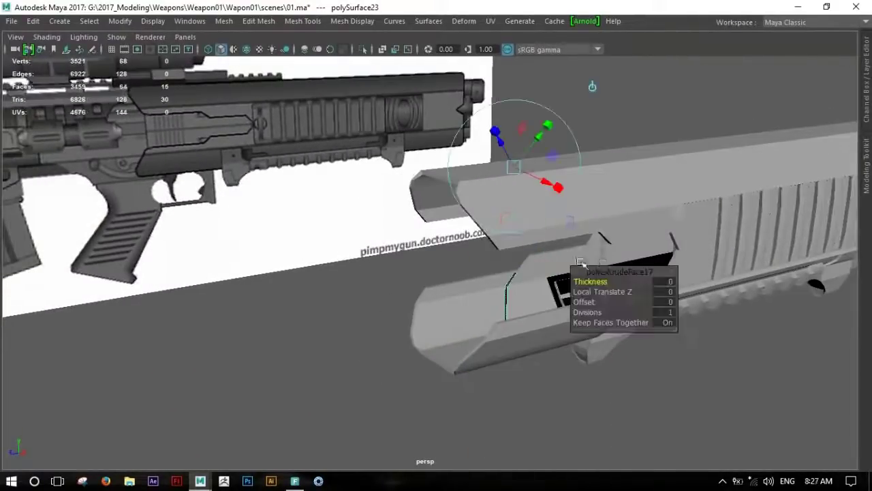
{"action": "left_click_drag", "start_coordinate": [577, 259], "coordinate": [599, 239], "text": "alt"}
{"action": "middle_click_drag", "start_coordinate": [600, 239], "coordinate": [481, 259]}
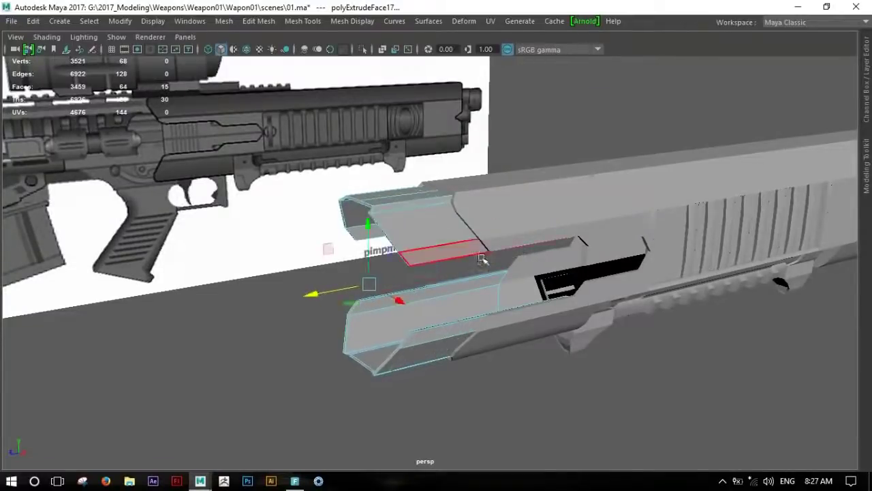
{"action": "key", "text": "space"}
{"action": "key", "text": "space"}
{"action": "scroll", "coordinate": [681, 325], "scroll_direction": "down", "scroll_amount": 3}
{"action": "scroll", "coordinate": [636, 245], "scroll_direction": "up", "scroll_amount": 2}
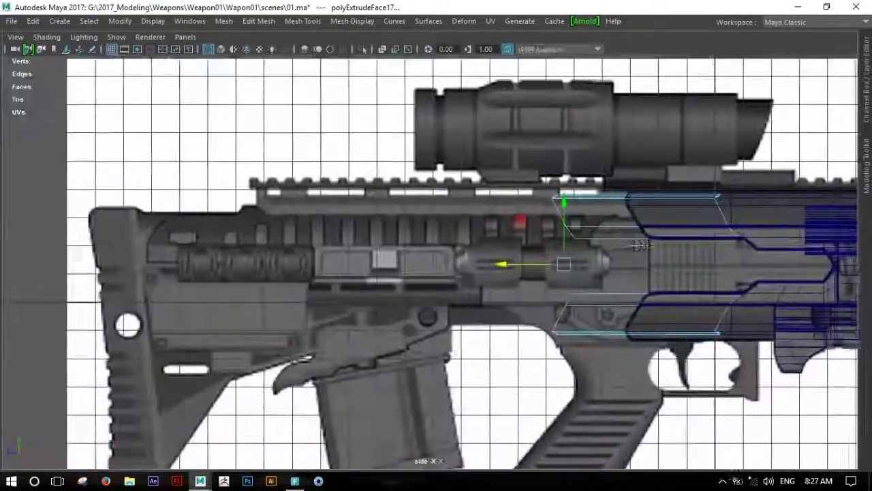
{"action": "middle_click_drag", "start_coordinate": [613, 274], "coordinate": [628, 282], "text": "alt"}
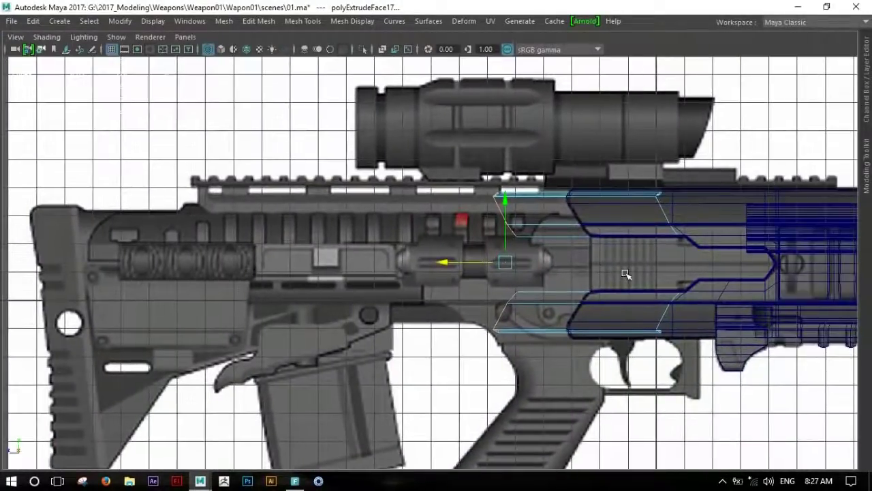
{"action": "middle_click_drag", "start_coordinate": [530, 245], "coordinate": [213, 270]}
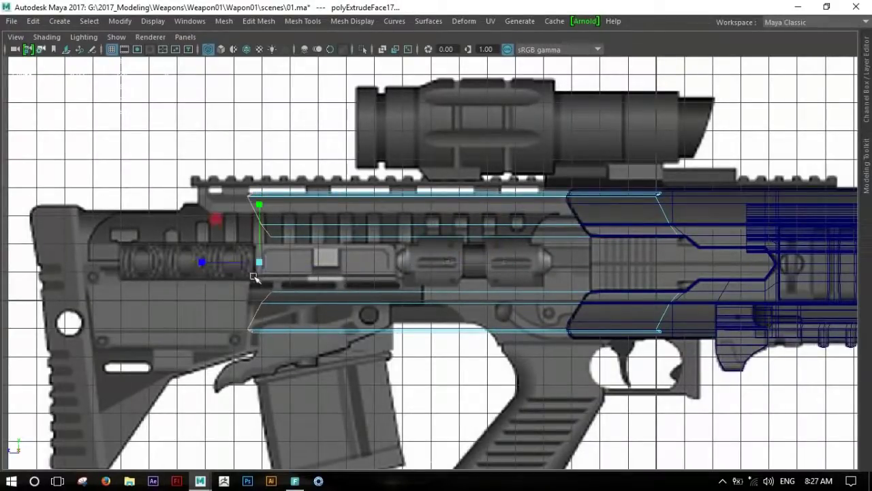
{"action": "left_click_drag", "start_coordinate": [201, 261], "coordinate": [189, 263]}
Isolate and frame only the handguard pieces in the perspective view
{"action": "key", "text": "space"}
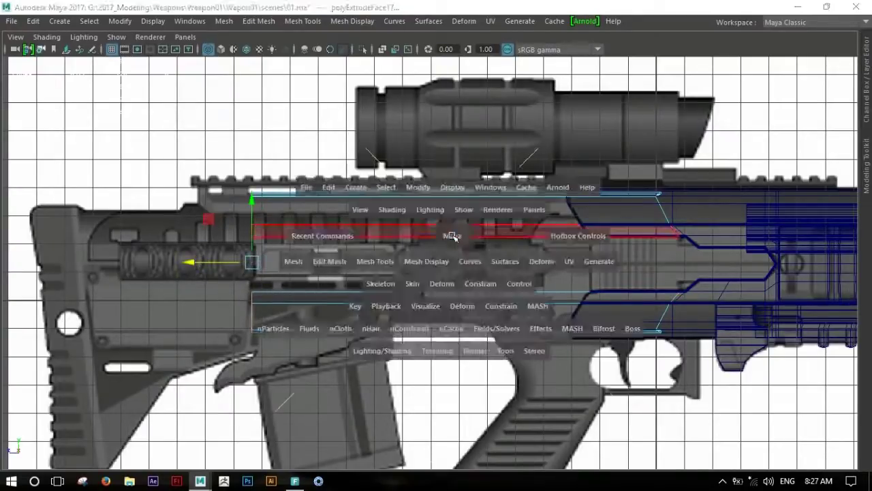
{"action": "key", "text": "space"}
{"action": "mouse_move", "coordinate": [477, 224]}
{"action": "left_mouse_down", "text": "alt"}
{"action": "mouse_move", "coordinate": [547, 222]}
{"action": "mouse_move", "coordinate": [515, 156]}
{"action": "left_mouse_up", "text": "alt"}
{"action": "key", "text": "F8"}
{"action": "key", "text": "ctrl+1"}
{"action": "key", "text": "f"}
{"action": "mouse_move", "coordinate": [515, 252]}
{"action": "left_mouse_down", "text": "alt"}
{"action": "mouse_move", "coordinate": [556, 259]}
{"action": "mouse_move", "coordinate": [559, 361]}
{"action": "mouse_move", "coordinate": [550, 287]}
{"action": "mouse_move", "coordinate": [347, 334]}
{"action": "left_mouse_up", "text": "alt"}
Delete the four inner side faces between the handguard halves
{"action": "left_click", "coordinate": [522, 384]}
{"action": "left_click", "coordinate": [346, 335], "text": "shift"}
{"action": "mouse_move", "coordinate": [535, 292]}
{"action": "left_mouse_down", "text": "alt"}
{"action": "mouse_move", "coordinate": [502, 257]}
{"action": "mouse_move", "coordinate": [514, 230]}
{"action": "left_mouse_up", "text": "alt"}
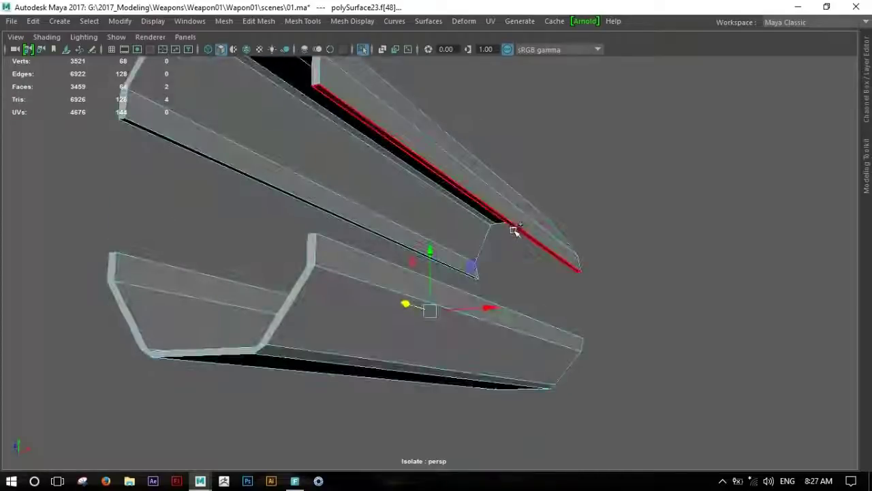
{"action": "left_click", "coordinate": [268, 190], "text": "shift"}
{"action": "key", "text": "Delete"}
Bridge the matching open border edges to close the sides into a tube
{"action": "mouse_move", "coordinate": [273, 195]}
{"action": "left_mouse_down", "text": "alt"}
{"action": "mouse_move", "coordinate": [358, 201]}
{"action": "mouse_move", "coordinate": [456, 249]}
{"action": "mouse_move", "coordinate": [506, 222]}
{"action": "mouse_move", "coordinate": [508, 255]}
{"action": "left_mouse_up", "text": "alt"}
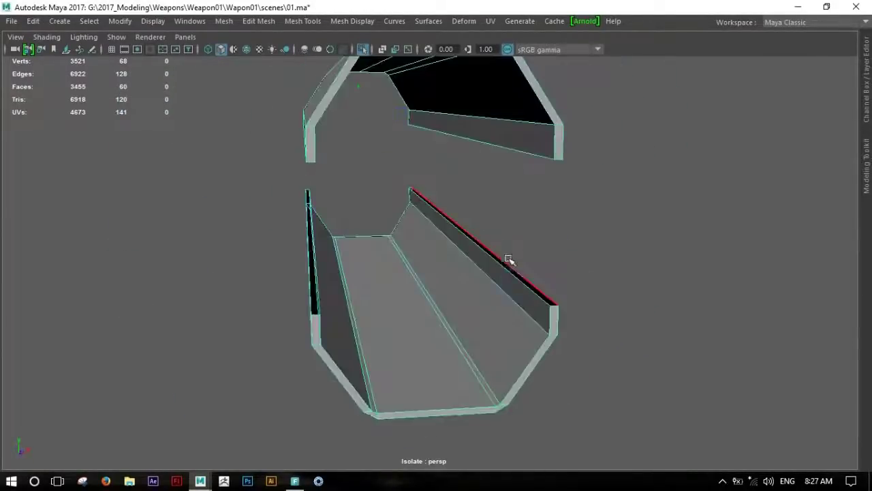
{"action": "right_click_drag", "start_coordinate": [519, 152], "coordinate": [463, 293], "text": "shift"}
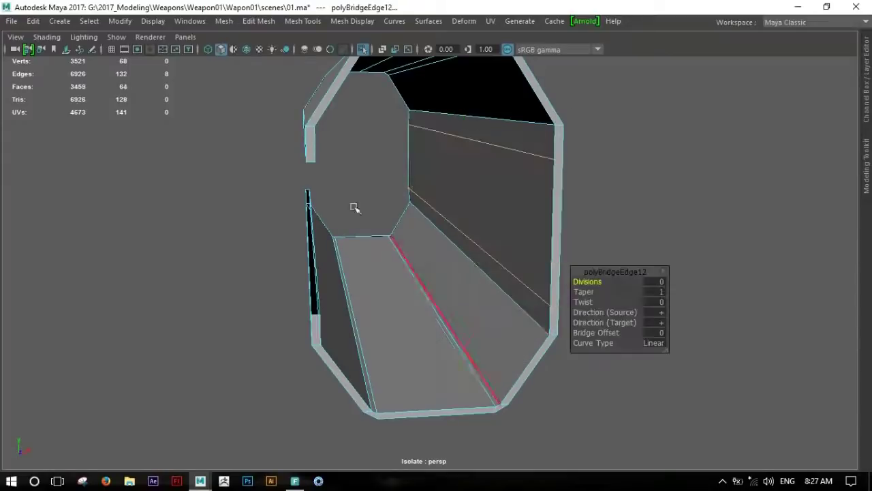
{"action": "left_click", "coordinate": [316, 251]}
{"action": "mouse_move", "coordinate": [317, 250]}
{"action": "left_mouse_down", "text": "alt"}
{"action": "mouse_move", "coordinate": [331, 221]}
{"action": "mouse_move", "coordinate": [321, 172]}
{"action": "left_mouse_up", "text": "alt"}
{"action": "left_click", "coordinate": [320, 171], "text": "shift"}
{"action": "right_click_drag", "start_coordinate": [321, 172], "coordinate": [325, 314], "text": "shift"}
{"action": "scroll", "coordinate": [521, 236], "scroll_direction": "down", "scroll_amount": 5}
{"action": "mouse_move", "coordinate": [520, 250]}
{"action": "left_mouse_down", "text": "alt"}
{"action": "mouse_move", "coordinate": [595, 304]}
{"action": "mouse_move", "coordinate": [507, 255]}
{"action": "left_mouse_up", "text": "alt"}
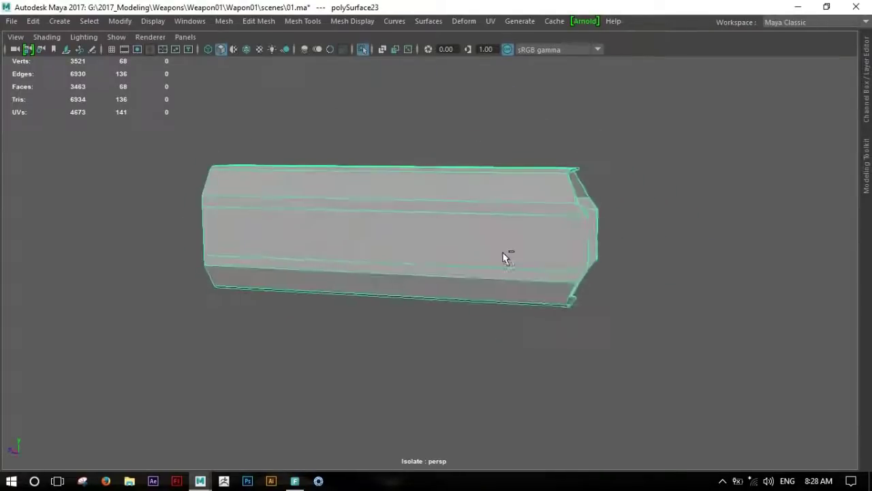
Show the whole weapon again and slide a row of body vertices slightly left
{"action": "key", "text": "ctrl+1"}
{"action": "left_click_drag", "start_coordinate": [670, 255], "coordinate": [284, 232], "text": "alt"}
{"action": "left_click_drag", "start_coordinate": [305, 118], "coordinate": [477, 341]}
{"action": "mouse_move", "coordinate": [366, 229]}
{"action": "left_mouse_down"}
{"action": "mouse_move", "coordinate": [354, 231]}
{"action": "mouse_move", "coordinate": [432, 232]}
{"action": "mouse_move", "coordinate": [530, 253]}
{"action": "left_mouse_up"}
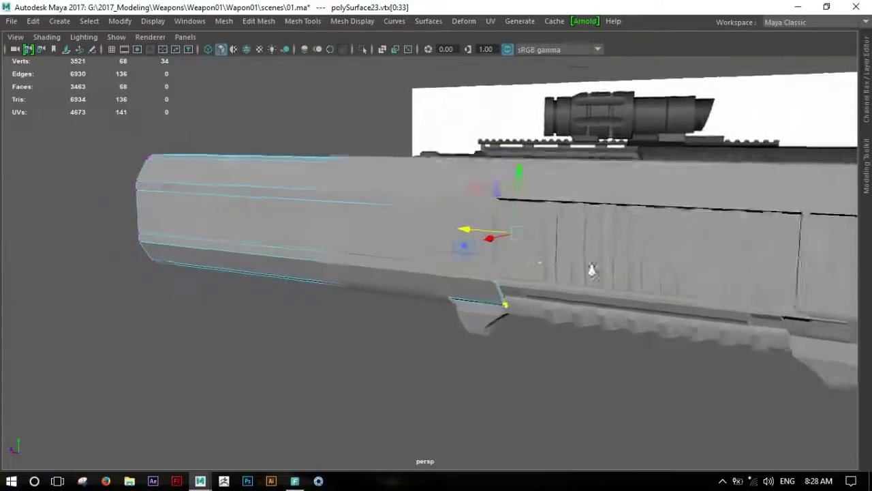
Target Weld the top and lower stray vertices on the body's side onto their neighbours
{"action": "scroll", "coordinate": [568, 275], "scroll_direction": "up", "scroll_amount": 3}
{"action": "mouse_move", "coordinate": [568, 275]}
{"action": "left_mouse_down", "text": "alt"}
{"action": "mouse_move", "coordinate": [521, 226]}
{"action": "mouse_move", "coordinate": [428, 212]}
{"action": "left_mouse_up", "text": "alt"}
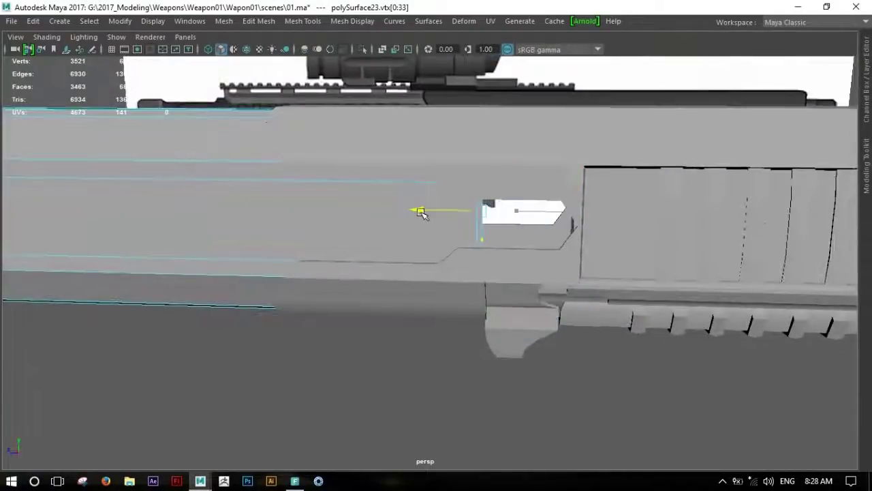
{"action": "mouse_move", "coordinate": [479, 234]}
{"action": "left_mouse_down", "text": "alt"}
{"action": "mouse_move", "coordinate": [510, 216]}
{"action": "mouse_move", "coordinate": [504, 241]}
{"action": "mouse_move", "coordinate": [520, 208]}
{"action": "mouse_move", "coordinate": [597, 250]}
{"action": "mouse_move", "coordinate": [477, 232]}
{"action": "mouse_move", "coordinate": [364, 233]}
{"action": "mouse_move", "coordinate": [588, 255]}
{"action": "mouse_move", "coordinate": [424, 214]}
{"action": "mouse_move", "coordinate": [443, 195]}
{"action": "left_mouse_up", "text": "alt"}
{"action": "right_click_drag", "start_coordinate": [443, 195], "coordinate": [366, 177], "text": "shift"}
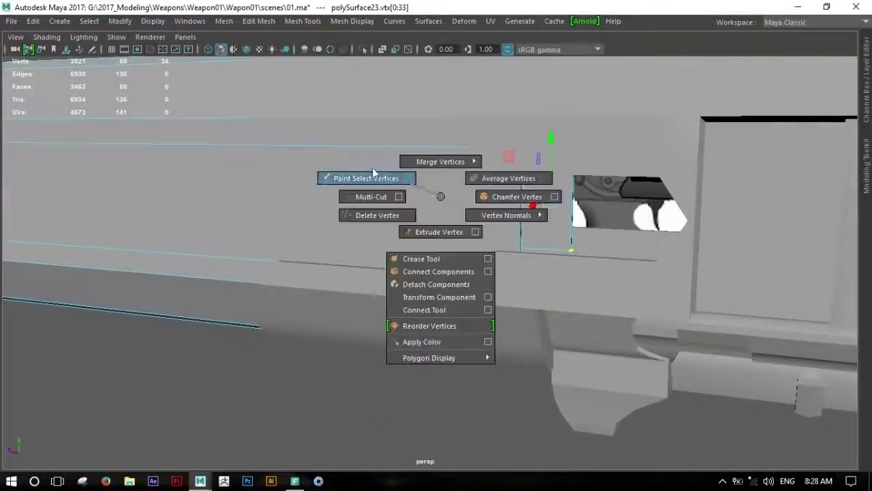
{"action": "left_click_drag", "start_coordinate": [489, 173], "coordinate": [514, 164]}
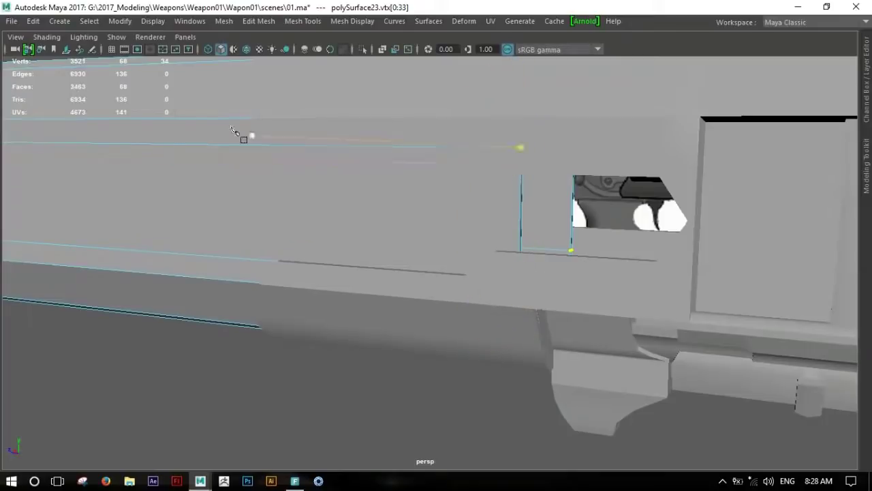
{"action": "left_click", "coordinate": [246, 49]}
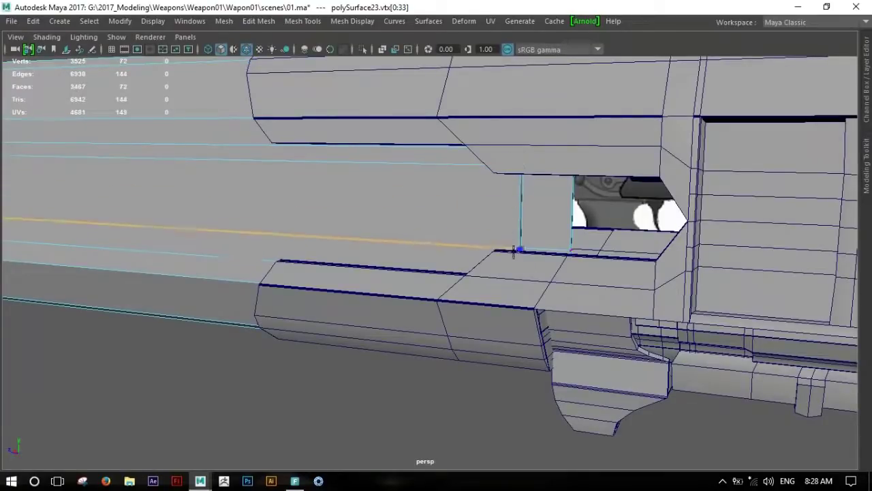
{"action": "left_click_drag", "start_coordinate": [514, 250], "coordinate": [512, 265]}
Insert an edge loop along the barrel and select the matching loops on both sides
{"action": "mouse_move", "coordinate": [518, 224]}
{"action": "left_mouse_down", "text": "alt"}
{"action": "mouse_move", "coordinate": [471, 209]}
{"action": "mouse_move", "coordinate": [584, 218]}
{"action": "mouse_move", "coordinate": [399, 221]}
{"action": "mouse_move", "coordinate": [303, 179]}
{"action": "left_mouse_up", "text": "alt"}
{"action": "left_click", "coordinate": [305, 182]}
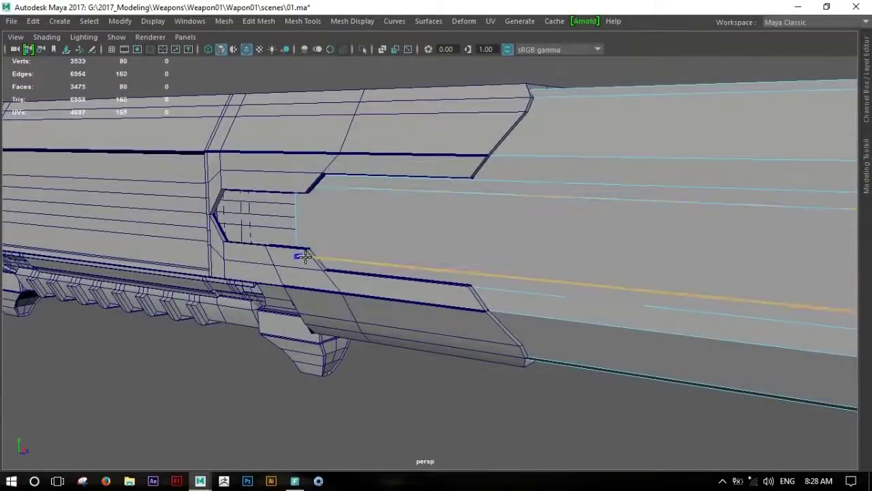
{"action": "key", "text": "w"}
{"action": "double_click", "coordinate": [557, 185]}
{"action": "mouse_move", "coordinate": [563, 198]}
{"action": "left_mouse_down", "text": "alt"}
{"action": "mouse_move", "coordinate": [559, 208]}
{"action": "mouse_move", "coordinate": [424, 181]}
{"action": "left_mouse_up", "text": "alt"}
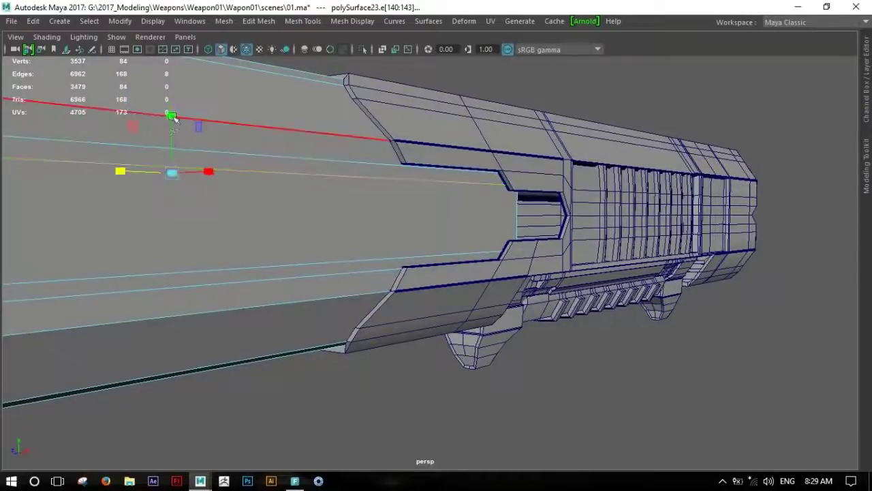
{"action": "mouse_move", "coordinate": [350, 253]}
{"action": "left_mouse_down", "text": "alt"}
{"action": "mouse_move", "coordinate": [345, 194]}
{"action": "mouse_move", "coordinate": [429, 288]}
{"action": "left_mouse_up", "text": "alt"}
{"action": "double_click", "coordinate": [428, 289]}
Extrude the large side face and move it along X to fill the opening
{"action": "left_click_drag", "start_coordinate": [598, 280], "coordinate": [366, 197], "text": "alt"}
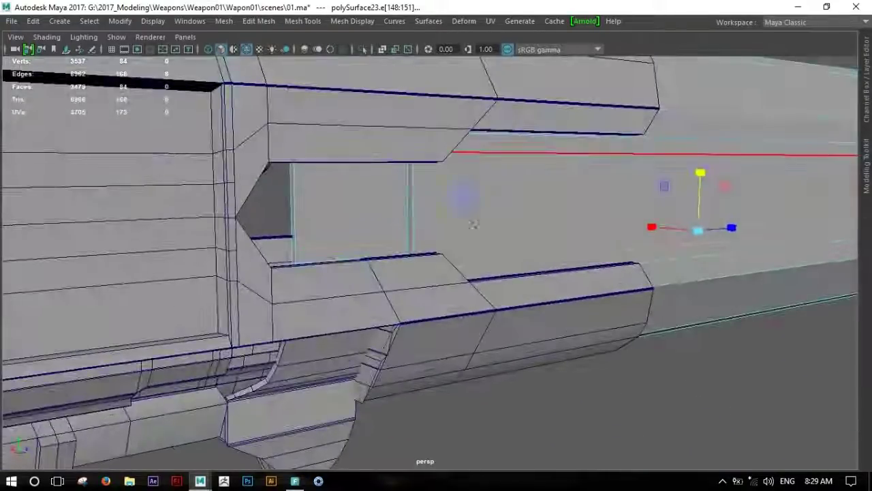
{"action": "left_click", "coordinate": [409, 199]}
{"action": "right_click_drag", "start_coordinate": [291, 185], "coordinate": [272, 221], "text": "shift"}
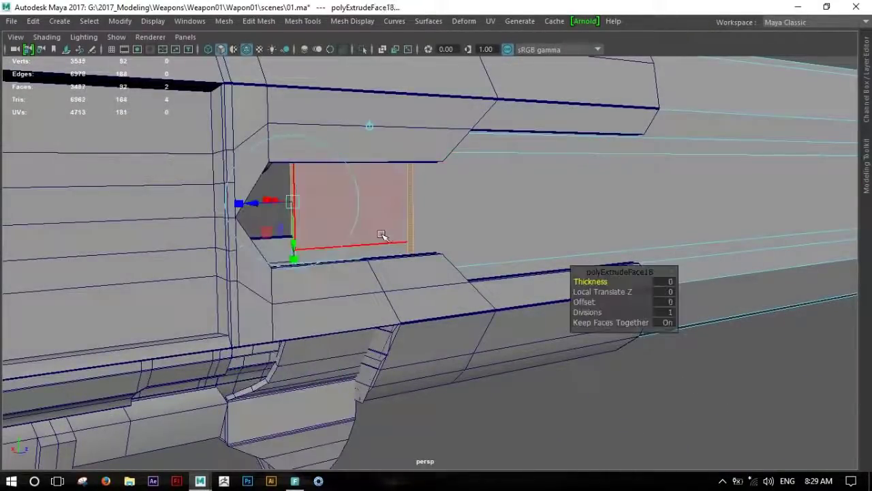
{"action": "left_click_drag", "start_coordinate": [383, 238], "coordinate": [292, 228], "text": "alt"}
{"action": "left_click_drag", "start_coordinate": [353, 206], "coordinate": [216, 210]}
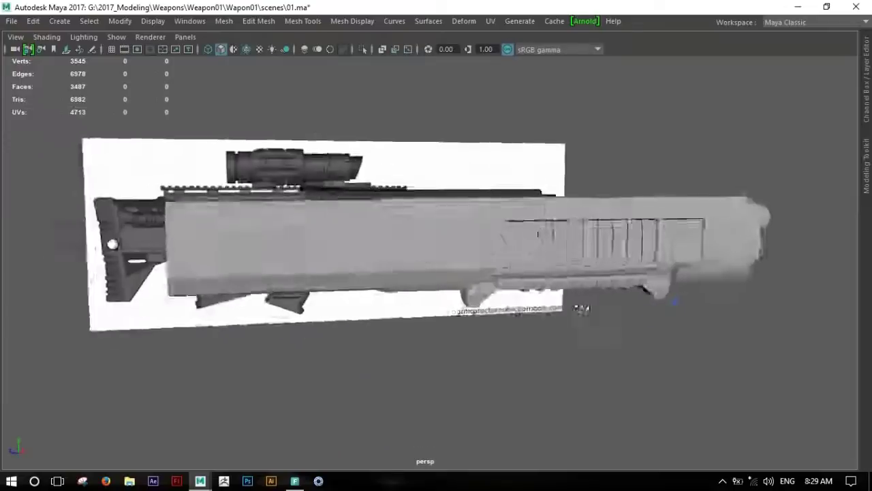
Orbit out to a side view of the gun and switch to the four-view layout
{"action": "left_click_drag", "start_coordinate": [247, 59], "coordinate": [642, 307], "text": "alt"}
{"action": "key", "text": "space"}
{"action": "key", "text": "space"}
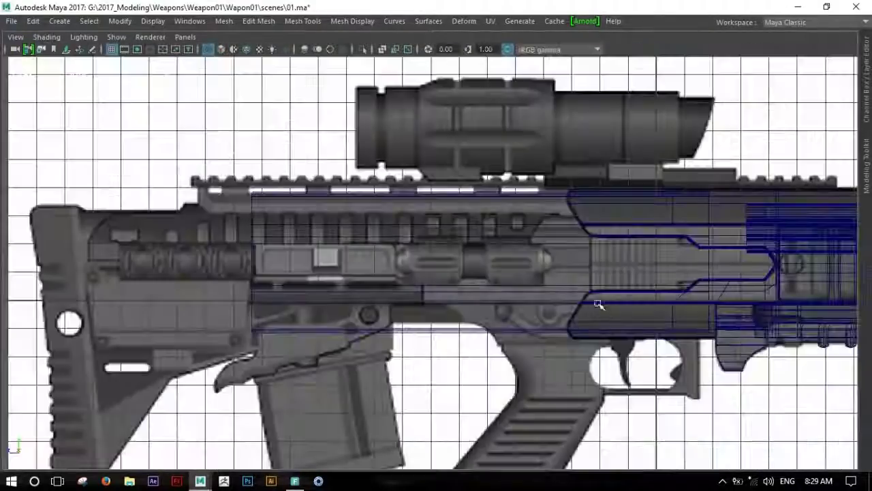
{"action": "scroll", "coordinate": [599, 302], "scroll_direction": "up", "scroll_amount": 3}
{"action": "scroll", "coordinate": [473, 267], "scroll_direction": "up", "scroll_amount": 2}
{"action": "scroll", "coordinate": [489, 262], "scroll_direction": "up", "scroll_amount": 2}
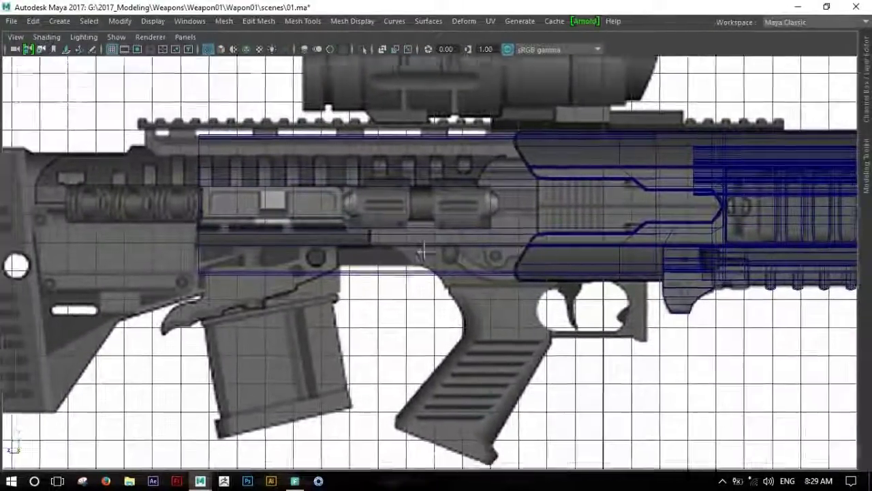